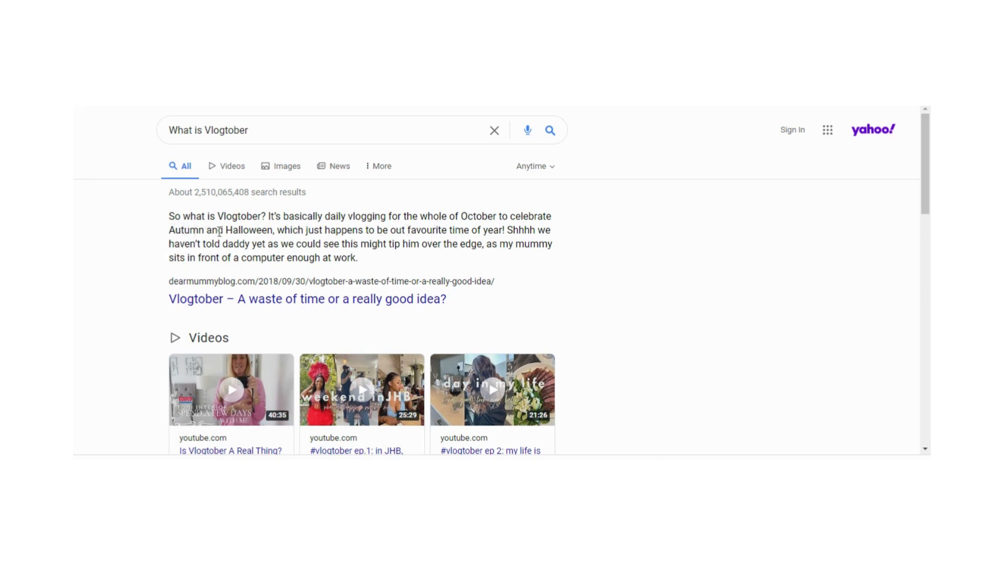
scroll(528, 280, "down", 8)
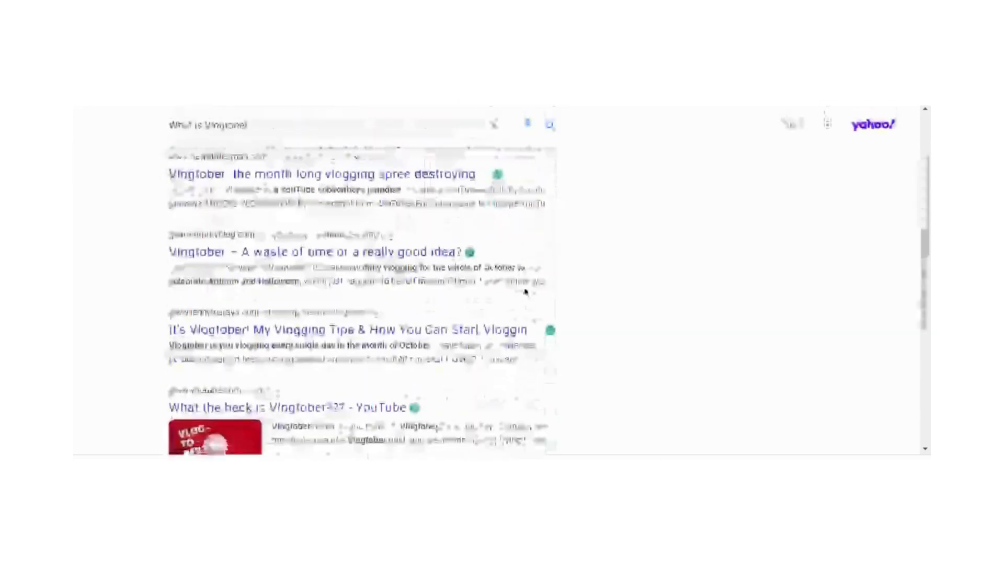
scroll(526, 292, "up", 7)
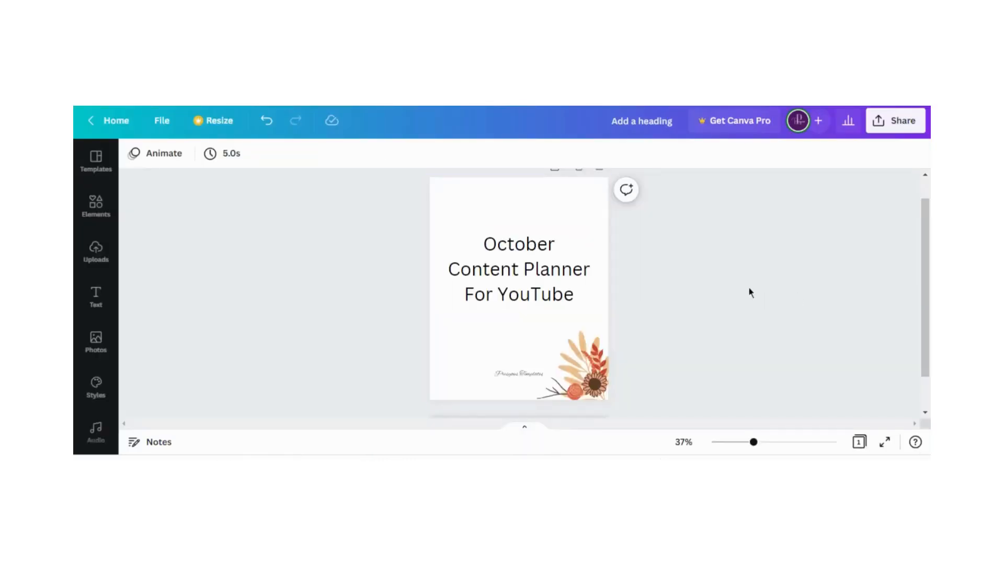
Add a blank second page after the October Content Planner For YouTube cover
scroll(704, 333, "up", 1)
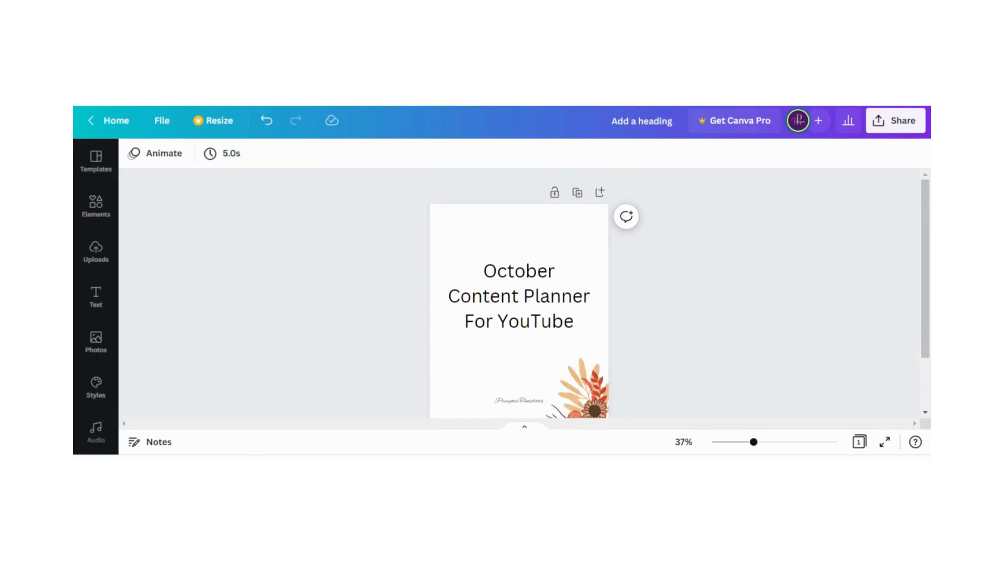
scroll(565, 262, "down", 2)
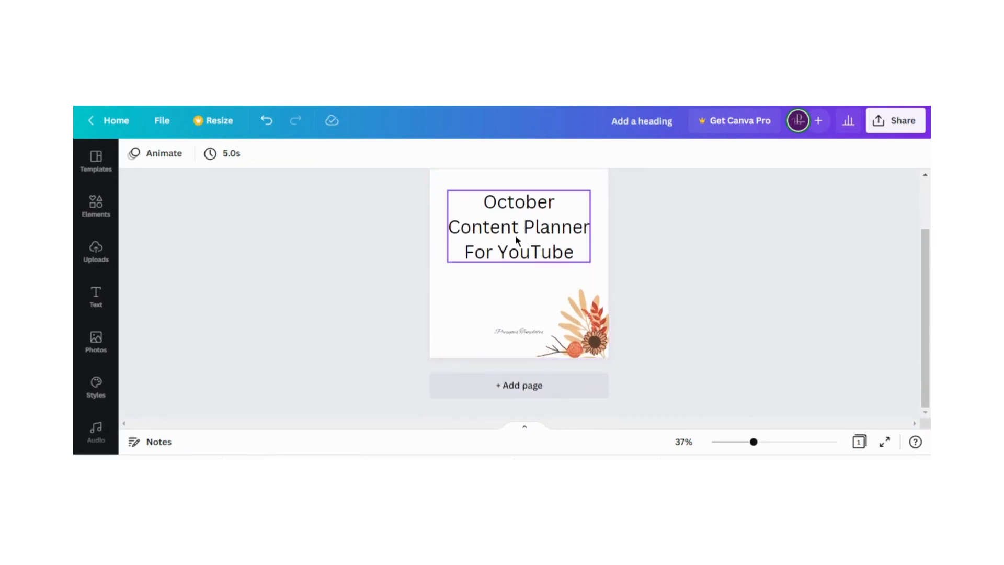
left_click(518, 387)
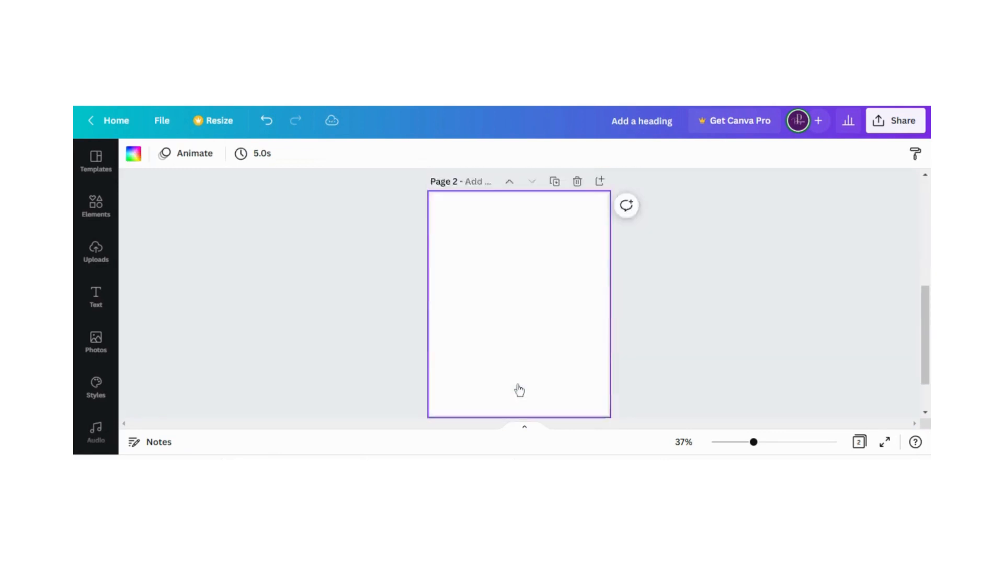
left_click(150, 307)
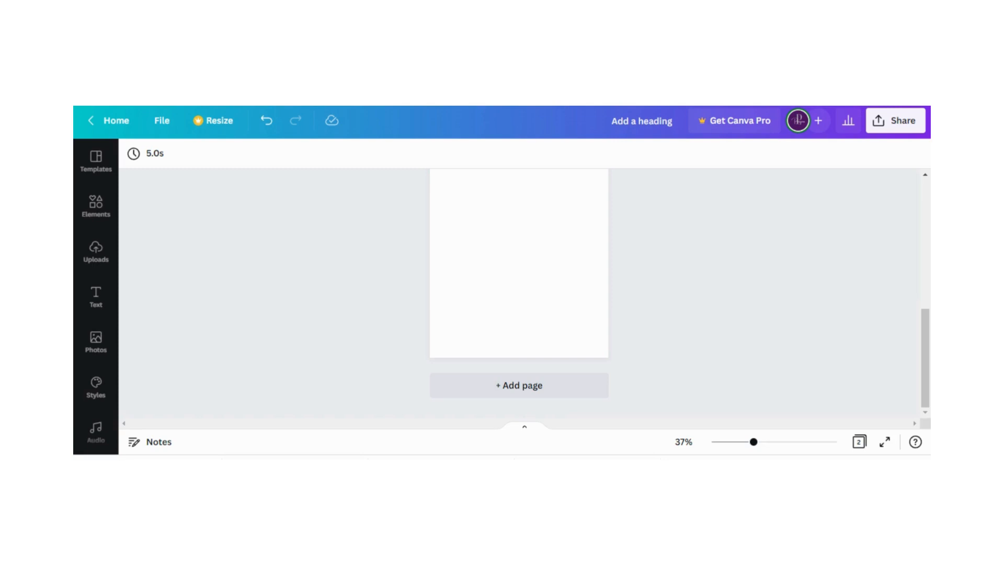
Add a square shape to page 2 and move it up near the page's upper edge
scroll(309, 269, "up", 4)
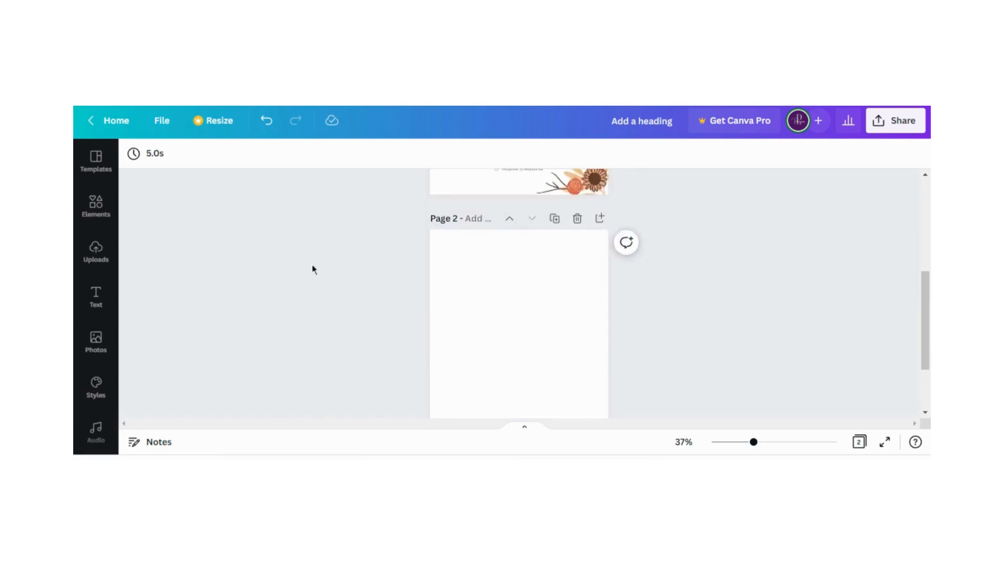
scroll(444, 302, "down", 3)
left_click(452, 305)
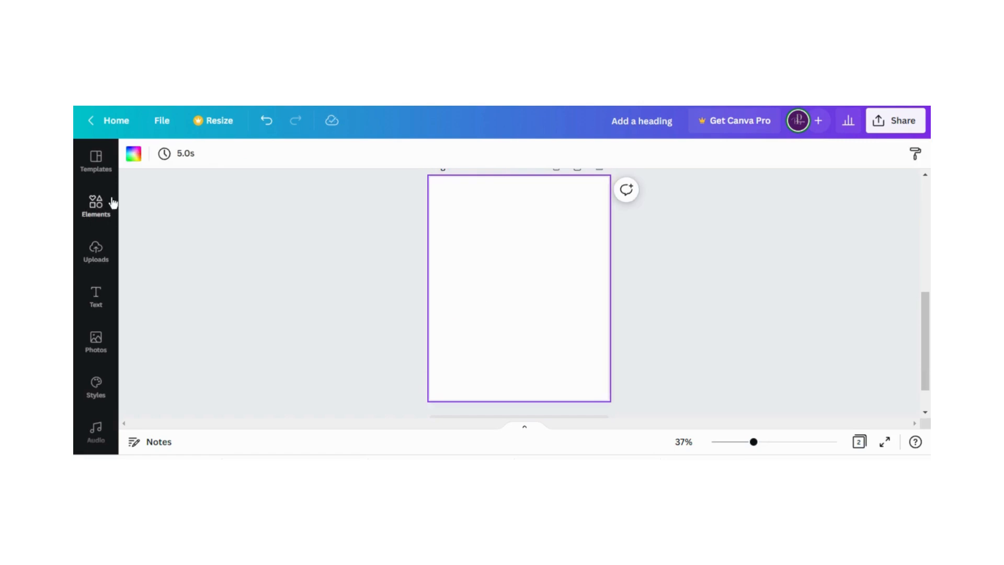
left_click(96, 207)
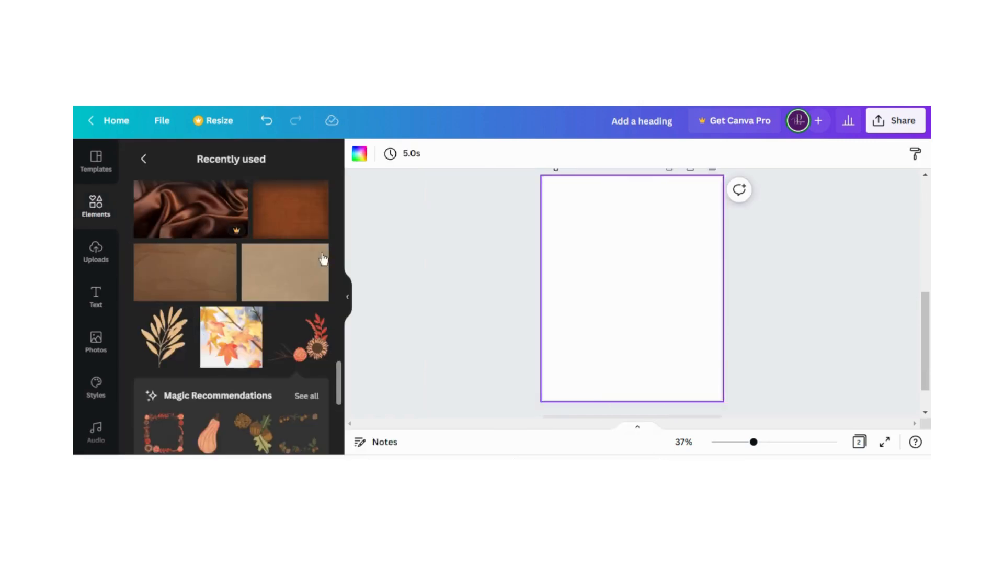
scroll(316, 251, "down", 10)
scroll(313, 242, "up", 10)
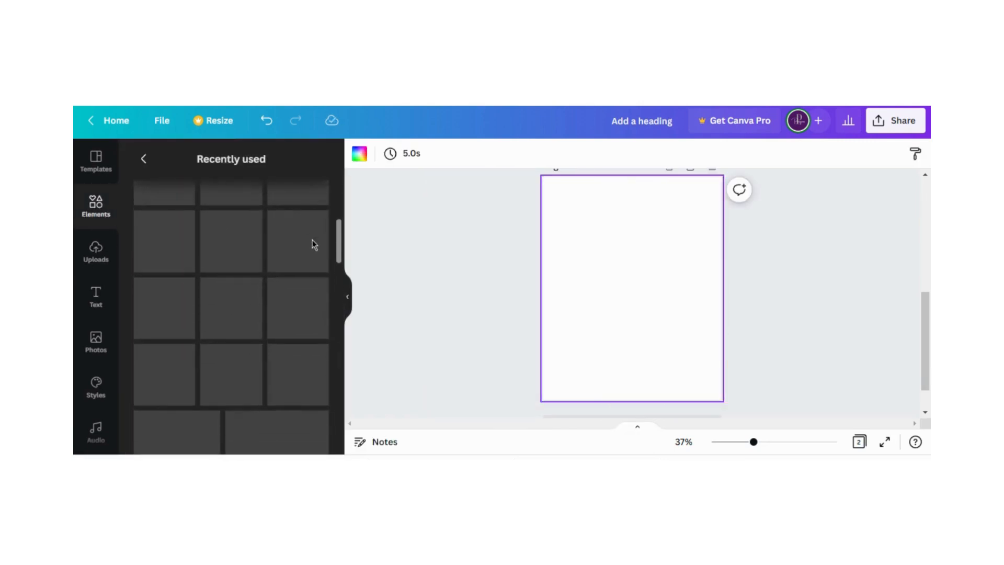
left_click(149, 160)
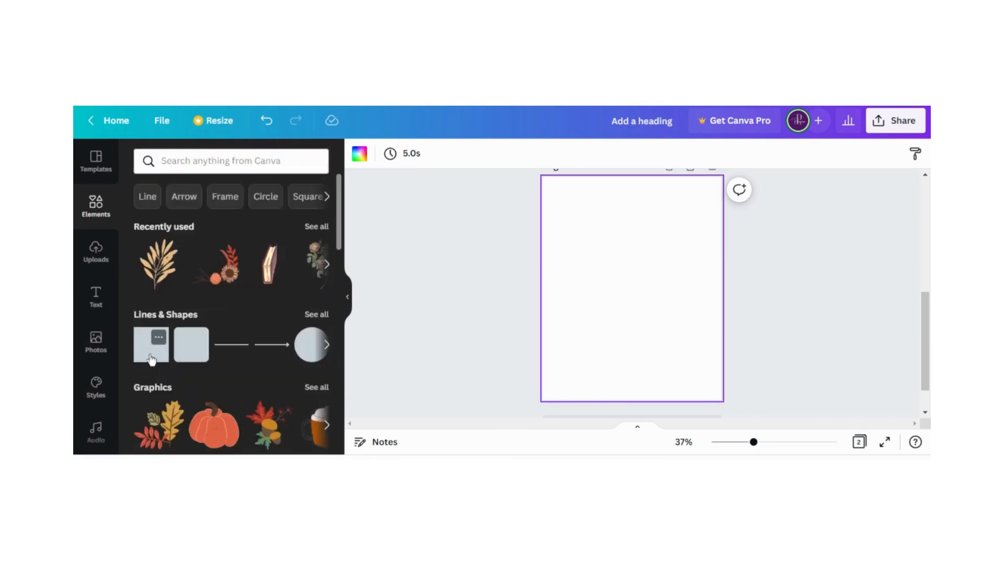
left_click(150, 355)
left_click_drag(623, 268, 619, 203)
Show the page margins and reduce the red square's height to a short bar, keeping its upper edge in place
left_click(157, 120)
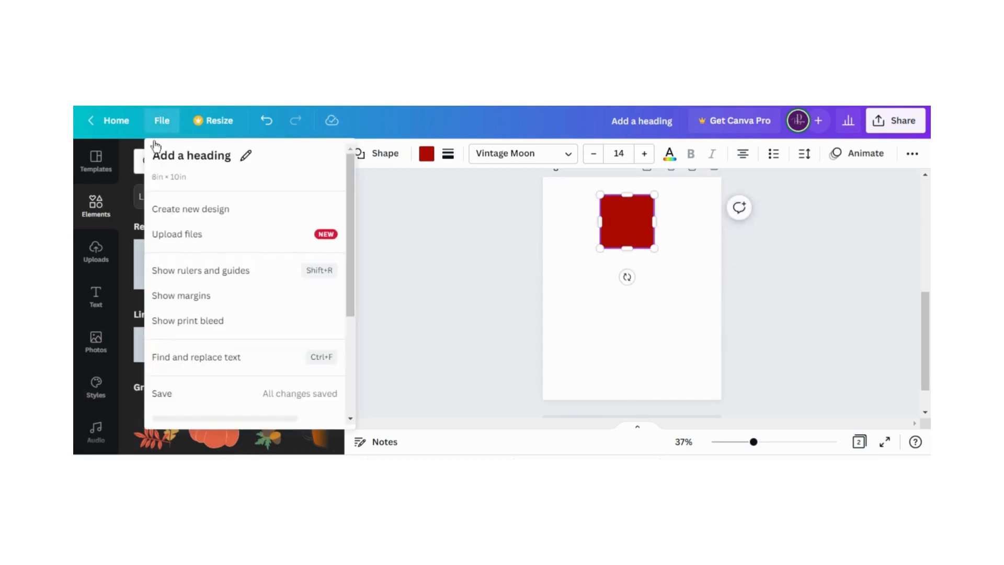
left_click(185, 299)
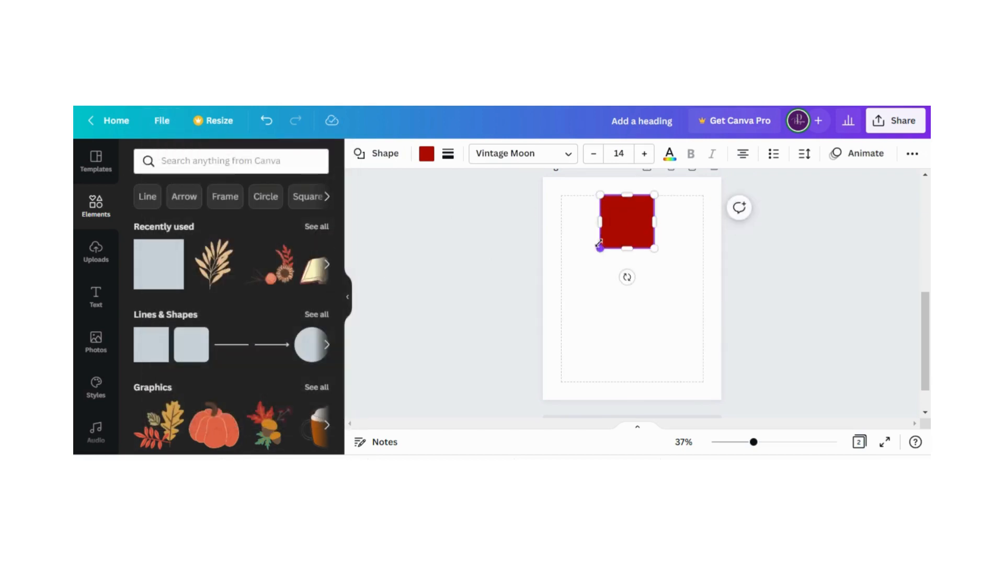
left_click_drag(627, 249, 628, 209)
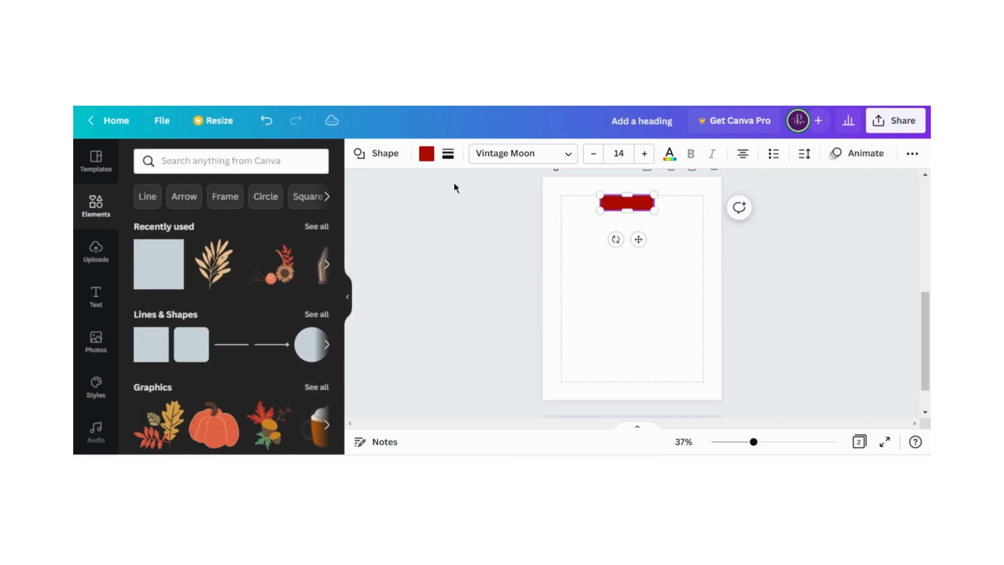
Give the red bar a solid border with a weight of 2
left_click(427, 153)
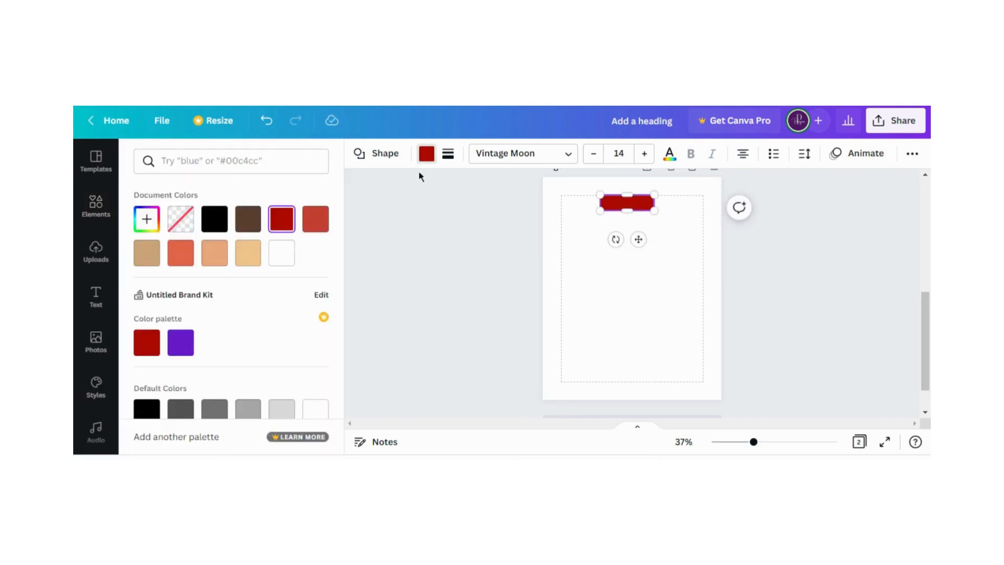
left_click(447, 155)
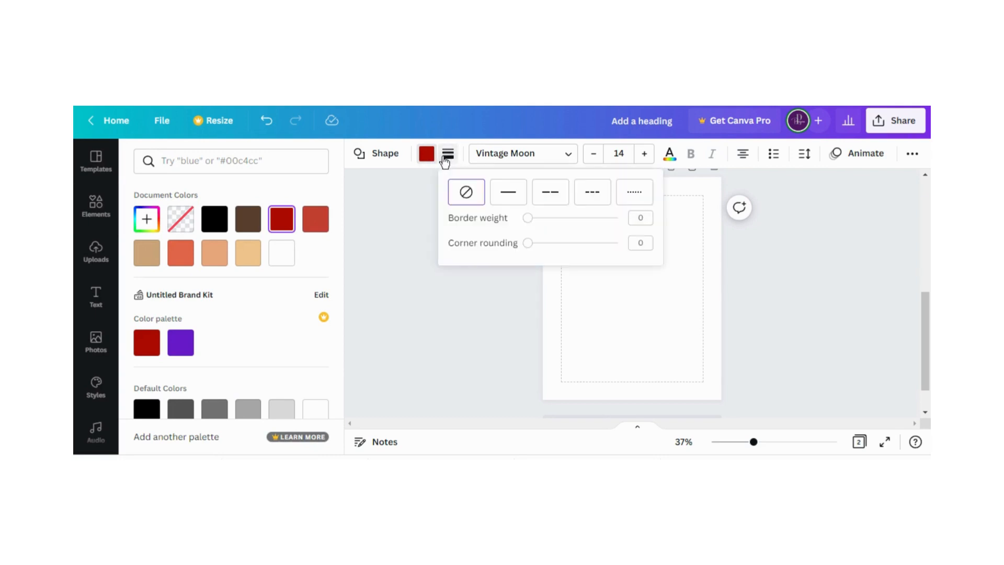
left_click(529, 218)
left_click_drag(529, 219, 531, 220)
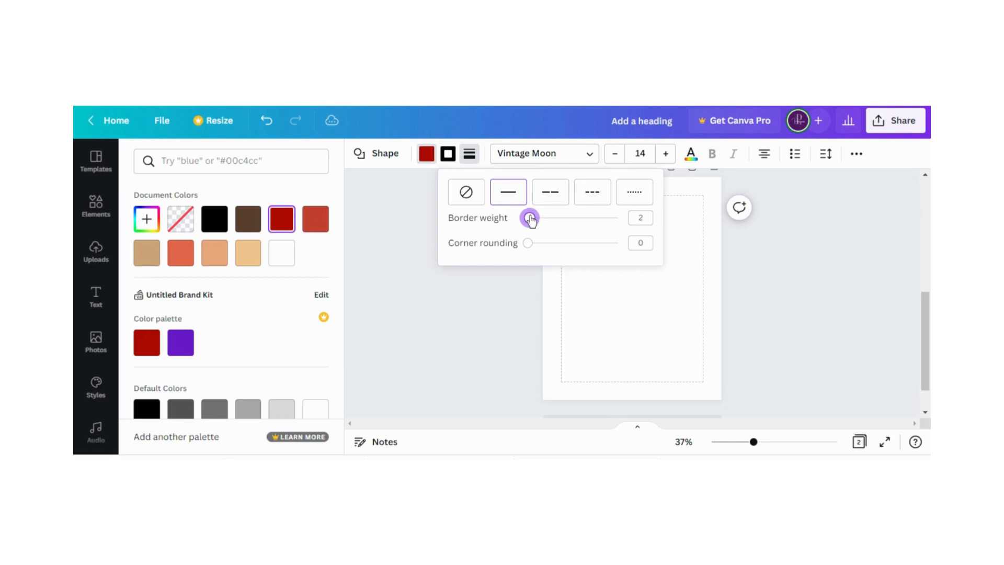
left_click(506, 287)
Change the bar's fill colour to white from the document colours
left_click(606, 203)
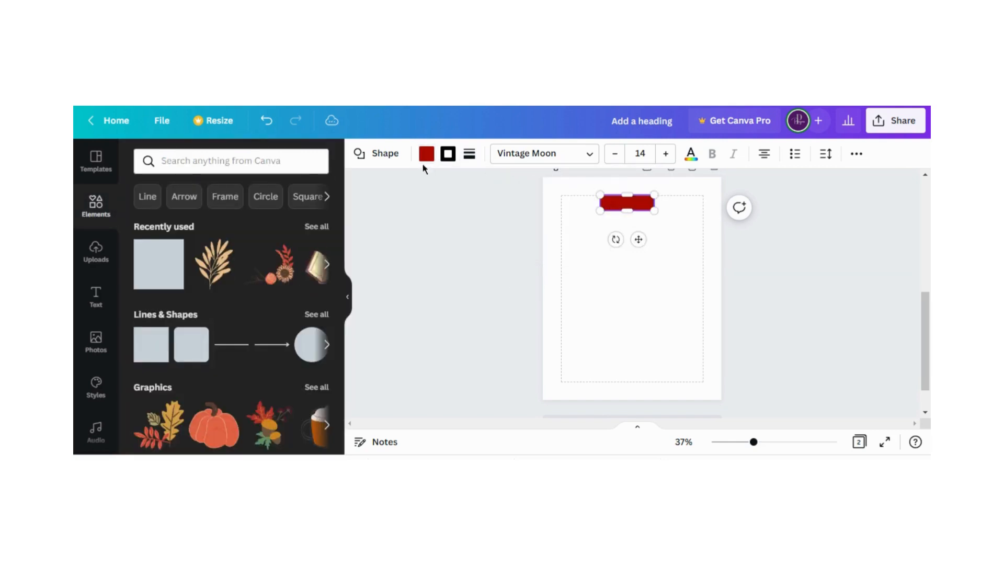
left_click(426, 153)
left_click(282, 252)
left_click(449, 252)
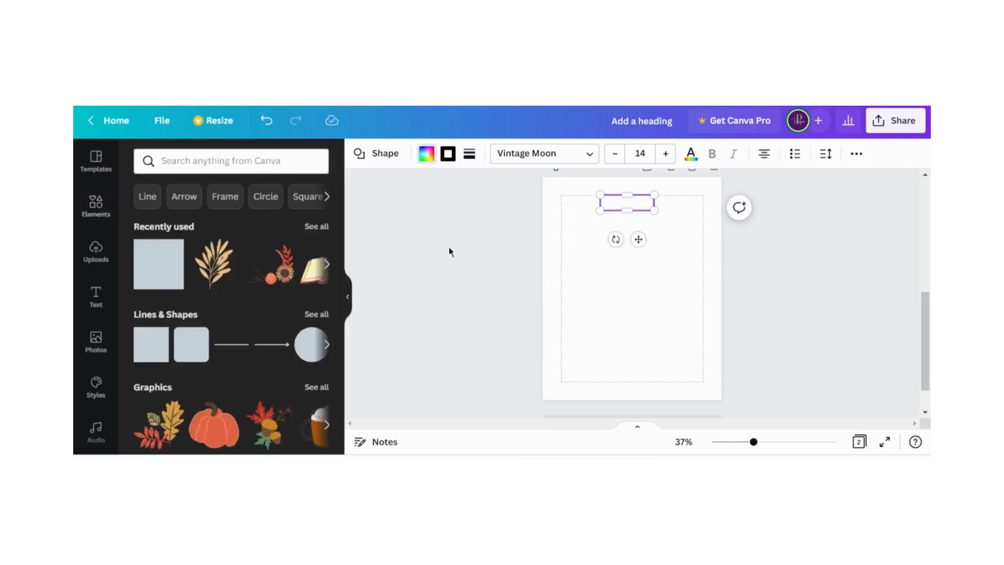
left_click(596, 239)
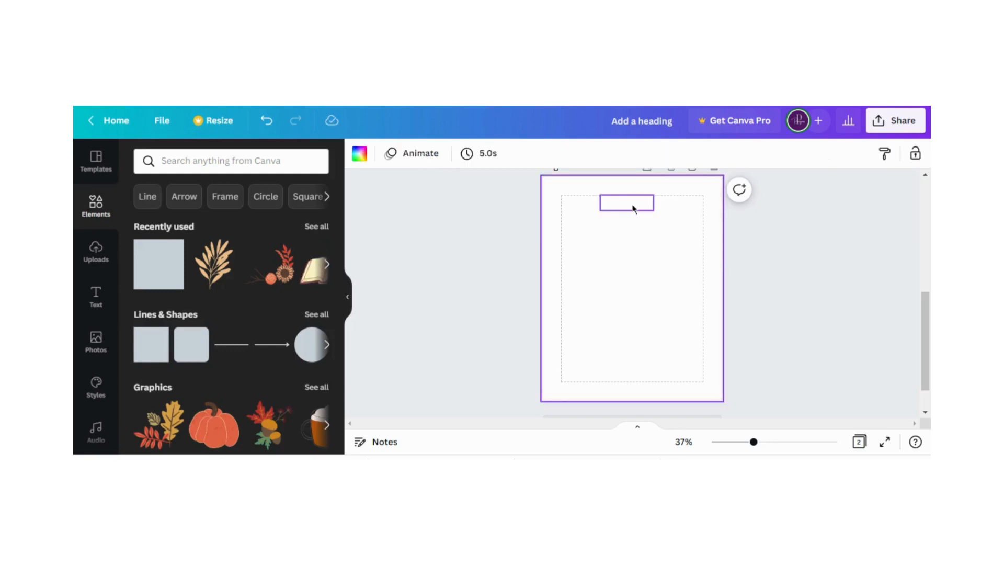
Align the outlined bar with the upper margin and stretch it across the full width between the side margins
left_click_drag(631, 209, 703, 204)
left_click(641, 284)
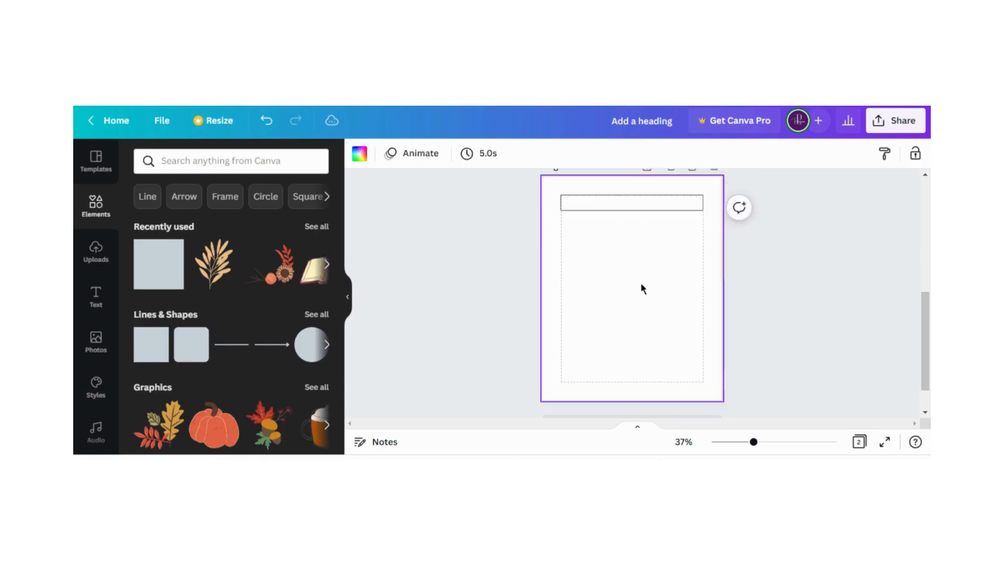
left_click(615, 205)
left_click(570, 222)
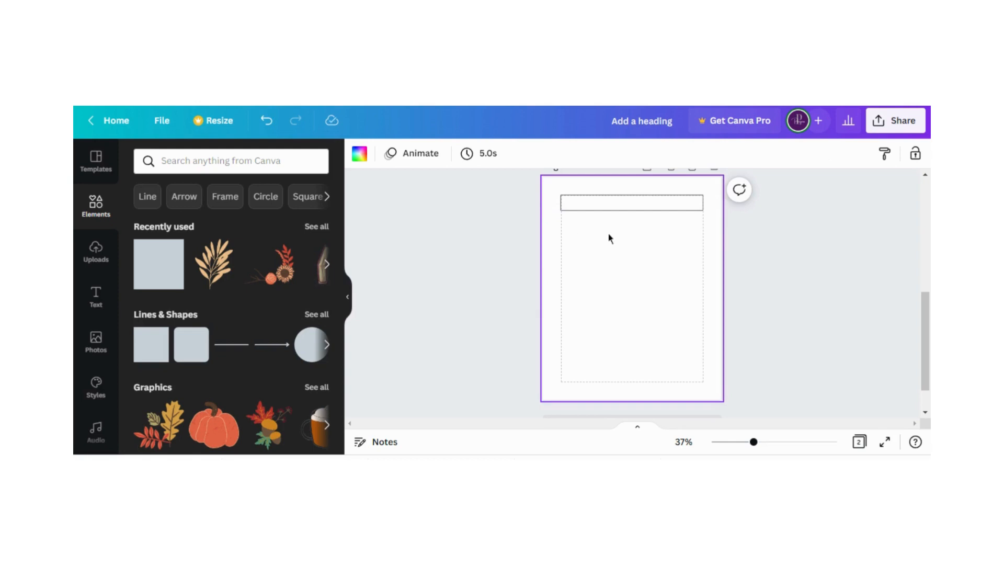
Shrink the outlined bar in width and height to a small box in the upper-left corner of the margins
left_click(608, 204)
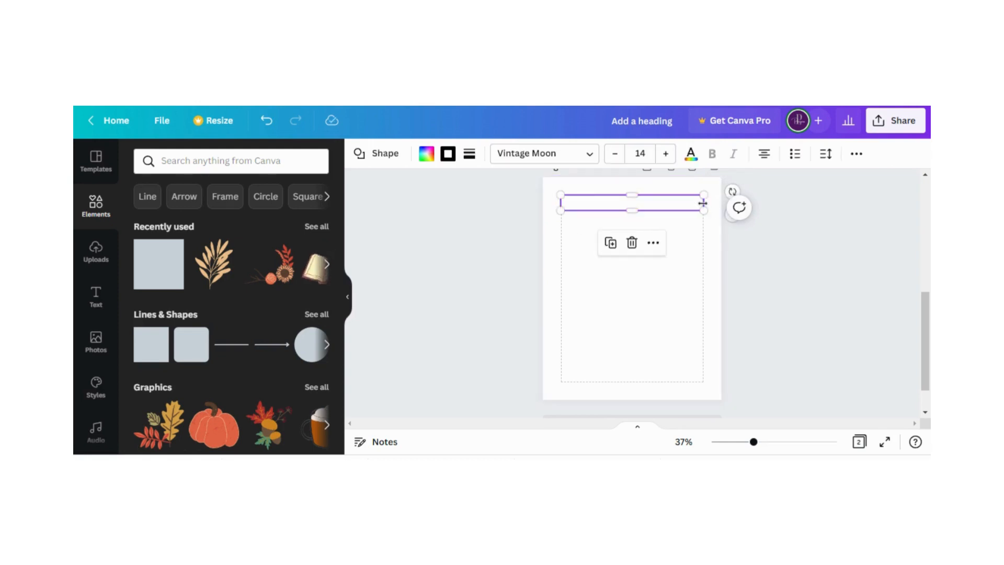
left_click_drag(703, 203, 586, 201)
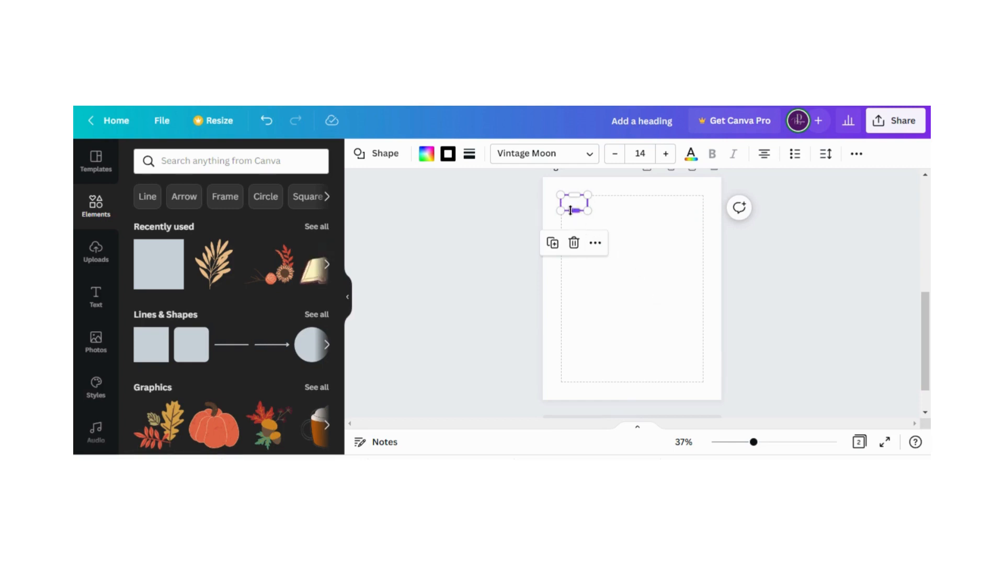
left_click_drag(574, 210, 571, 201)
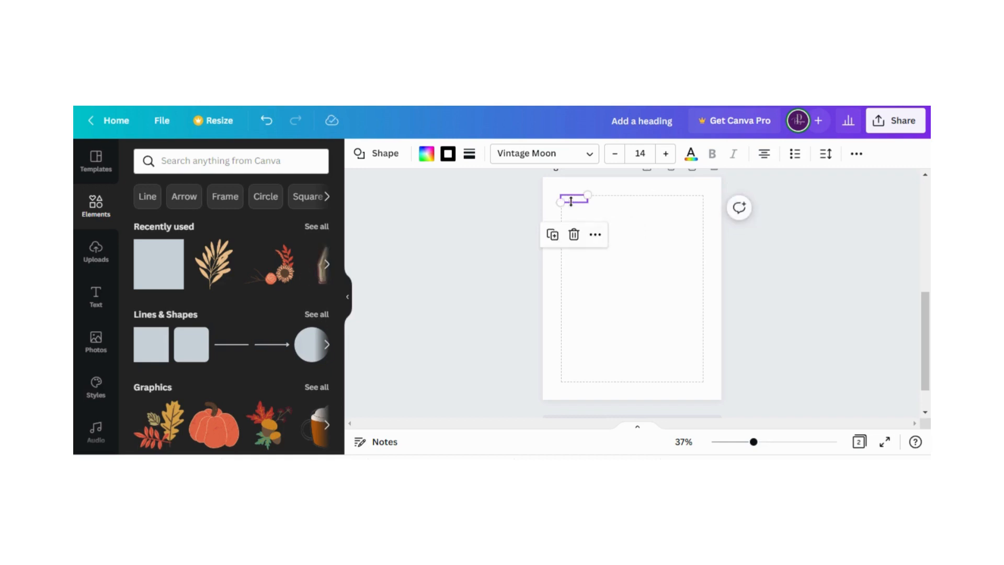
left_click(622, 214)
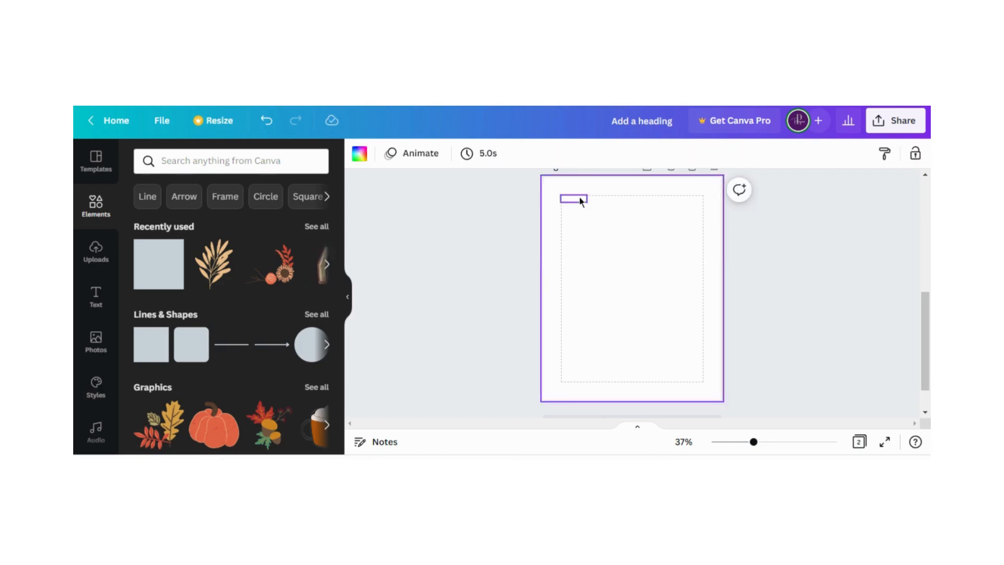
Duplicate the small outlined box repeatedly until a diagonal cascade of about 30 boxes runs down the page
left_click(579, 198)
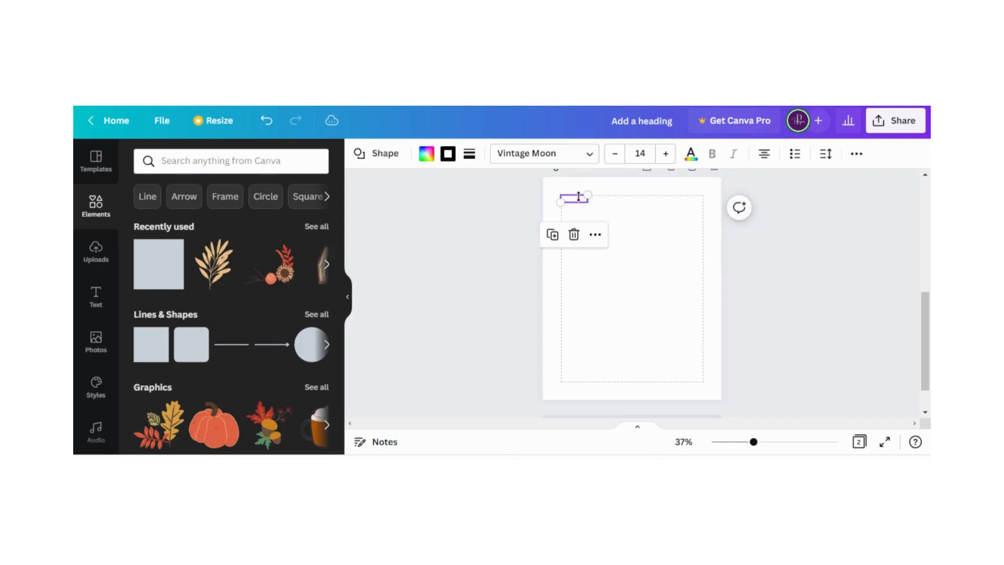
left_click(553, 237)
left_click(559, 242)
left_click(563, 246)
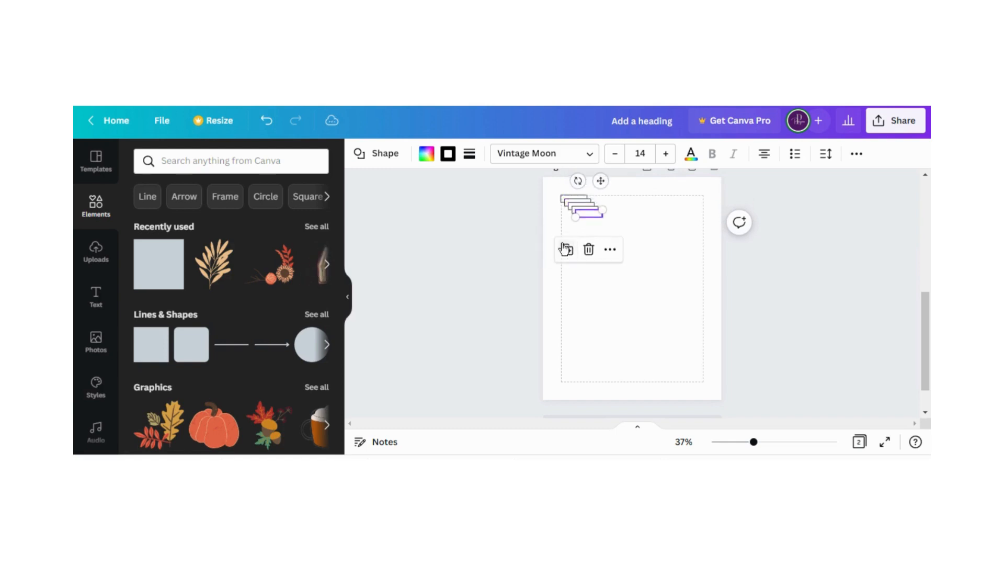
left_click(567, 249)
left_click(571, 253)
left_click(574, 257)
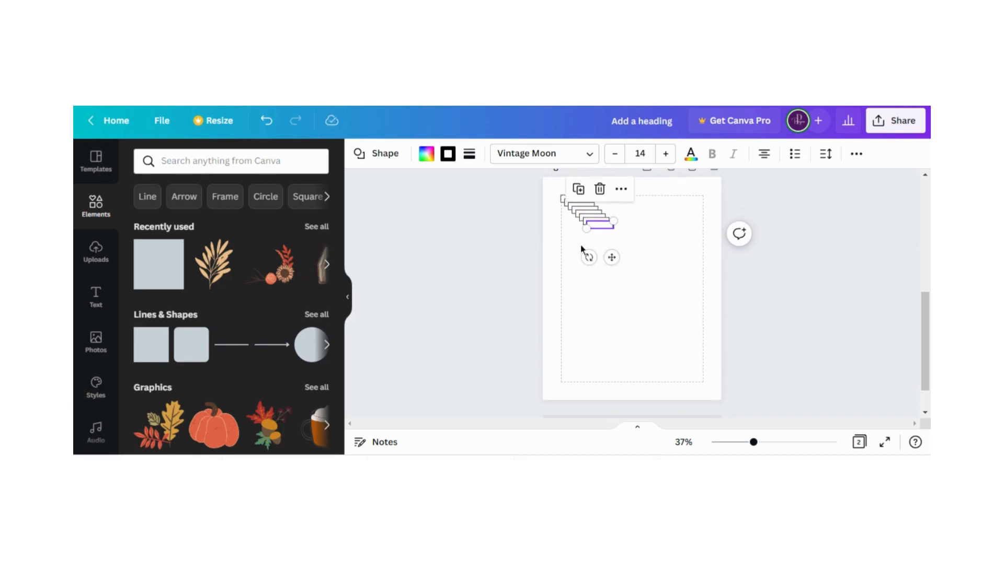
left_click(582, 193)
left_click(582, 193)
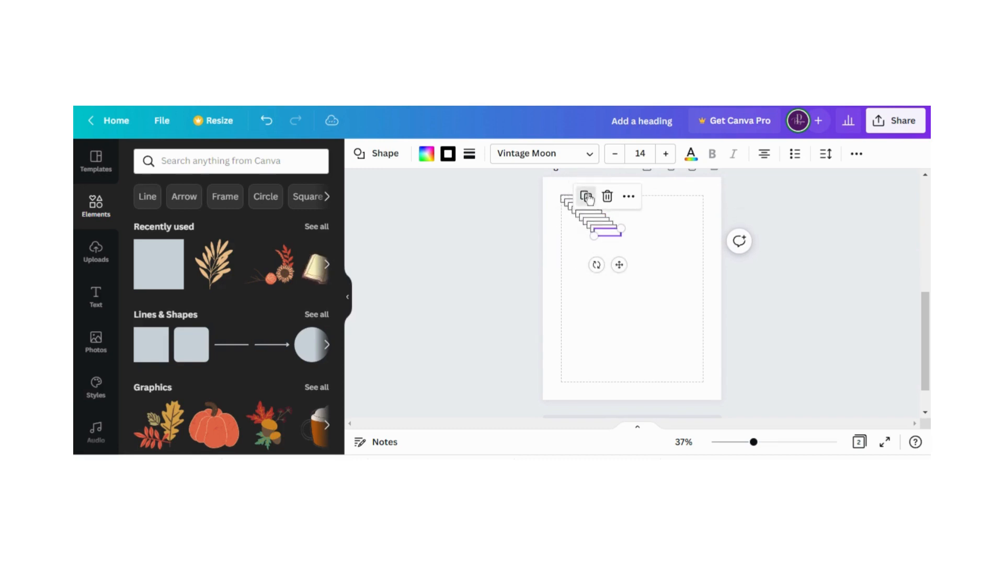
left_click(587, 197)
left_click(591, 201)
left_click(596, 205)
left_click(601, 209)
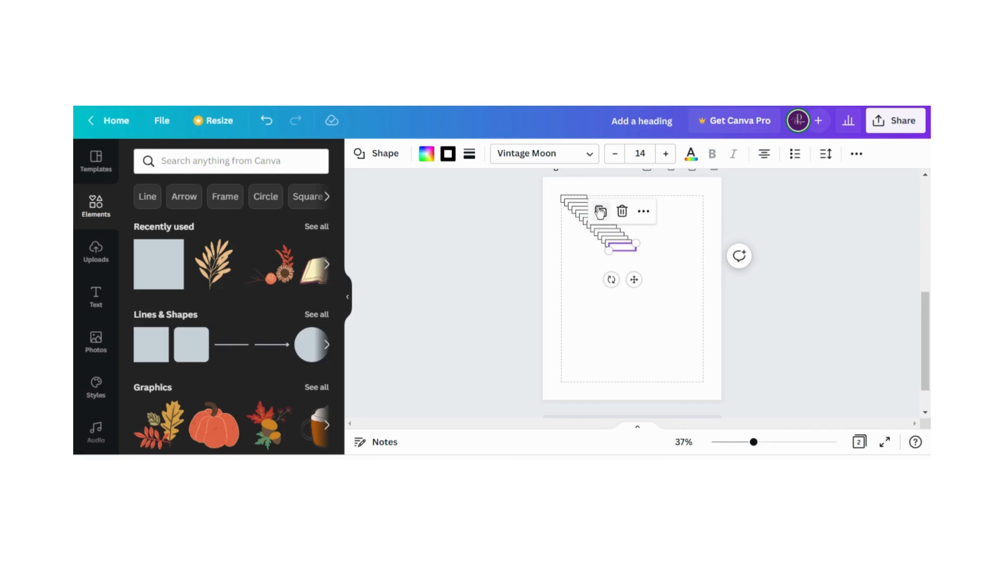
left_click(604, 213)
left_click(608, 217)
left_click(611, 220)
left_click(615, 224)
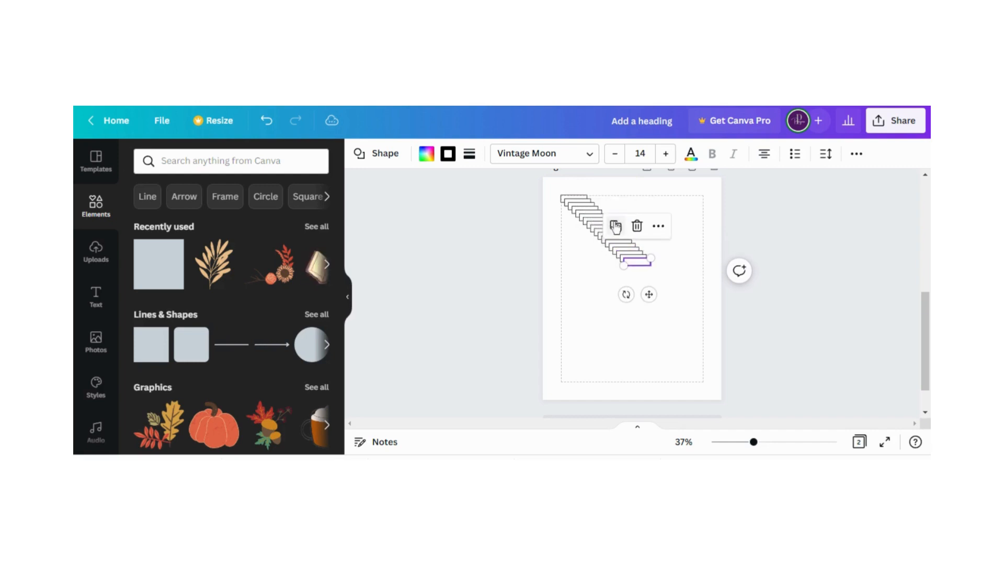
left_click(619, 228)
left_click(623, 231)
left_click(622, 233)
left_click(626, 237)
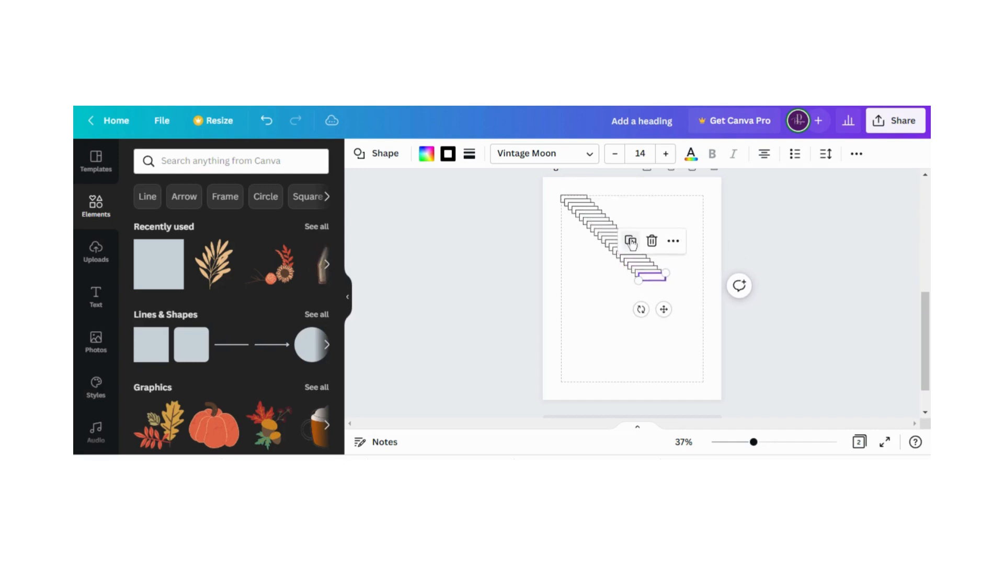
left_click(630, 241)
left_click(634, 245)
left_click(638, 250)
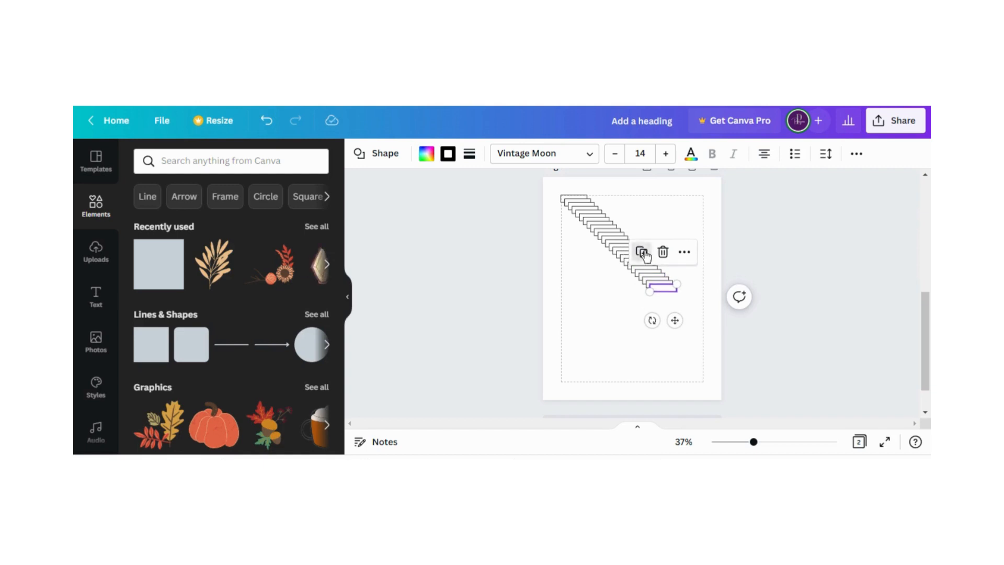
left_click(642, 253)
left_click(645, 256)
left_click(648, 260)
left_click(653, 263)
left_click(656, 267)
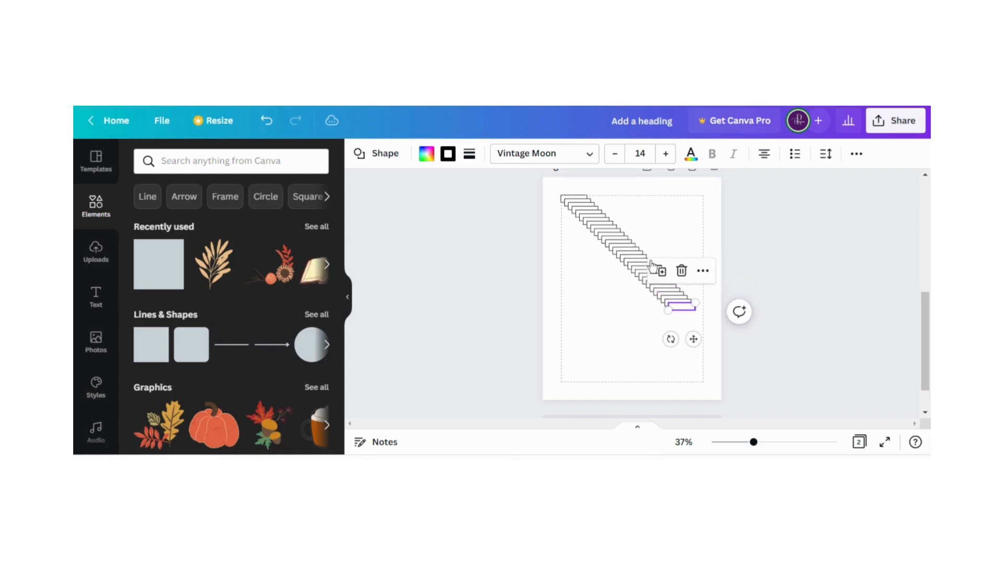
left_click(607, 331)
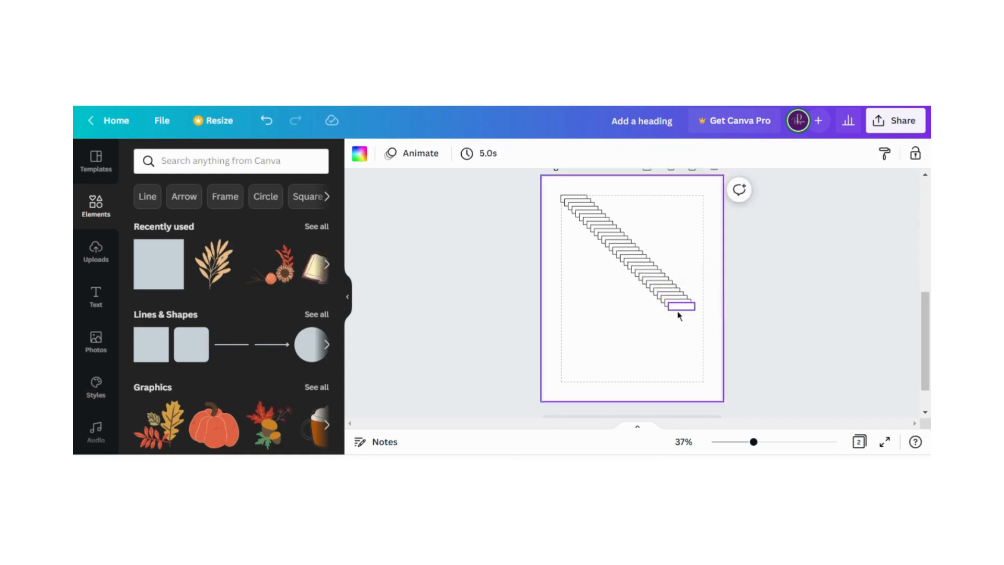
Place the last copy at the lower-left margin corner and stack all the boxes evenly in one column along the left margin
left_click(679, 309)
left_click_drag(678, 307, 570, 378)
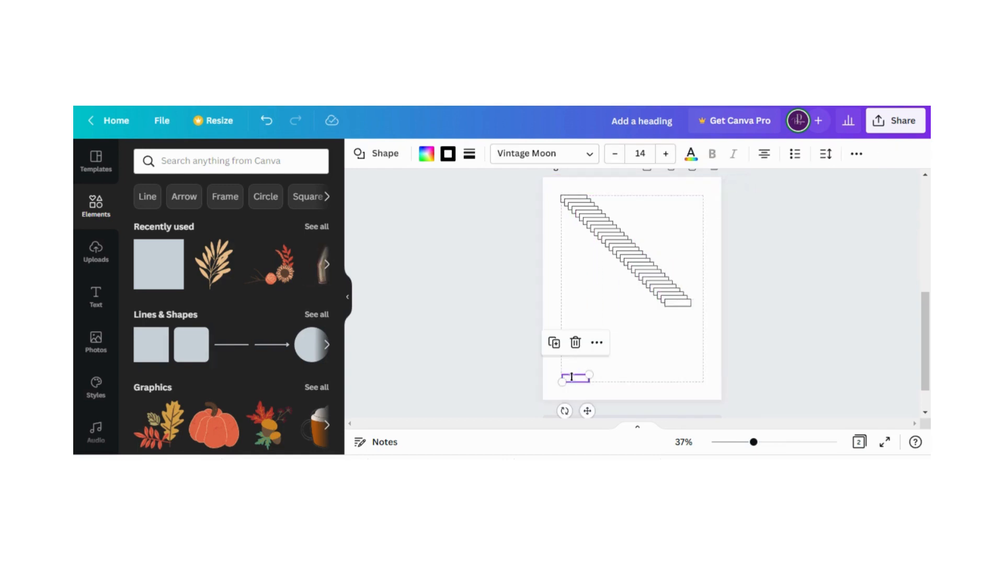
left_click_drag(596, 231, 675, 388)
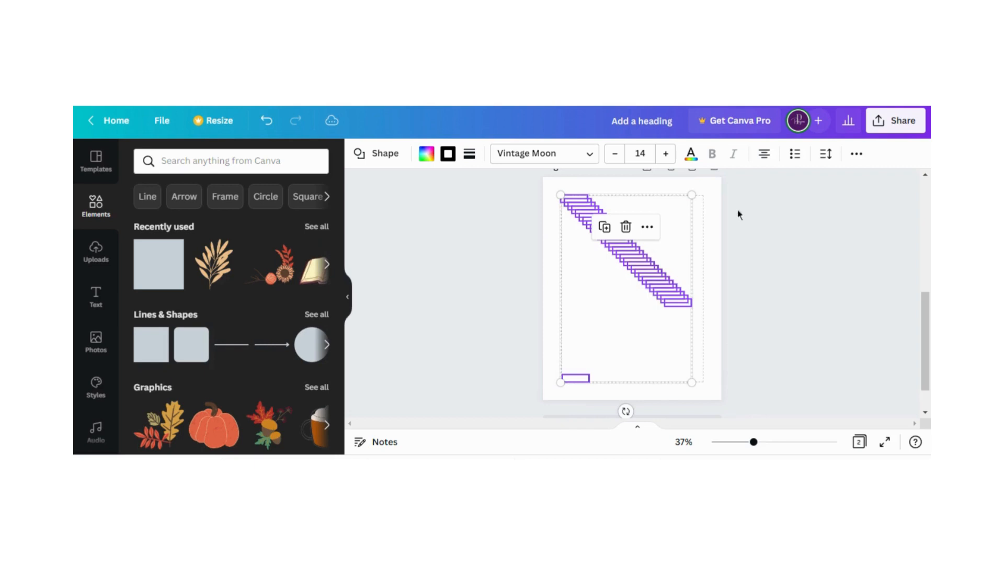
left_click(856, 154)
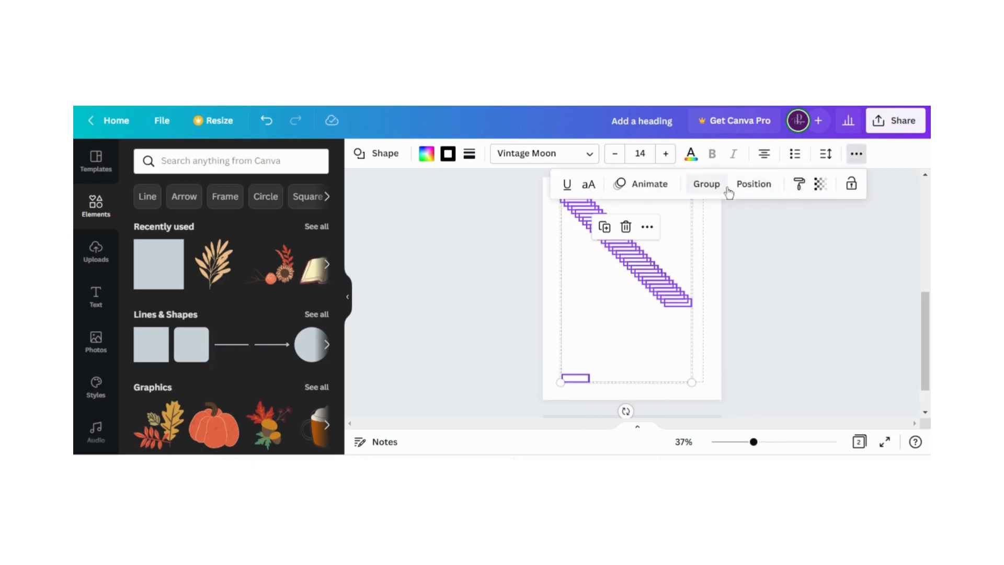
left_click(754, 184)
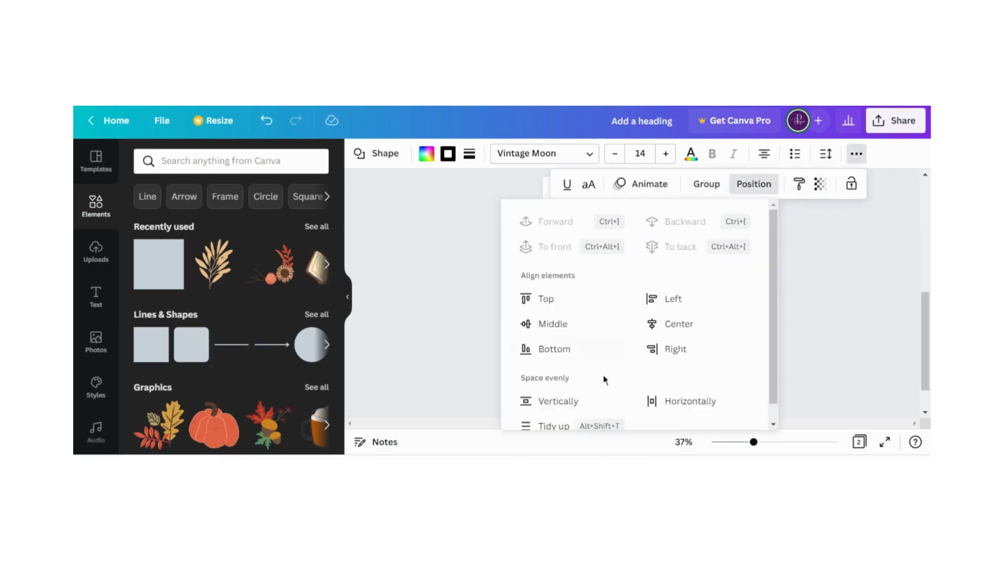
left_click(443, 325)
left_click_drag(627, 288, 572, 286)
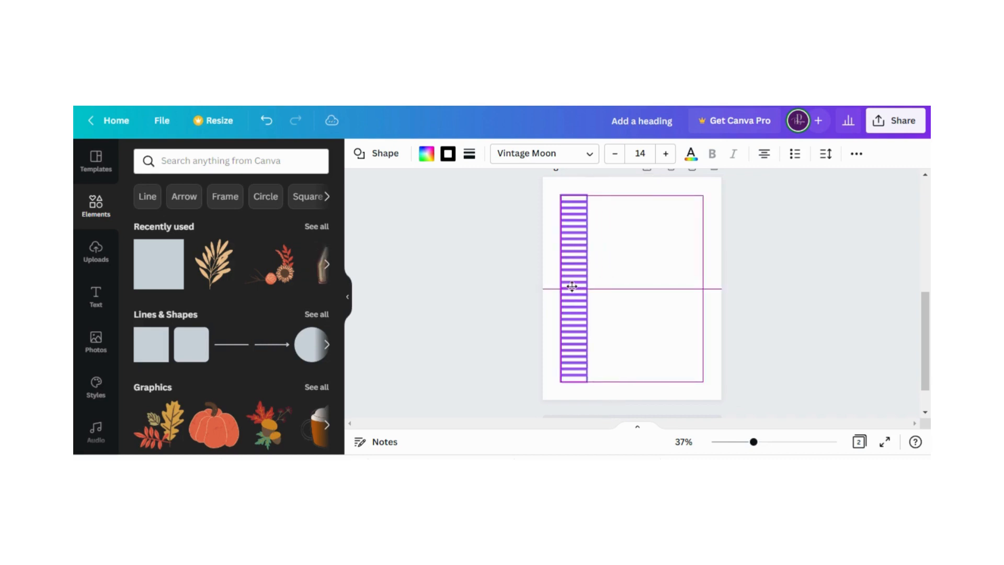
left_click(537, 288)
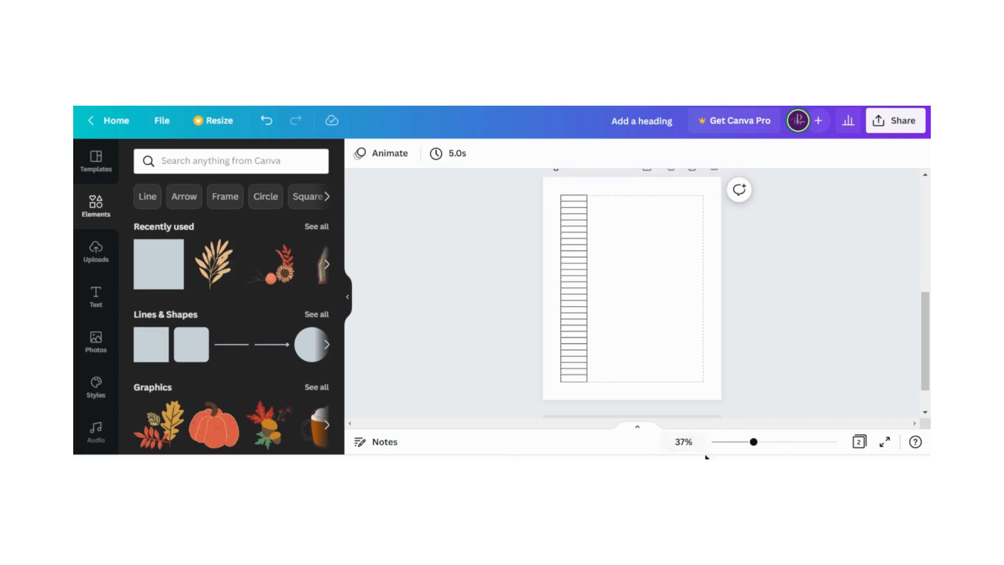
Group all the boxes in the left-margin column on page 2 into one object
left_click_drag(754, 443, 768, 442)
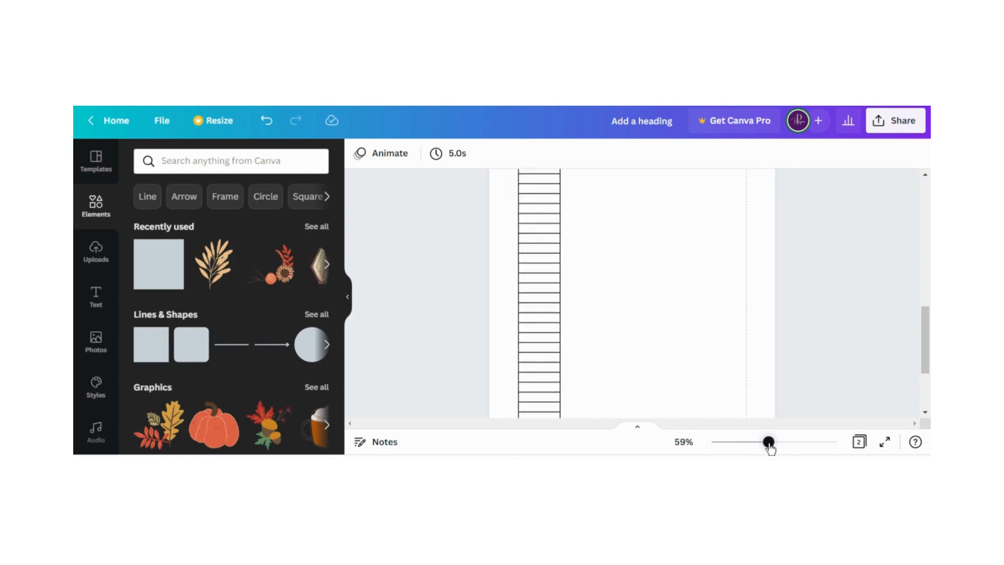
scroll(677, 369, "up", 3)
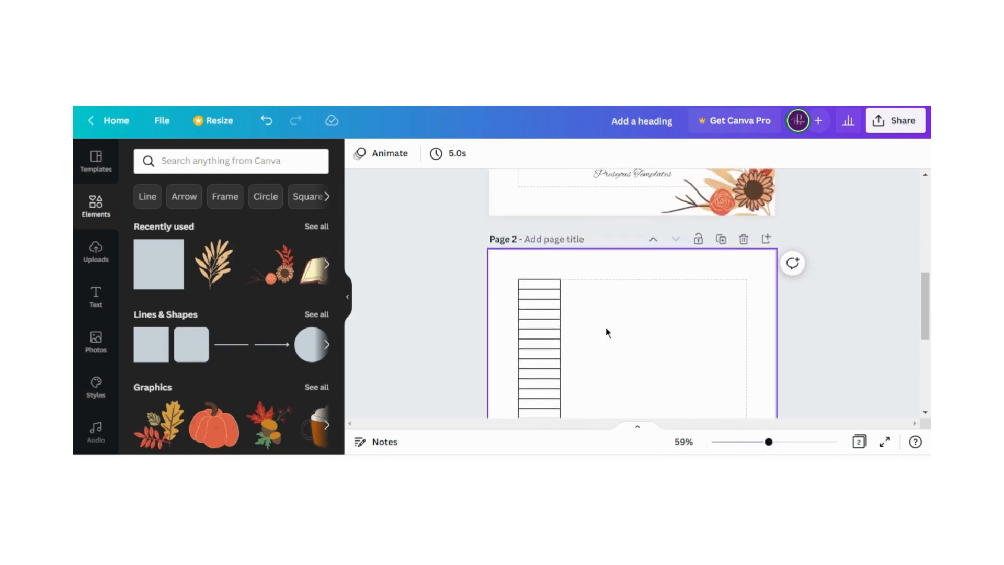
left_click(539, 285)
left_click(636, 303)
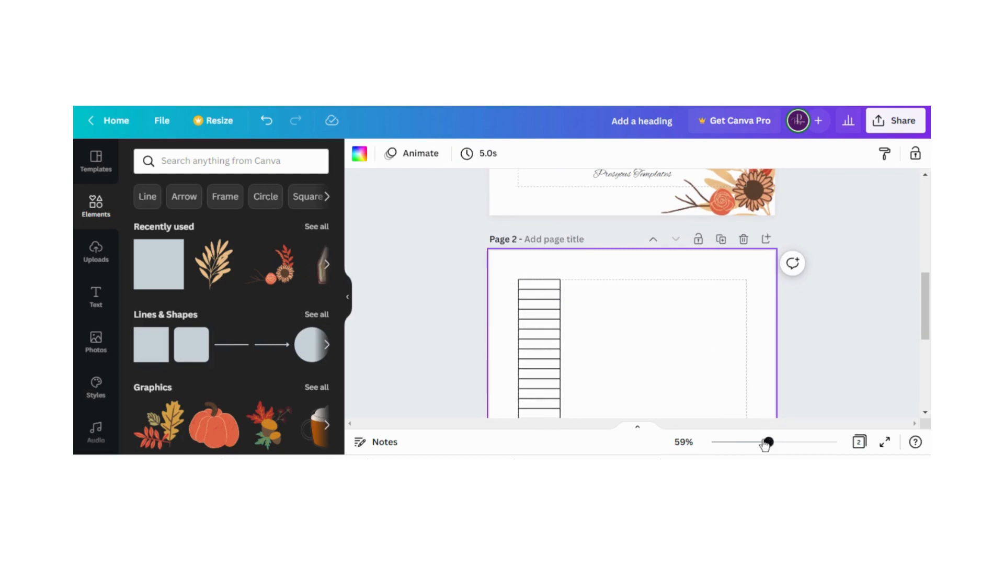
left_click_drag(768, 442, 743, 442)
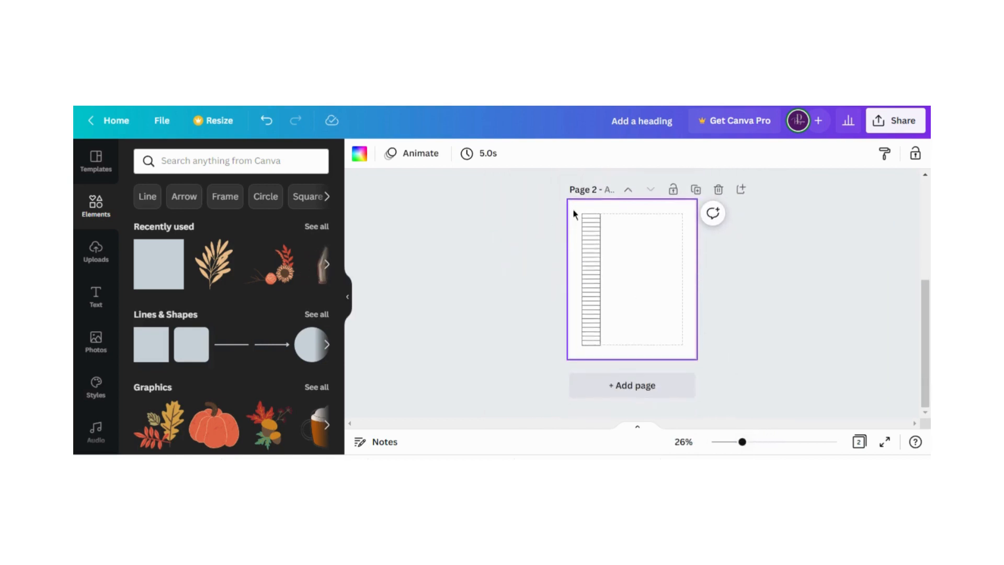
left_click_drag(573, 212, 604, 348)
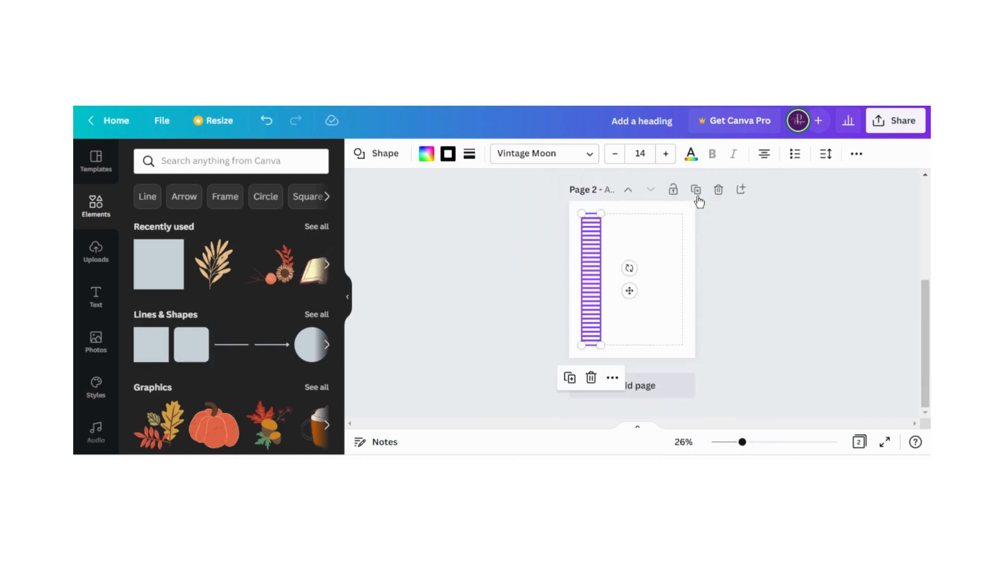
left_click(613, 377)
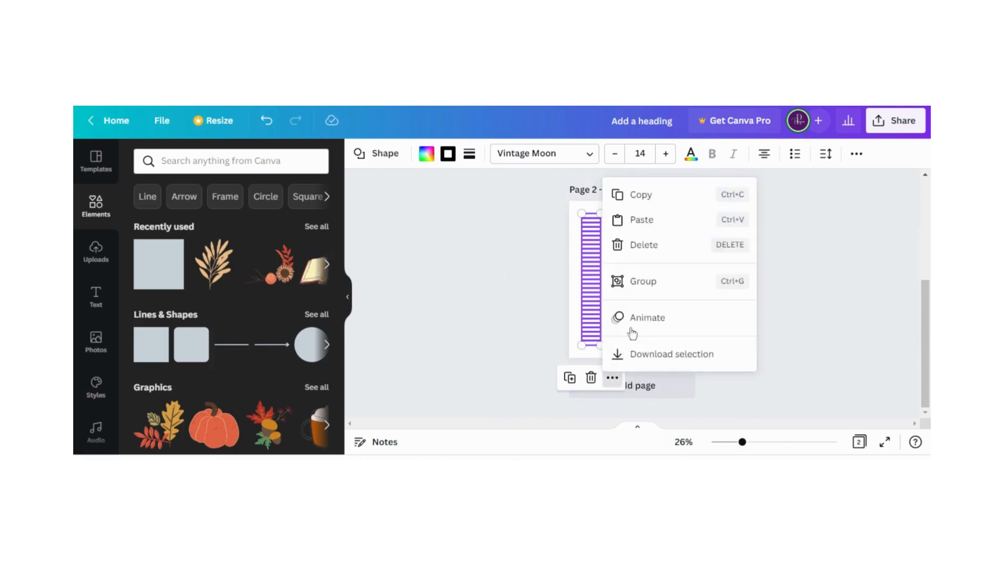
left_click(639, 285)
left_click(636, 242)
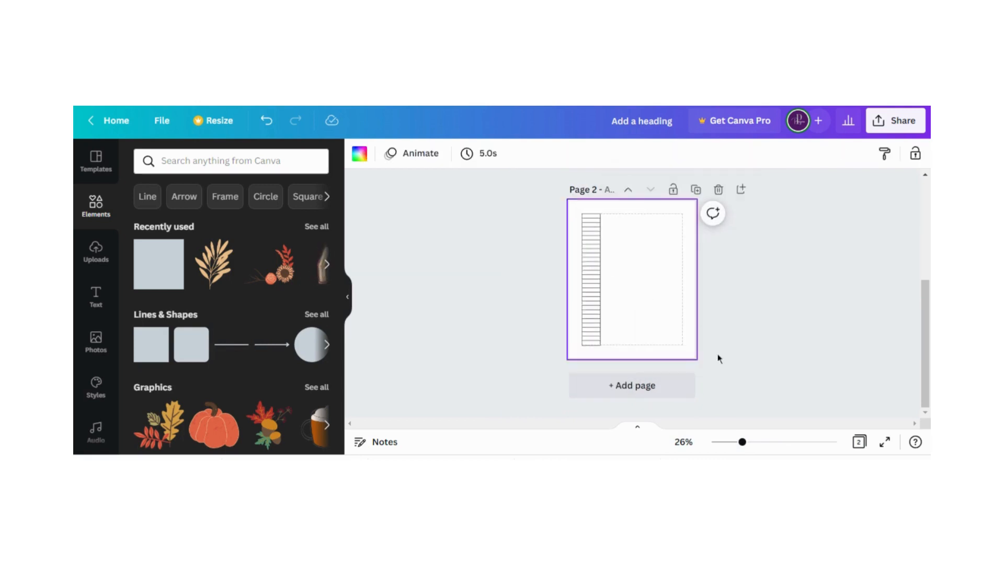
Duplicate the grouped column of boxes and place the copy flush against the right side of the first column
left_click_drag(742, 442, 765, 443)
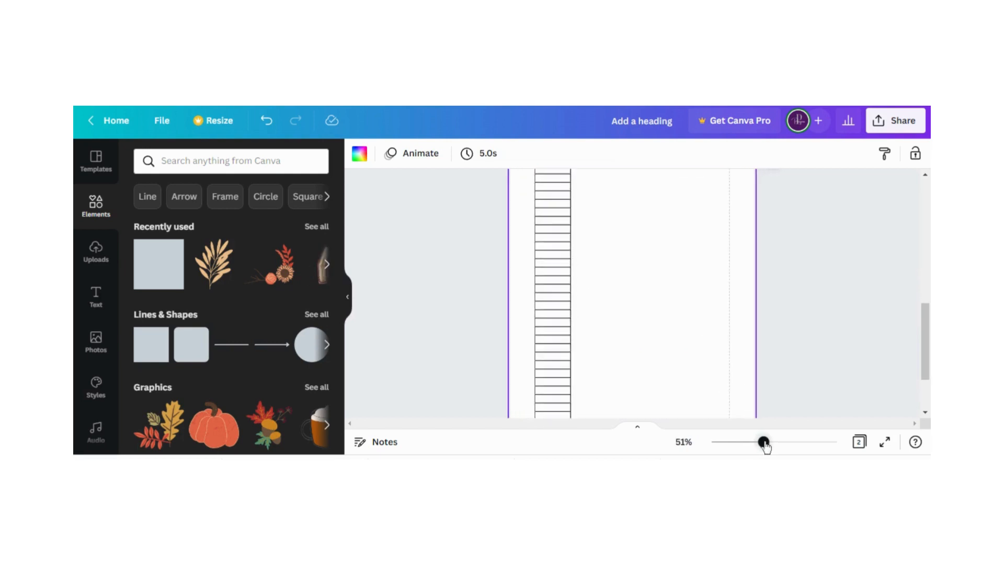
mouse_move(545, 309)
left_mouse_down()
mouse_move(645, 307)
mouse_move(535, 313)
left_mouse_up()
left_click(652, 314)
scroll(654, 316, "up", 5)
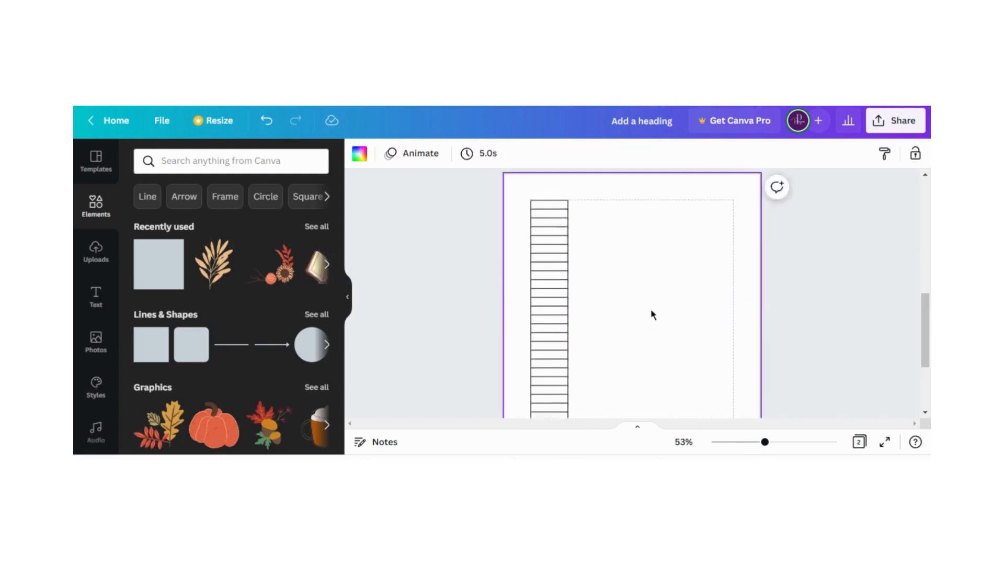
scroll(621, 313, "down", 2)
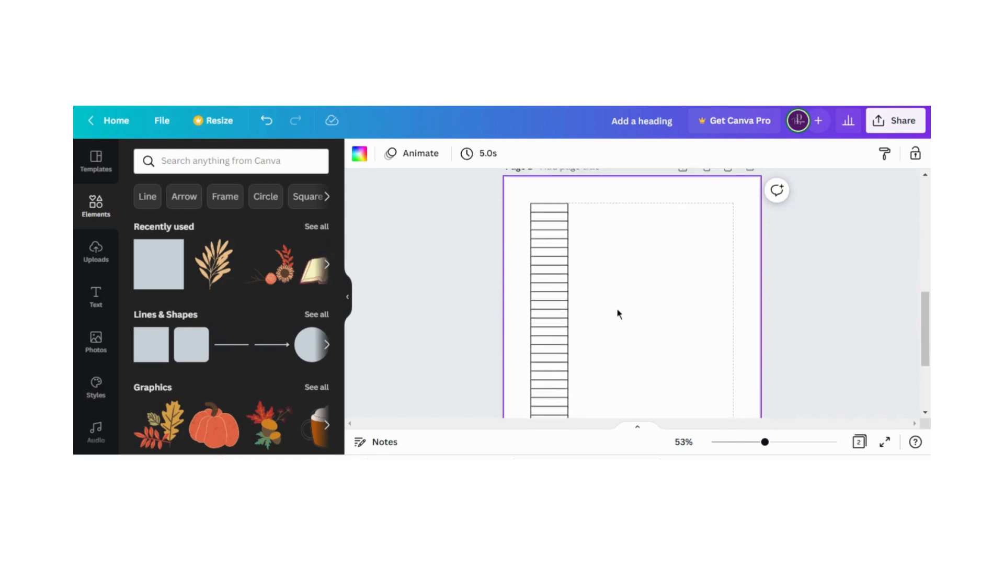
double_click(543, 288)
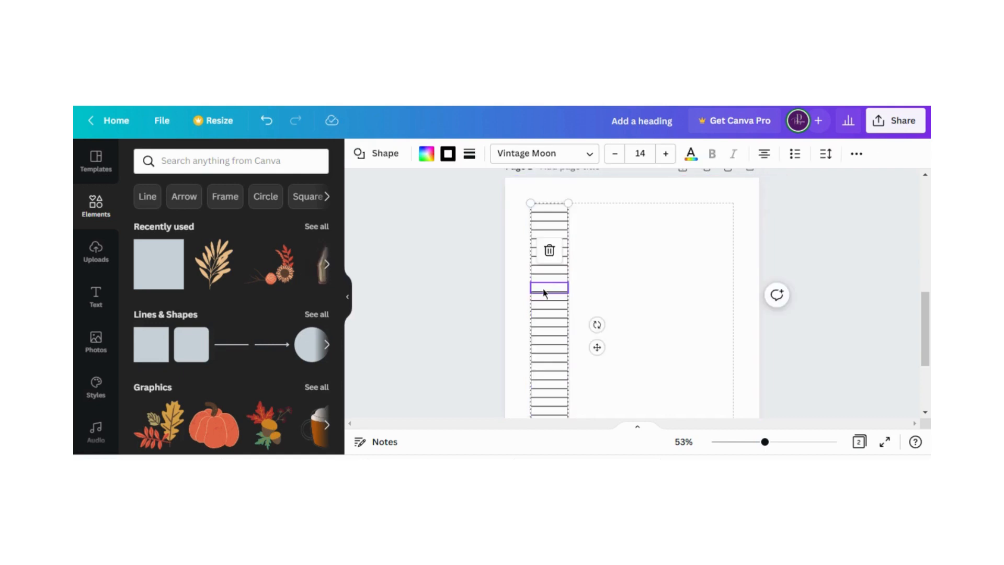
left_click(538, 242)
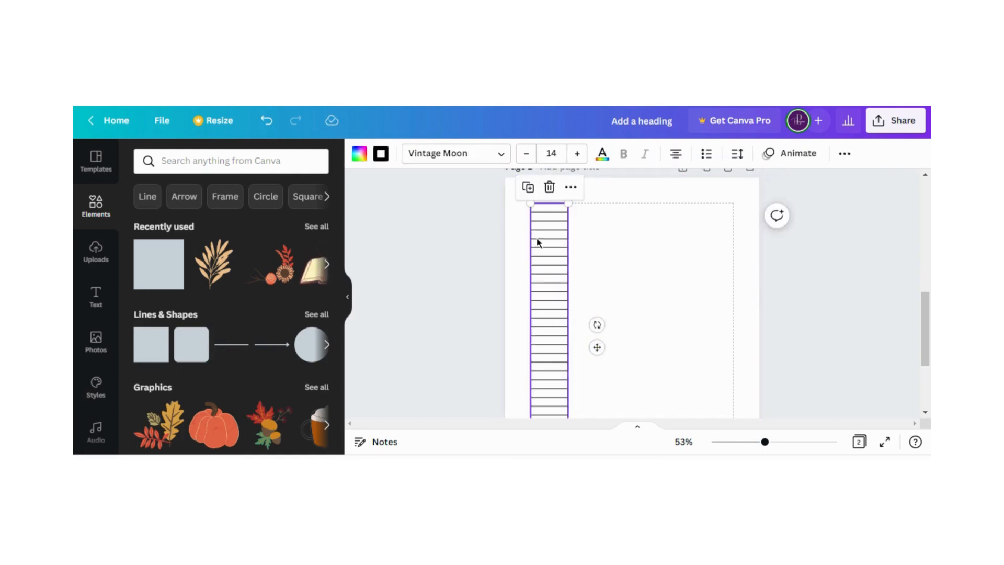
left_click(528, 189)
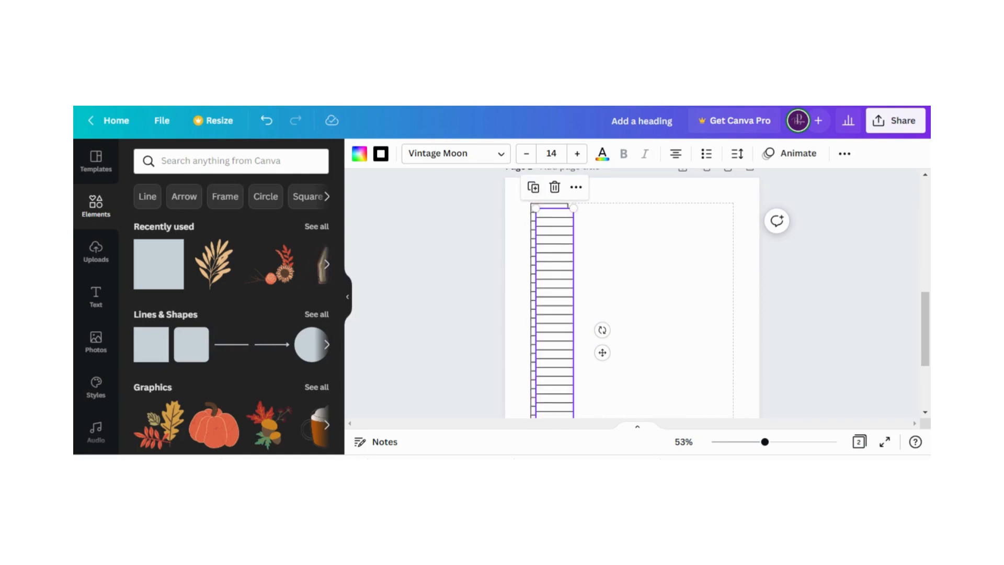
left_click_drag(548, 240, 583, 238)
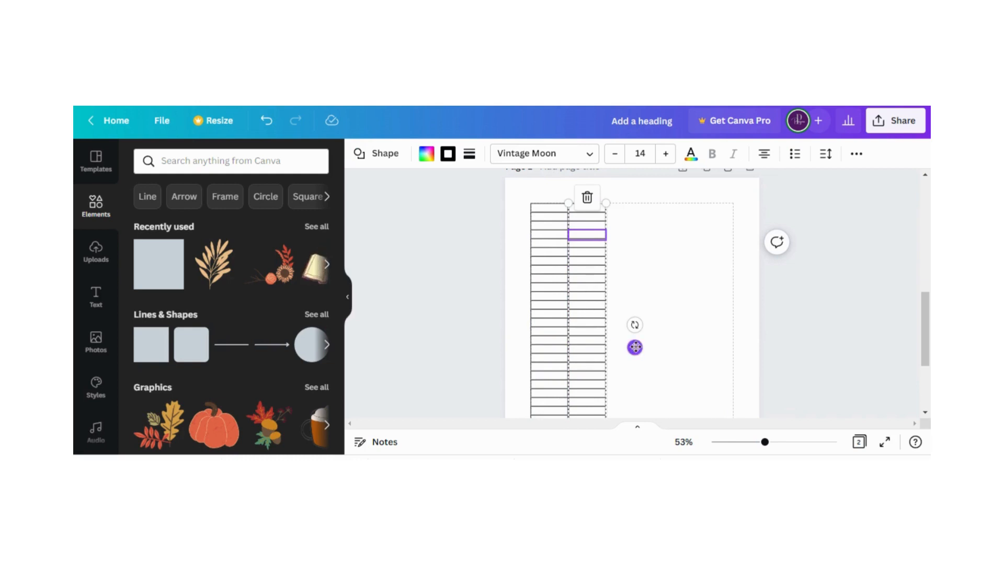
left_click(636, 272)
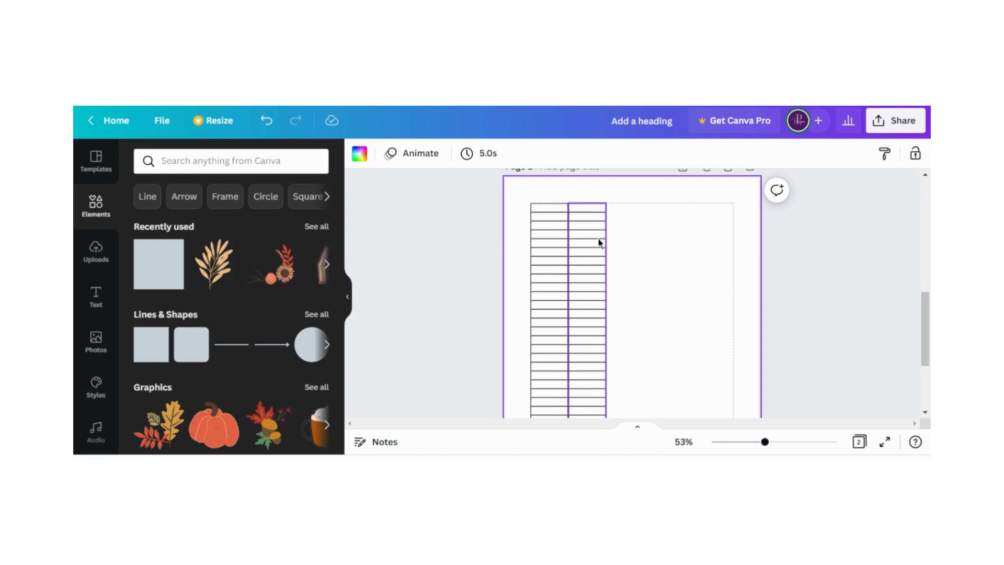
left_click(601, 212)
left_click(638, 216)
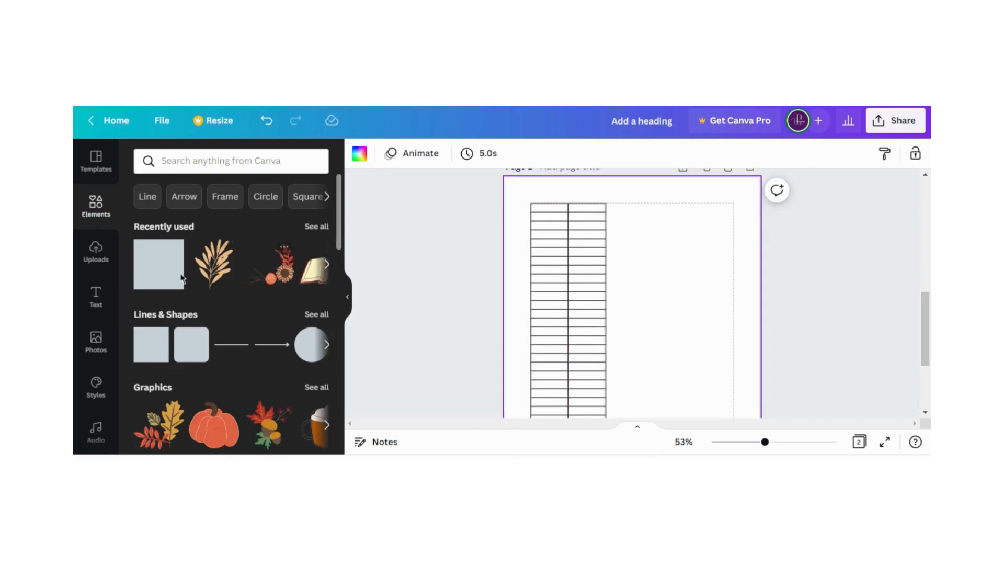
Add a square beside the second column at the upper margin and reduce its height to that of one row
left_click(159, 264)
left_click_drag(653, 327, 654, 238)
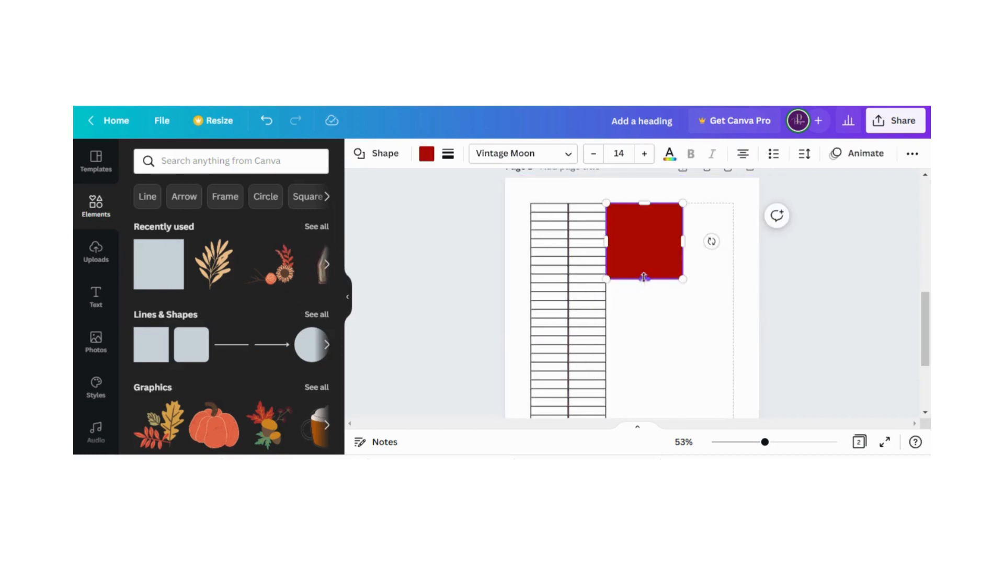
left_click_drag(644, 277, 644, 214)
left_click(644, 240)
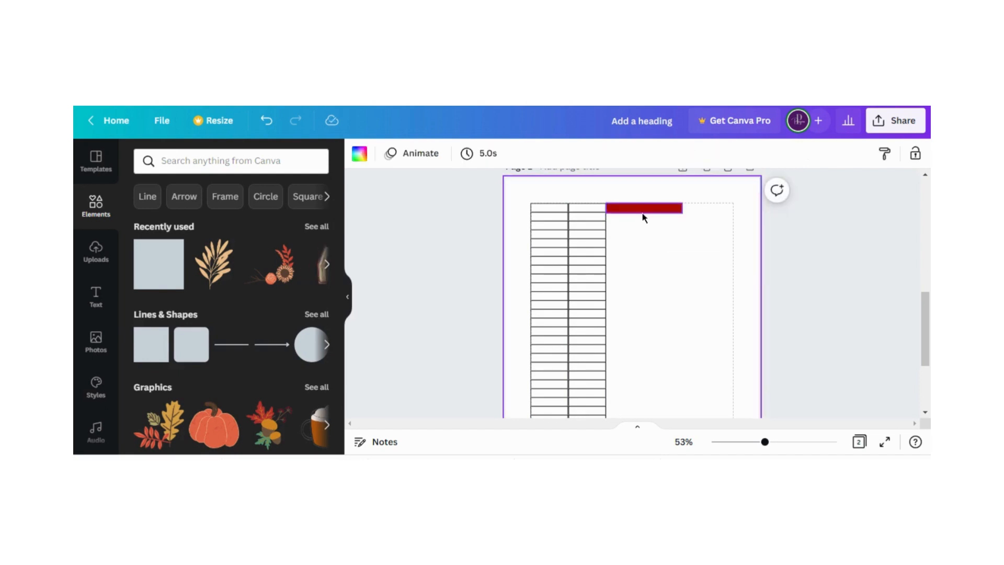
left_click(642, 211)
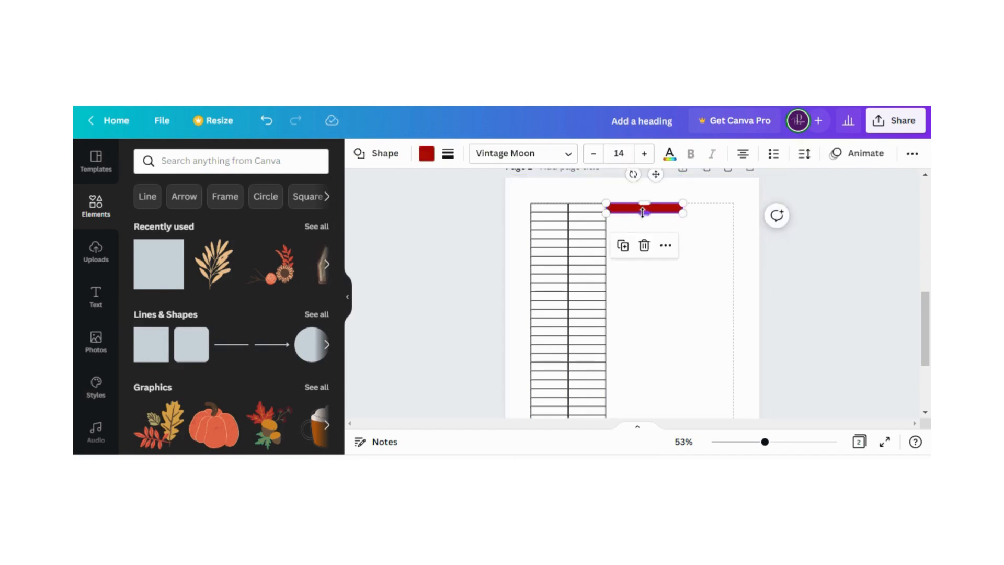
Give the red bar beside the second column a solid border of weight 1 and a white fill
left_click(449, 157)
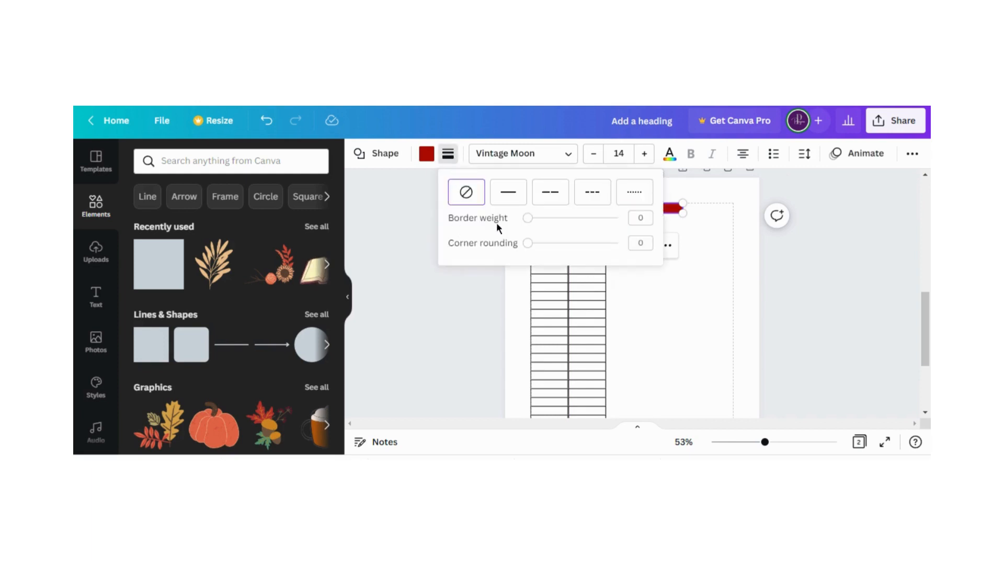
left_click(529, 219)
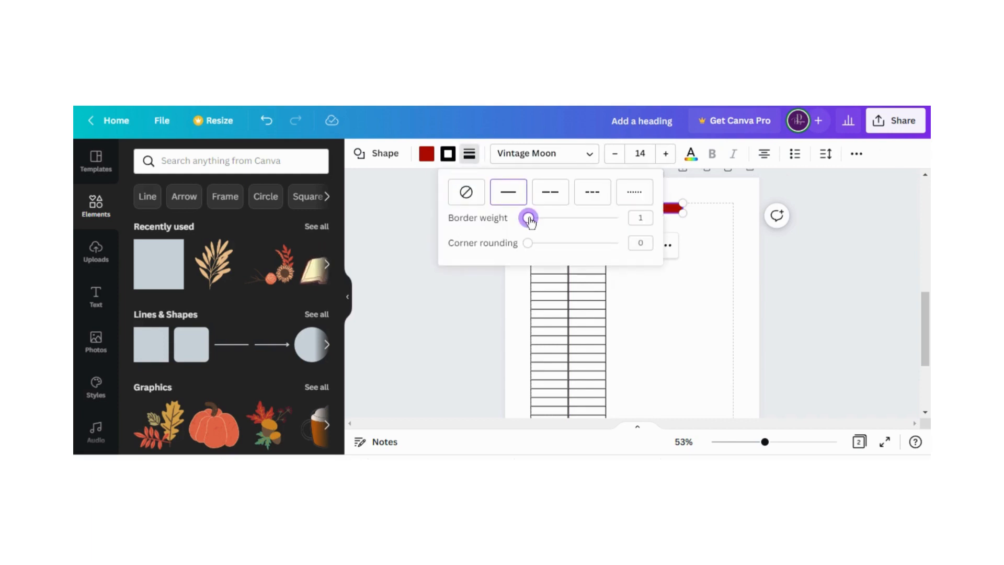
left_click(427, 153)
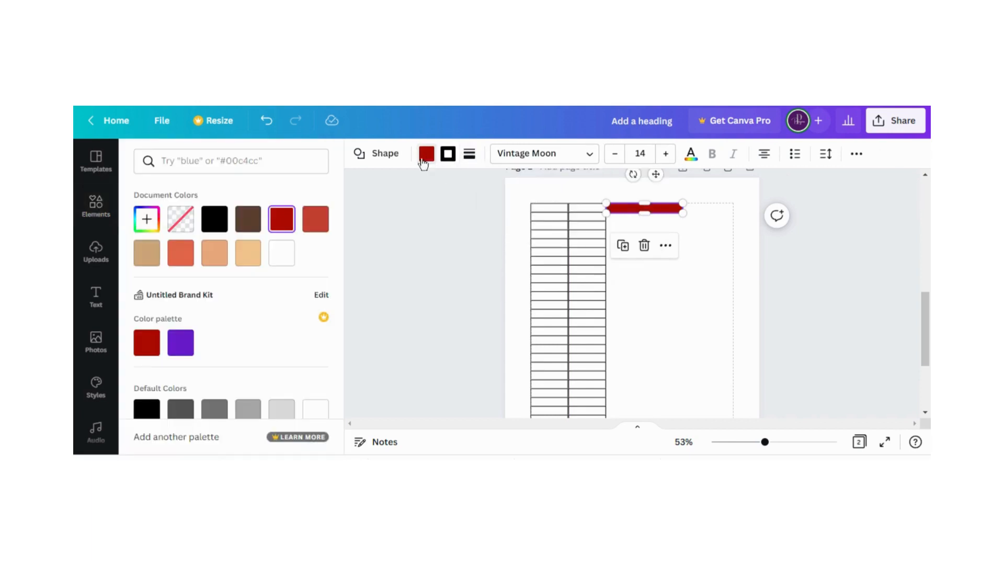
left_click(285, 253)
left_click(432, 246)
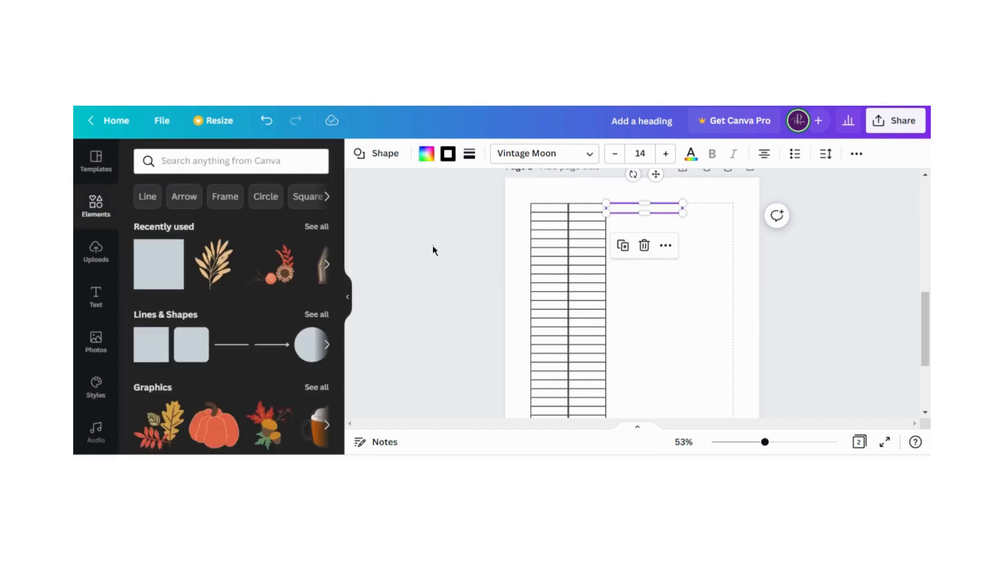
Fine-tune the height of the outlined box beside the second column to match the first table row
left_click(665, 234)
left_click(653, 209)
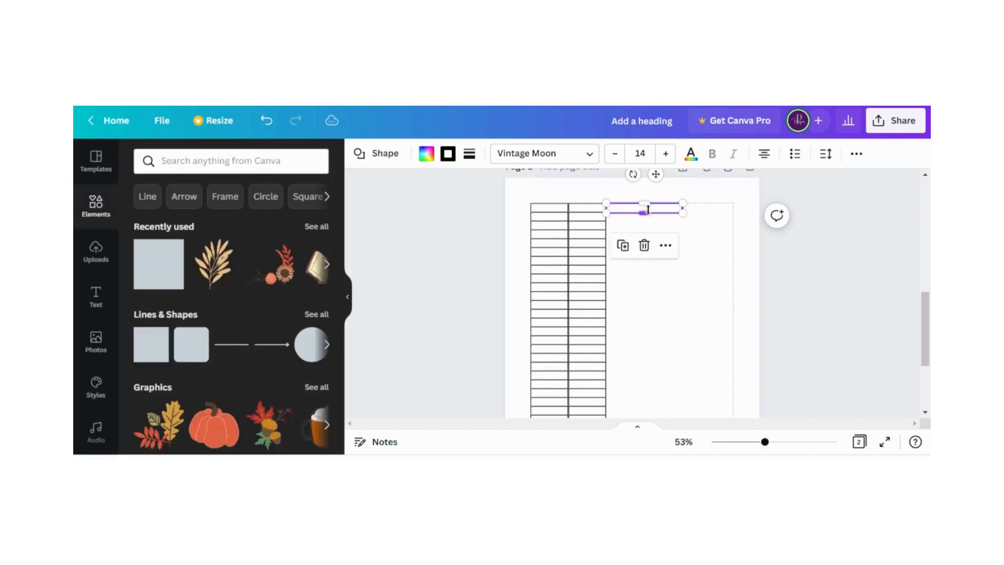
left_click_drag(648, 208, 647, 212)
left_click(714, 290)
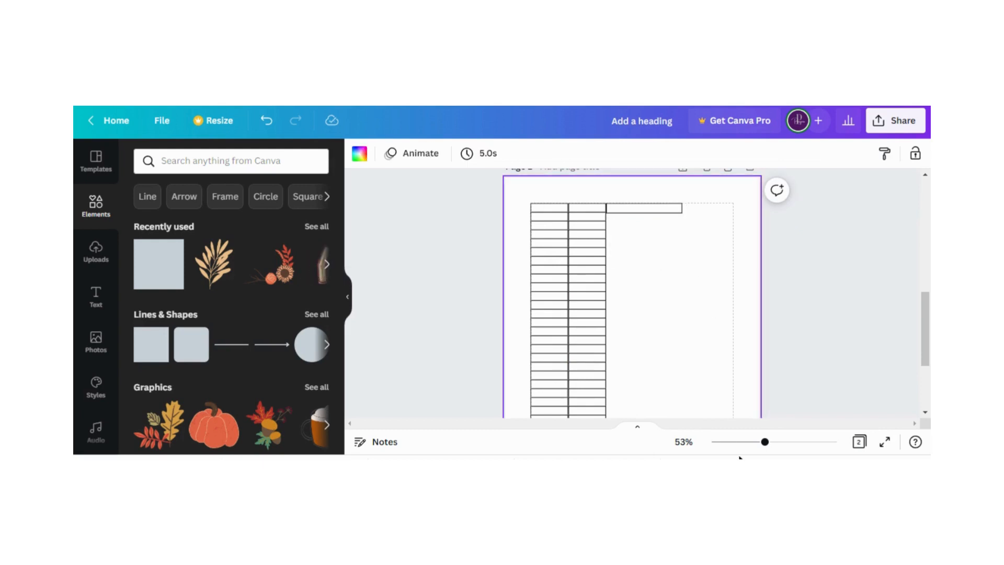
left_click_drag(765, 443, 785, 442)
scroll(669, 335, "up", 3)
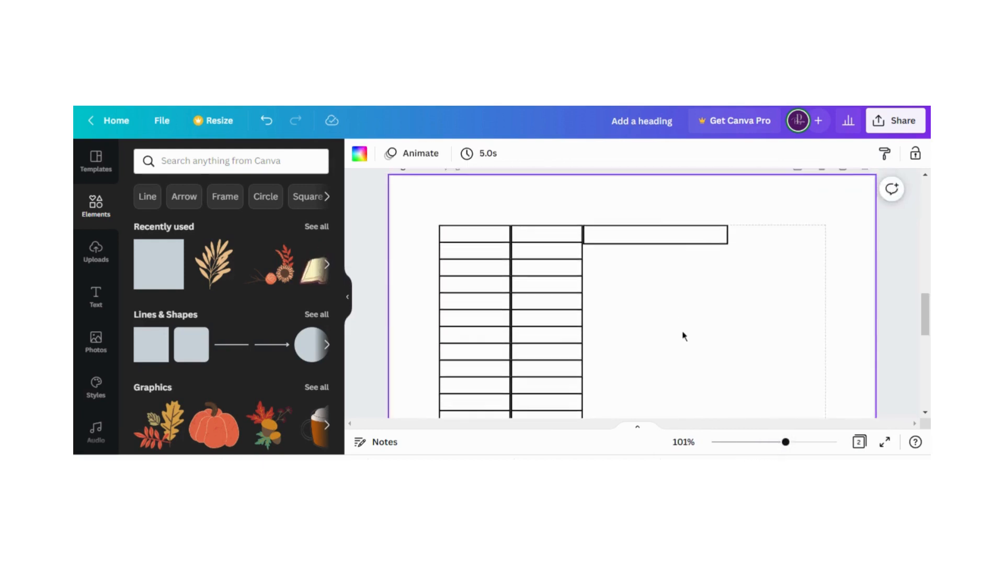
left_click(634, 238)
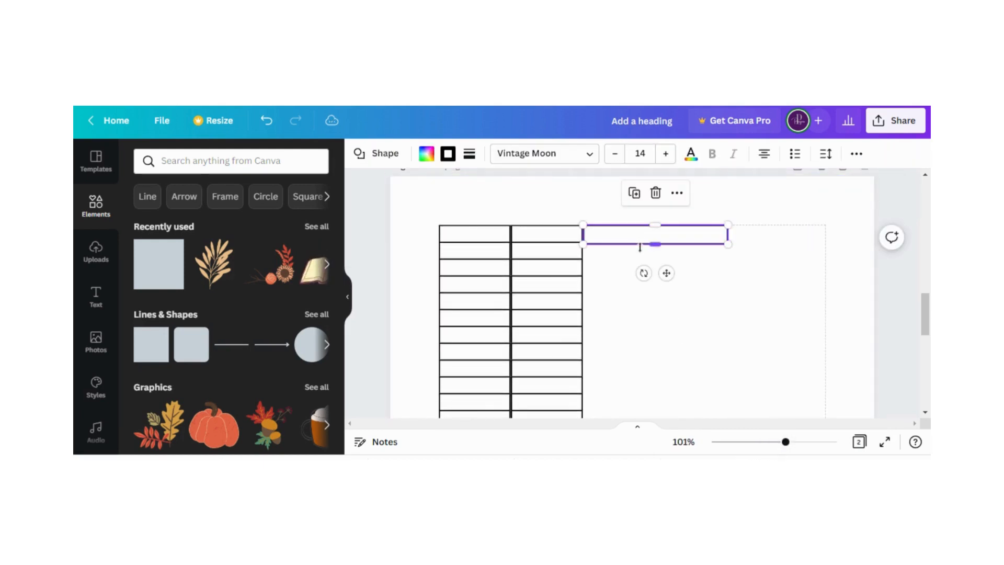
left_click_drag(657, 245, 656, 241)
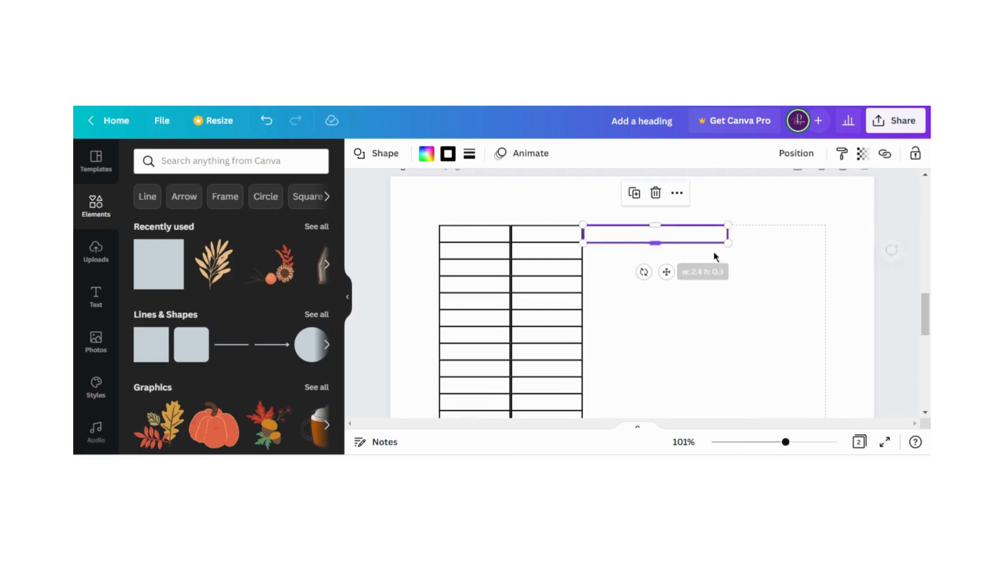
left_click(778, 258)
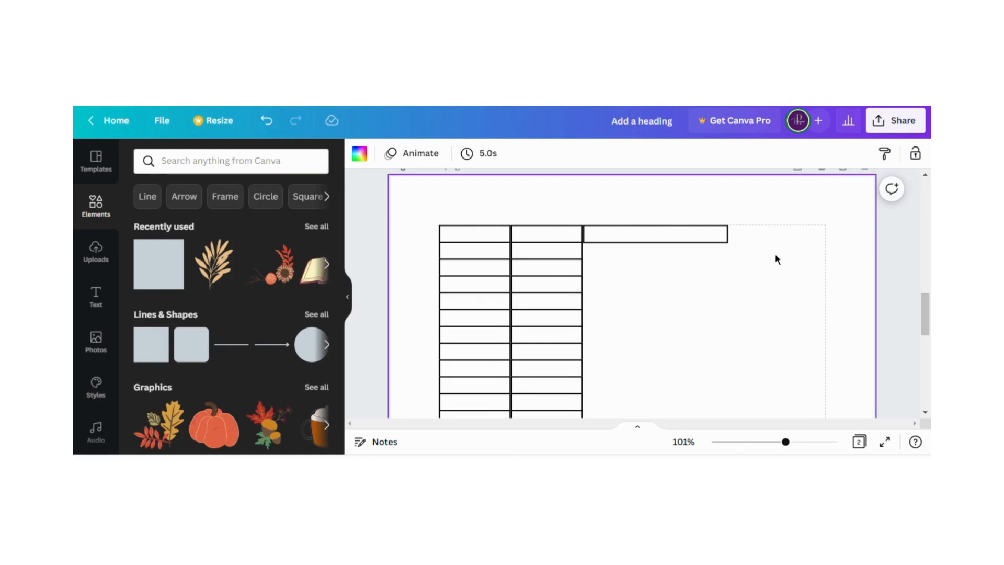
left_click_drag(663, 231, 665, 232)
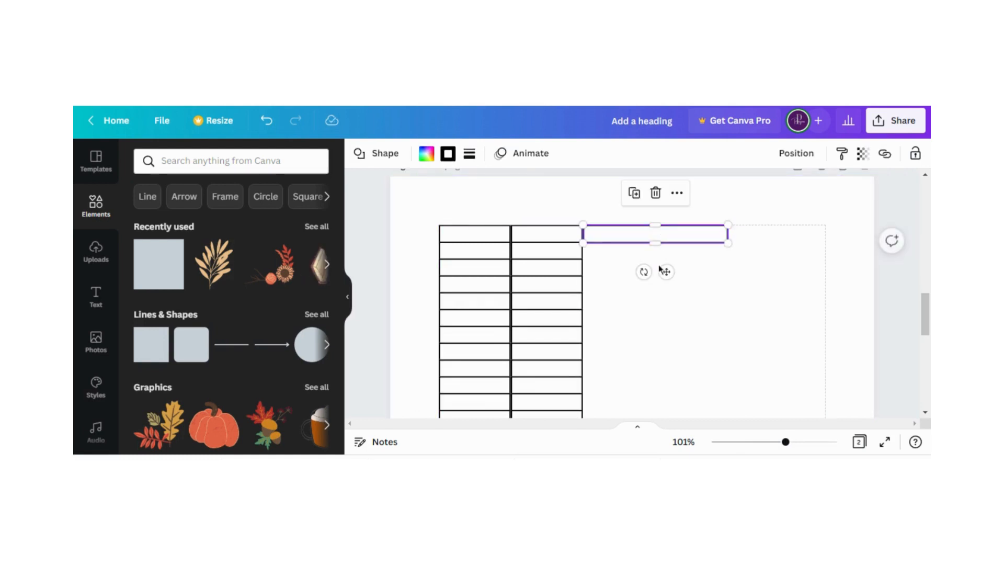
left_click(741, 272)
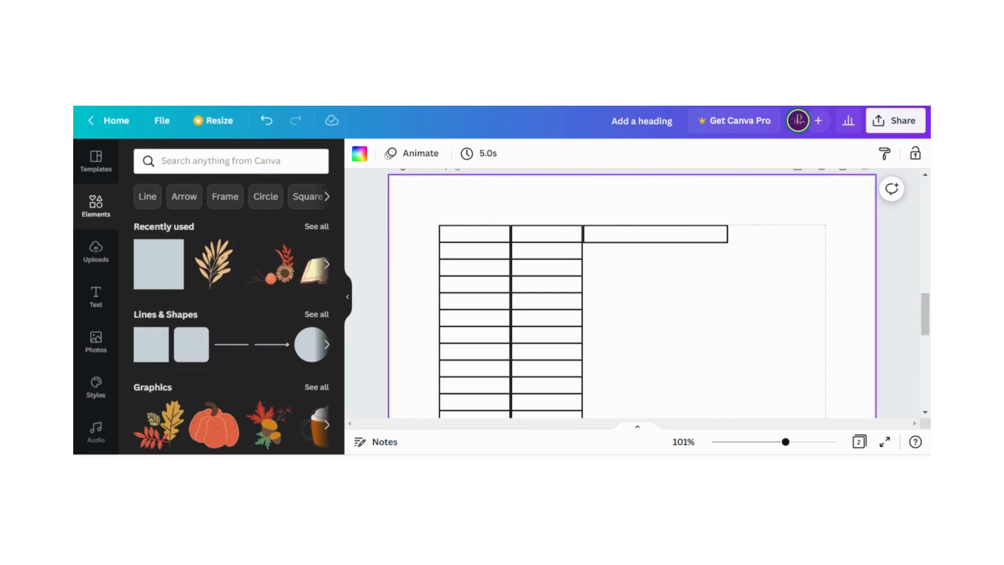
Widen the outlined box in the first row so that it reaches the page's right margin
left_click(681, 235)
left_click_drag(728, 233, 824, 234)
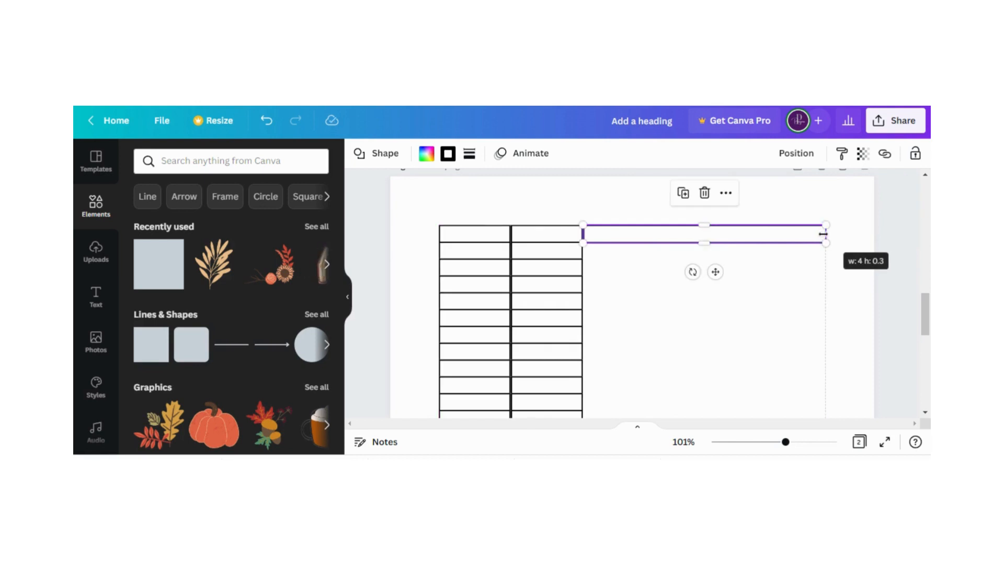
left_click(769, 327)
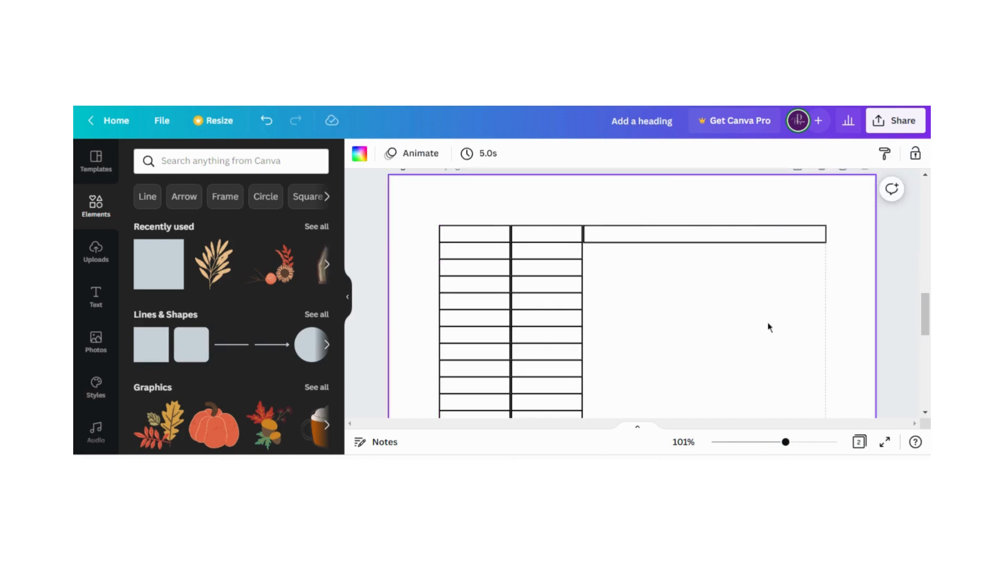
Duplicate the wide first-row box 29 times on page 2 to supply the third column's rows
left_click(690, 230)
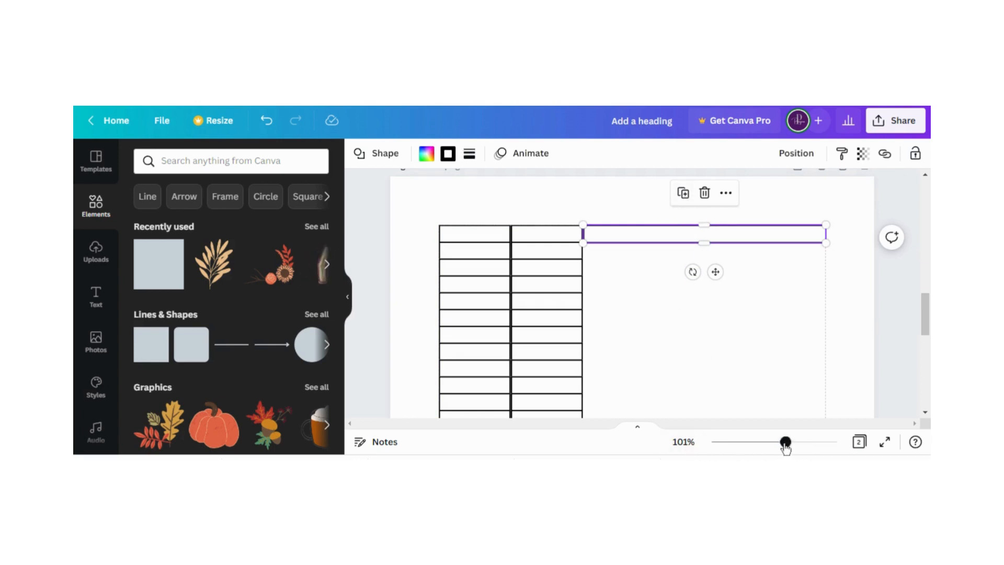
left_click_drag(786, 442, 753, 442)
scroll(764, 344, "down", 1)
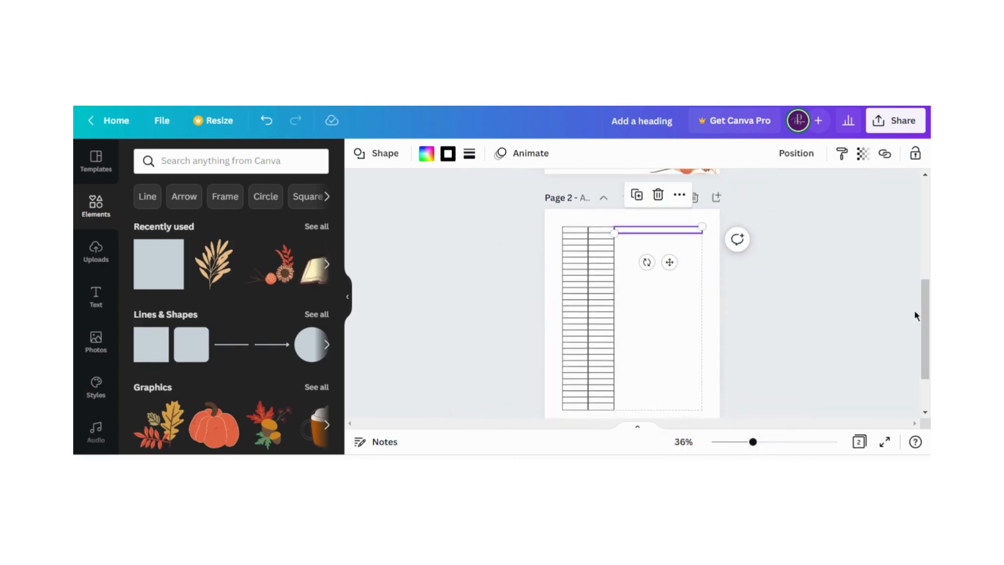
left_click_drag(753, 444, 749, 448)
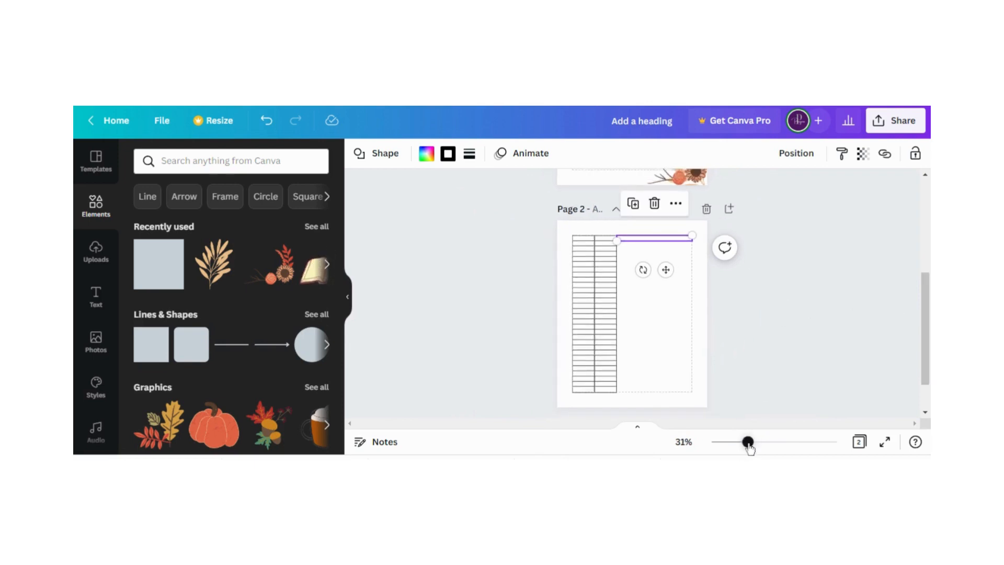
left_click(637, 205)
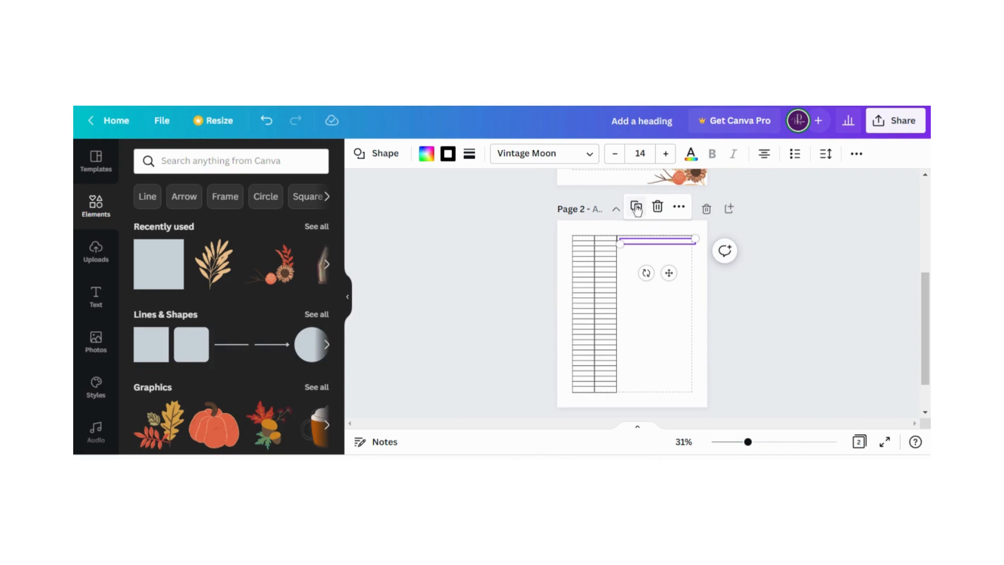
left_click(639, 208)
left_click(640, 209)
left_click(643, 214)
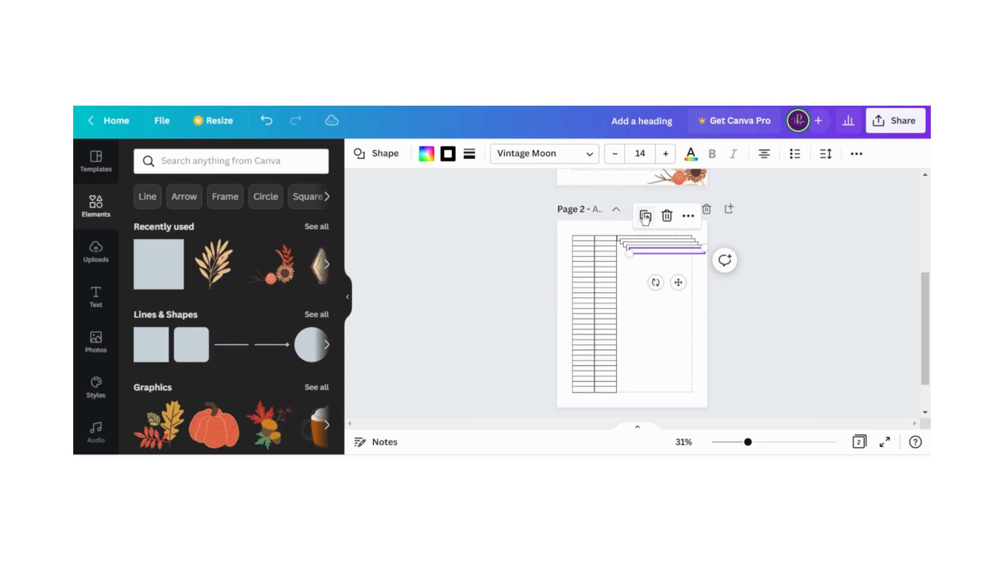
left_click(645, 217)
left_click(649, 220)
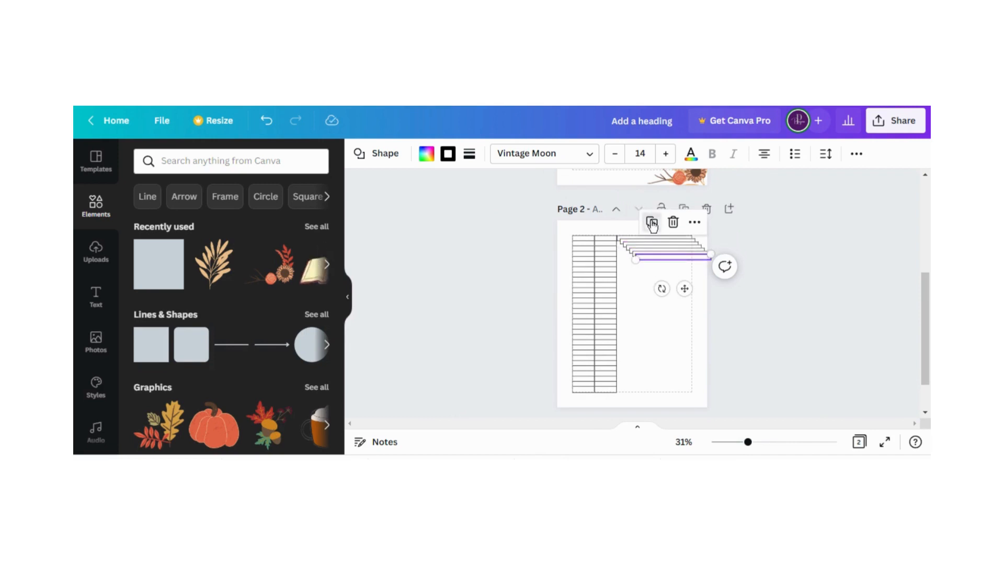
left_click(652, 223)
left_click(655, 226)
left_click(658, 230)
left_click(661, 233)
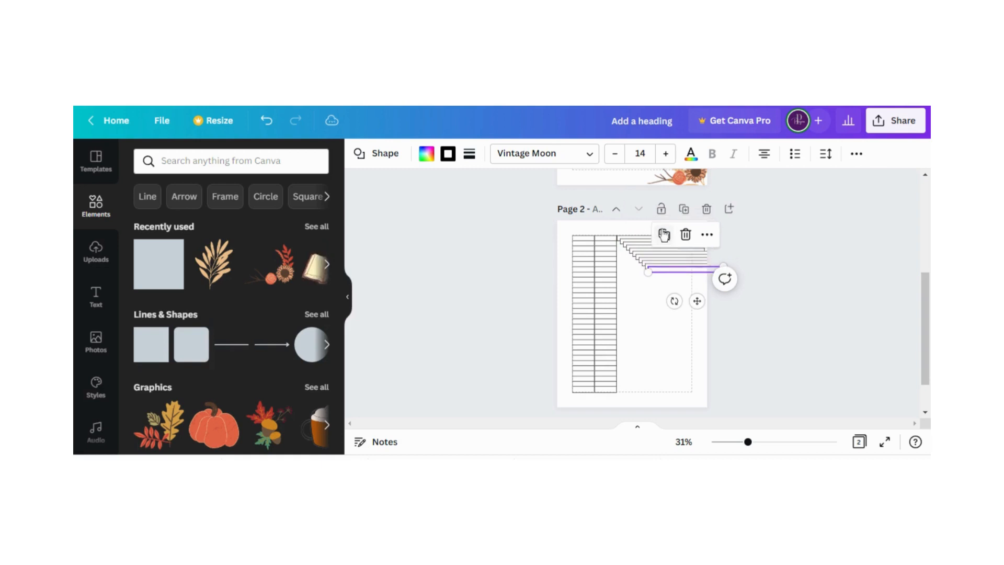
left_click(664, 236)
left_click(667, 240)
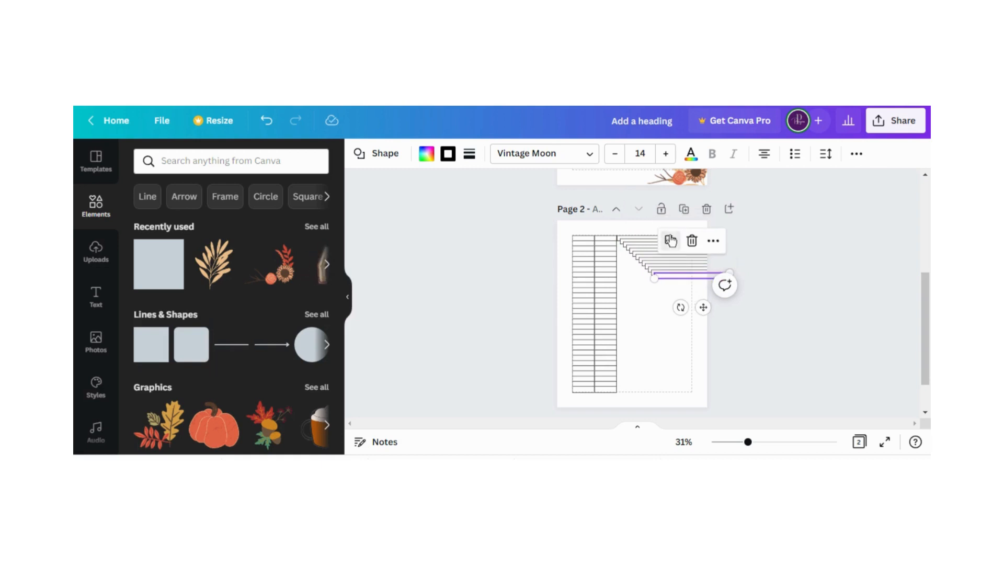
left_click(671, 241)
left_click(674, 245)
left_click(677, 247)
left_click(681, 251)
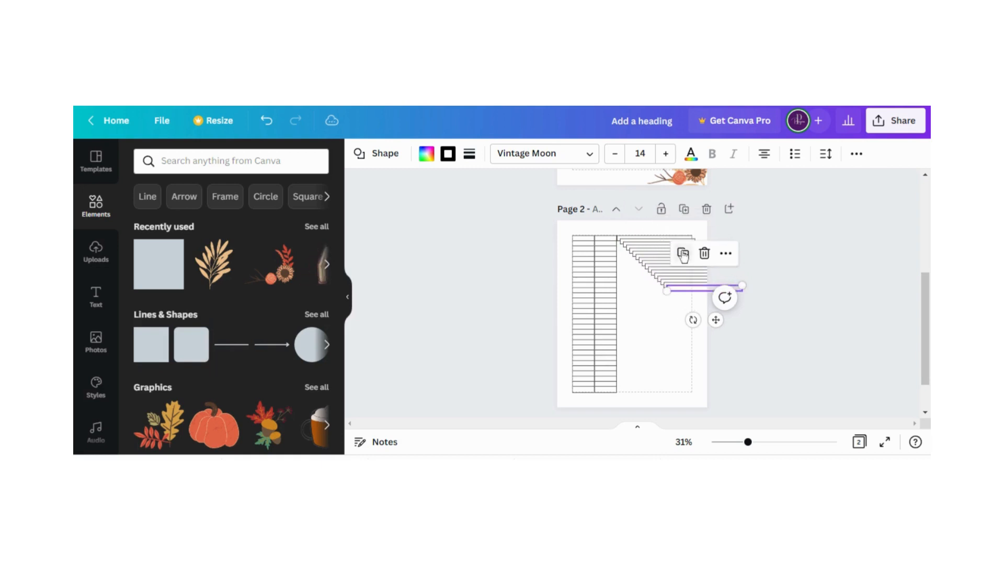
left_click(683, 254)
left_click(687, 258)
left_click(690, 260)
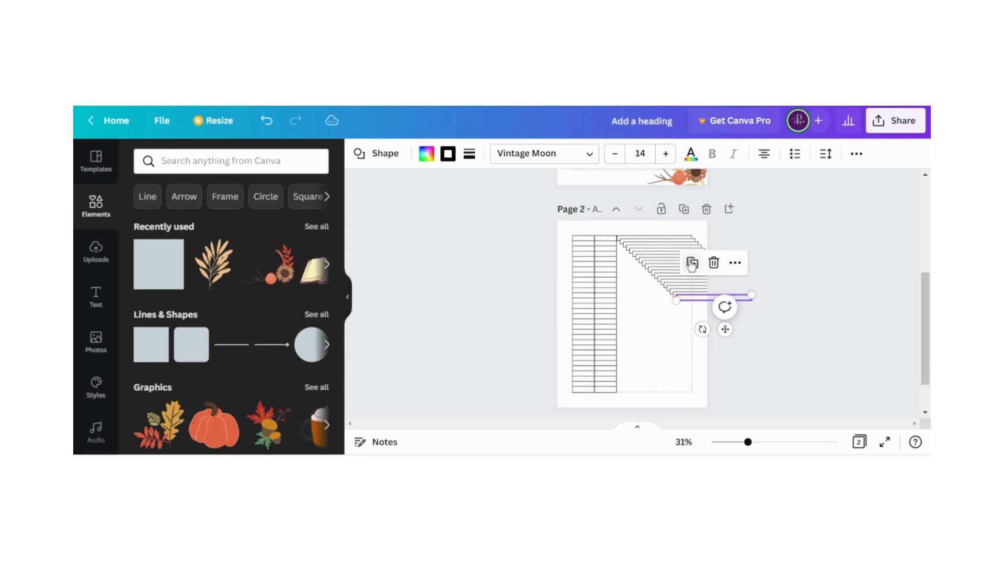
left_click(693, 263)
left_click(696, 267)
left_click(699, 270)
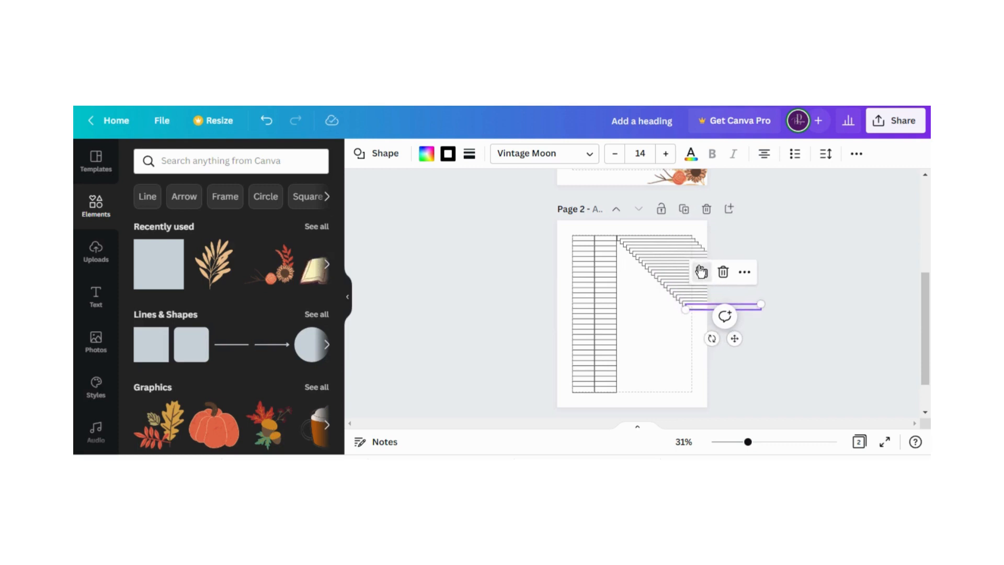
left_click(702, 273)
left_click(705, 276)
left_click(708, 278)
left_click(712, 282)
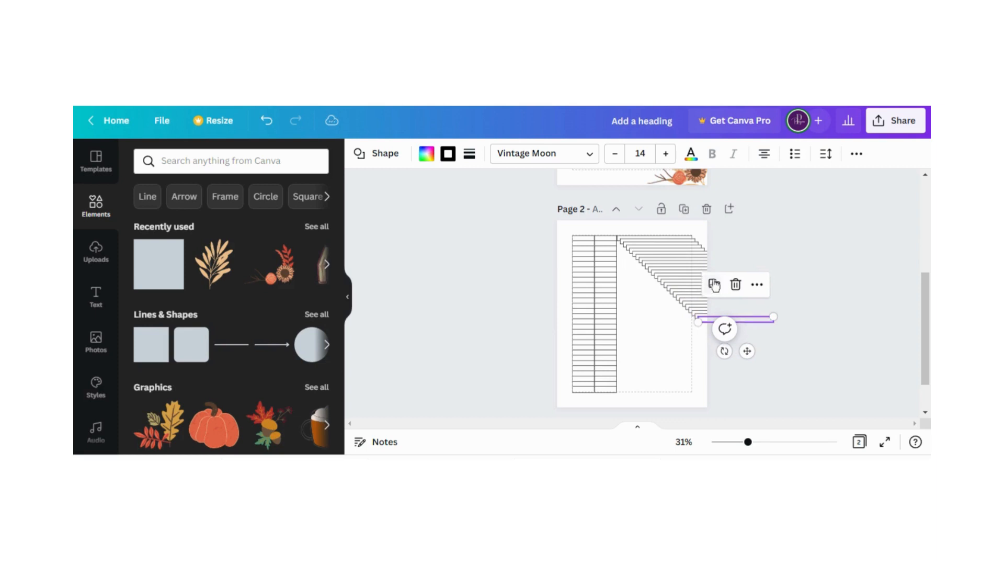
left_click(715, 285)
left_click(718, 288)
left_click(721, 291)
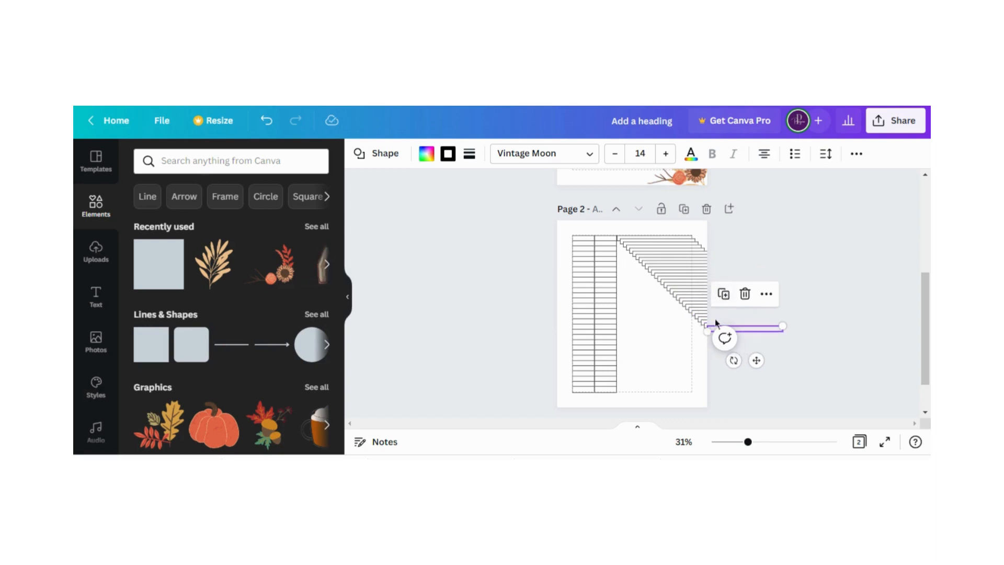
Place the last copy of the wide box in the lower-right margin corner, level with the bottom table row
left_click(676, 341)
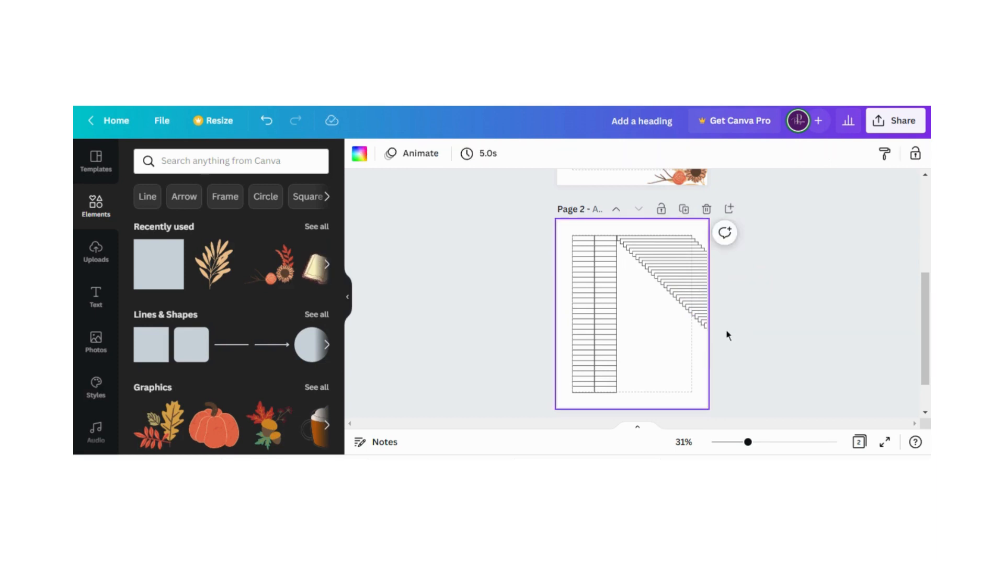
left_click_drag(707, 327, 619, 386)
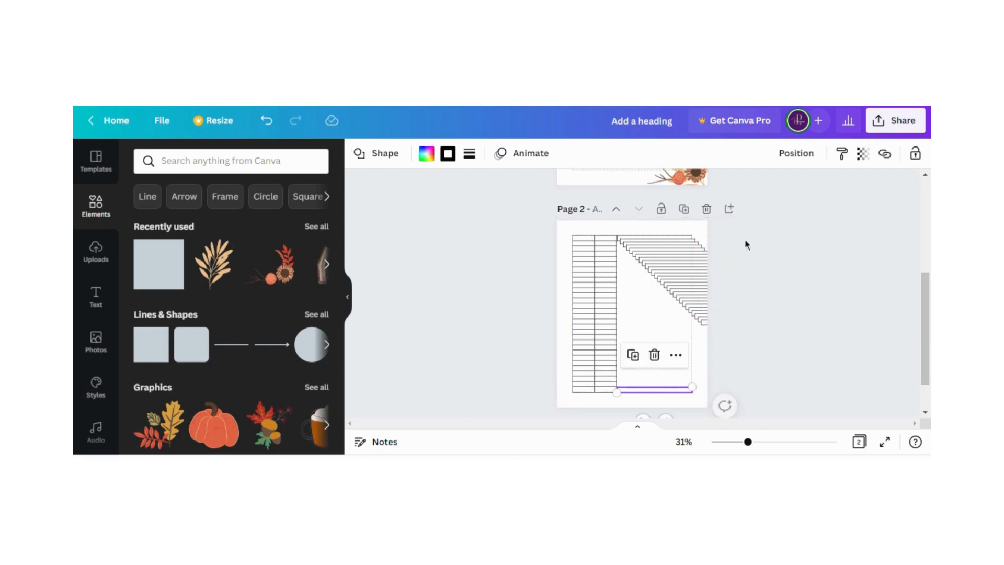
left_click(724, 233)
Stack all the wide boxes evenly in one column and fit it between the second column and the right margin
left_click_drag(701, 227, 677, 395)
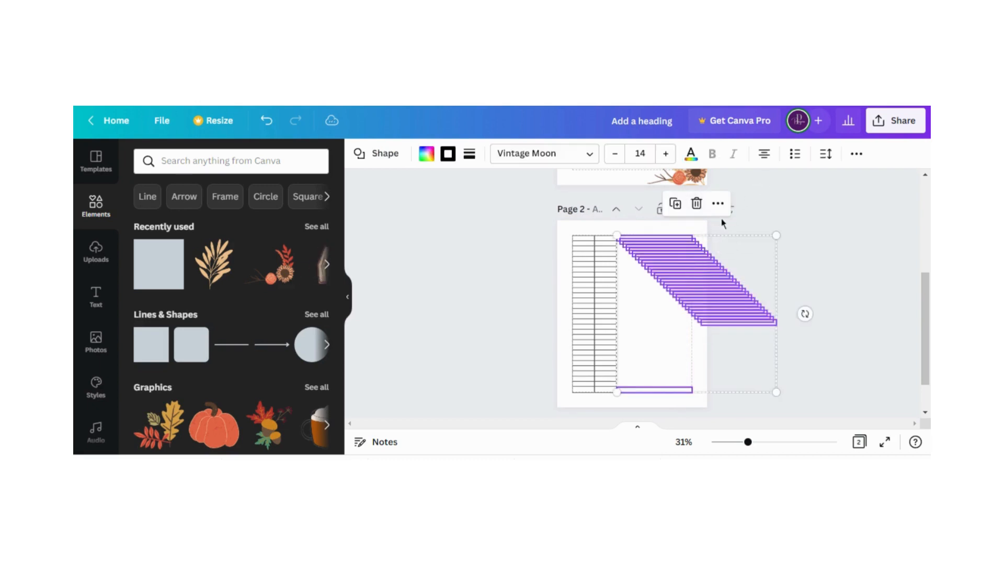
left_click(718, 204)
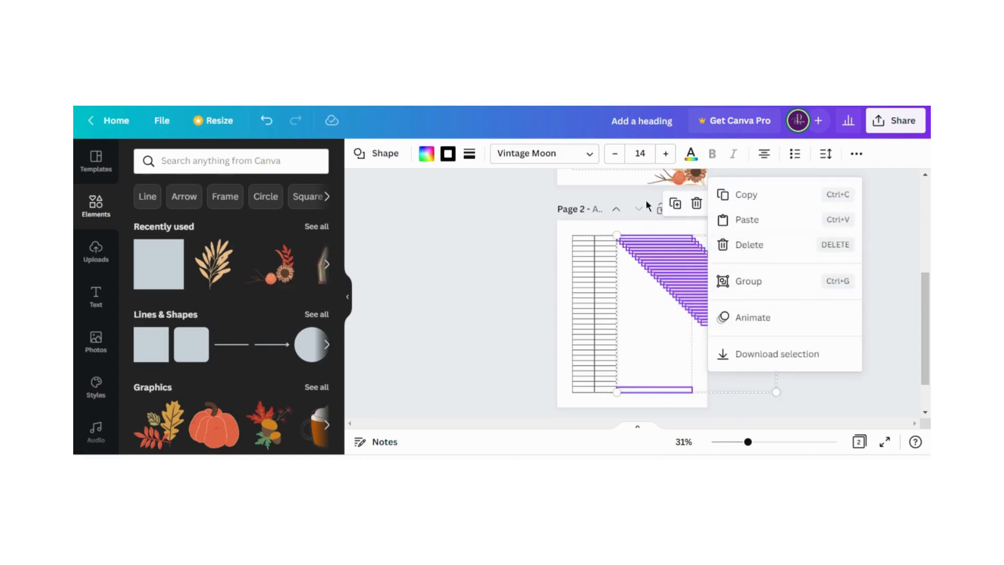
left_click(857, 153)
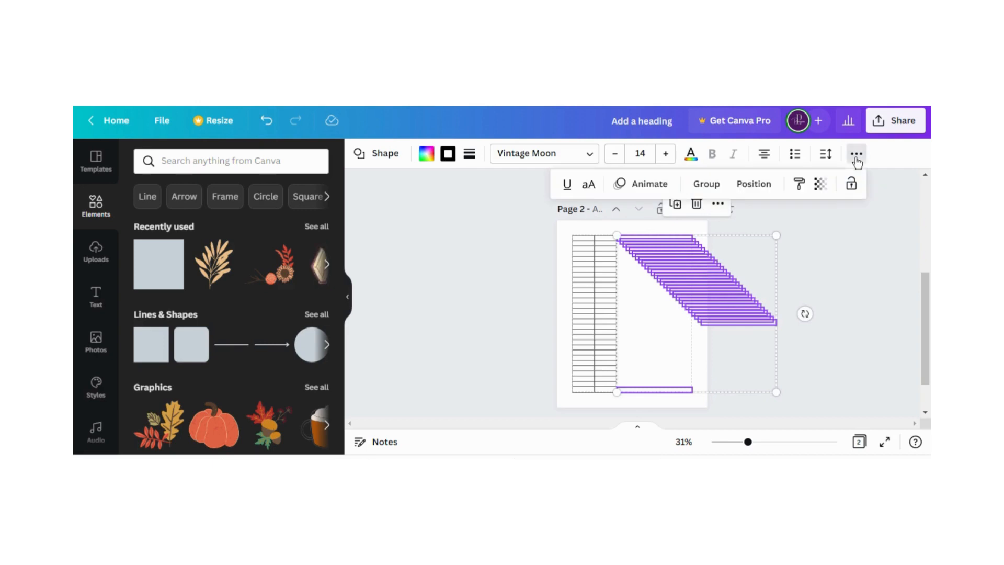
left_click(750, 186)
left_click(554, 422)
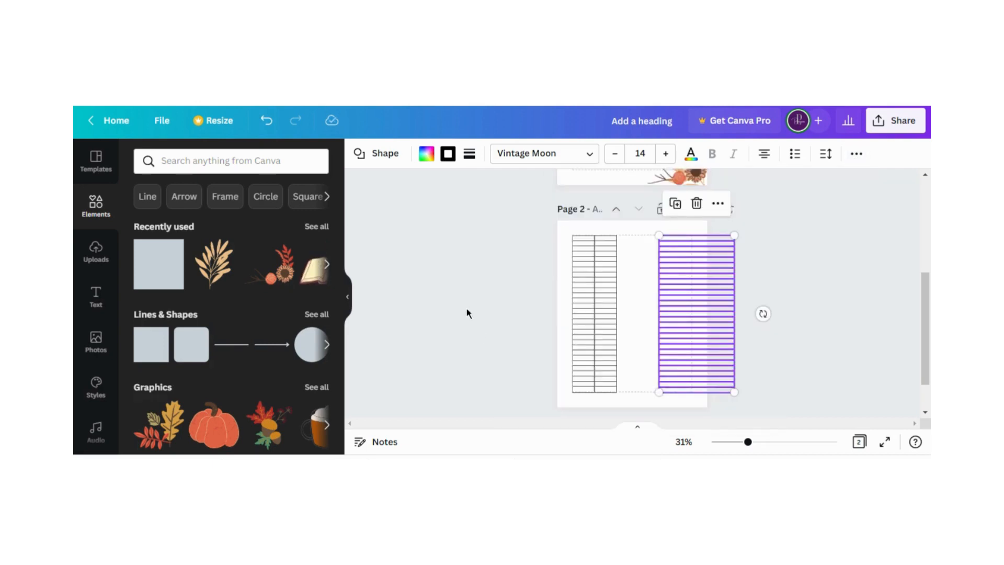
left_click_drag(689, 321, 649, 315)
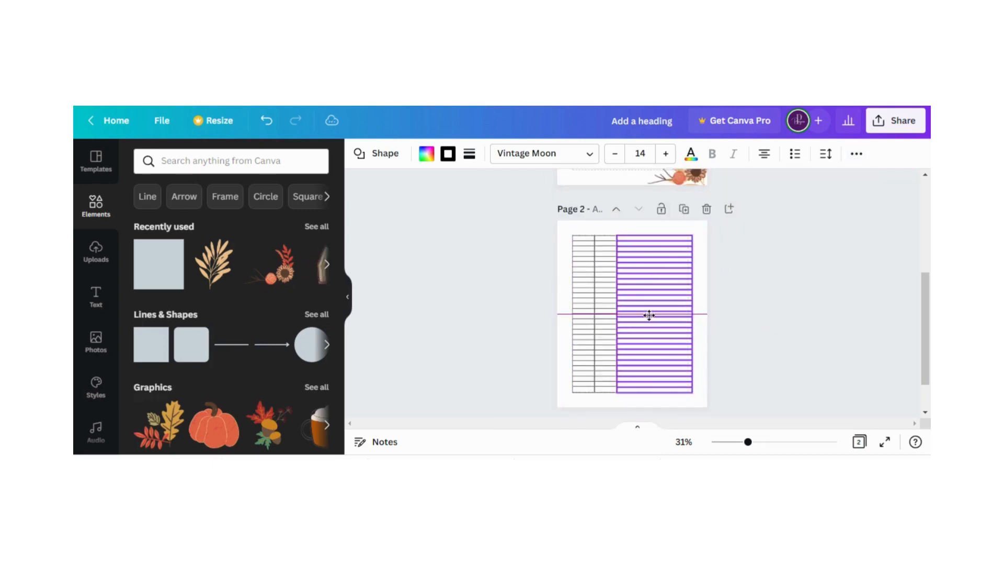
left_click(527, 321)
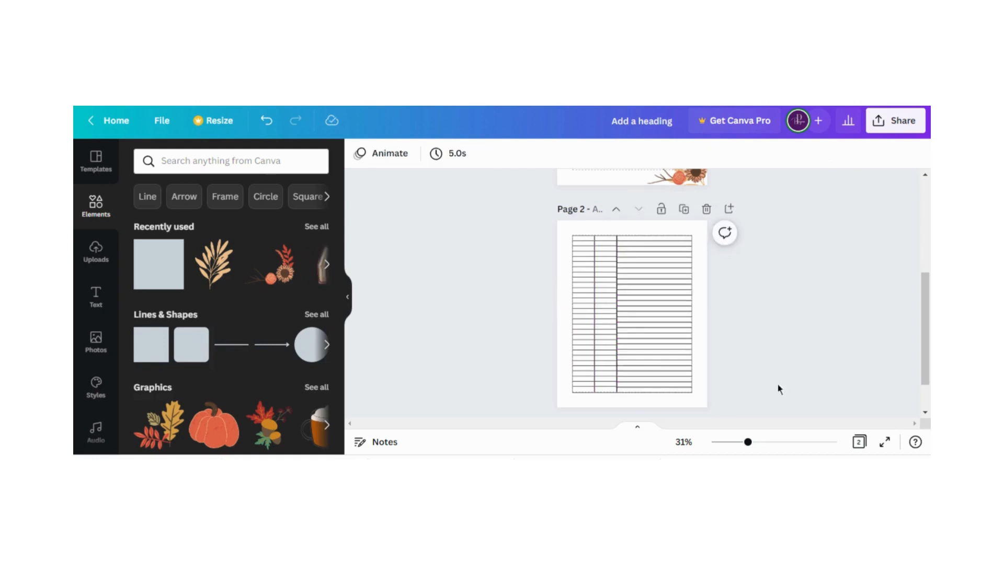
Examine the row alignment of all three table columns on page 2 at 75% zoom
left_click_drag(748, 441, 776, 442)
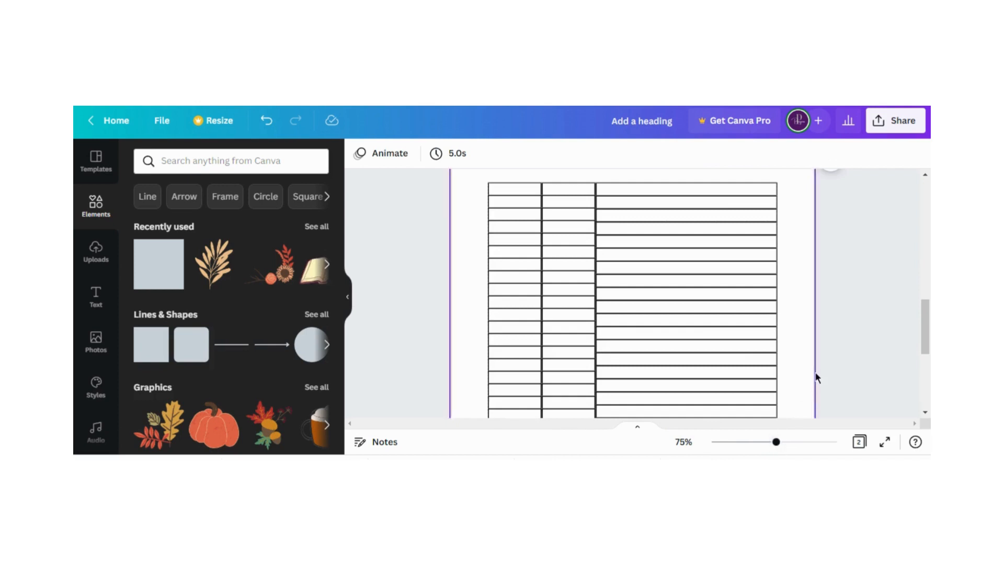
scroll(811, 325, "up", 1)
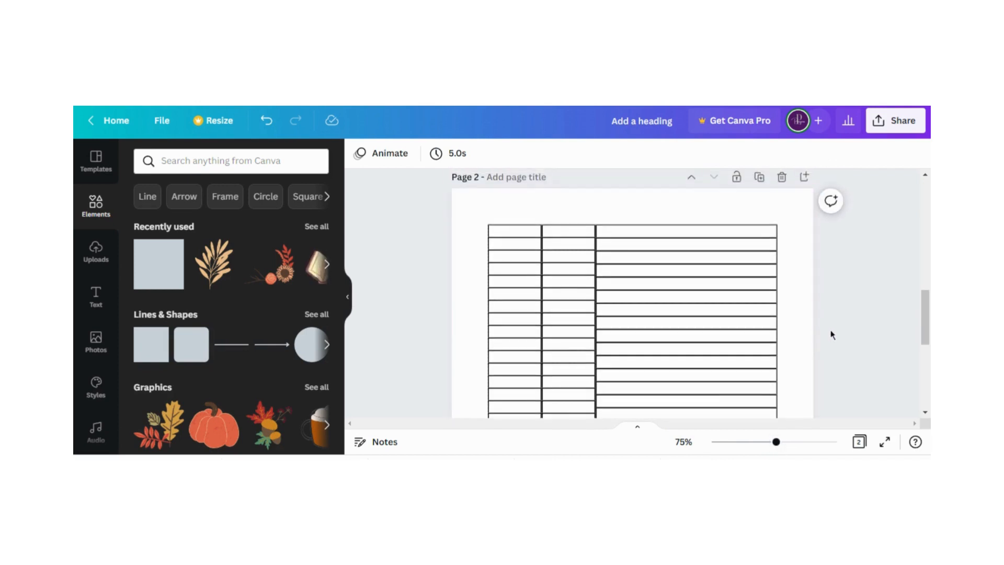
scroll(808, 316, "down", 1)
scroll(805, 319, "down", 5)
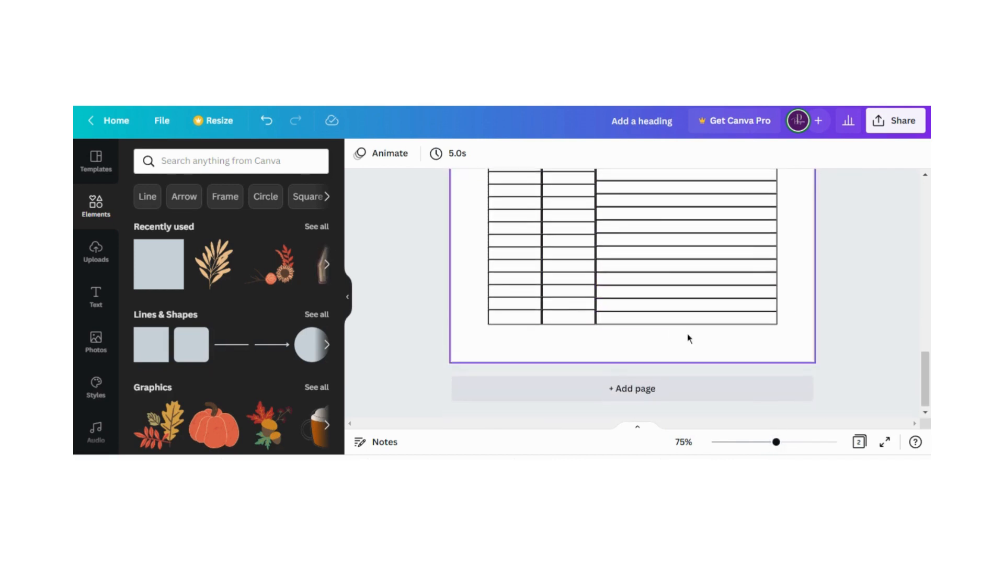
scroll(627, 319, "up", 3)
scroll(570, 299, "up", 5)
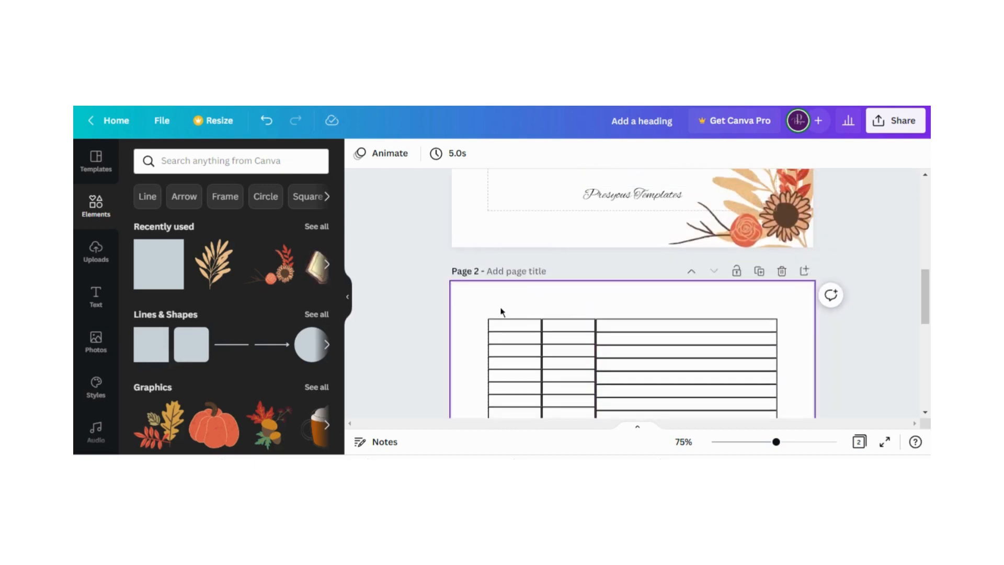
scroll(618, 336, "down", 3)
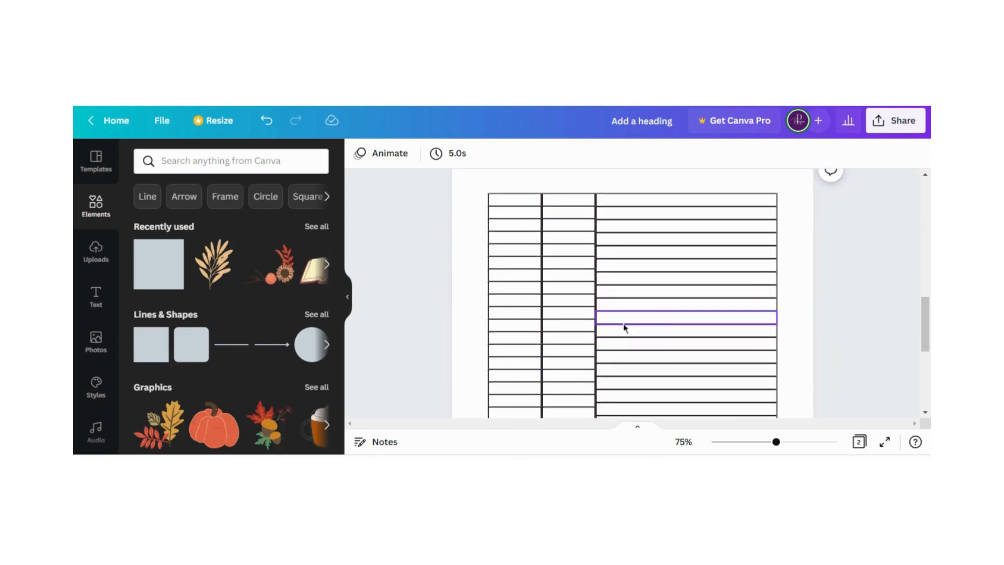
scroll(517, 314, "up", 1)
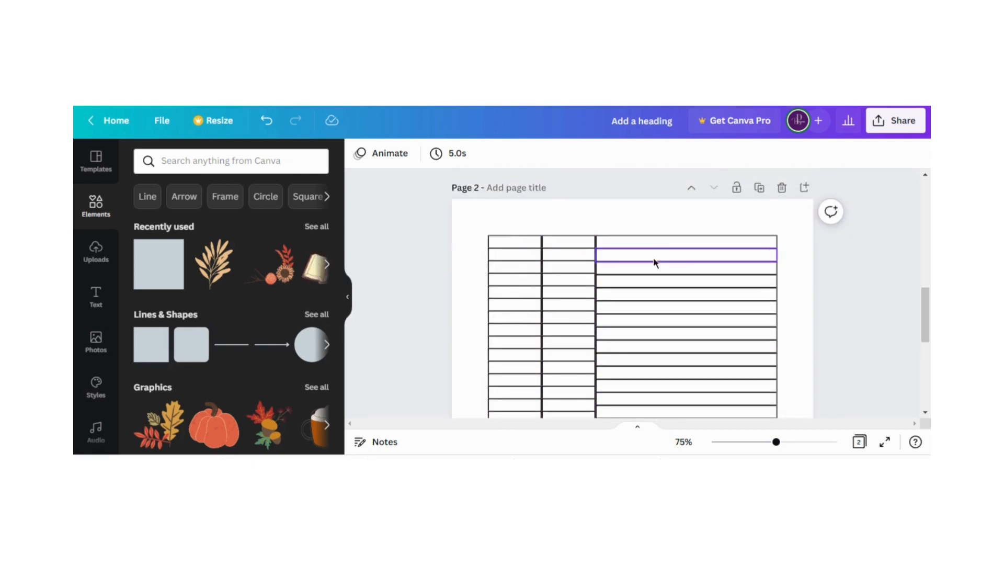
left_click(501, 228)
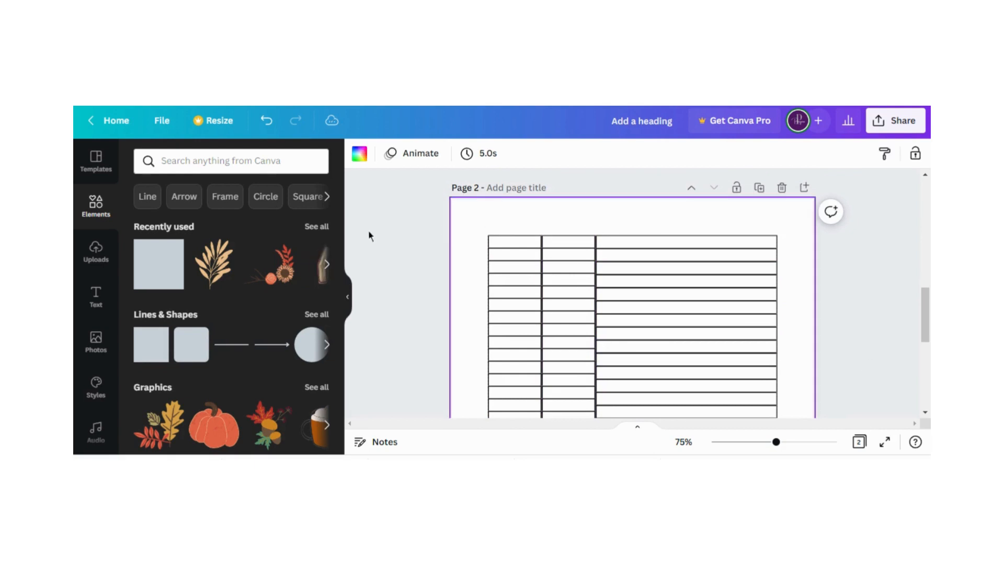
left_click(157, 265)
double_click(619, 306)
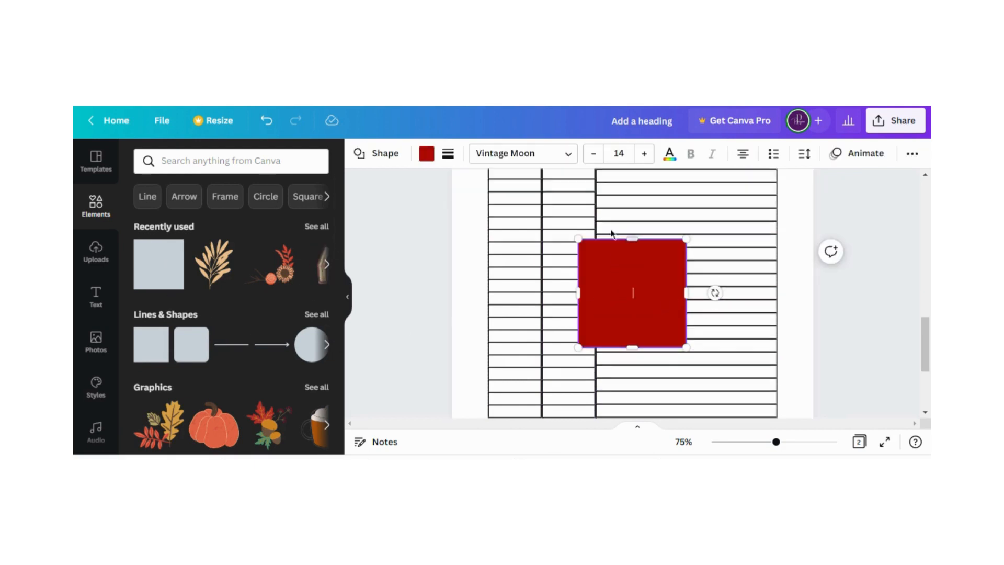
left_click(268, 121)
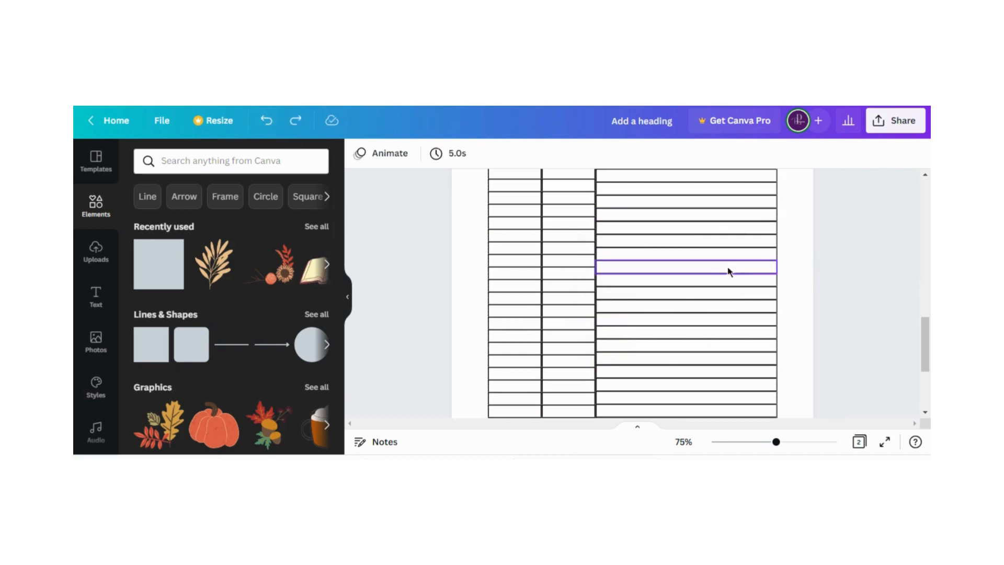
Group all the wide boxes in the third column of the page 2 table
left_click_drag(776, 443, 758, 444)
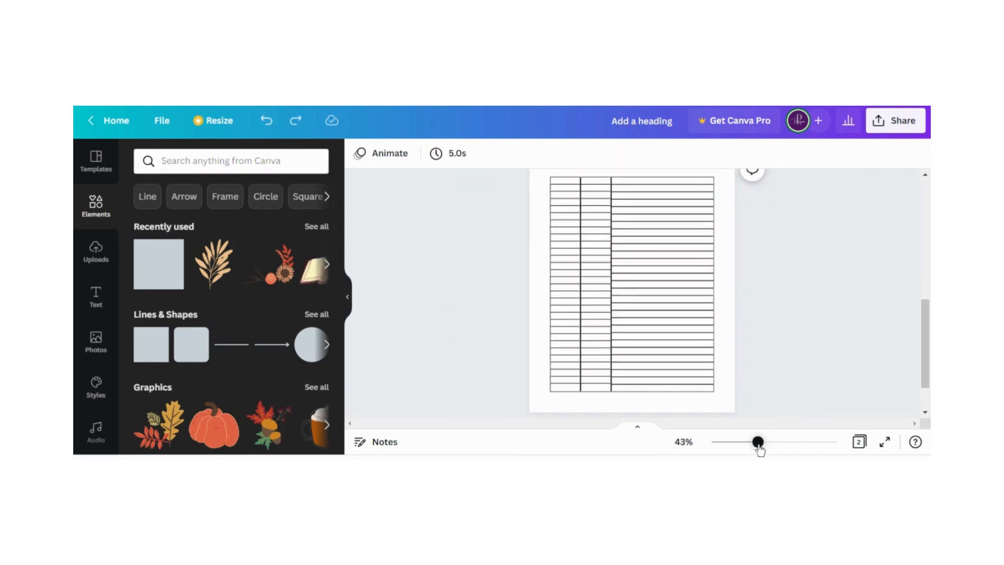
left_click_drag(724, 171, 697, 401)
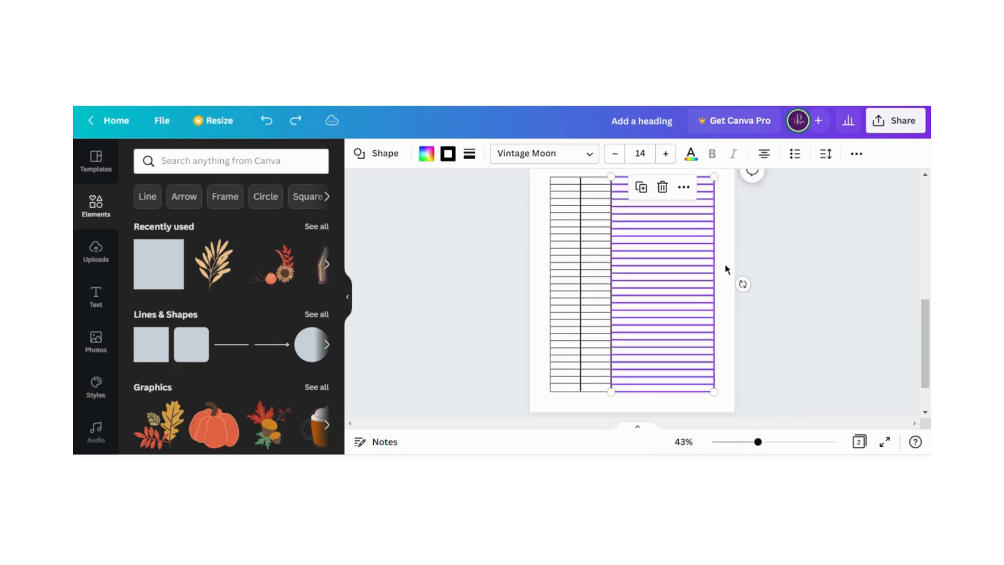
left_click(683, 187)
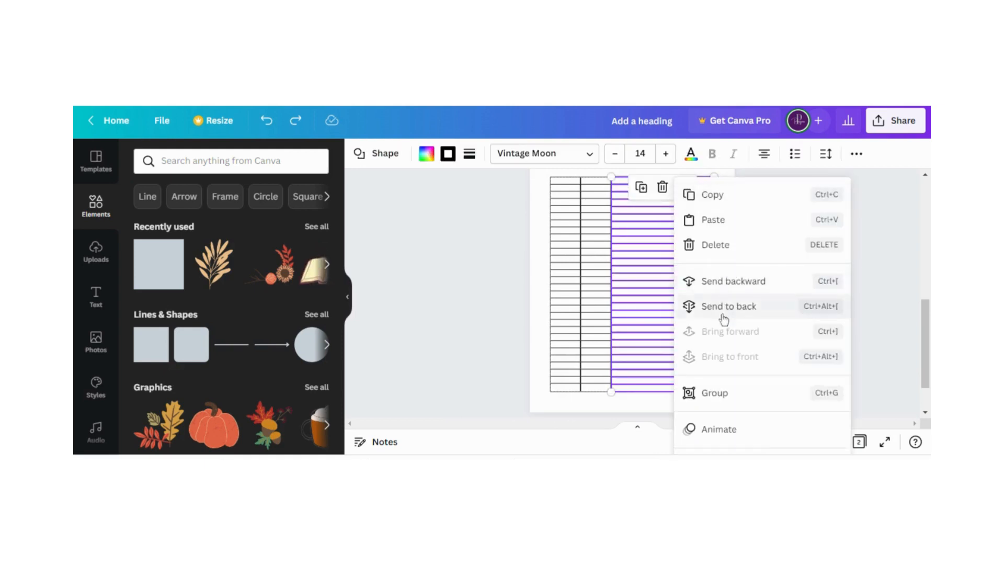
left_click(713, 393)
left_click(504, 304)
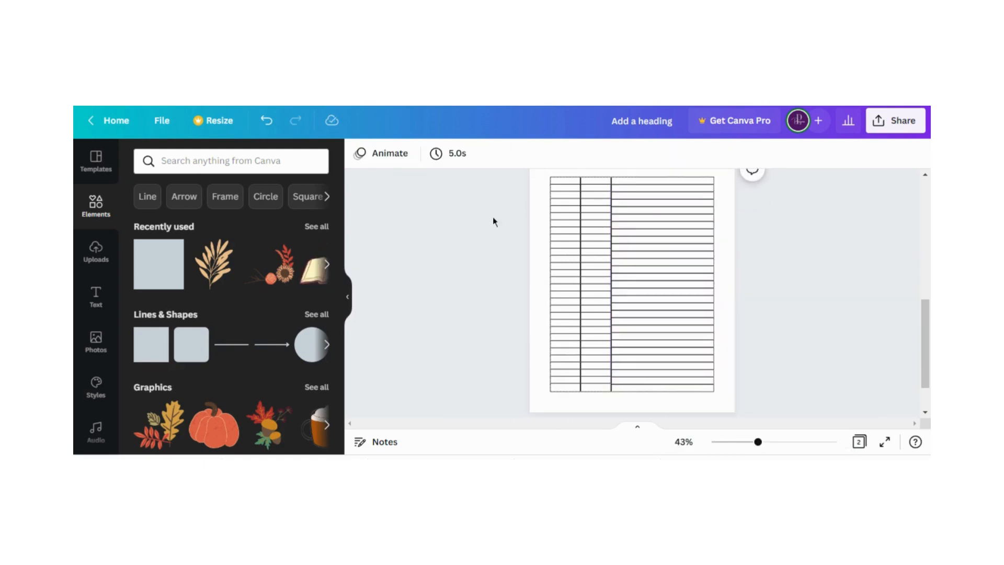
Group the three columns on page 2 into a single table and keep it within the margins
left_click_drag(535, 172, 699, 352)
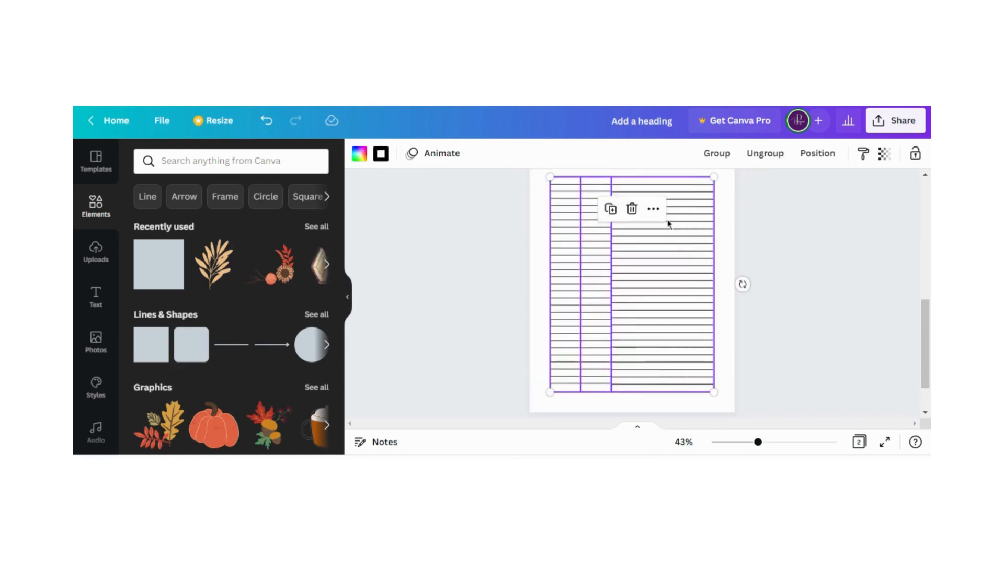
left_click(721, 153)
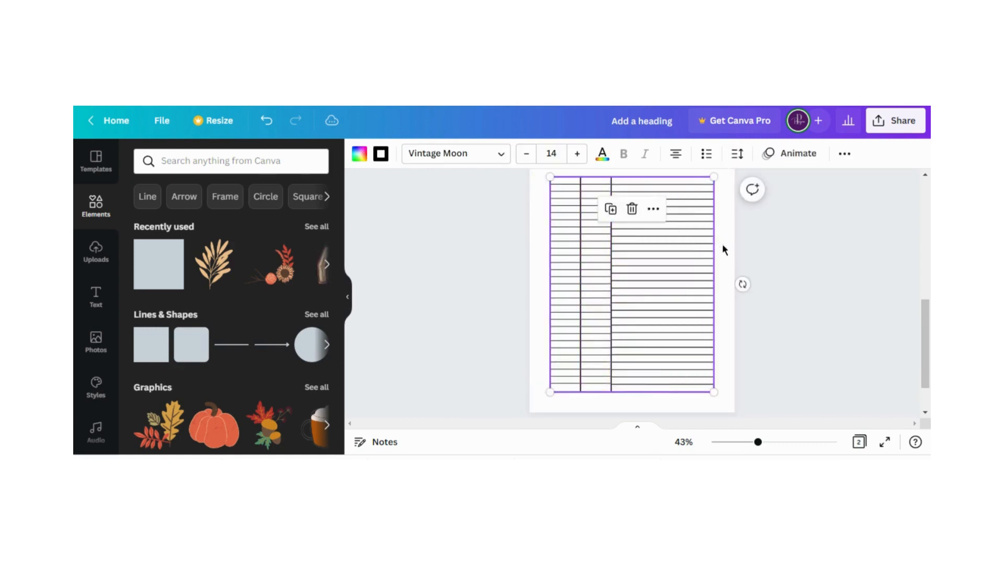
left_click(722, 249)
left_click_drag(614, 271, 634, 273)
left_click_drag(613, 280, 616, 270)
left_click(516, 303)
scroll(515, 304, "up", 3)
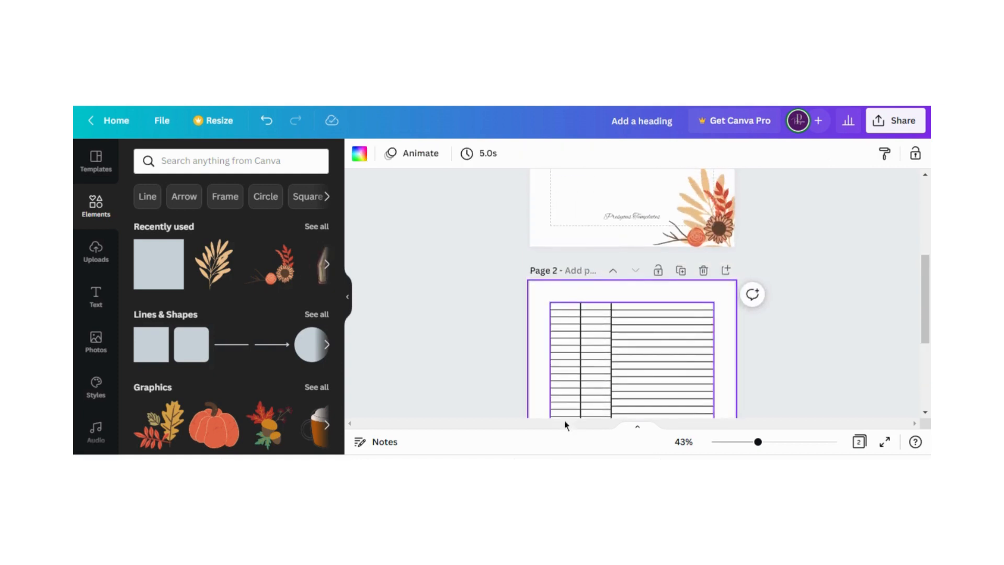
scroll(687, 340, "down", 3)
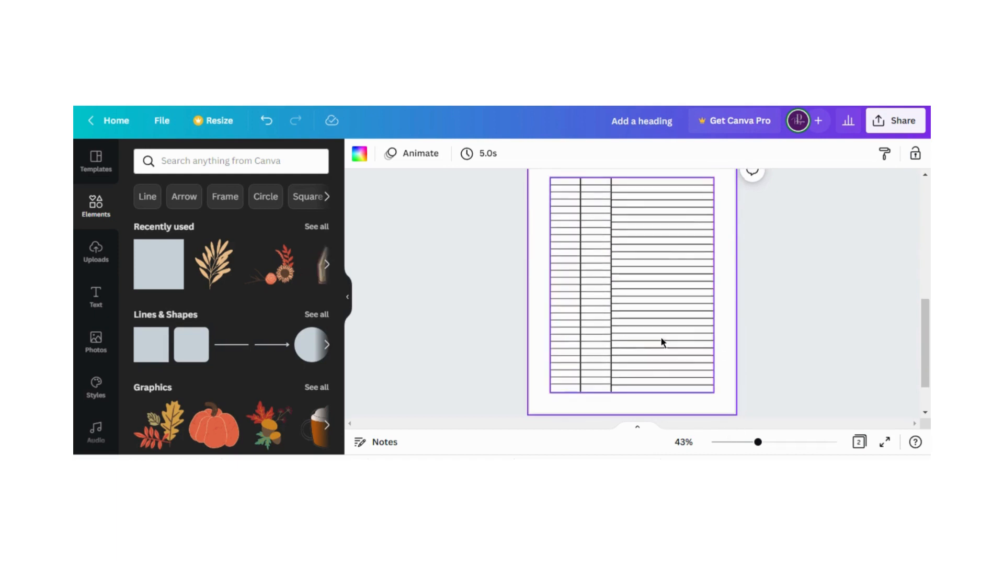
scroll(680, 335, "up", 2)
scroll(683, 325, "down", 2)
scroll(708, 328, "up", 2)
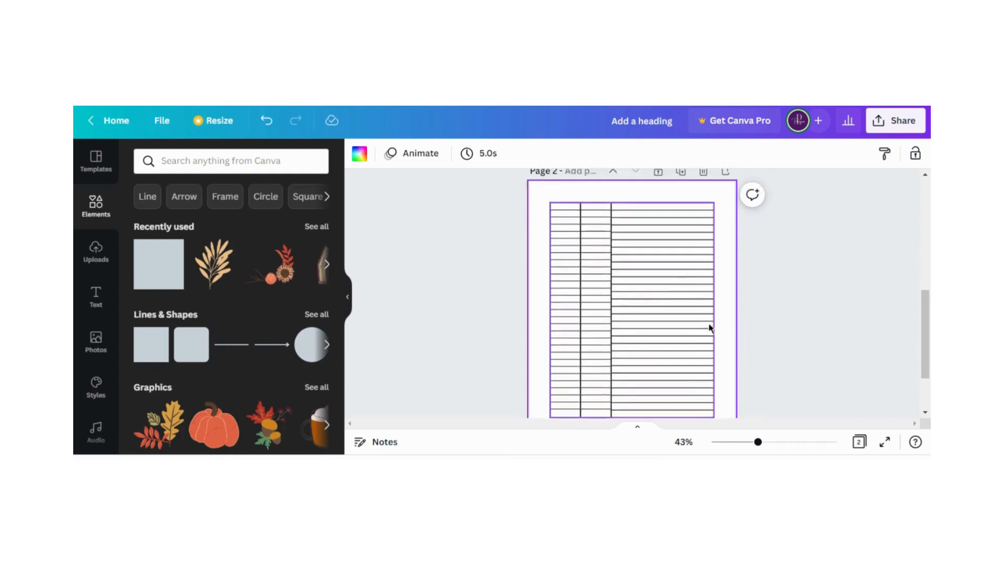
scroll(710, 300, "down", 2)
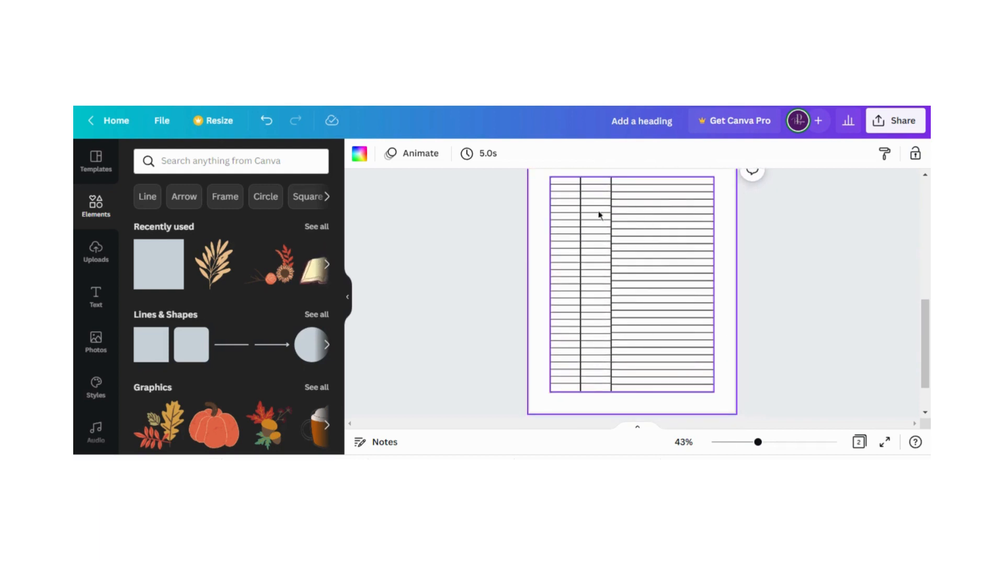
scroll(694, 234, "up", 2)
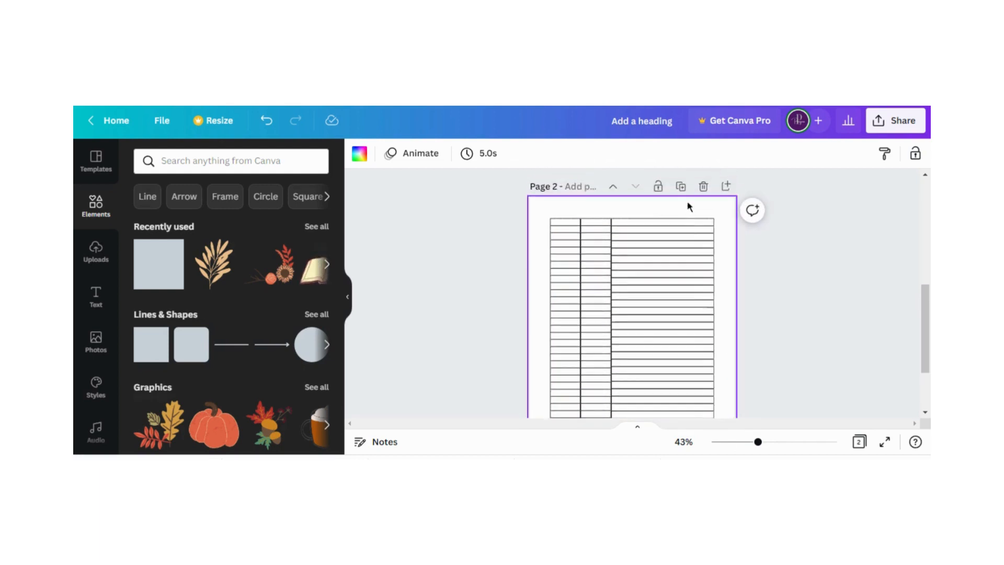
Add page 3 and place a square in its upper-left margin corner, resized into a short, flat bar
left_click(725, 187)
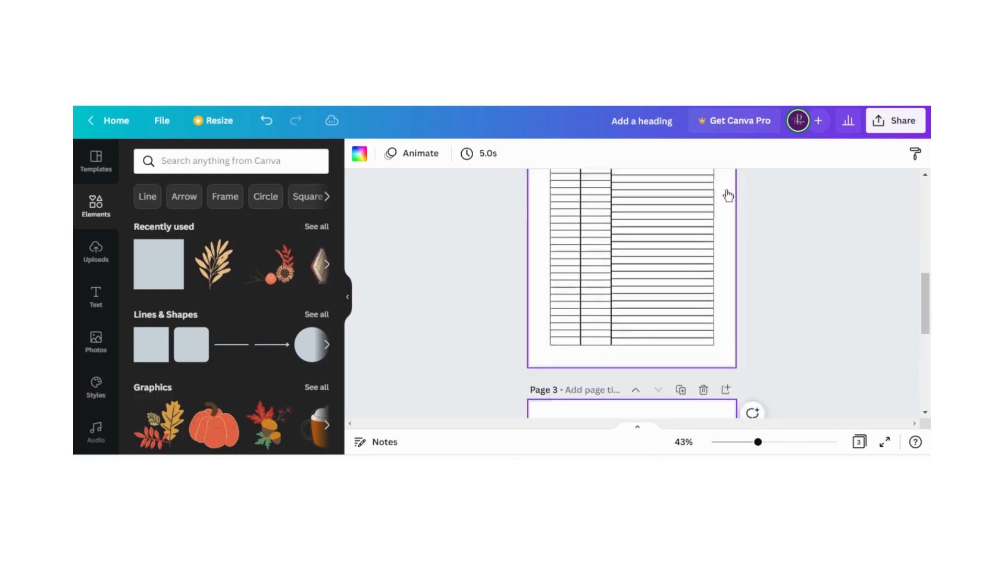
left_click_drag(162, 269, 579, 227)
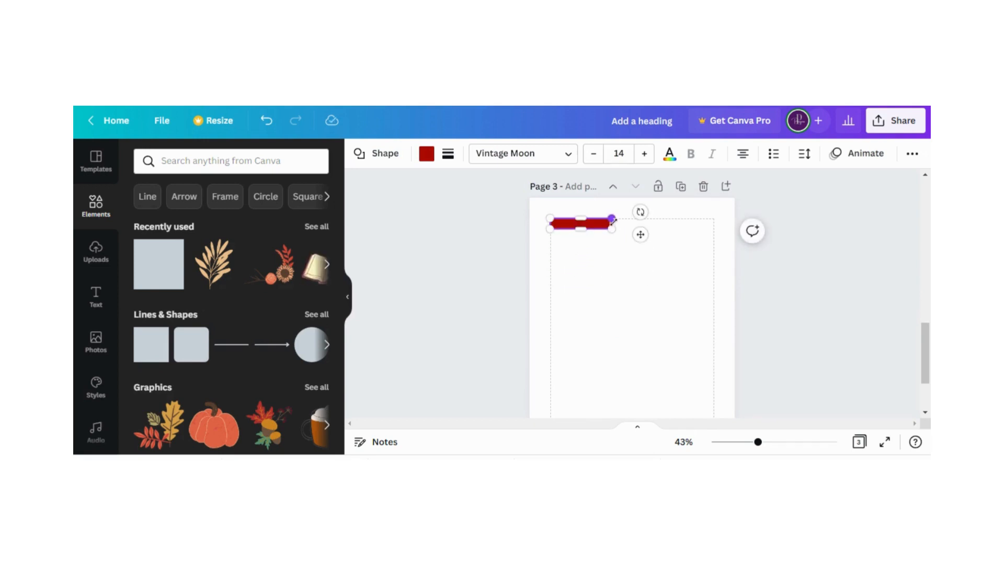
left_click_drag(613, 225, 589, 223)
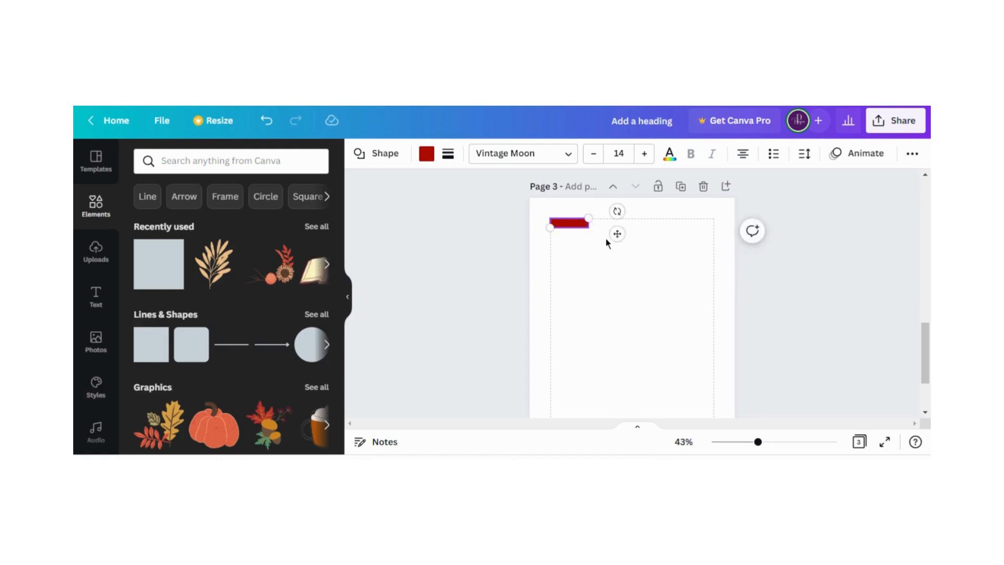
Give the bar on page 3 a solid border of weight 2 and a white fill
left_click(448, 154)
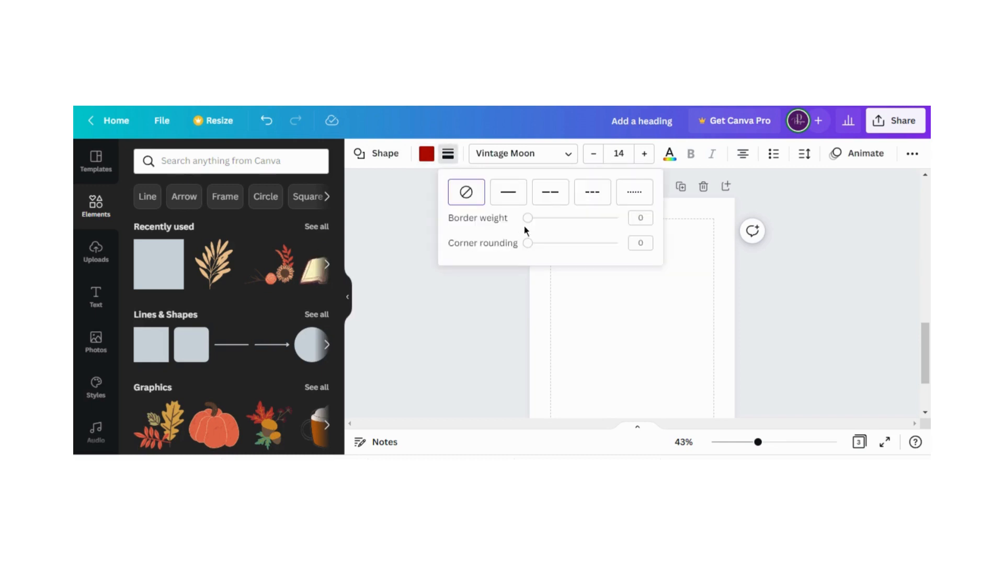
left_click_drag(529, 222, 532, 224)
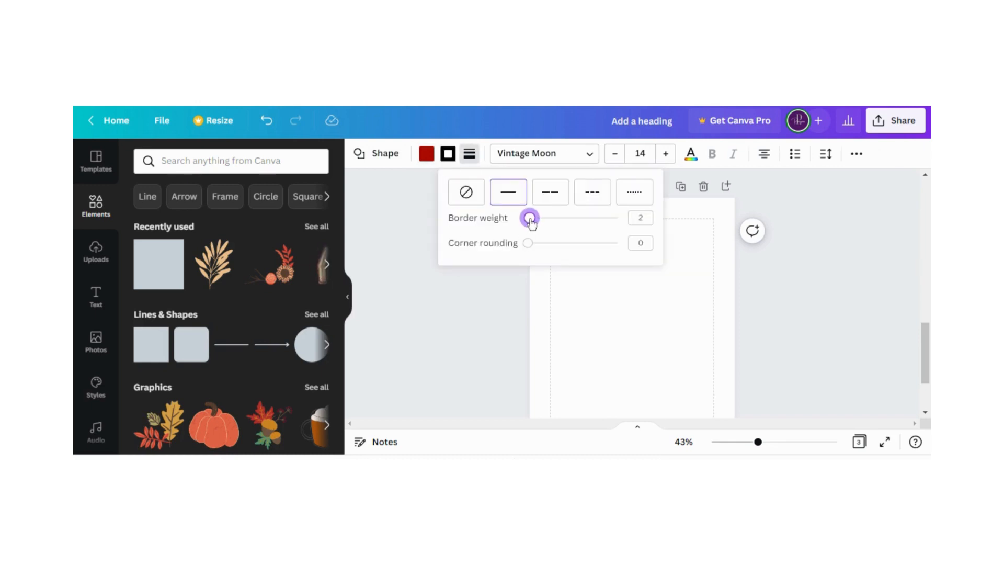
left_click(515, 287)
left_click(425, 157)
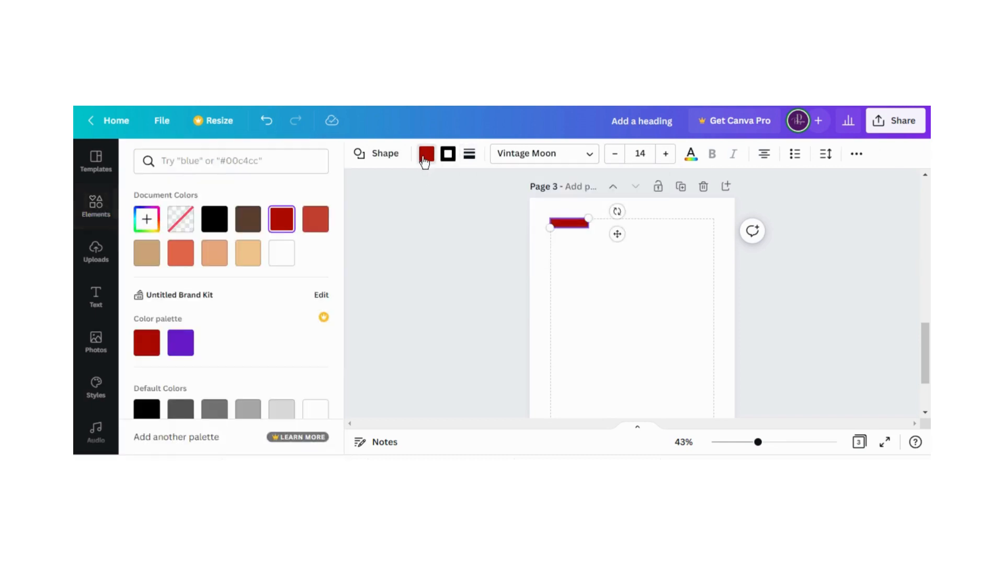
left_click(281, 252)
left_click(413, 260)
left_click(460, 268)
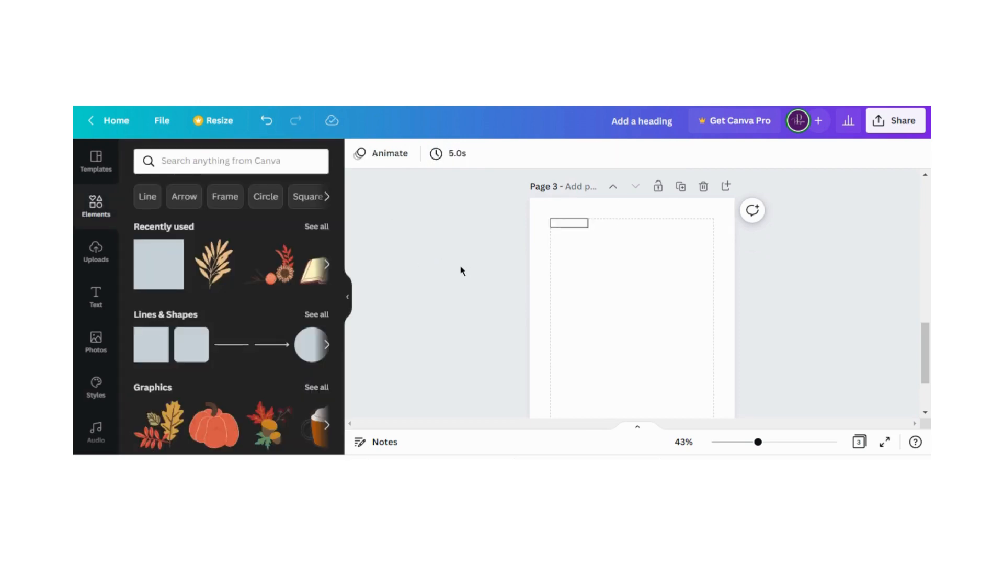
Duplicate the outlined box on page 3 and place the copy directly beside it along the top margin
left_click(564, 223)
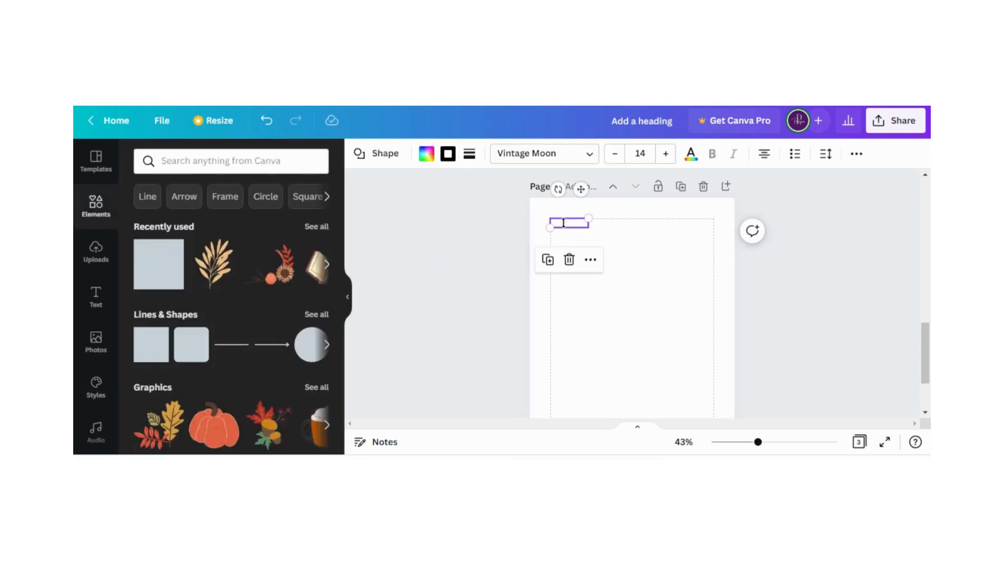
left_click(547, 259)
left_click(565, 234)
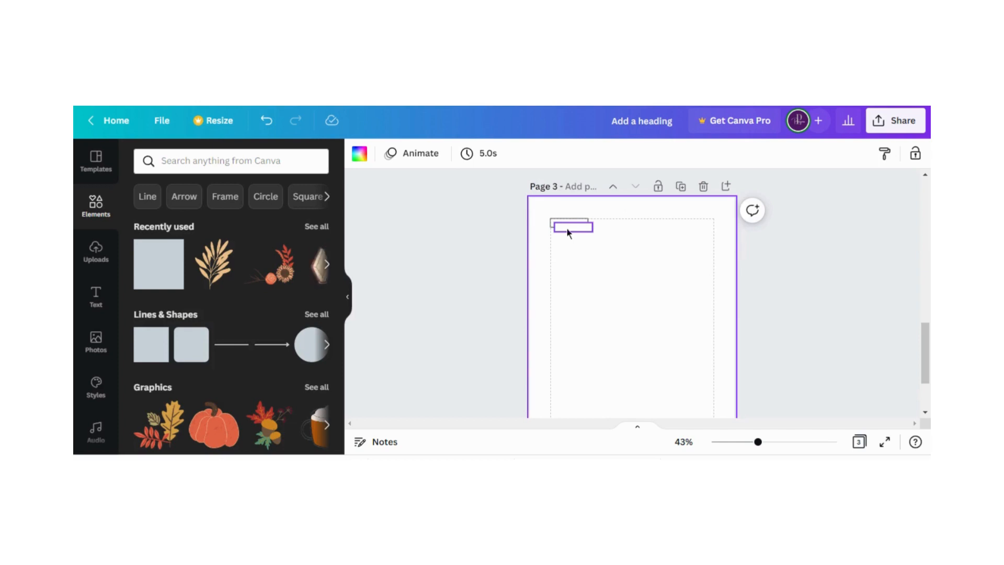
left_click_drag(569, 233, 598, 230)
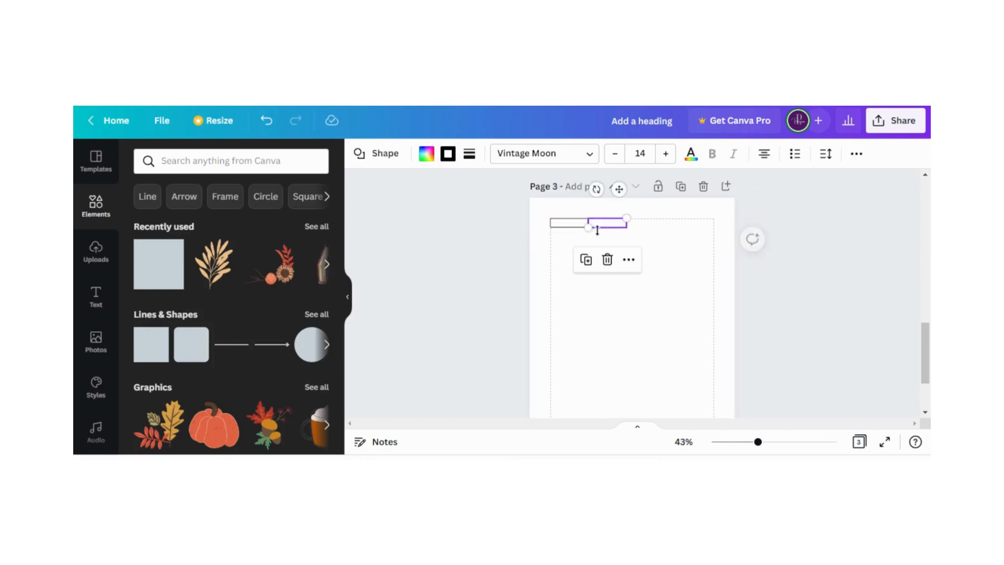
Duplicate the second box, place the copy beside it as the third cell, and widen it to the right margin
left_click(585, 259)
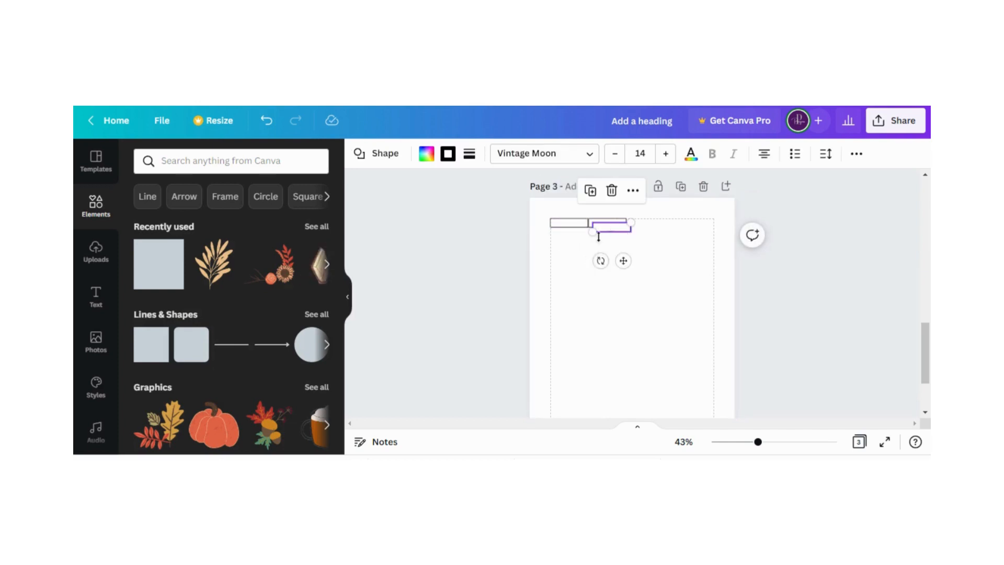
left_click(609, 244)
left_click_drag(611, 232, 713, 222)
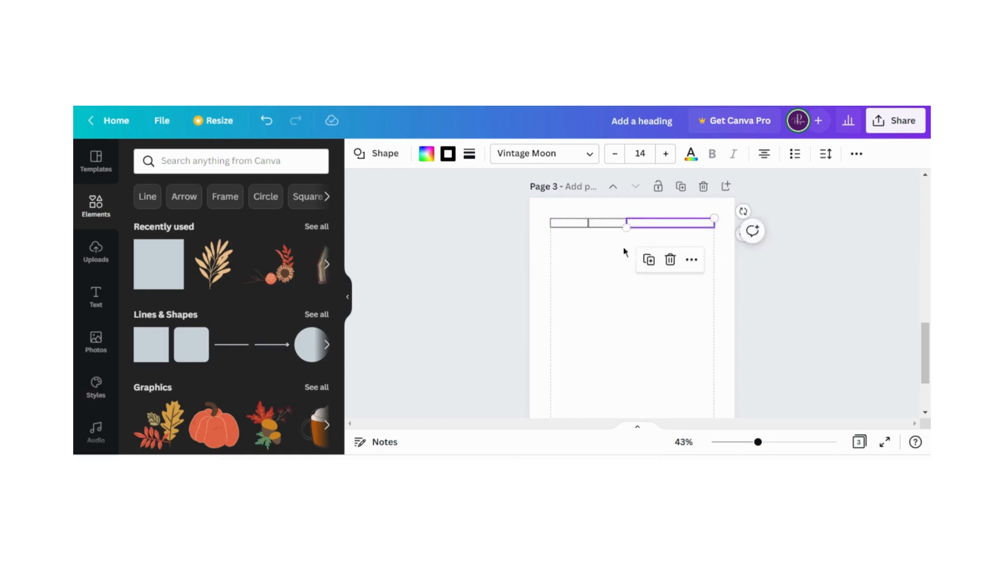
left_click(612, 253)
Group the three boxes on page 3 into one row and move it slightly below the top margin
left_click_drag(545, 217, 666, 224)
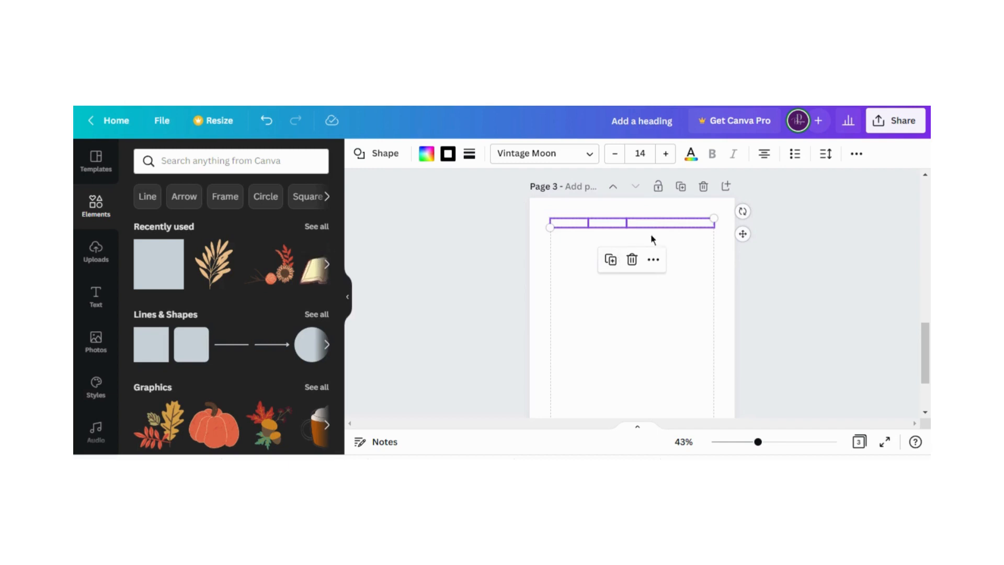
left_click(653, 259)
left_click(679, 288)
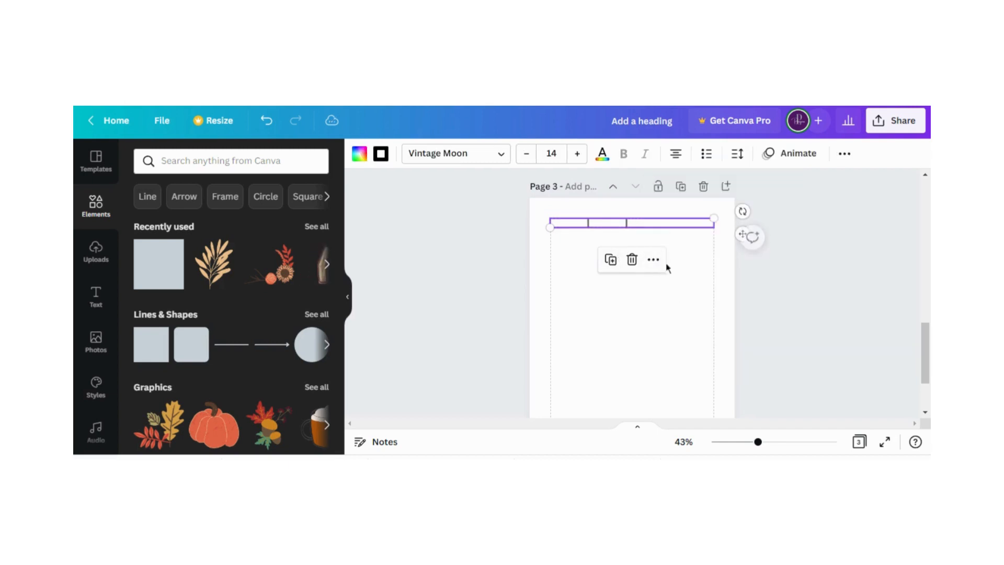
left_click_drag(642, 229, 588, 241)
left_click(638, 315)
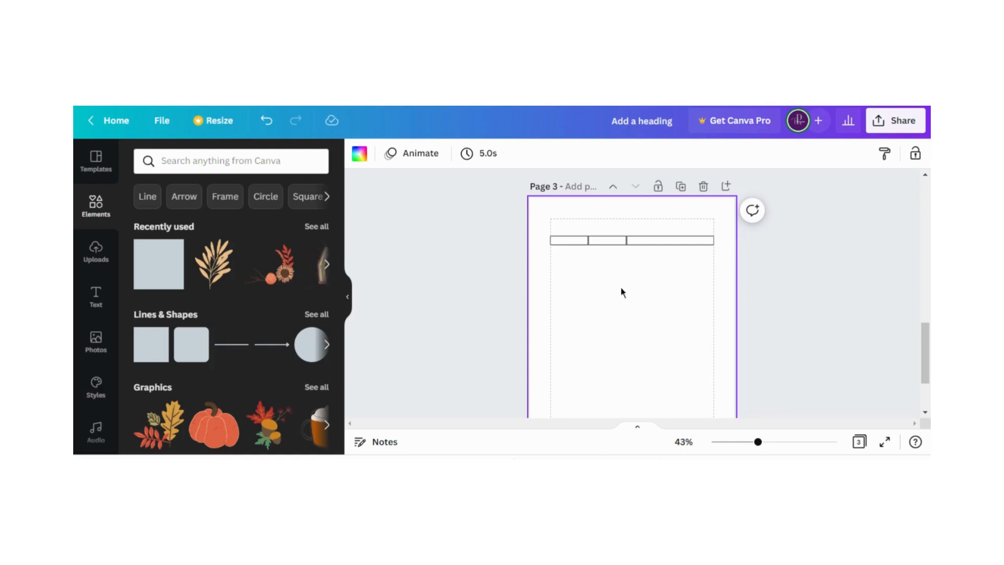
Duplicate the grouped three-box row on page 3 to make 24 cascading copies
scroll(623, 292, "down", 1)
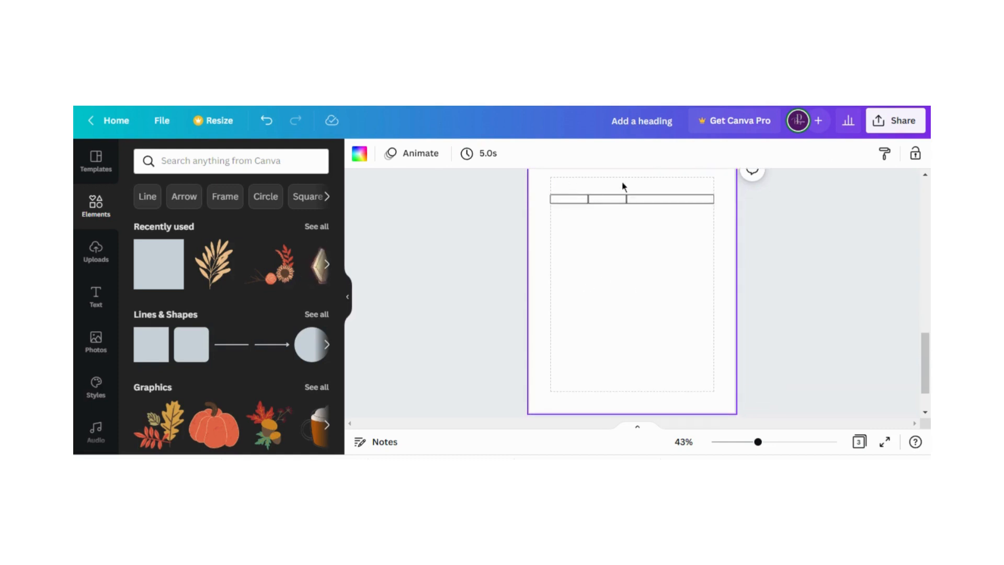
scroll(655, 316, "up", 1)
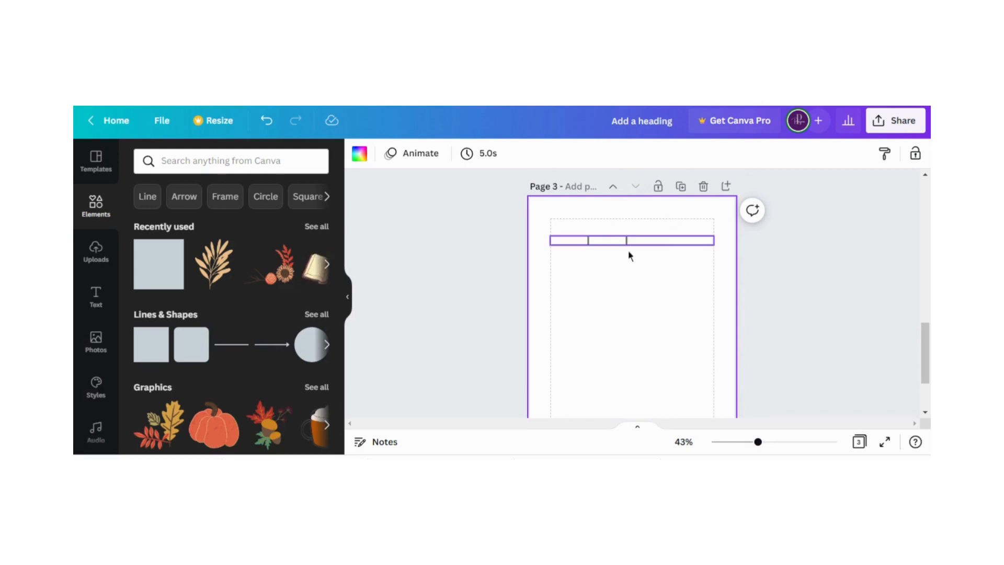
left_click(569, 241)
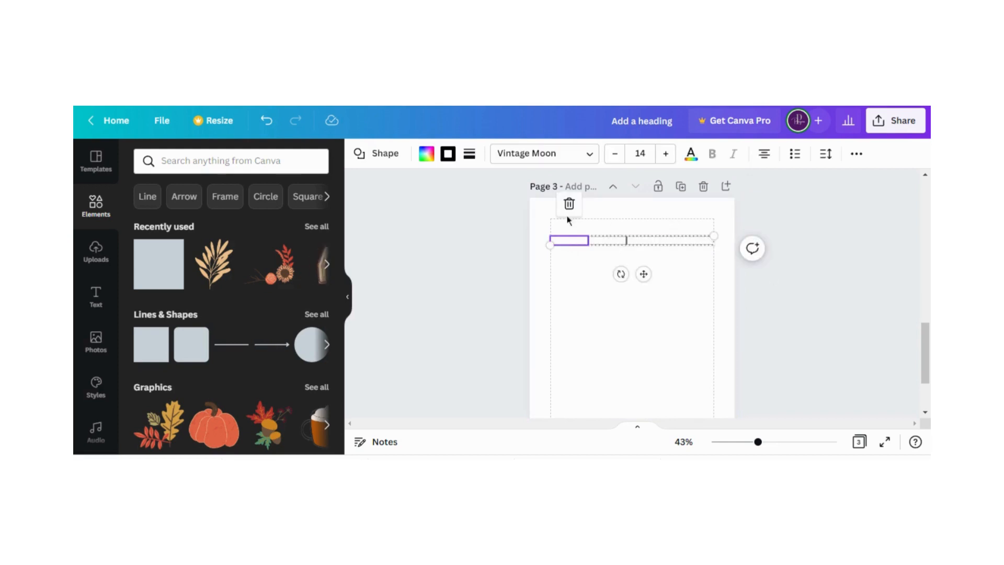
left_click(645, 274)
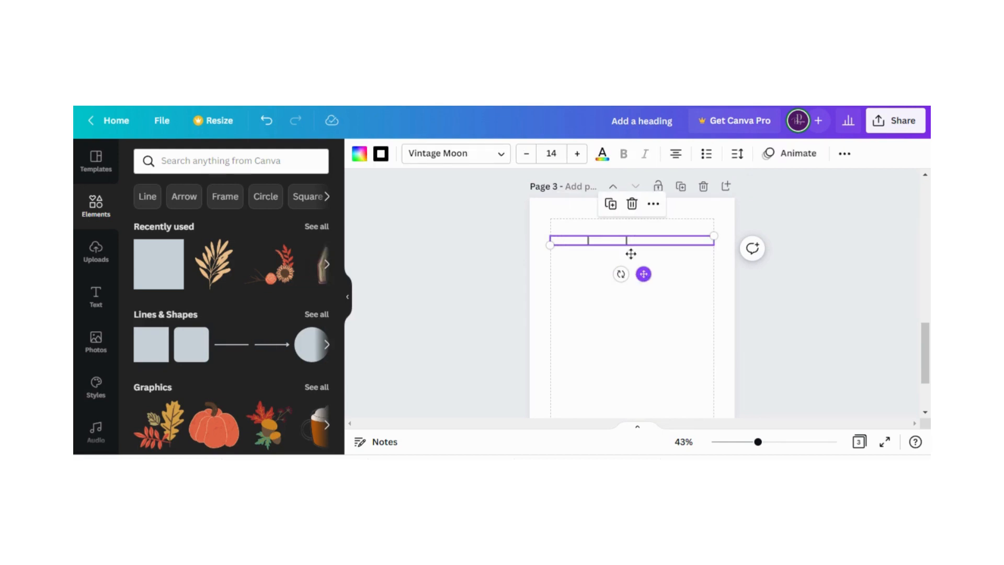
left_click(610, 205)
left_click(615, 209)
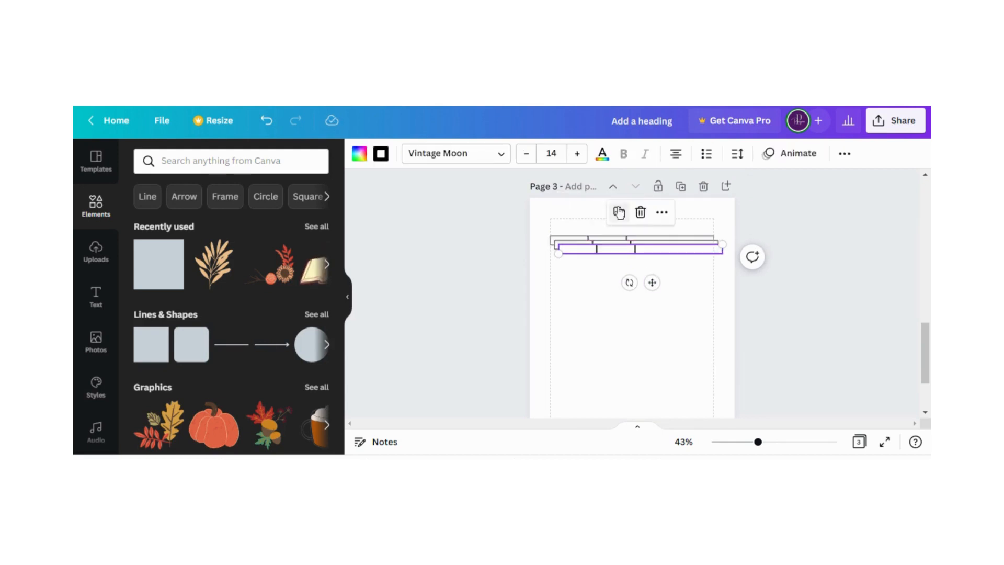
left_click(620, 212)
left_click(624, 217)
left_click(628, 220)
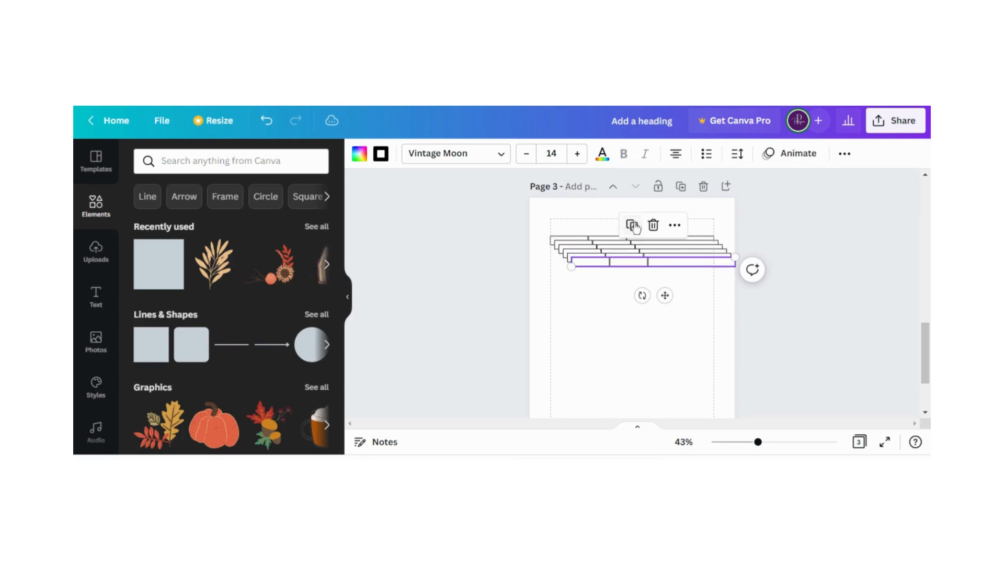
left_click(633, 226)
left_click(637, 230)
left_click(642, 235)
left_click(646, 238)
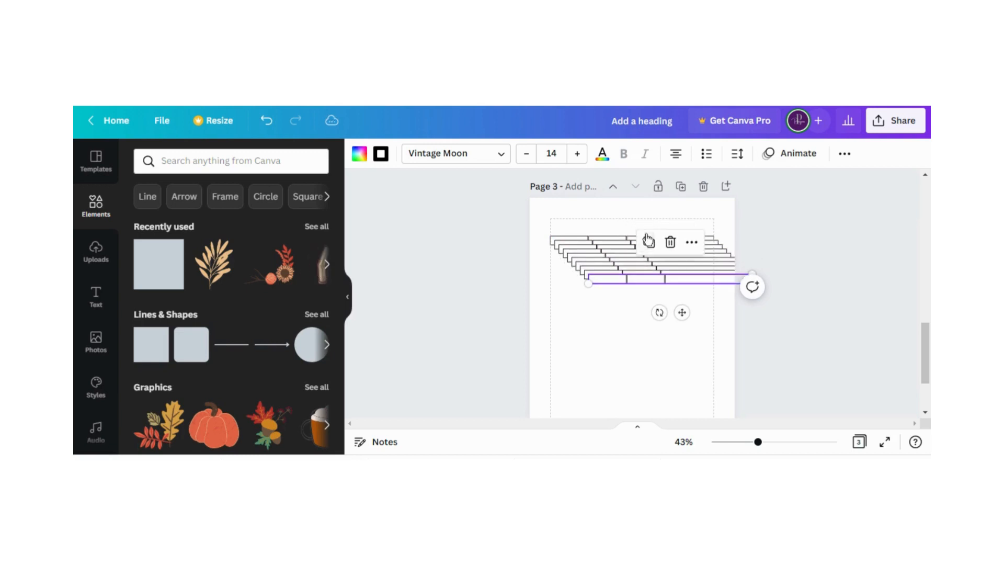
left_click(649, 243)
left_click(653, 246)
left_click(658, 251)
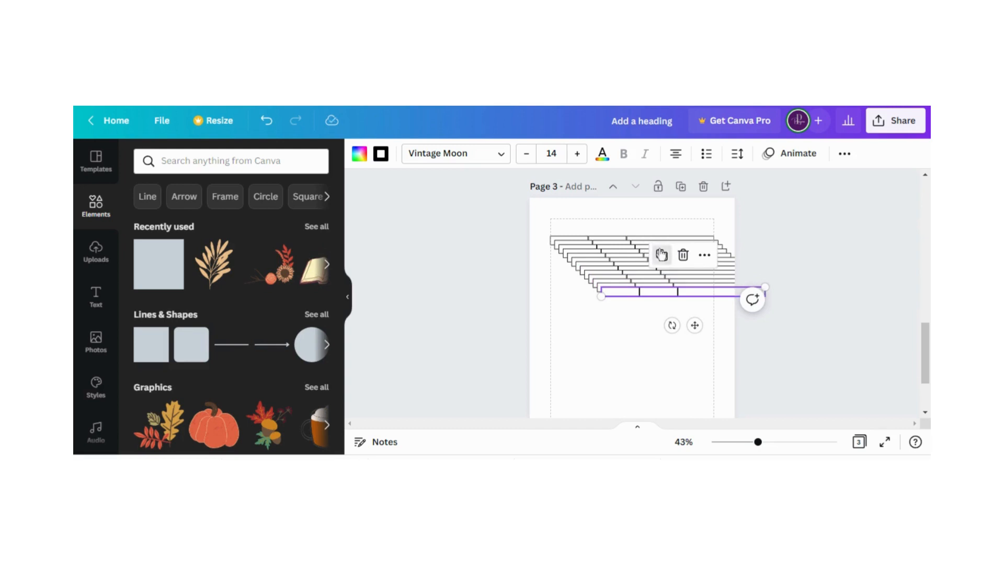
left_click(661, 255)
left_click(666, 258)
left_click(670, 263)
left_click(674, 268)
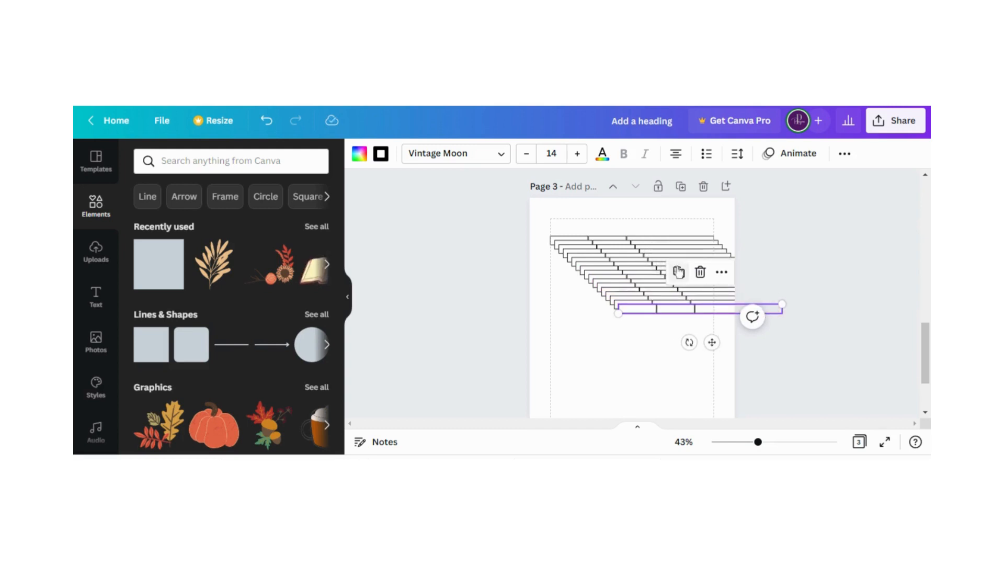
left_click(678, 272)
left_click(684, 279)
left_click(688, 283)
left_click(692, 287)
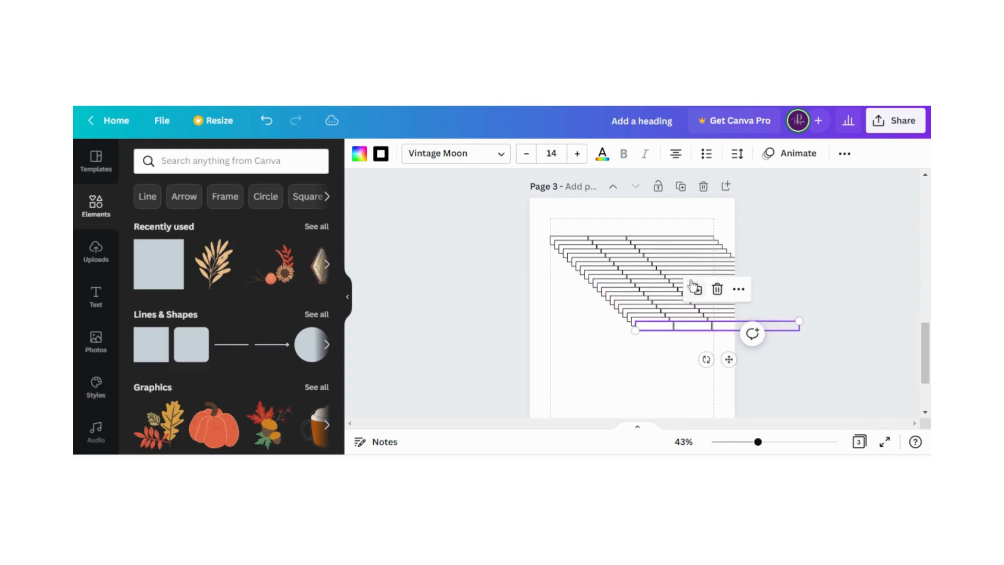
left_click(697, 291)
left_click(701, 296)
left_click(705, 300)
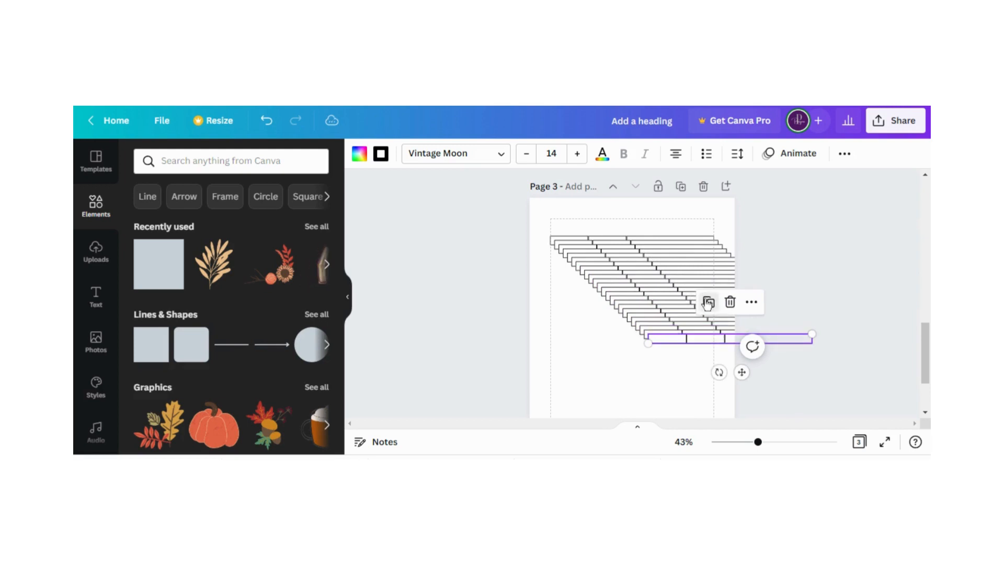
left_click(709, 305)
Move the last row copy to the bottom margin of page 3, in line with the first row
scroll(713, 307, "down", 2)
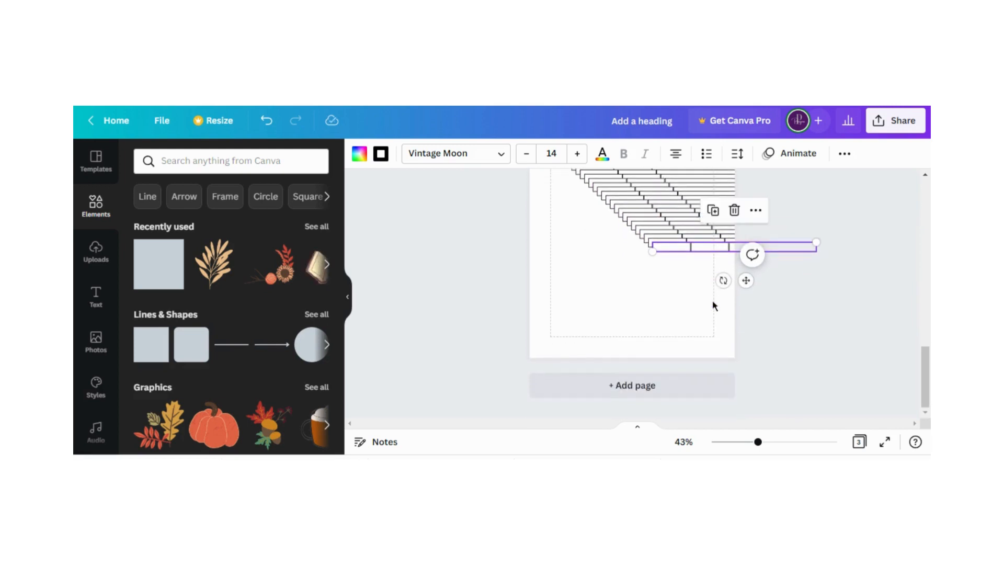
left_click_drag(674, 251, 572, 333)
left_click(541, 259)
Tidy up all the rows on page 3 into an evenly spaced stack and align it with the side margins
scroll(536, 211, "up", 2)
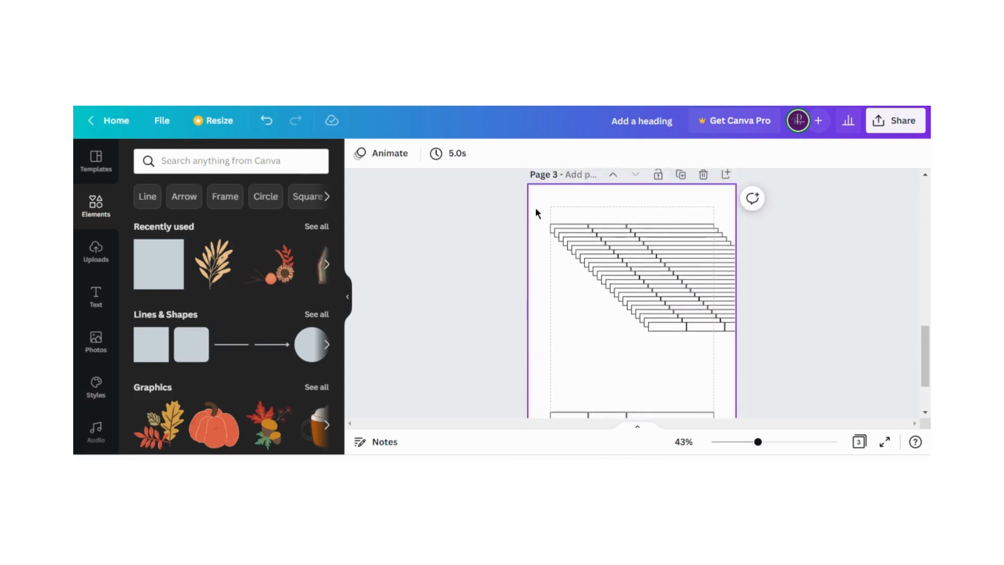
left_click_drag(541, 221, 676, 416)
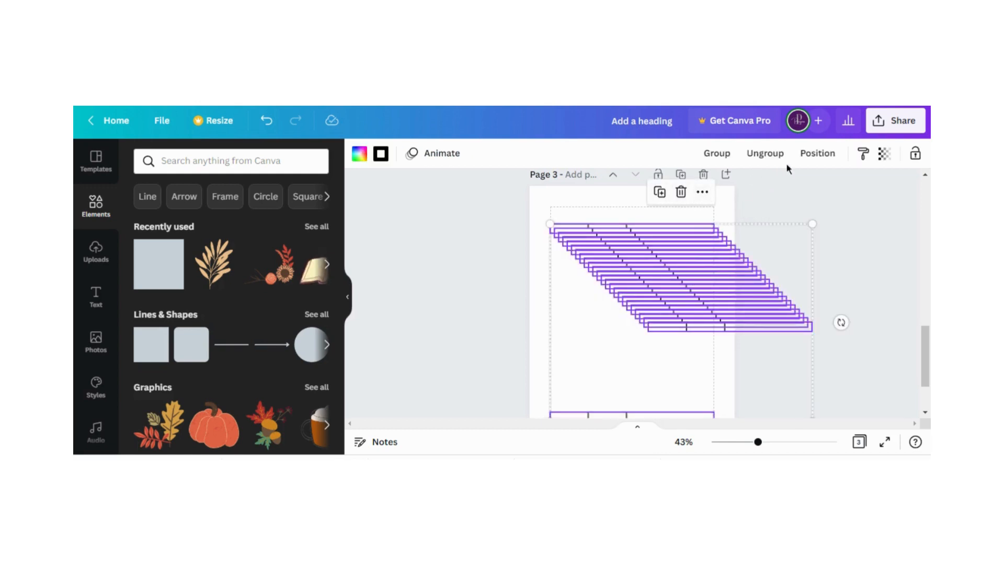
left_click(817, 153)
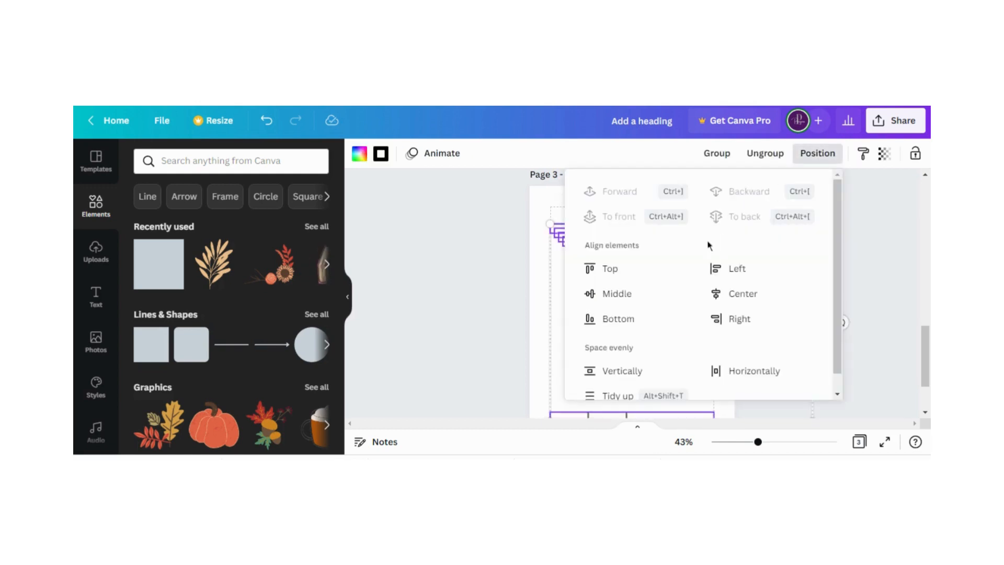
left_click(610, 394)
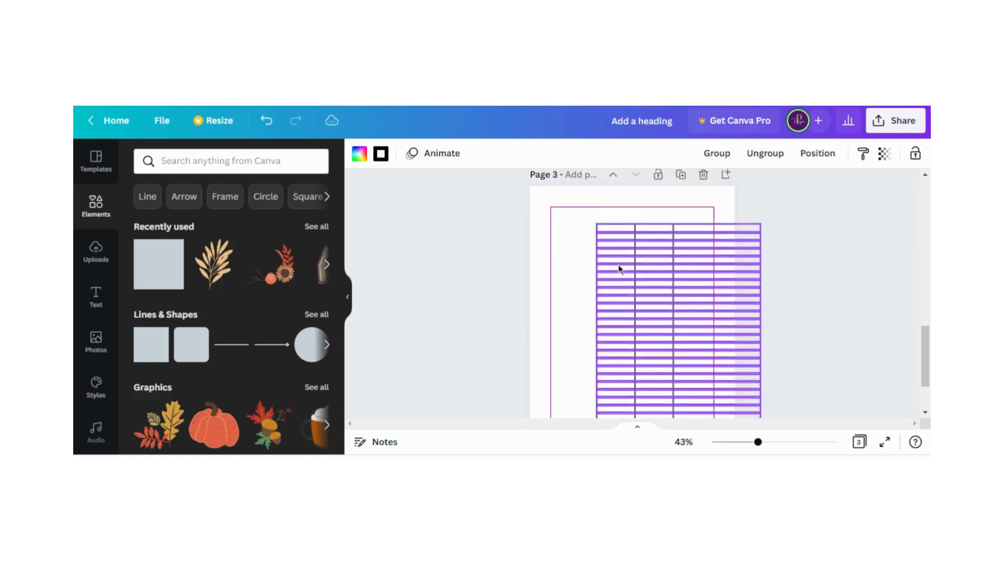
left_click_drag(618, 269, 596, 271)
left_click(541, 275)
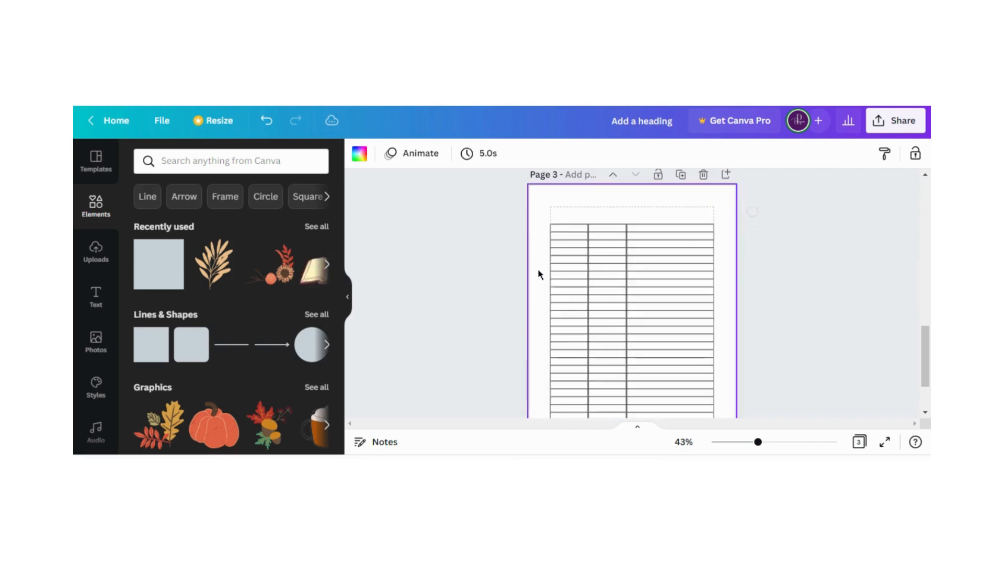
Group all the rows on page 3 into a single table
scroll(539, 274, "down", 2)
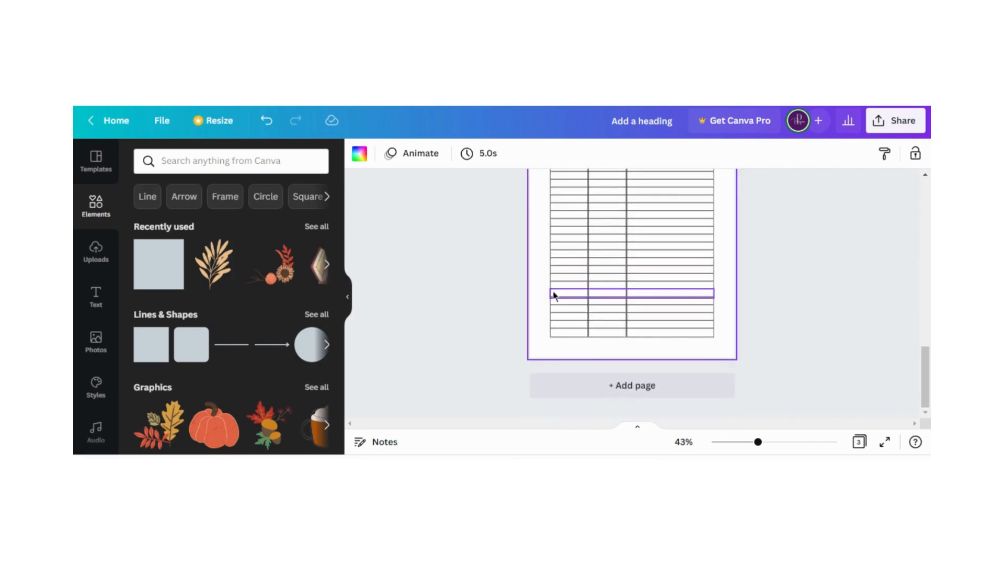
scroll(539, 262, "up", 2)
left_click_drag(542, 234, 688, 382)
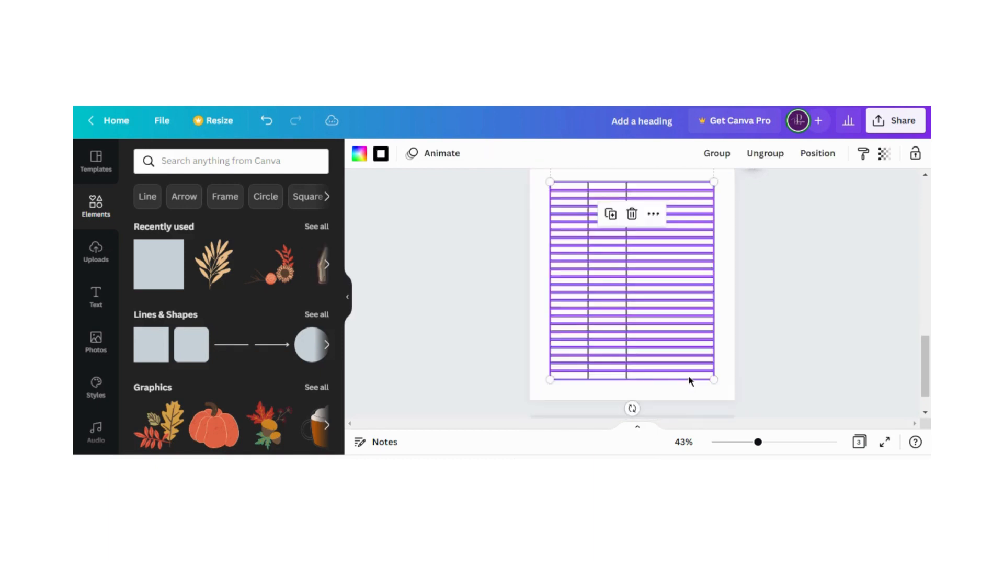
left_click(713, 155)
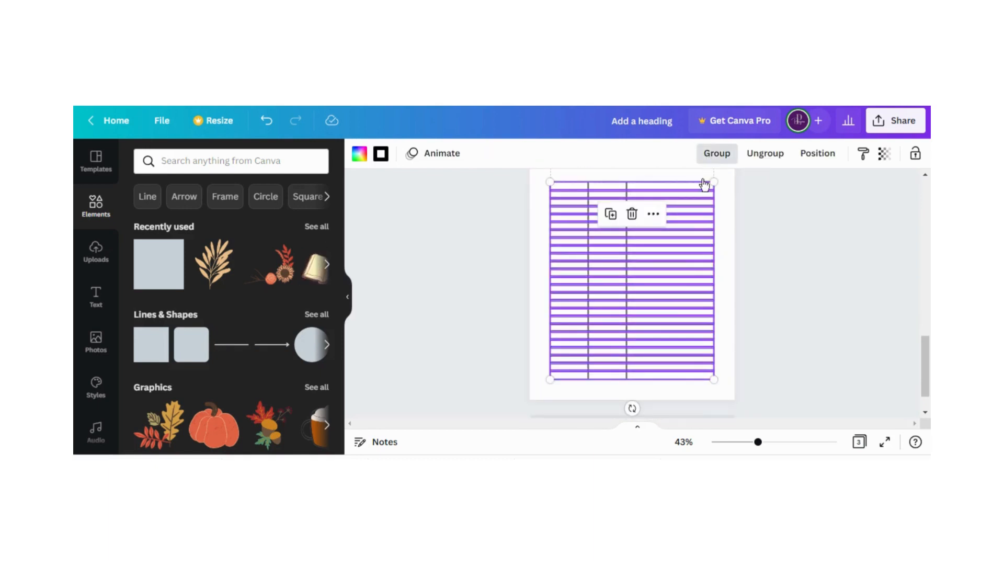
left_click(724, 265)
scroll(637, 332, "up", 1)
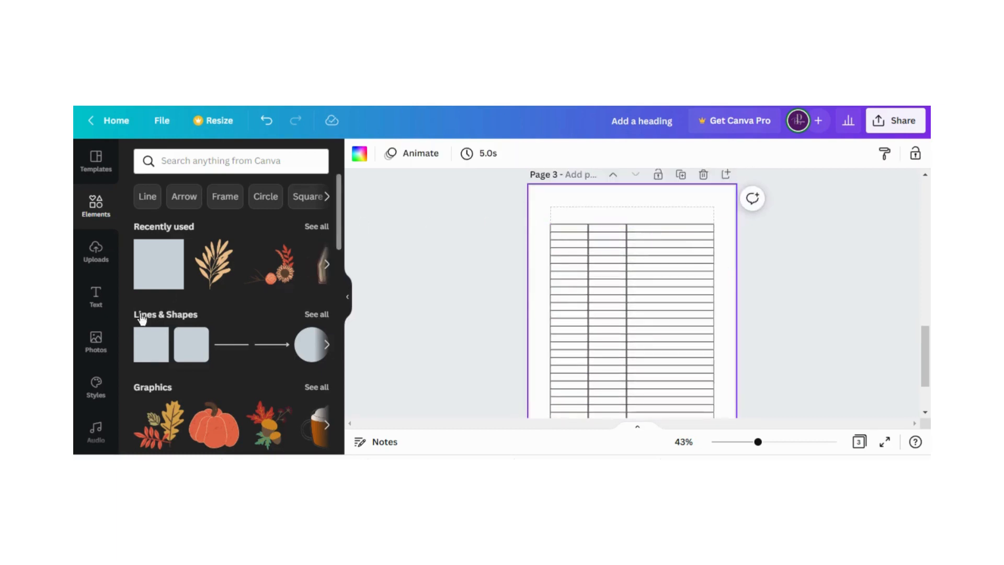
Add a subheading reading "Date:" above the table's first column, narrowed to the column's width
left_click(95, 297)
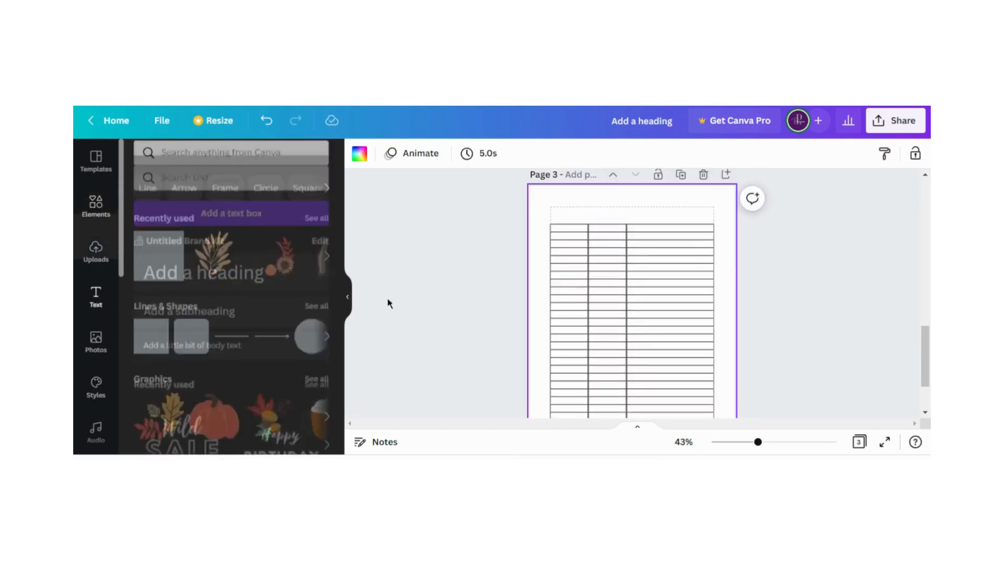
left_click(189, 295)
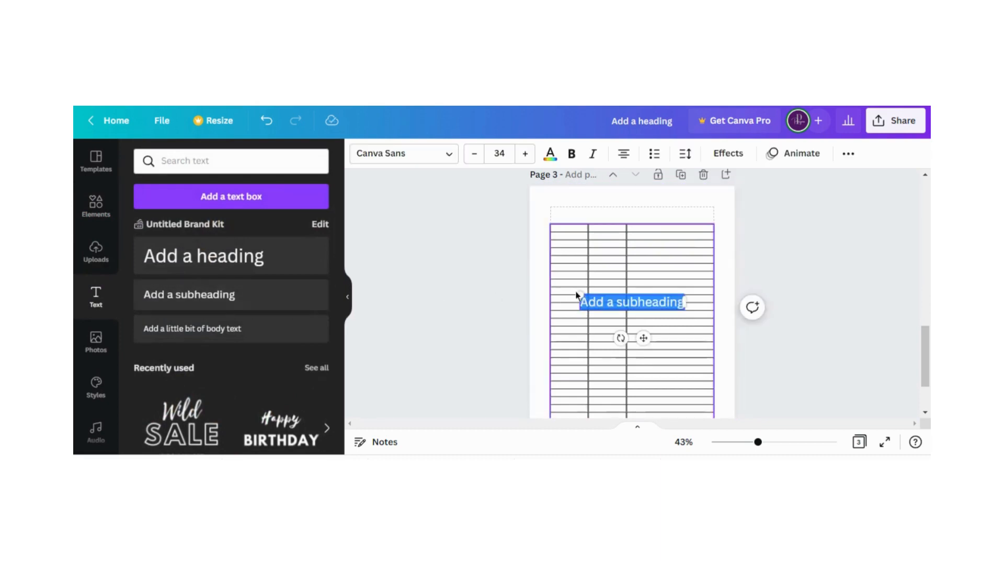
left_click(545, 218)
left_click_drag(642, 301, 588, 218)
double_click(567, 214)
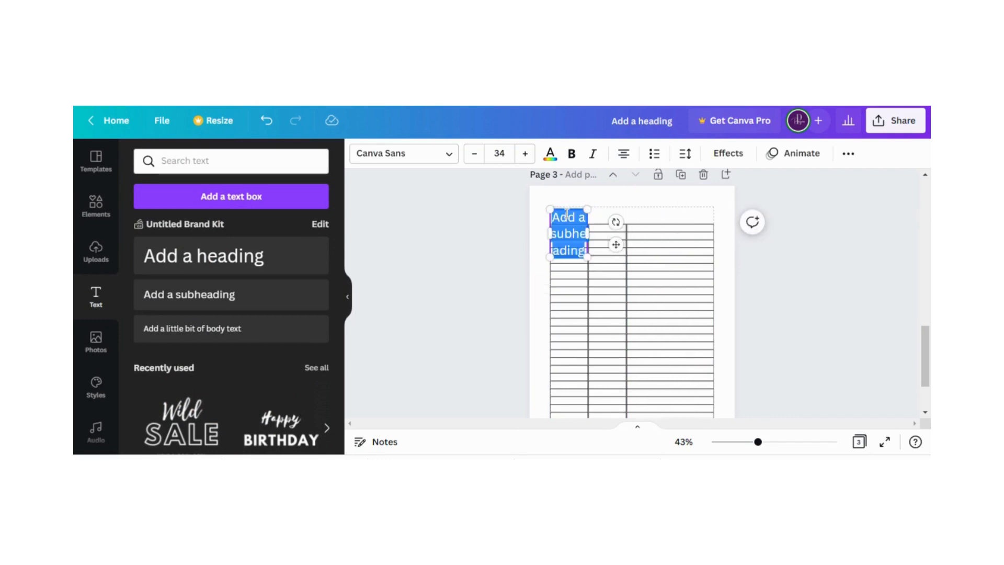
key("BackSpace")
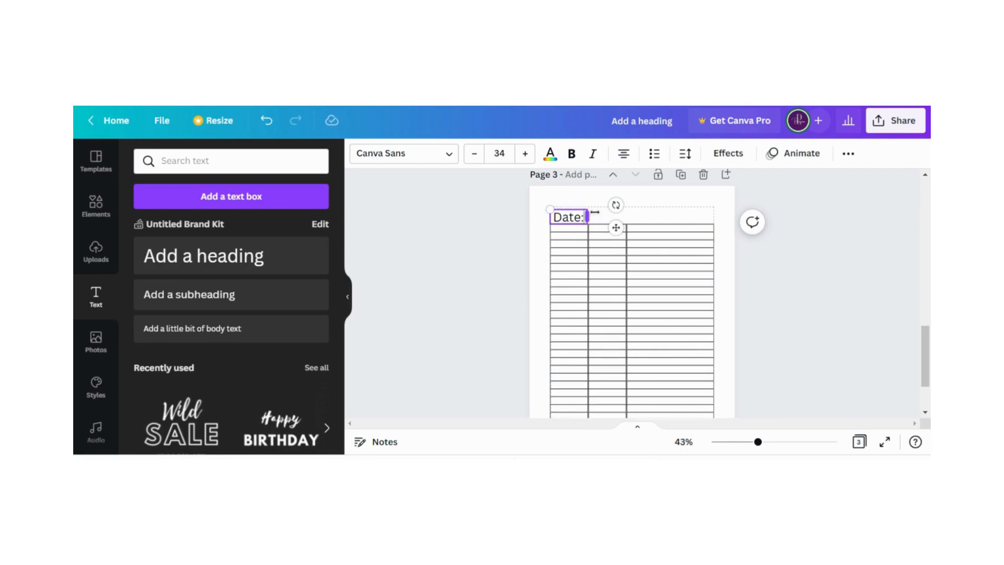
left_click(538, 224)
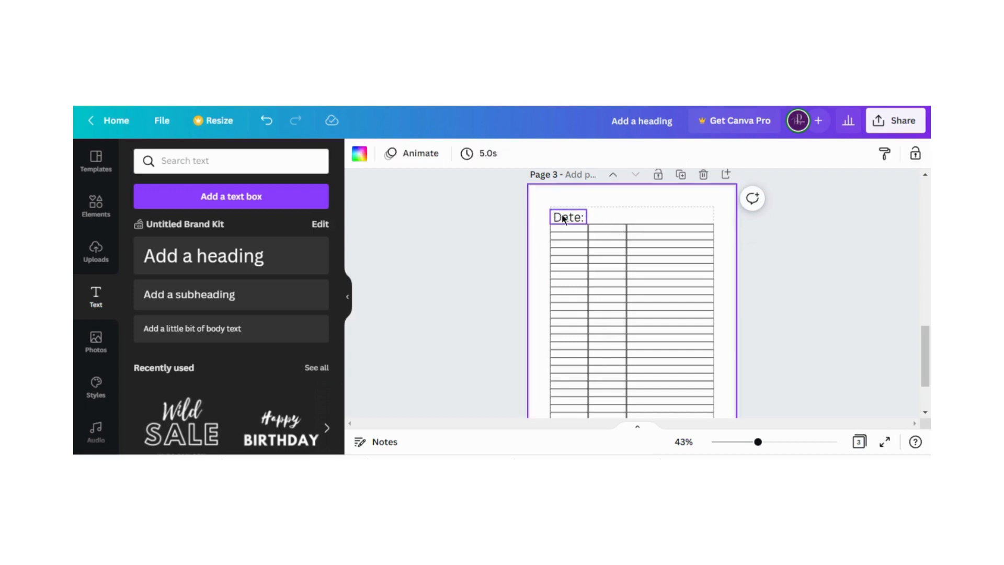
Duplicate the "Date:" label, place the copy above the second column, and change its text to "Time:"
left_click(560, 224)
left_click(547, 256)
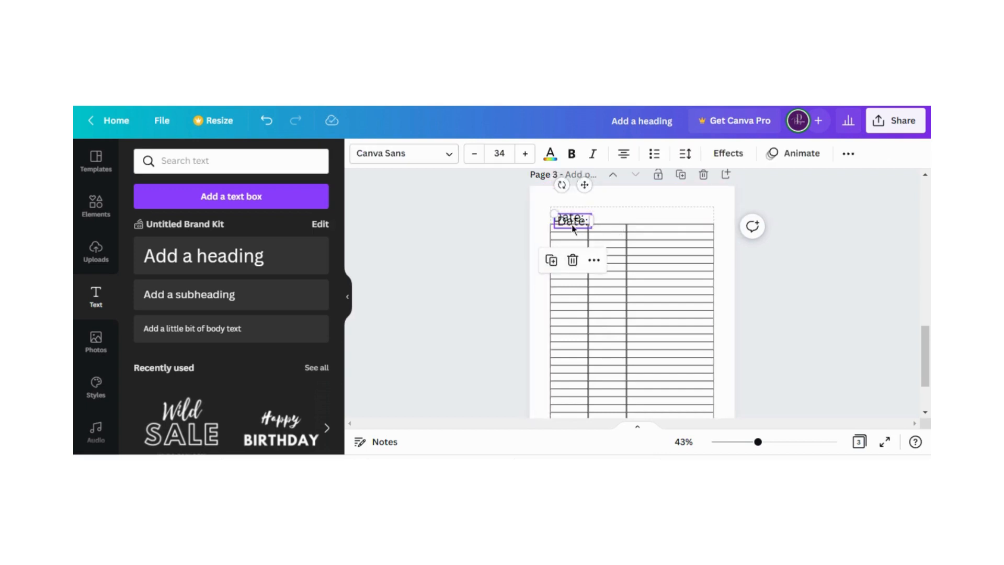
left_click_drag(573, 228, 609, 218)
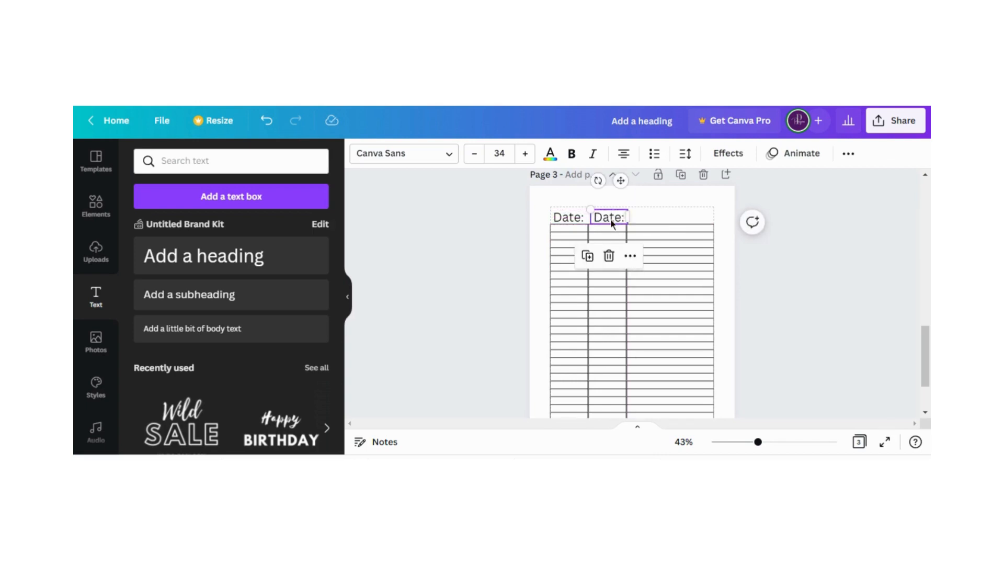
double_click(609, 218)
type("Time:")
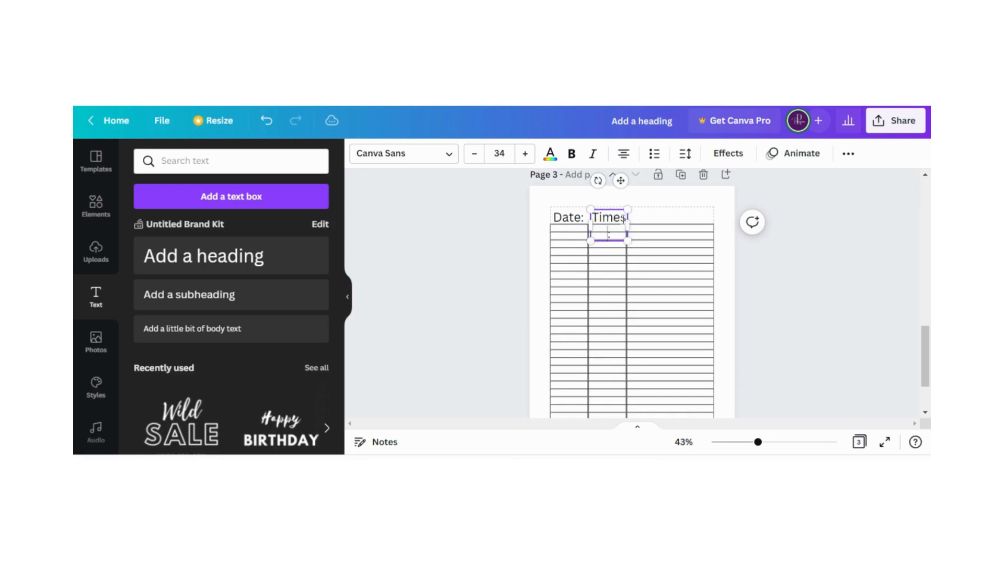
key("BackSpace")
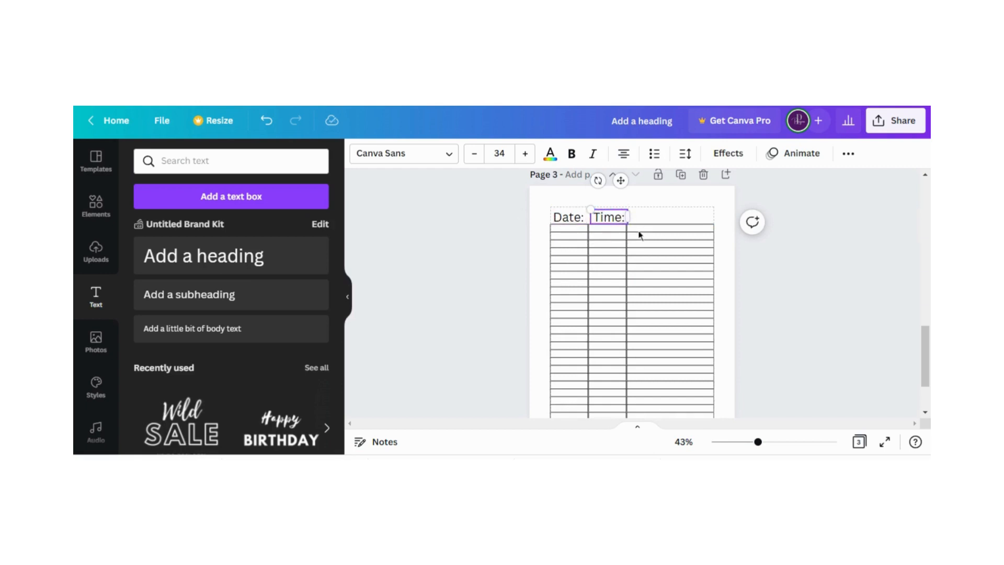
left_click(666, 219)
Duplicate the "Time:" label above the third column, change its text to "Topic Idea:", and widen it to fit on one line
left_click(609, 222)
left_click(589, 257)
left_click_drag(608, 222, 649, 217)
double_click(647, 218)
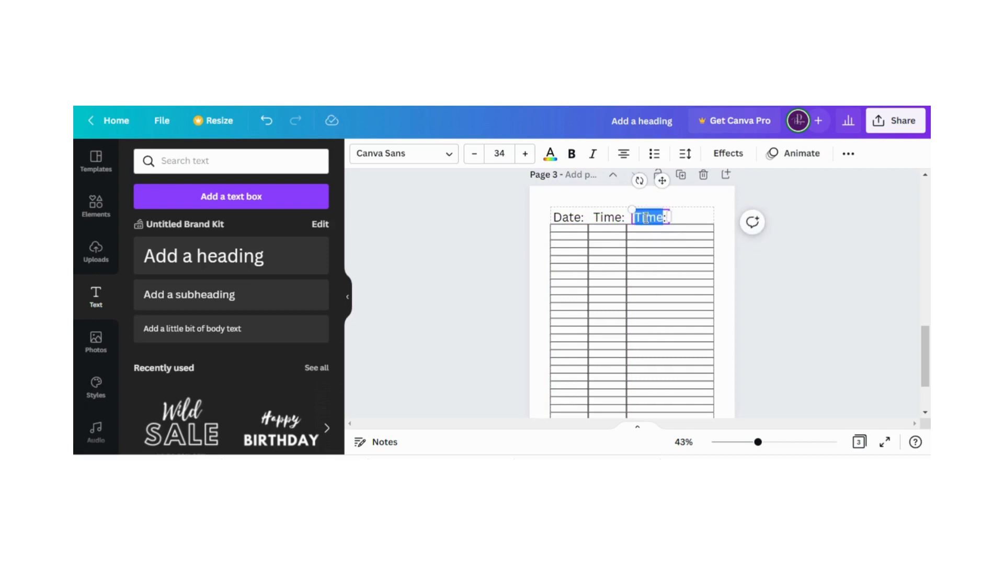
type("T")
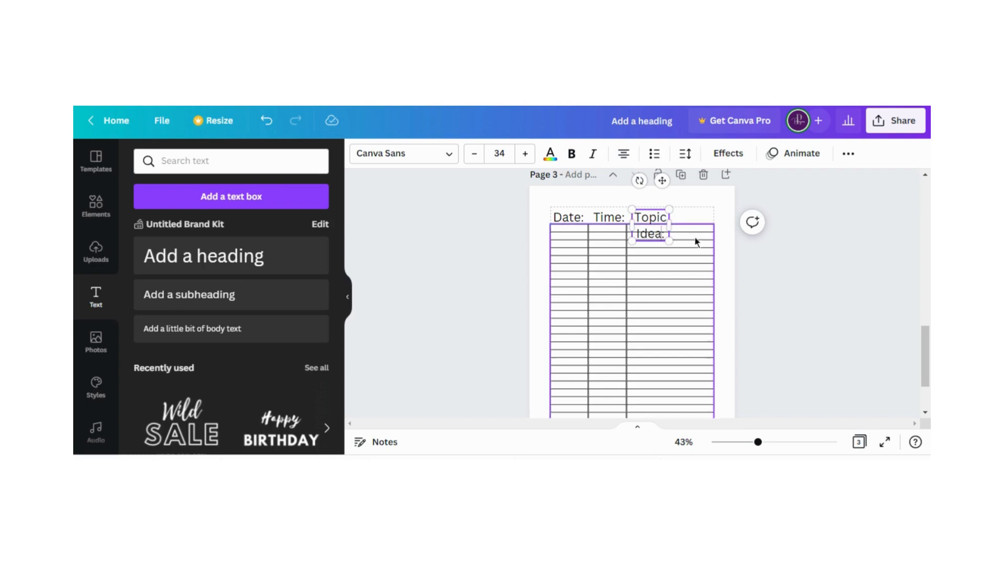
left_click_drag(669, 224, 712, 220)
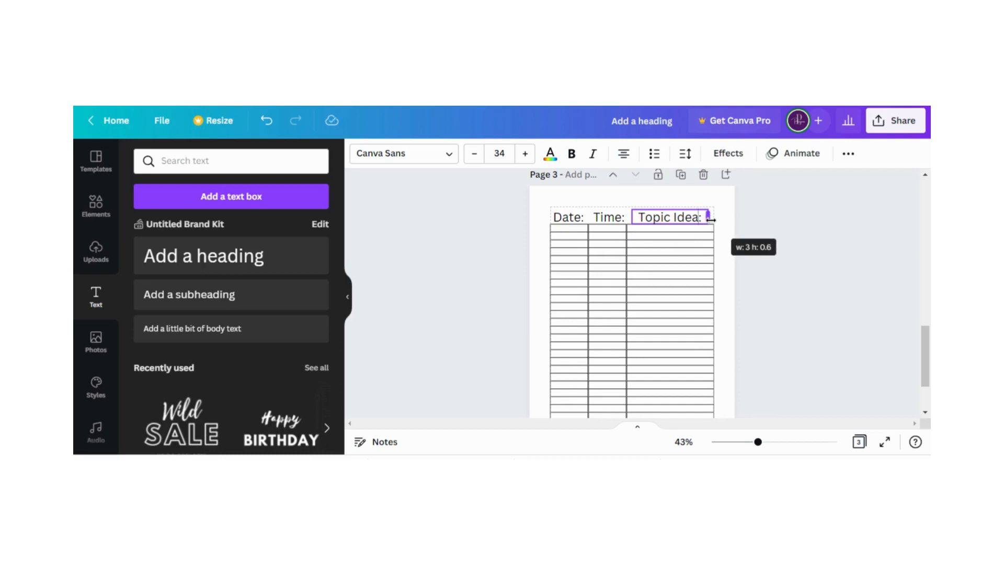
left_click(535, 277)
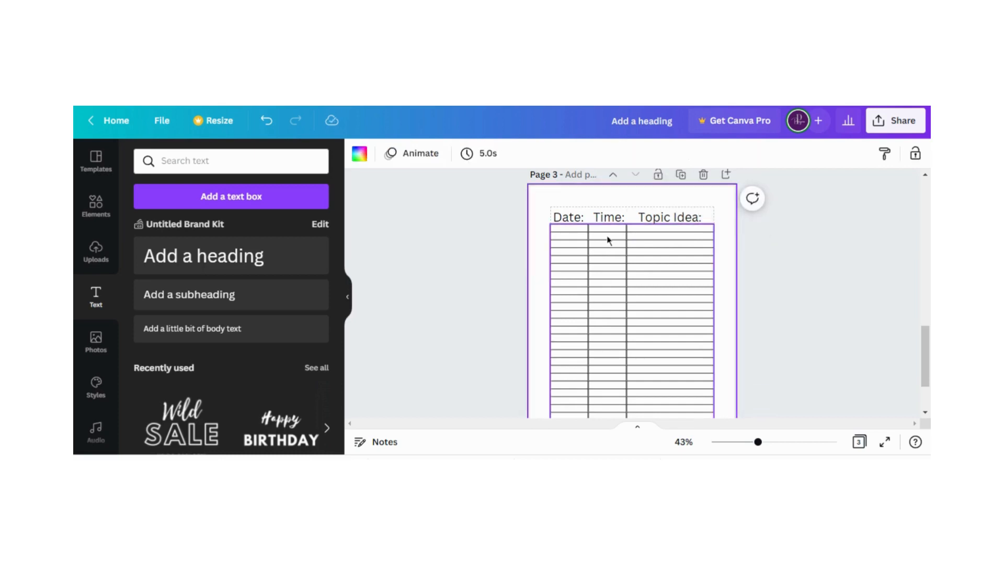
scroll(640, 311, "down", 2)
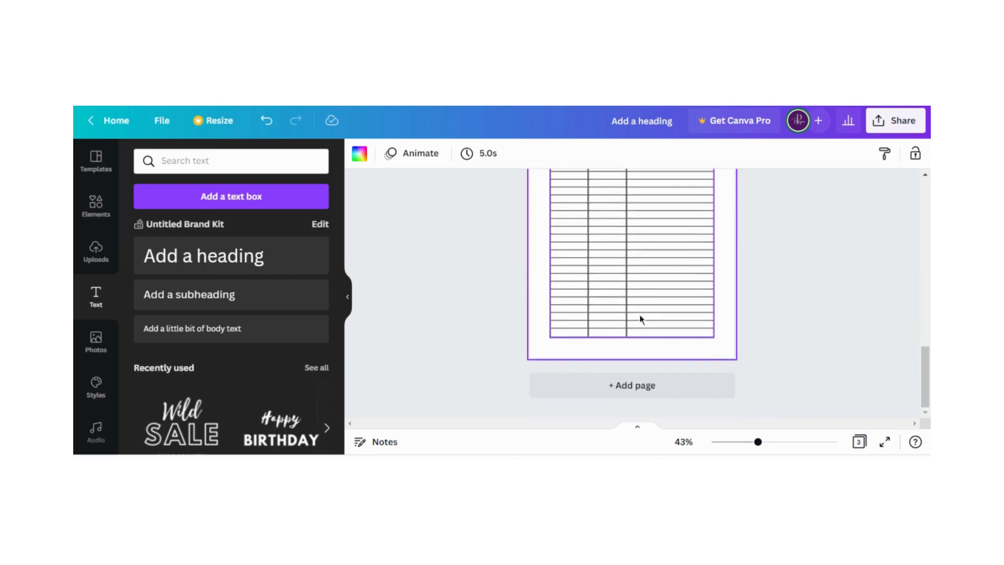
Add a blank page 4 after the table page
scroll(639, 314, "up", 2)
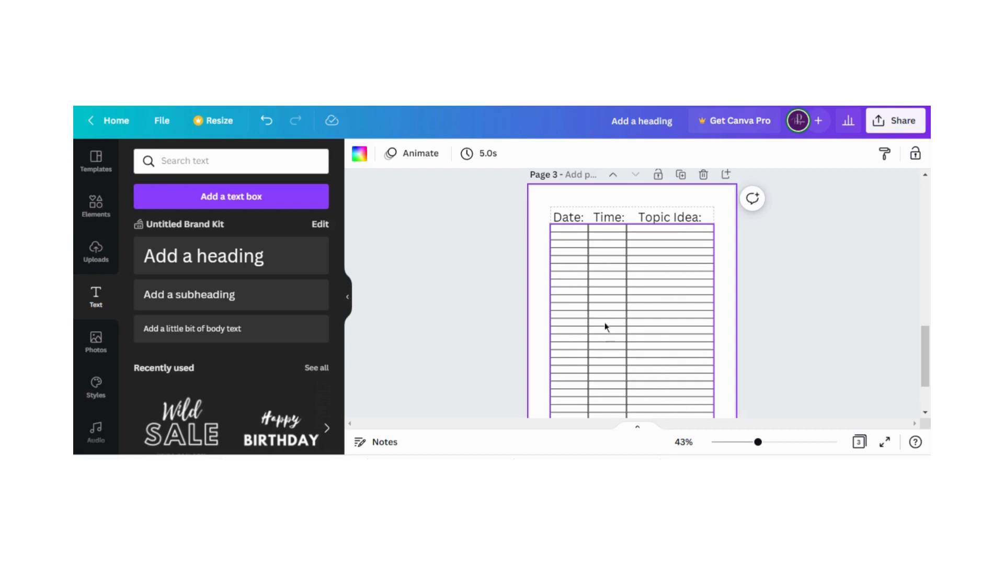
scroll(699, 287, "up", 1)
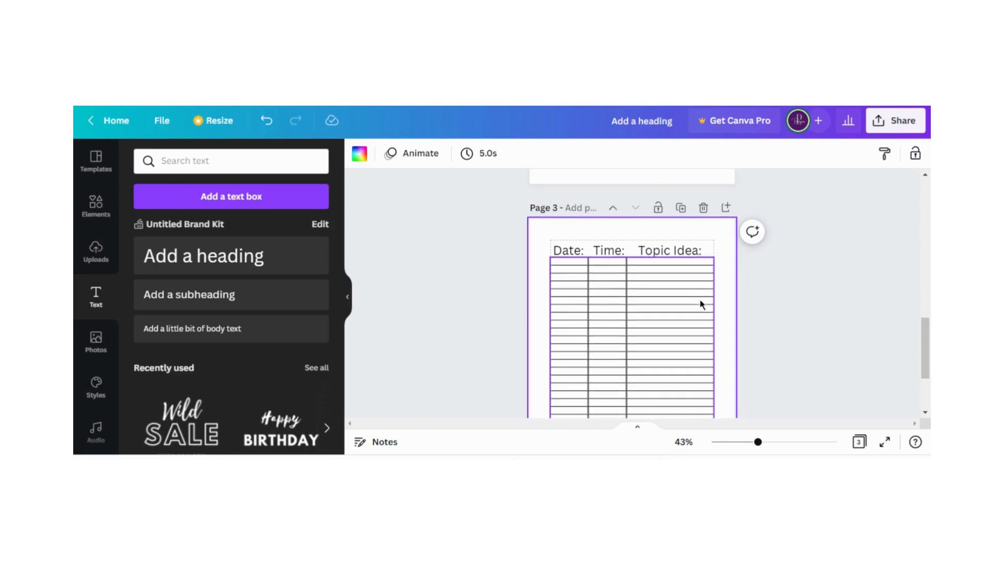
scroll(695, 310, "down", 1)
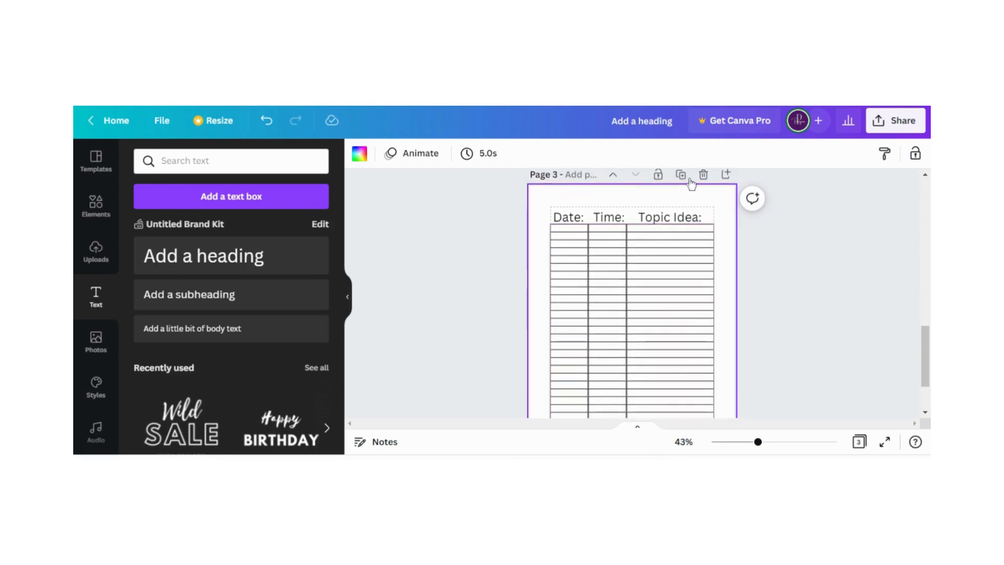
left_click(726, 175)
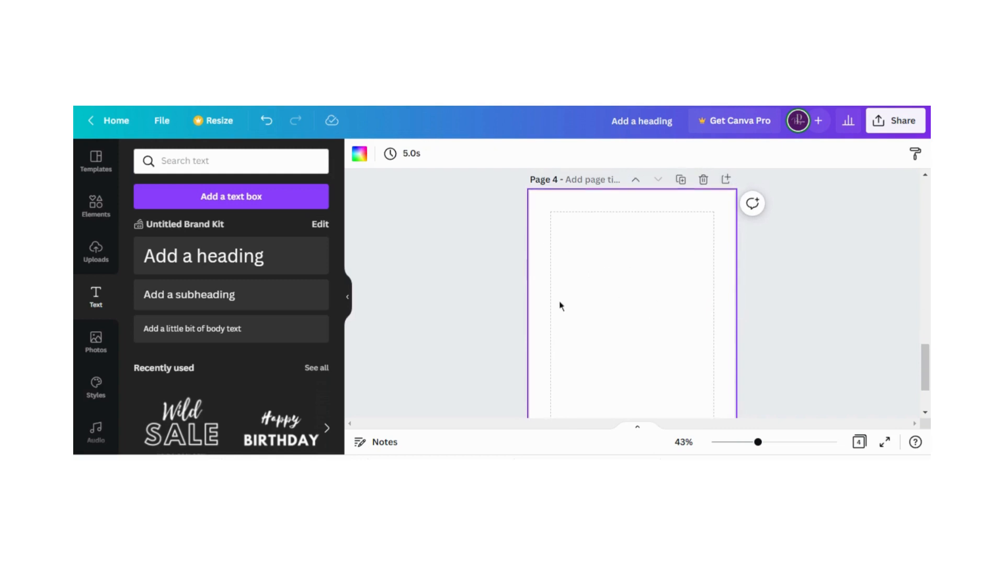
Copy the "Date:", "Time:" and "Topic Idea:" labels from page 3 and paste them onto page 4
scroll(551, 256, "up", 5)
scroll(541, 230, "up", 1)
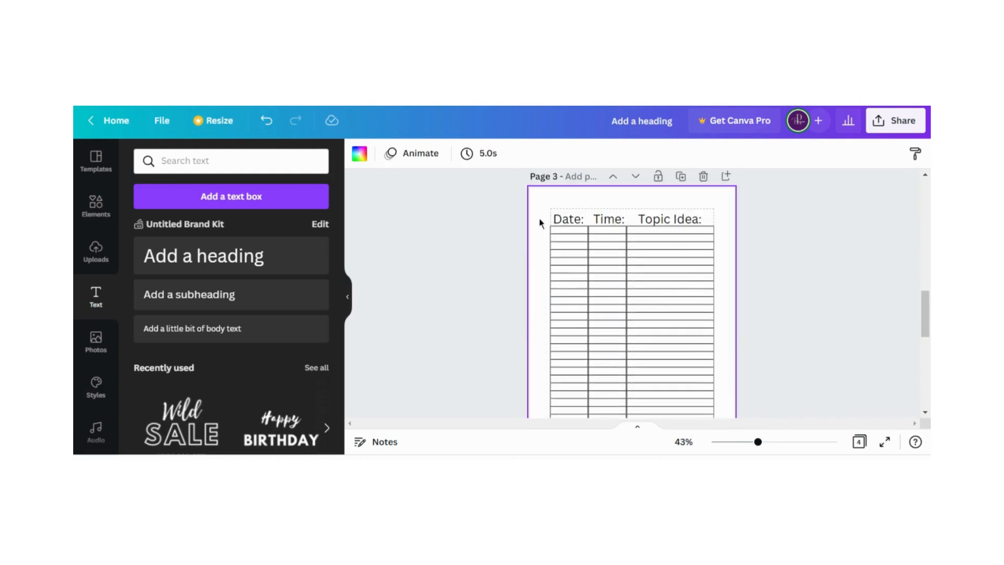
left_click_drag(541, 212, 698, 222)
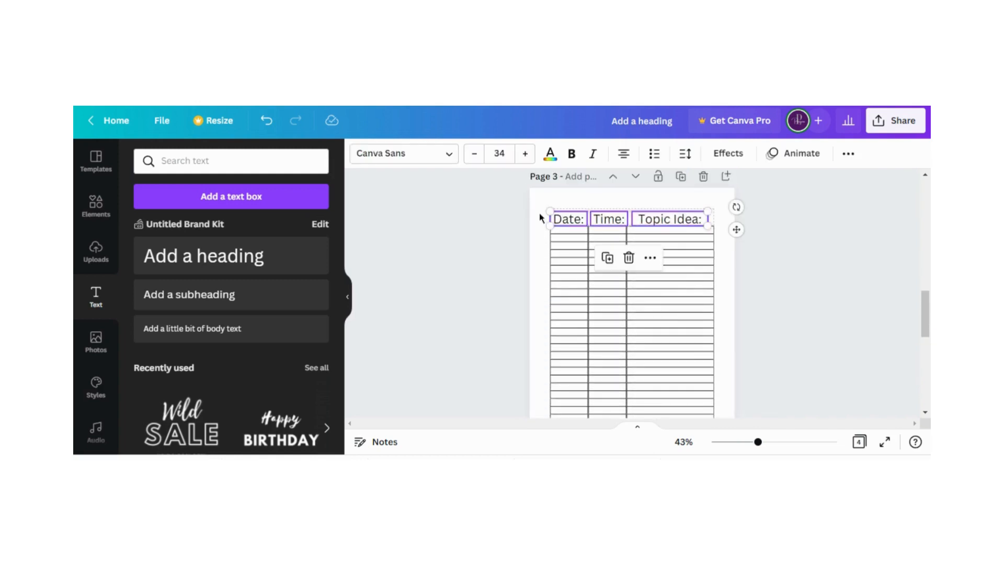
right_click(649, 219)
key("Escape")
scroll(651, 285, "down", 4)
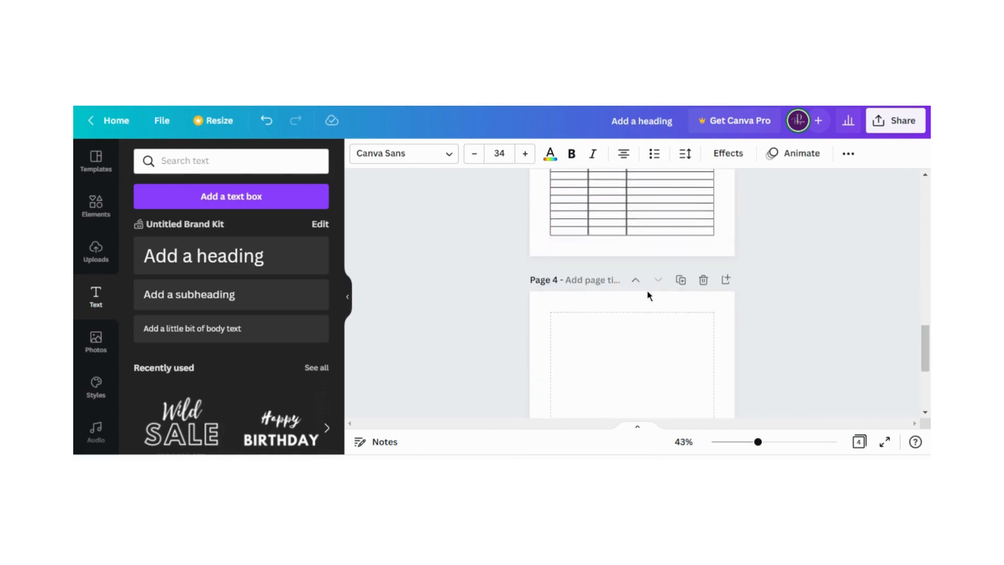
scroll(648, 296, "down", 2)
right_click(601, 227)
left_click(635, 262)
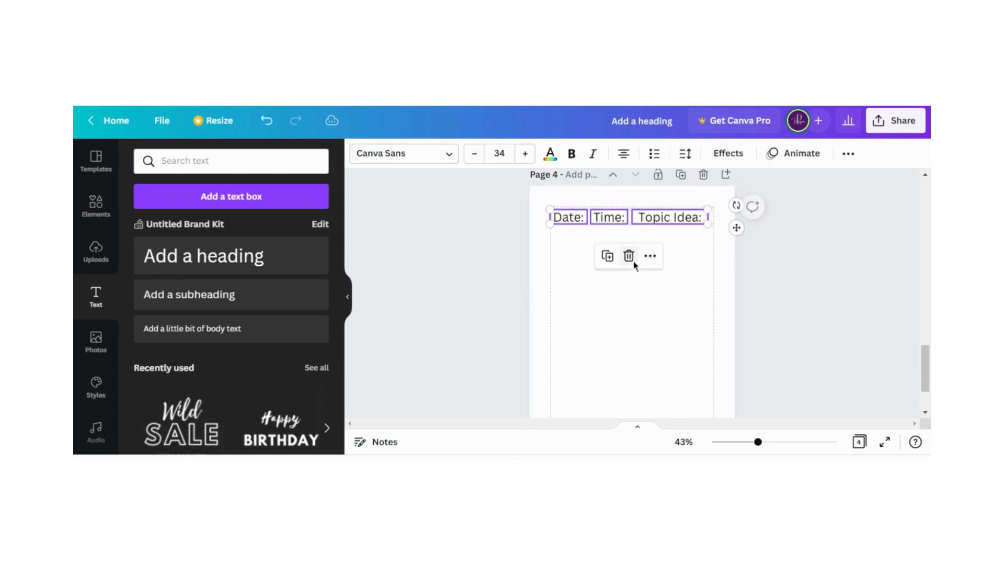
On page 4, move "Topic Idea:" lower down below "Date:" and shift "Time:" right to the page's middle
left_click(645, 260)
left_click_drag(664, 217, 577, 321)
left_click_drag(607, 217, 651, 216)
left_click(595, 245)
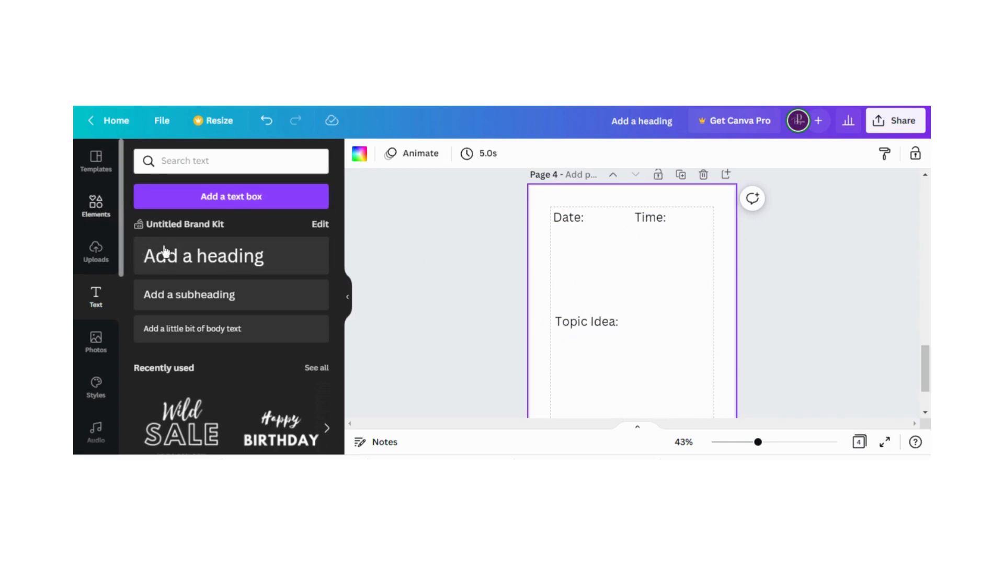
Add a horizontal line directly beneath "Date:" and "Time:" on page 4, stretched across the width between the margins
left_click(96, 205)
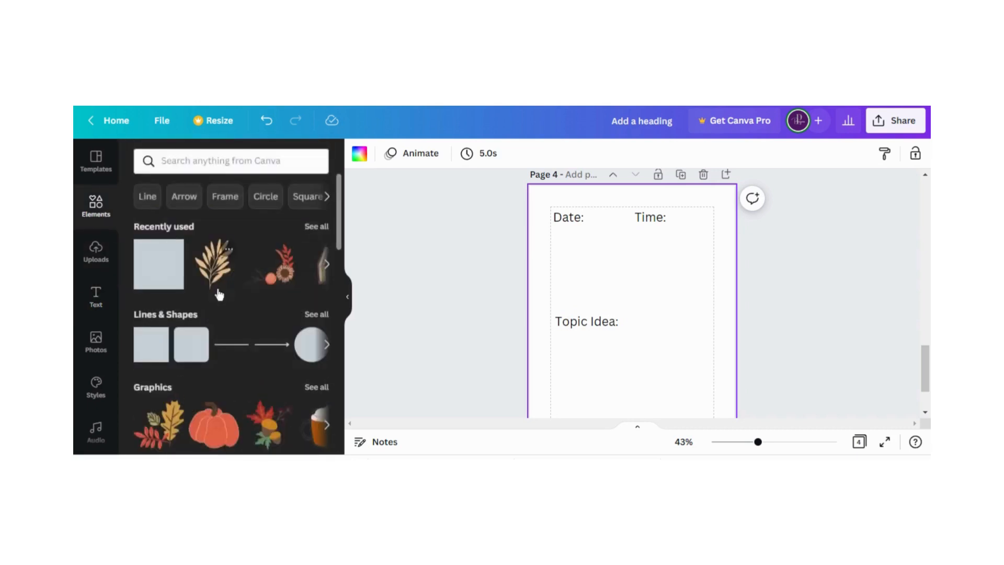
left_click(230, 344)
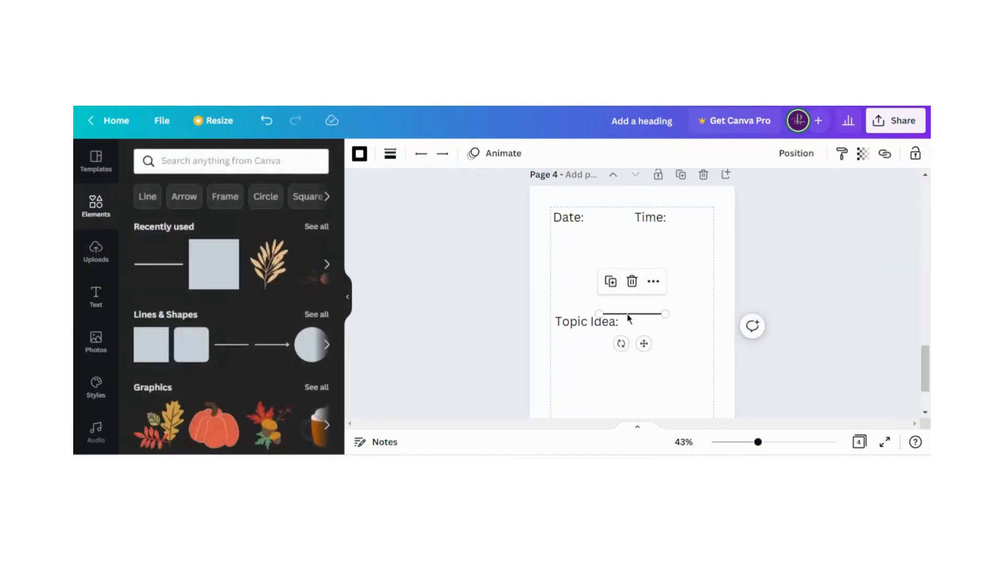
left_click_drag(627, 314, 716, 225)
left_click(719, 241)
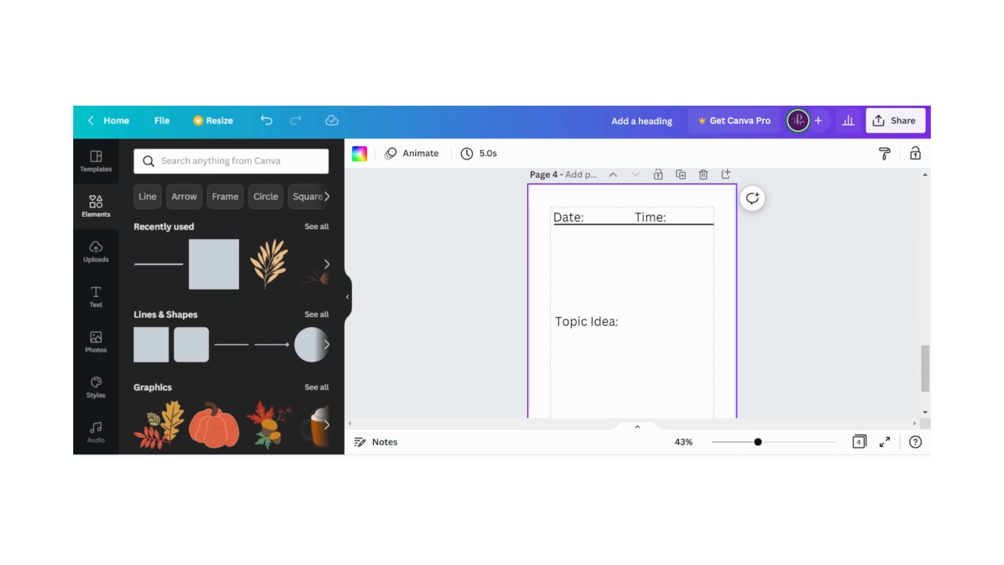
Reduce the font size of the "Date:" label above the page 3 table to 18
scroll(578, 262, "up", 5)
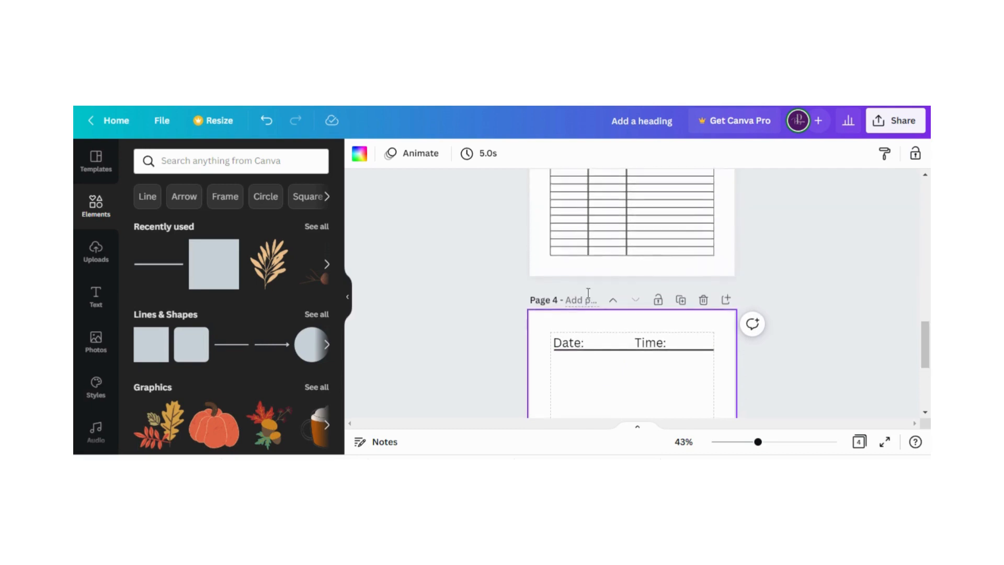
scroll(594, 332, "up", 1)
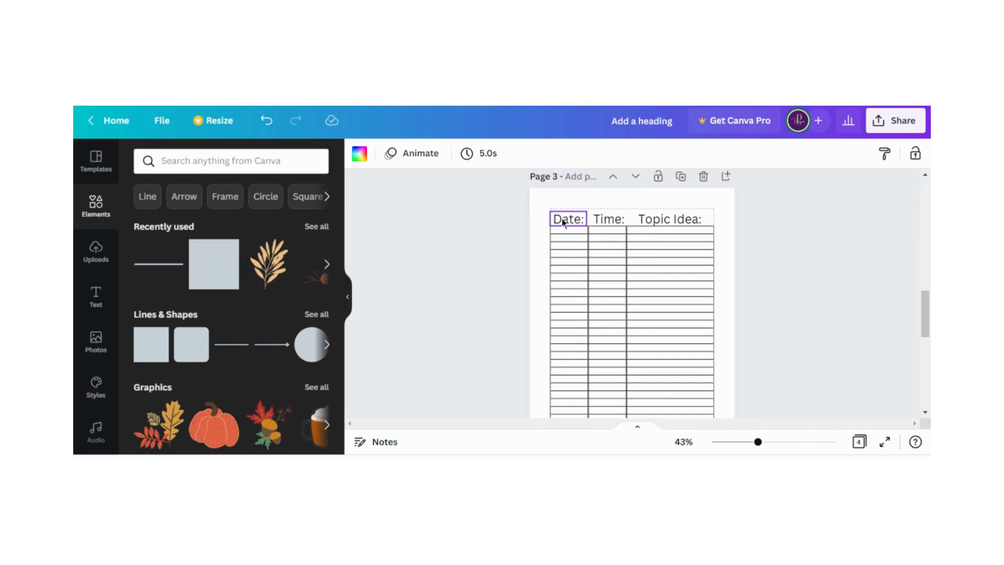
left_click(659, 221)
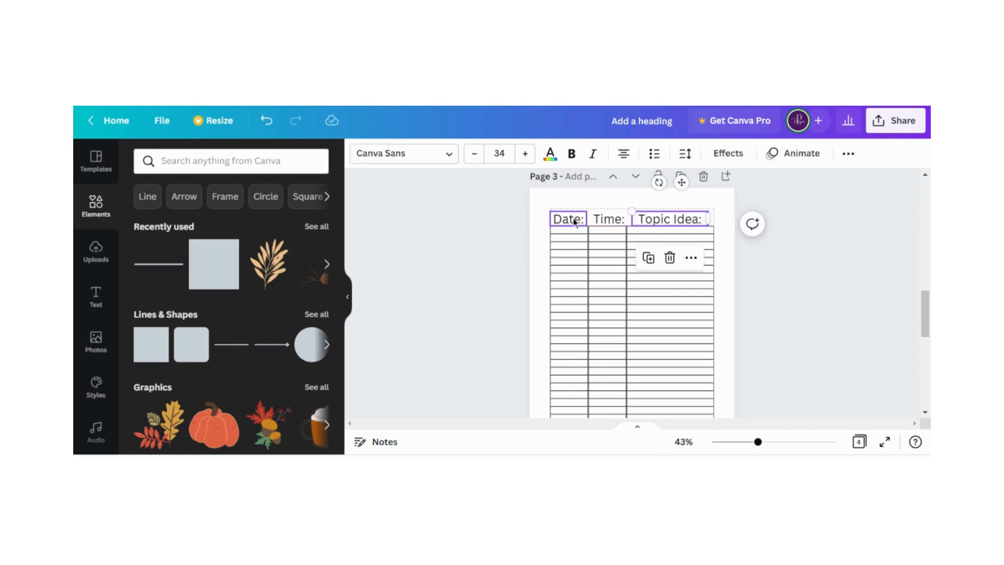
left_click(598, 218)
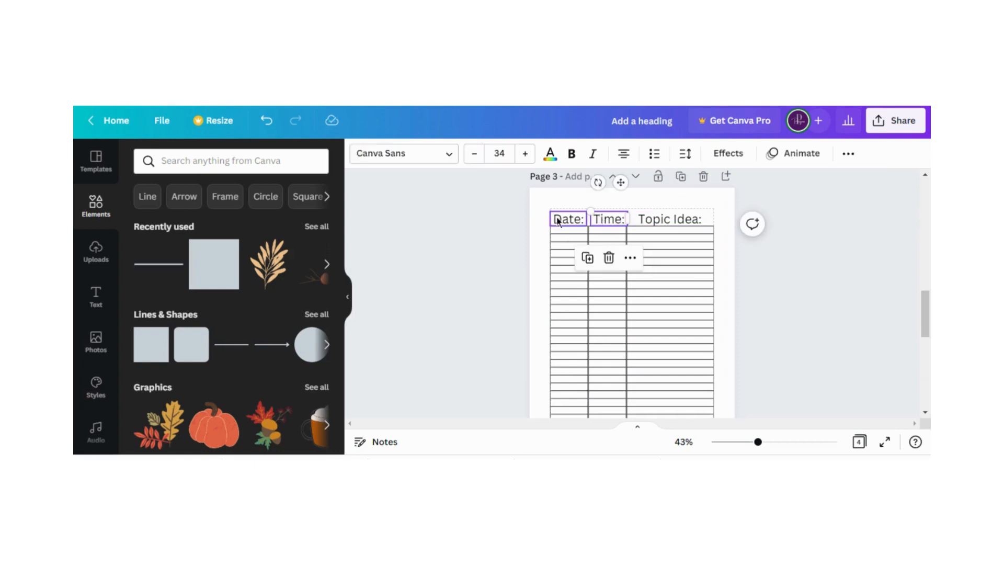
left_click(557, 220)
left_click(475, 157)
left_click(475, 157)
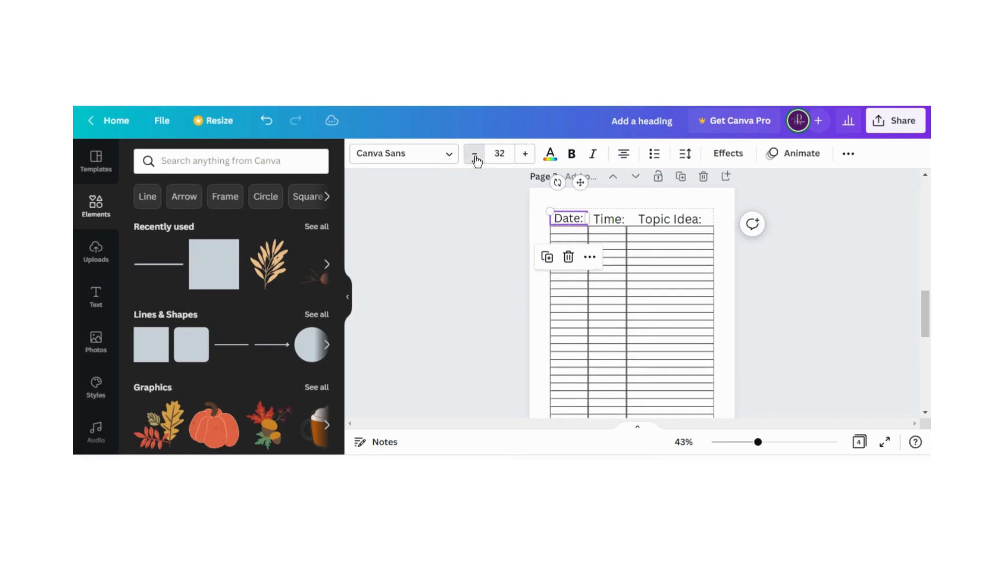
left_click(475, 158)
left_click(475, 158)
left_click(476, 158)
left_click(475, 156)
left_click(475, 157)
left_click(475, 157)
left_click(475, 157)
left_click(475, 157)
left_click(475, 157)
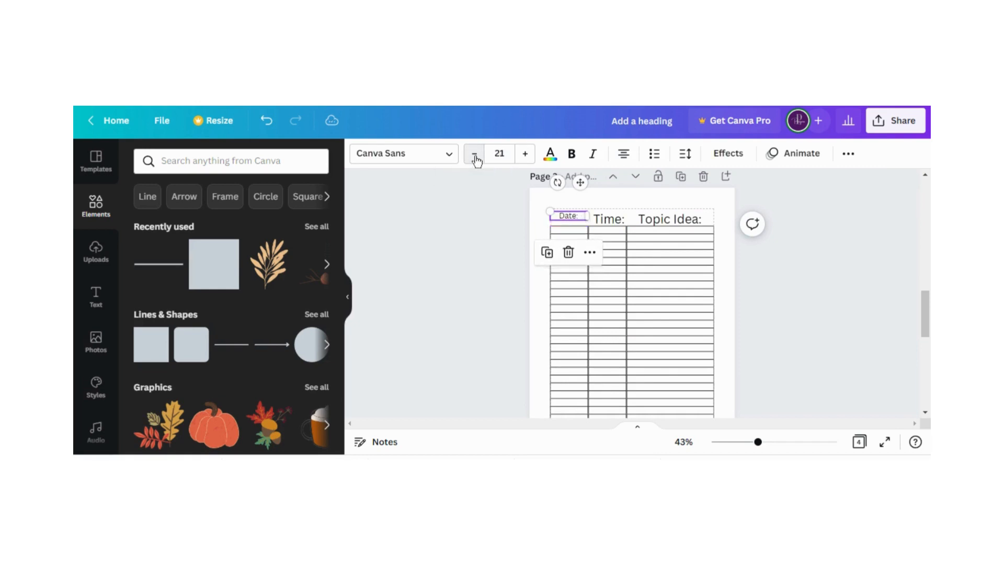
left_click(475, 157)
left_click(475, 157)
left_click(475, 158)
Change the page 3 "Date:" label to "Day/Date:" and set its font size to 20 so it fits on one line
double_click(572, 215)
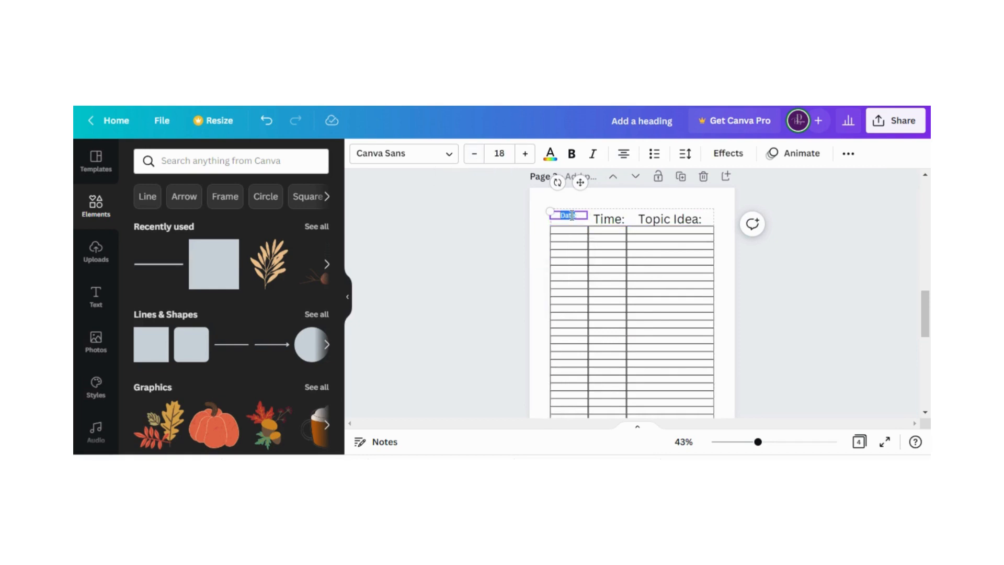
type("Day/Date")
left_click(525, 154)
left_click(525, 153)
left_click(525, 154)
left_click(525, 154)
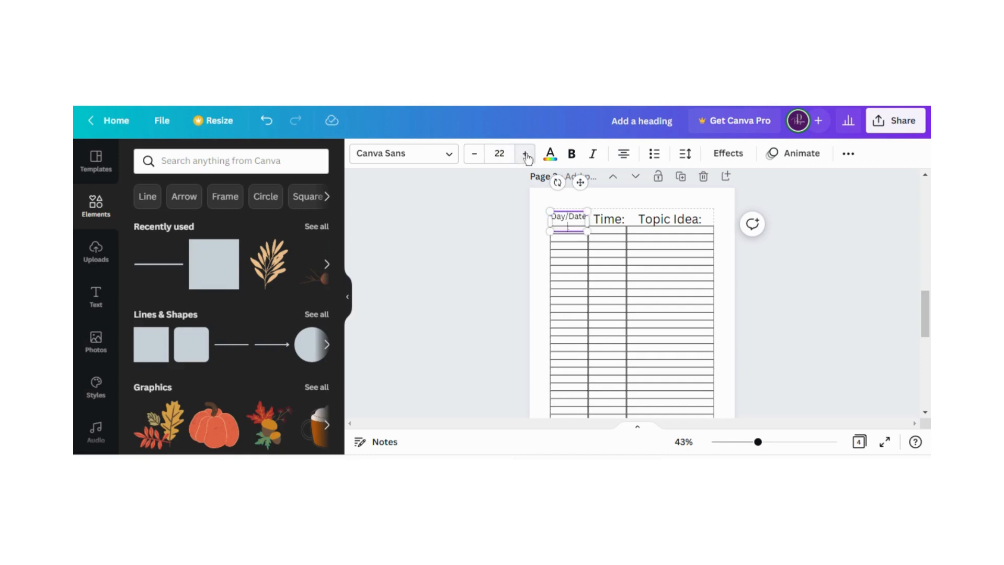
left_click(525, 153)
left_click(525, 154)
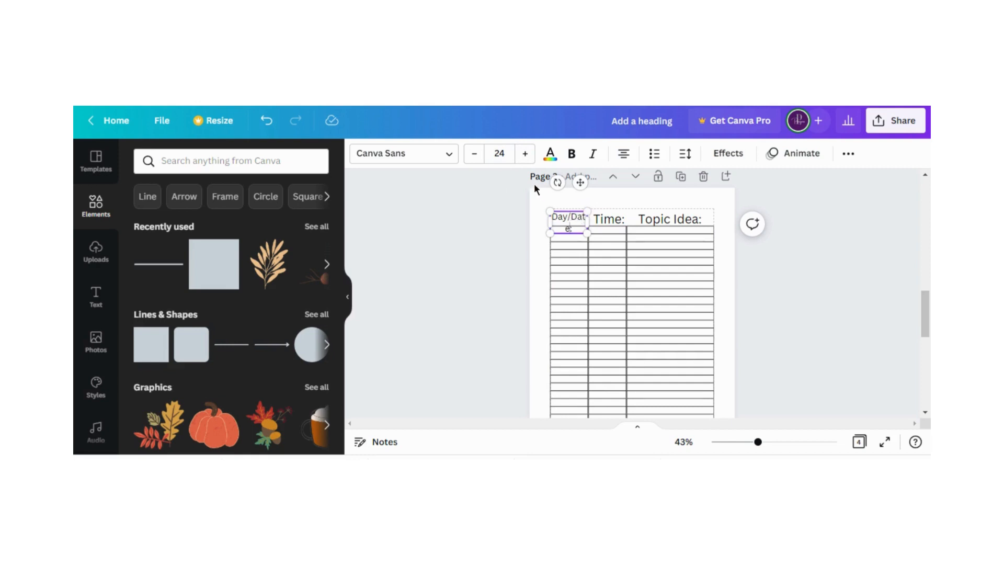
left_click(474, 154)
left_click(475, 154)
left_click(475, 155)
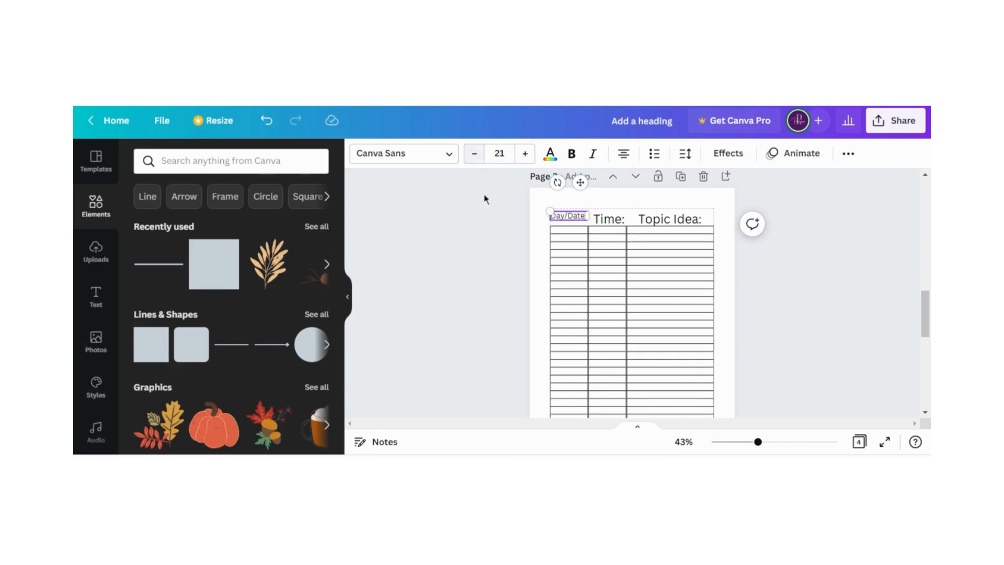
left_click(475, 154)
Move the "Day/Date:" label down so it sits just above the table's first column
left_click(537, 216)
left_click(566, 220)
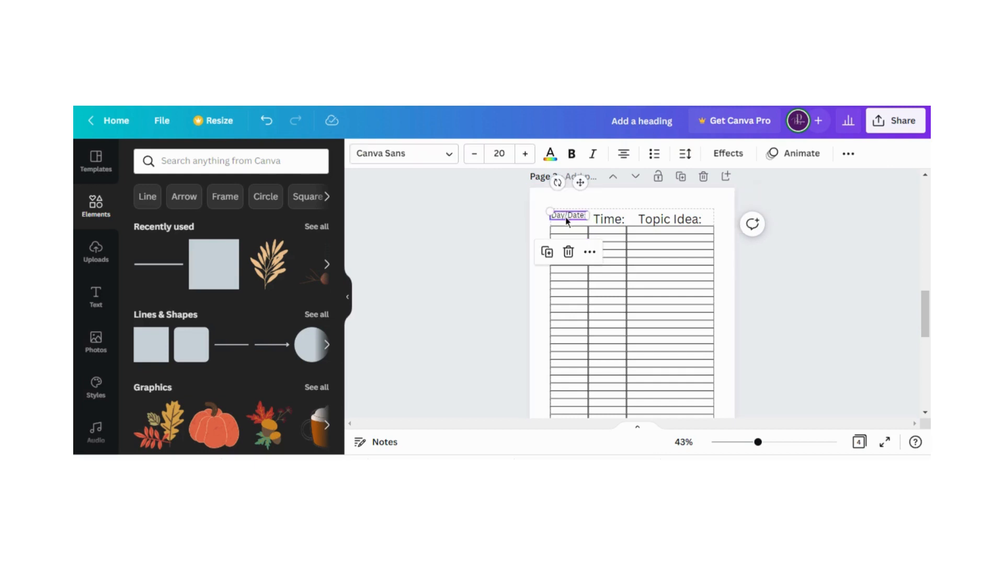
left_click_drag(567, 221, 567, 226)
Set the page 3 "Time:" label's font size to 20 and lower it level with "Day/Date:"
left_click(608, 219)
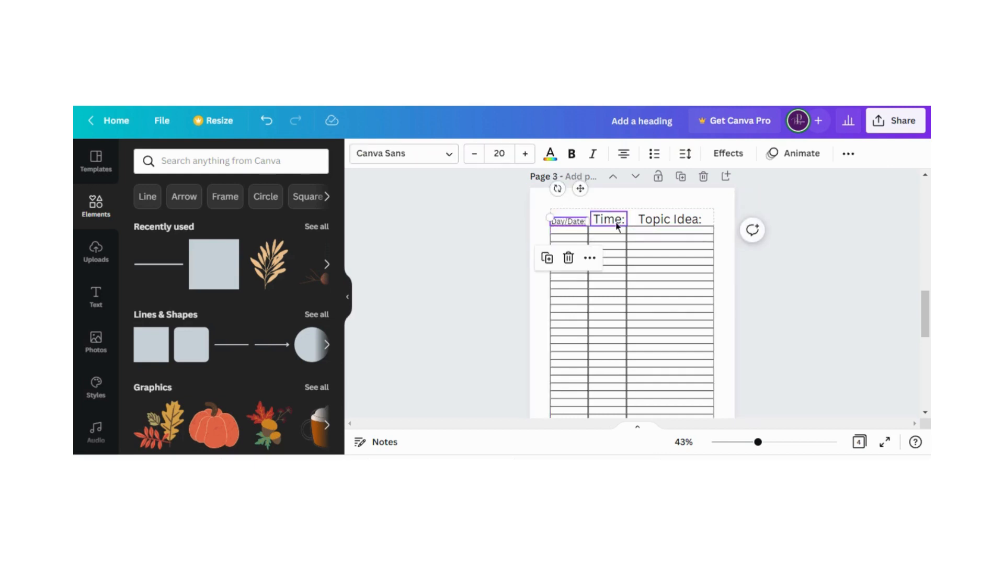
left_click(476, 157)
left_click(476, 157)
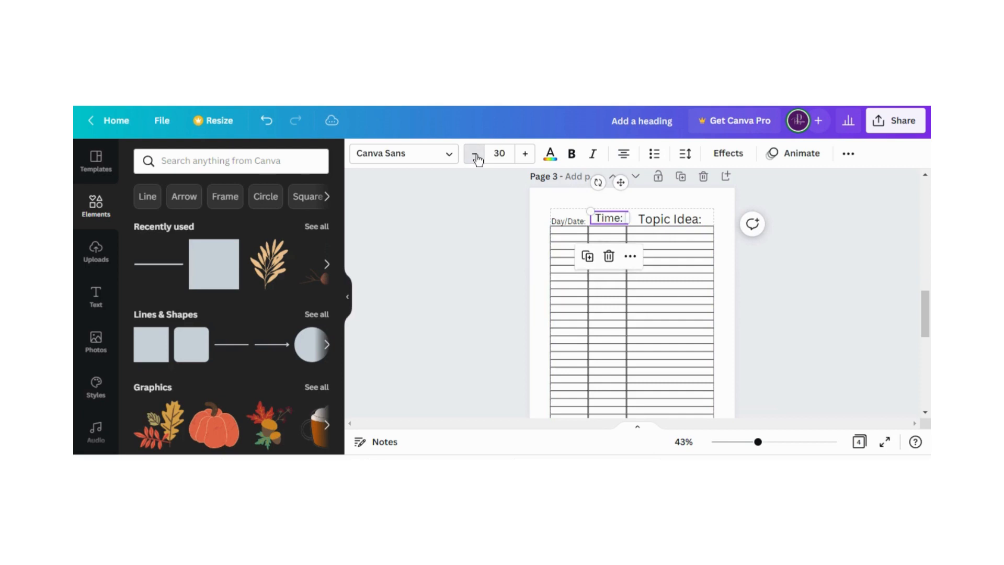
left_click(476, 157)
left_click(476, 157)
left_click(476, 157)
left_click(476, 157)
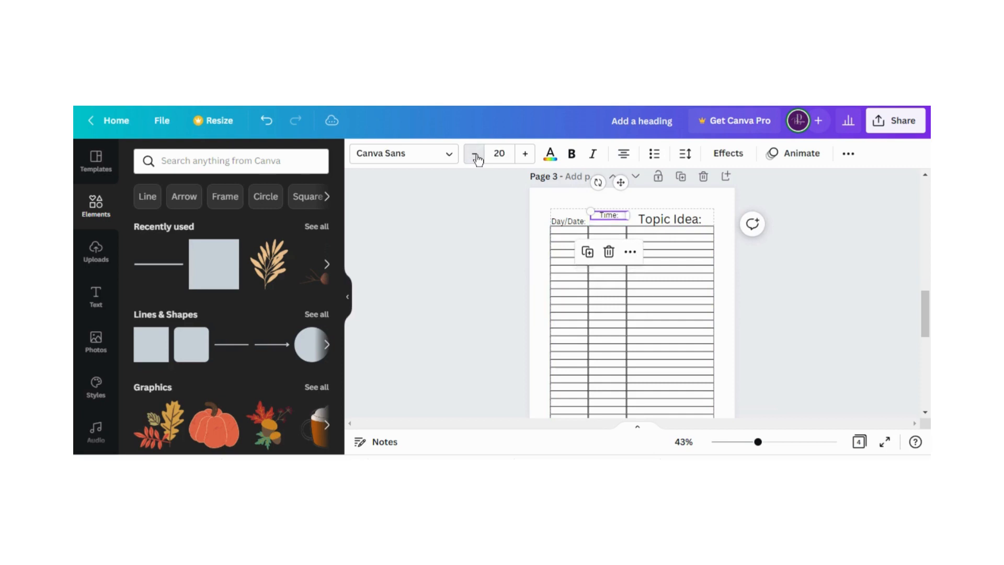
left_click(487, 197)
left_click(608, 214)
left_click_drag(607, 215, 607, 219)
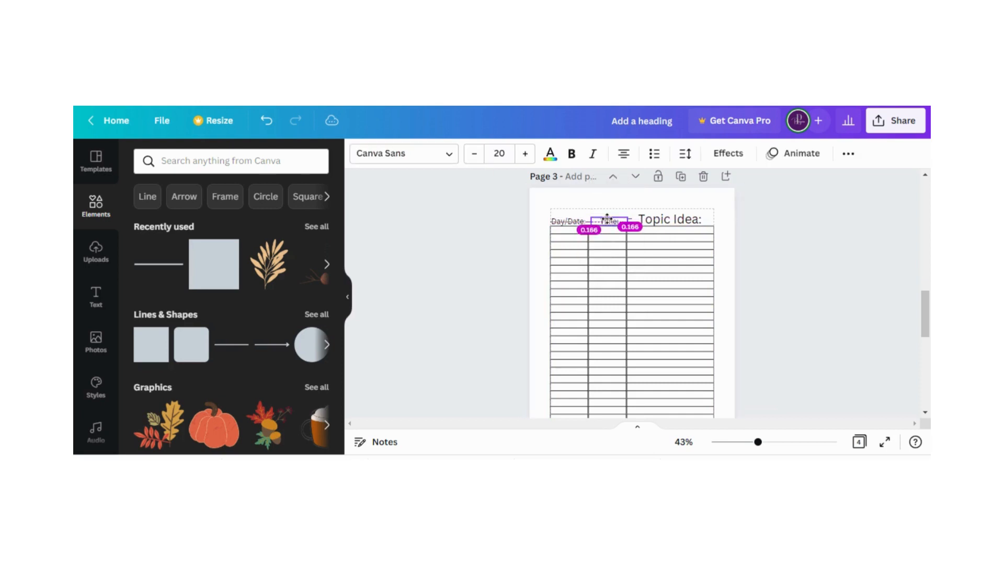
Set the page 3 "Topic Idea:" label's font size to 20 and lower it level with the other column labels
left_click(662, 219)
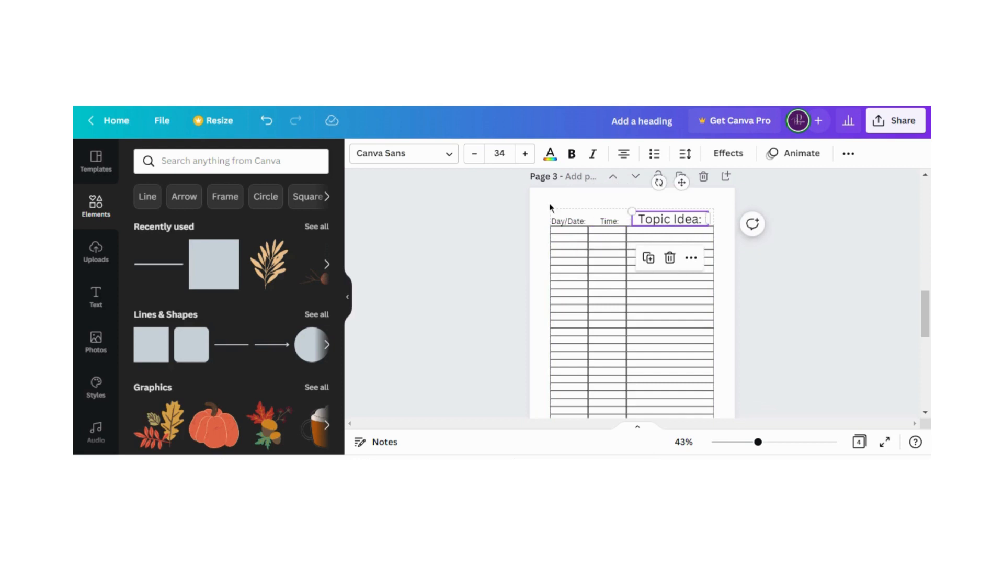
left_click(472, 157)
left_click(472, 157)
left_click(472, 157)
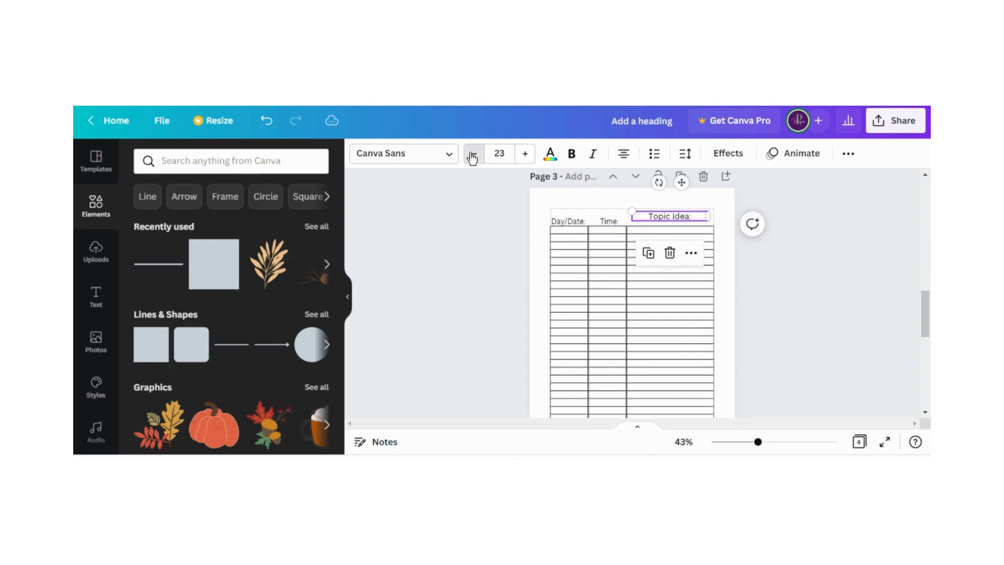
left_click(472, 157)
left_click(472, 156)
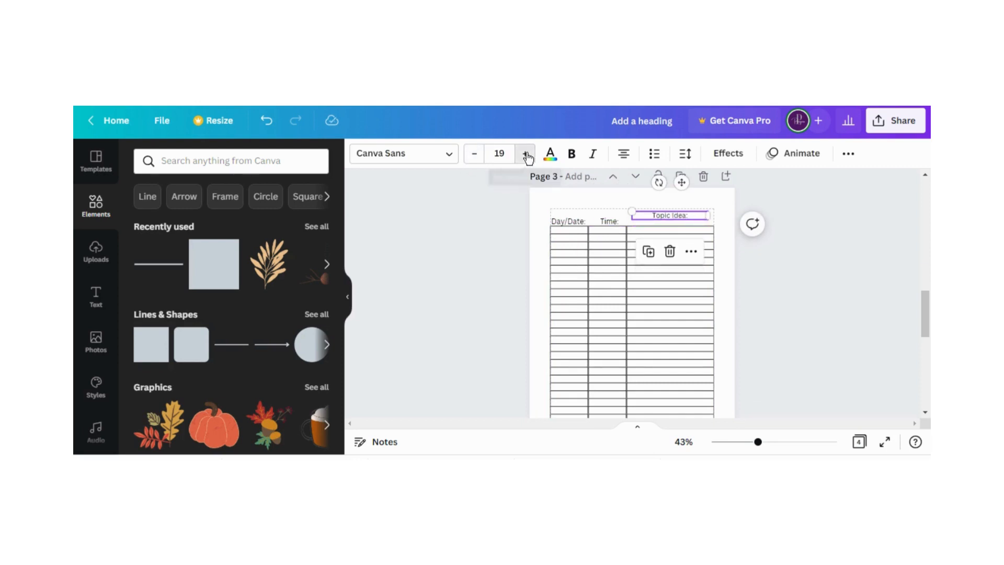
left_click(508, 224)
left_click_drag(676, 220, 676, 222)
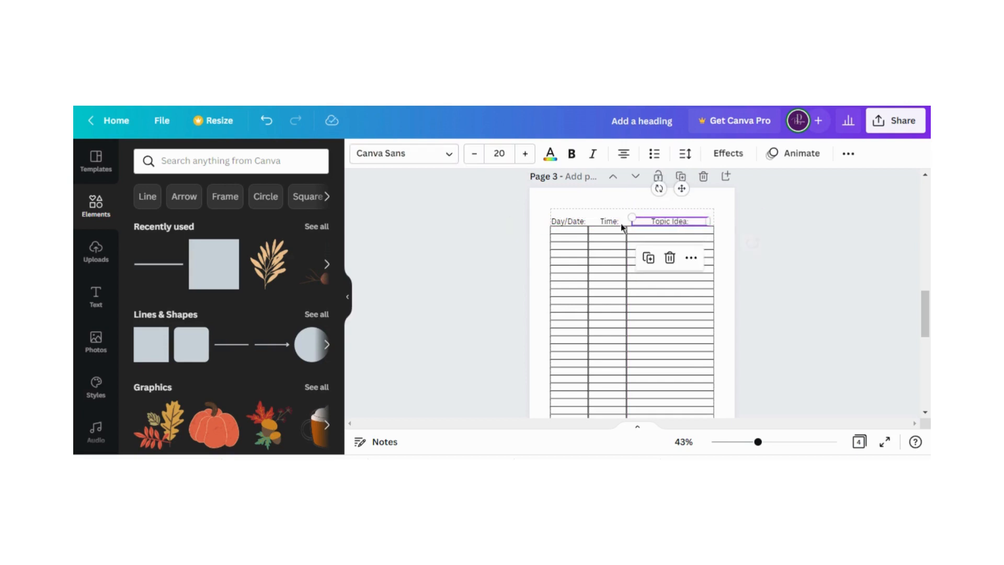
left_click(463, 225)
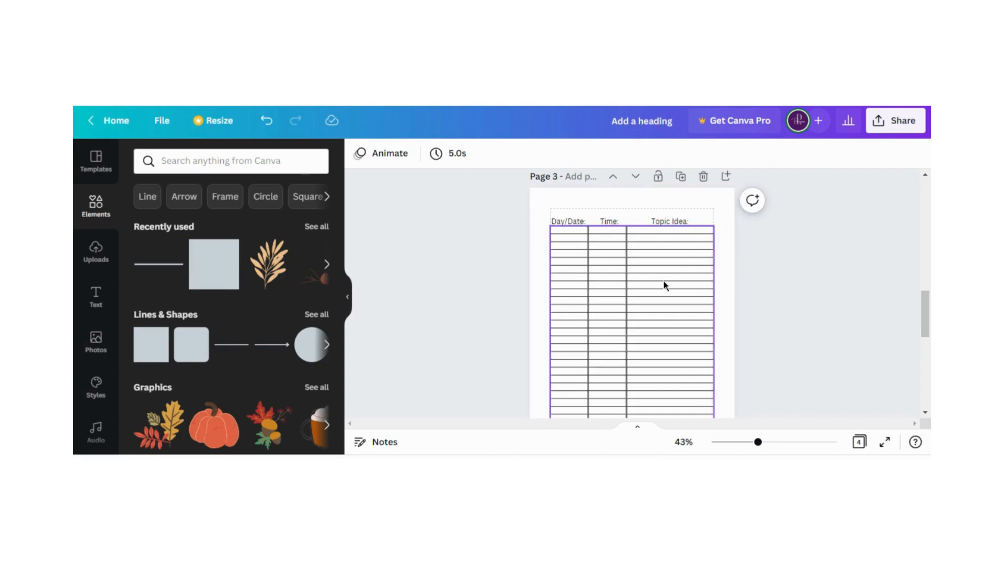
Add a square shape to page 4, placed over the "Date:" label at the upper-left corner of the margins
scroll(660, 292, "down", 3)
scroll(659, 318, "down", 2)
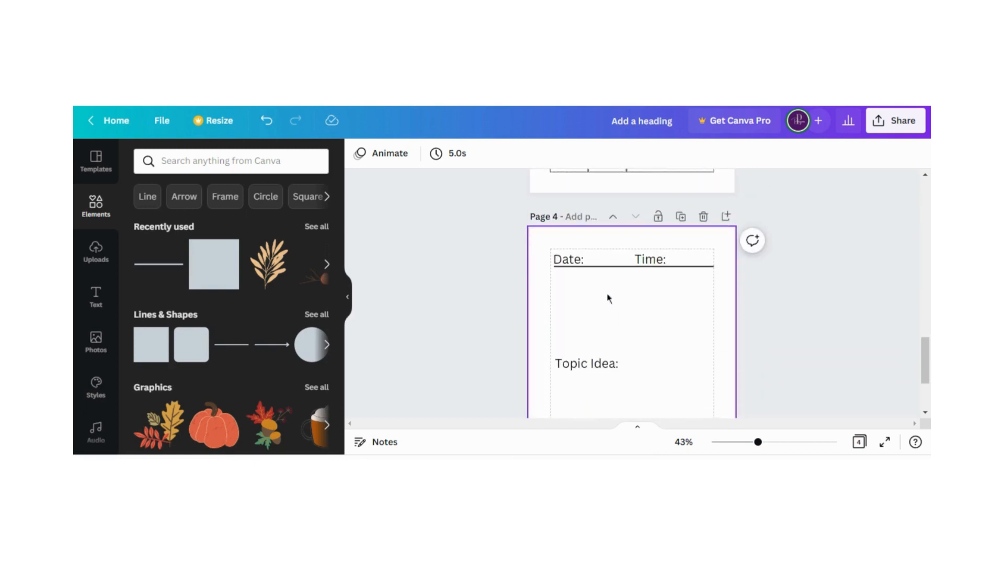
left_click(569, 265)
left_click(568, 272)
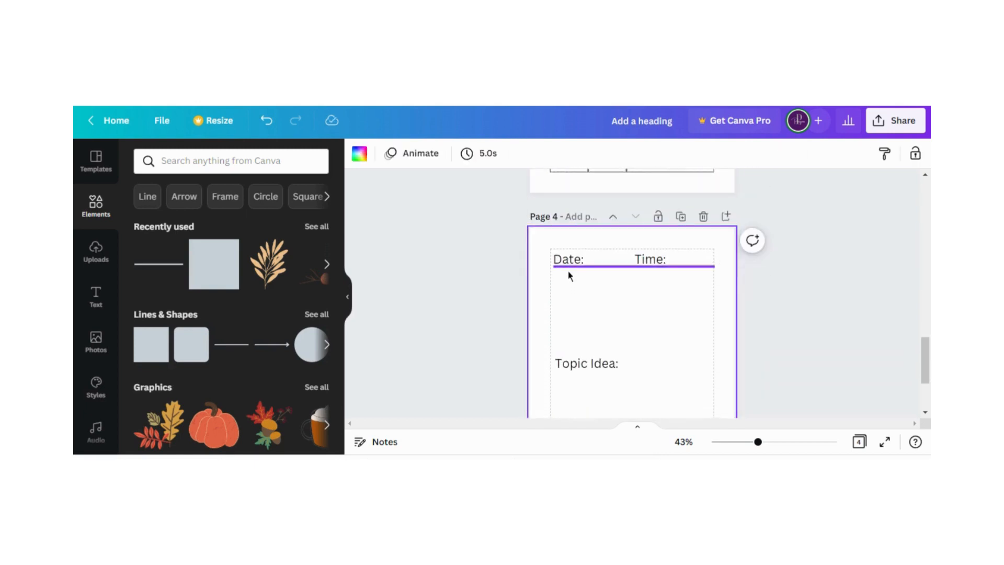
left_click_drag(152, 341, 594, 271)
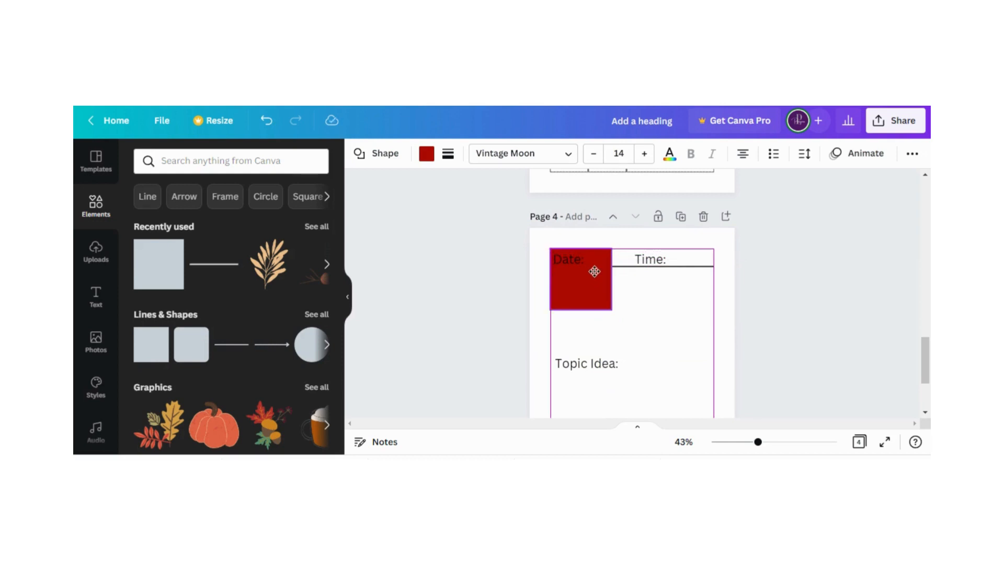
Shorten the page 4 square to the height of the "Date:" line and fill it white
left_click_drag(580, 310, 579, 271)
left_click(427, 153)
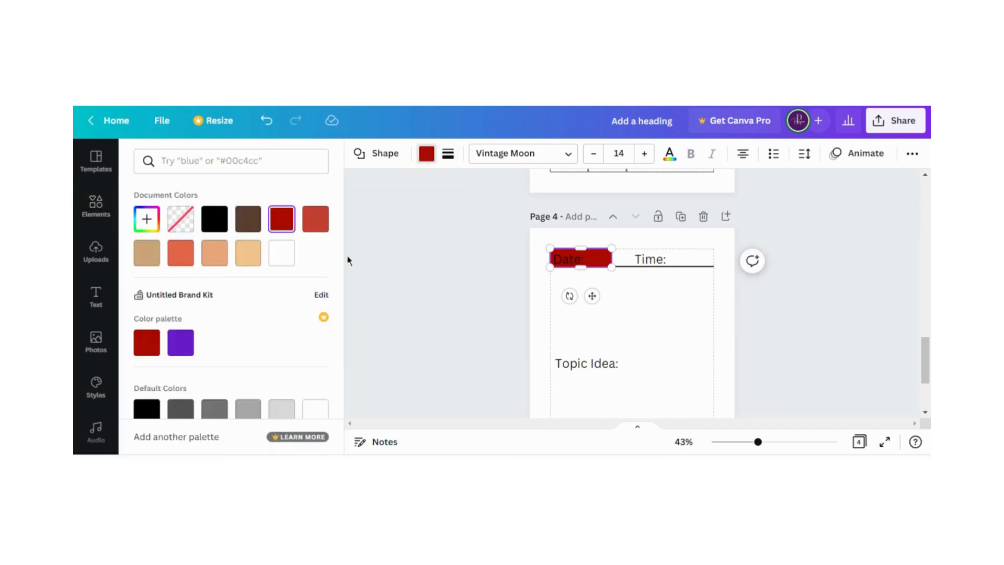
left_click(282, 253)
Give the white box around the "Date:" label a thin black border
left_click(447, 153)
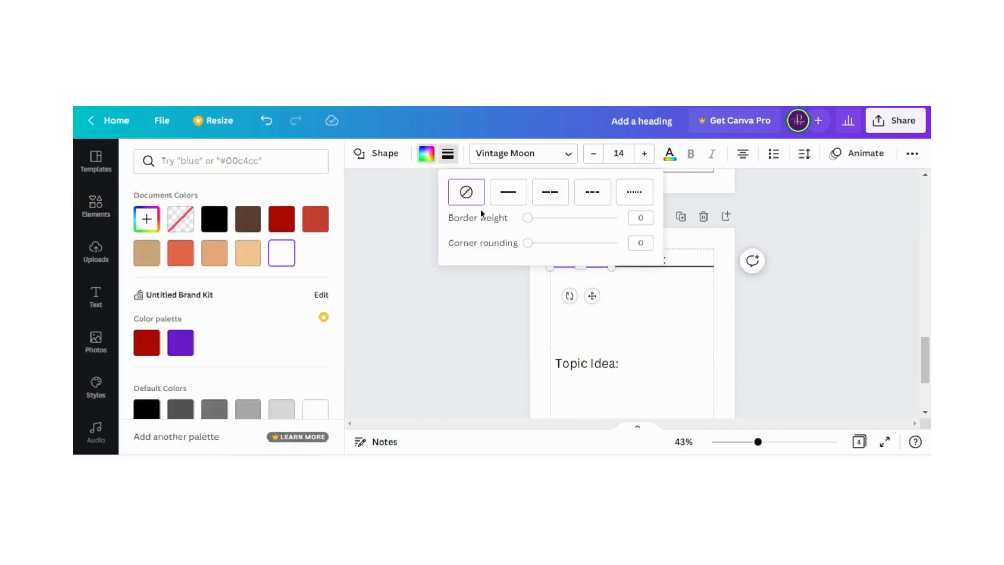
left_click_drag(529, 220, 530, 218)
left_click(544, 292)
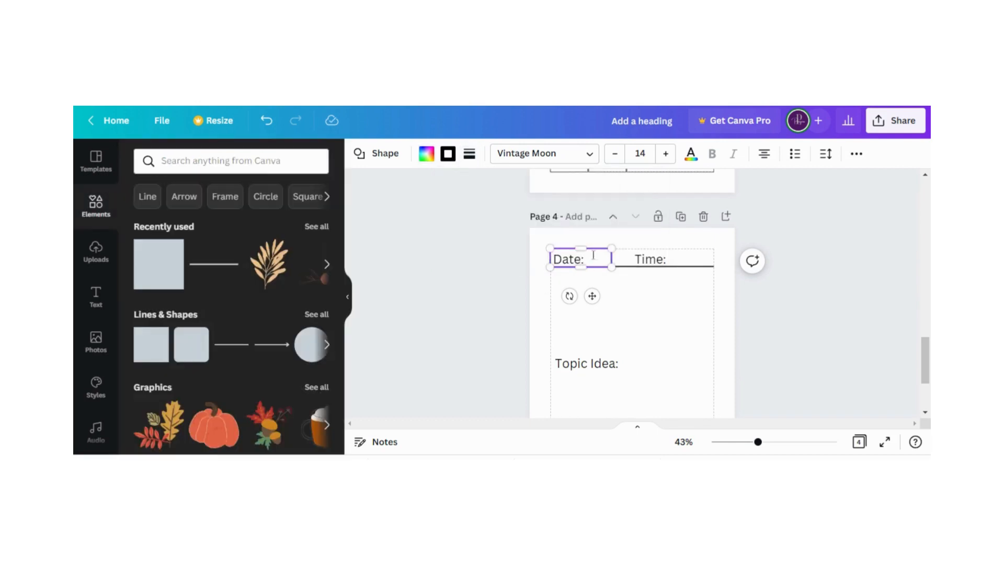
left_click(632, 318)
Widen the "Date:" box to the middle of the page and place a duplicate of it behind the "Time:" label
left_click(604, 263)
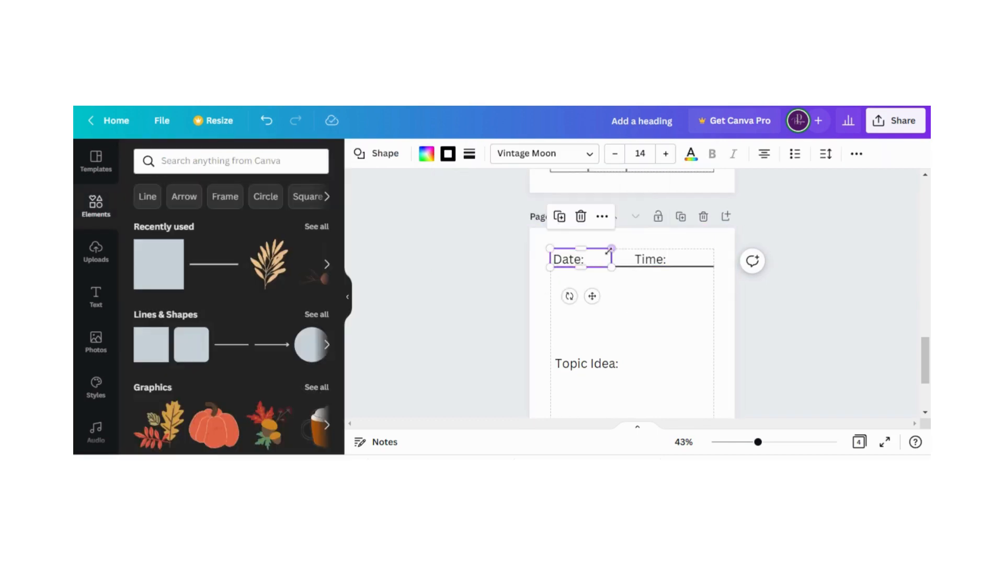
left_click_drag(611, 257, 663, 259)
left_click(570, 217)
left_click(696, 217)
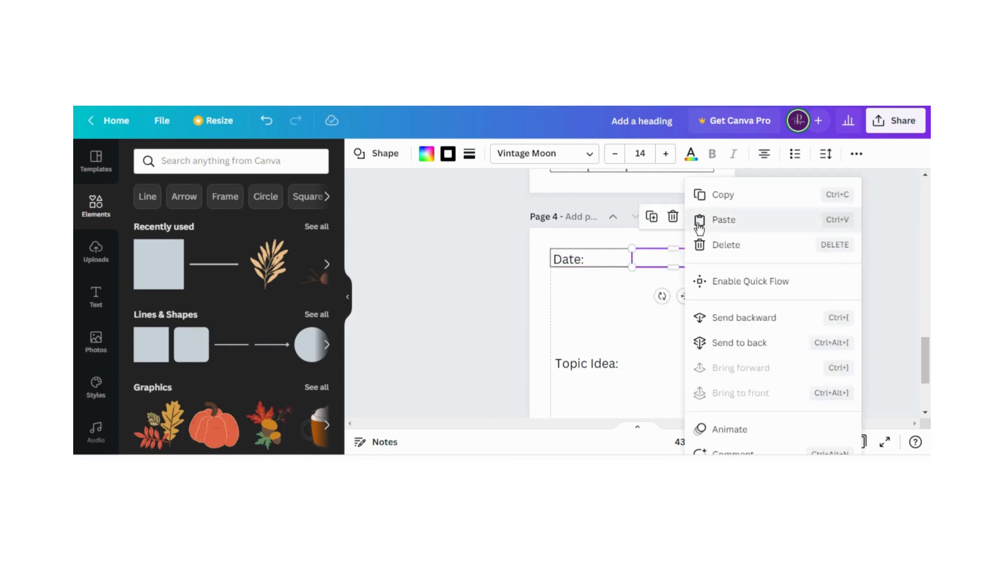
left_click(730, 343)
left_click(598, 314)
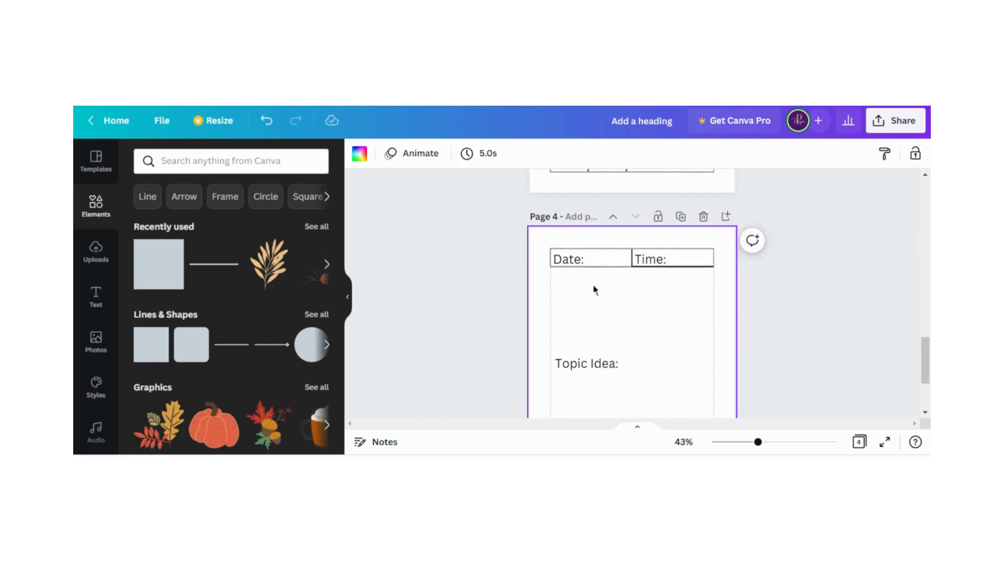
Duplicate the "Date:" box with its label below the first row and change the copied label to "Day:"
left_click_drag(539, 241, 609, 284)
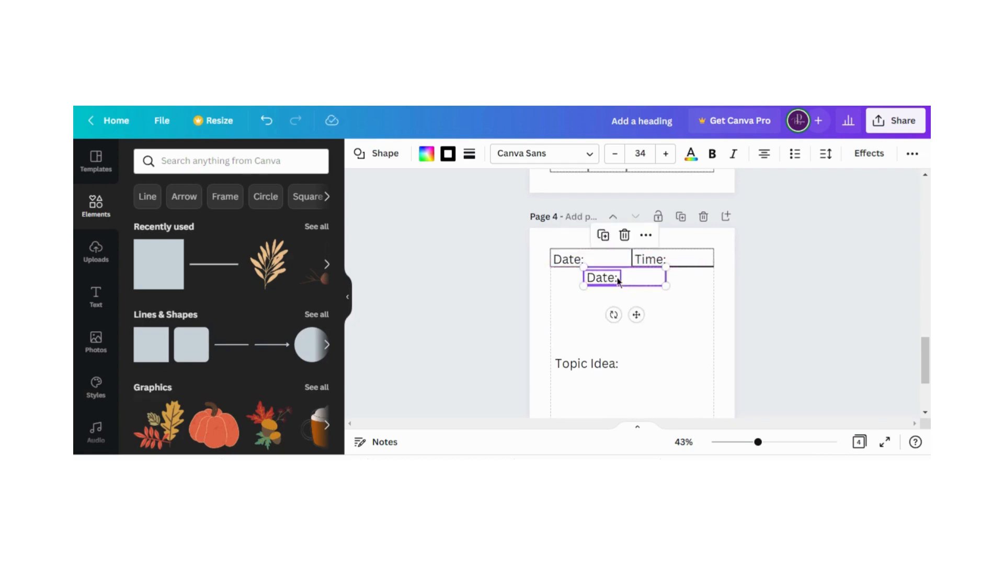
left_click(572, 282)
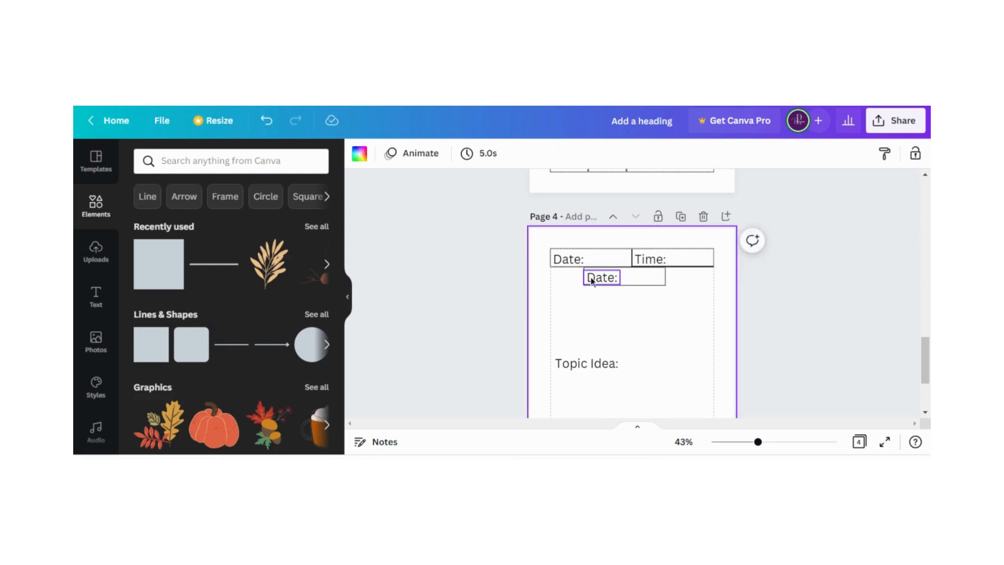
left_click(593, 276)
left_click(594, 278)
type("Day")
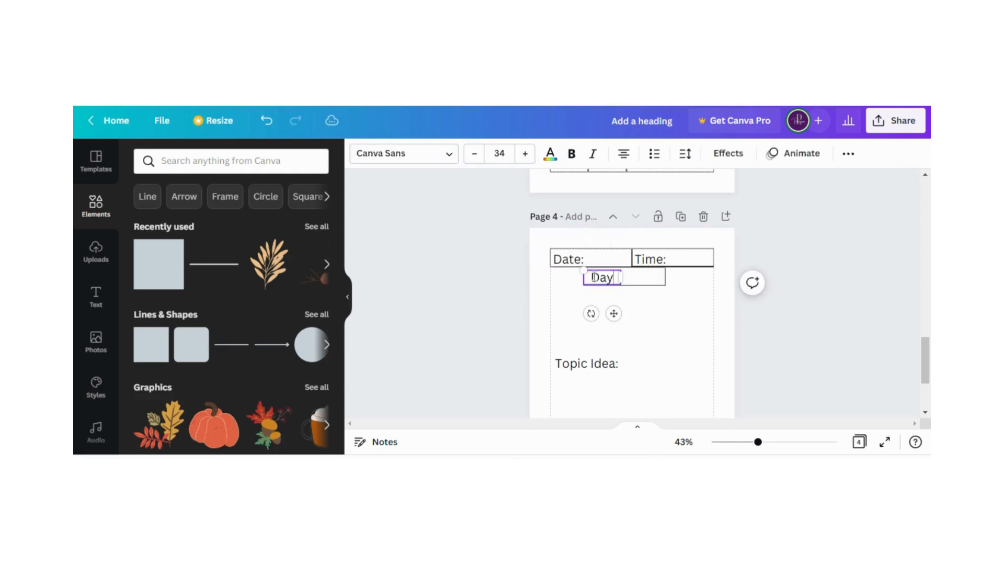
type(":")
left_click(558, 295)
Widen the "Day:" box towards the page's right margin and shift its label to the right
left_click(655, 278)
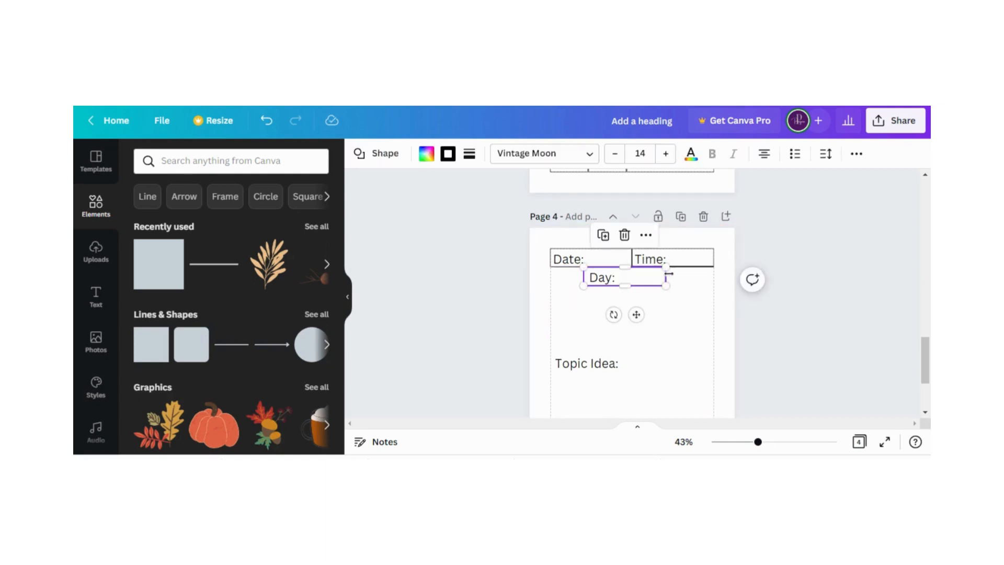
left_click_drag(667, 277, 713, 274)
left_click_drag(604, 280, 624, 277)
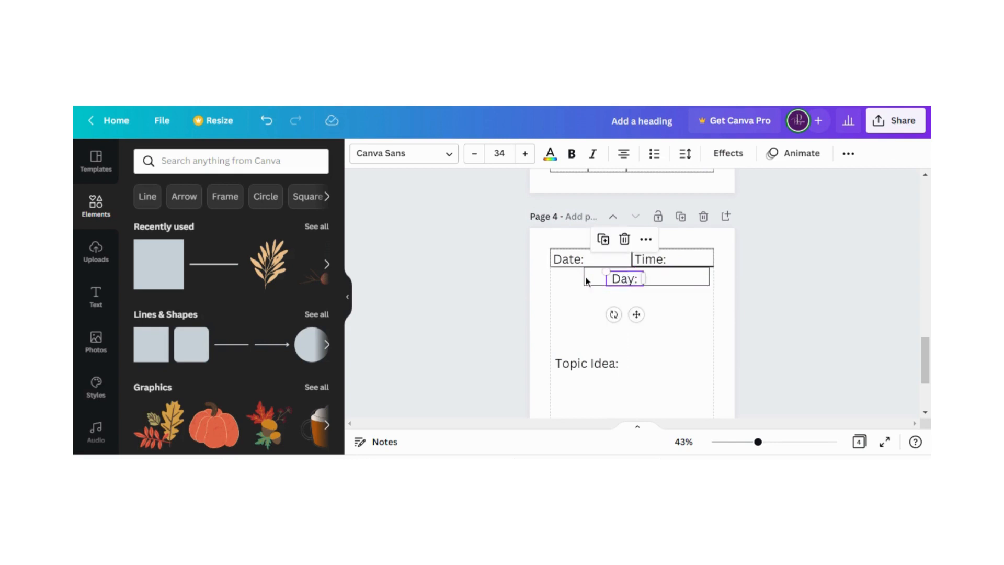
left_click(577, 278)
left_click(560, 277)
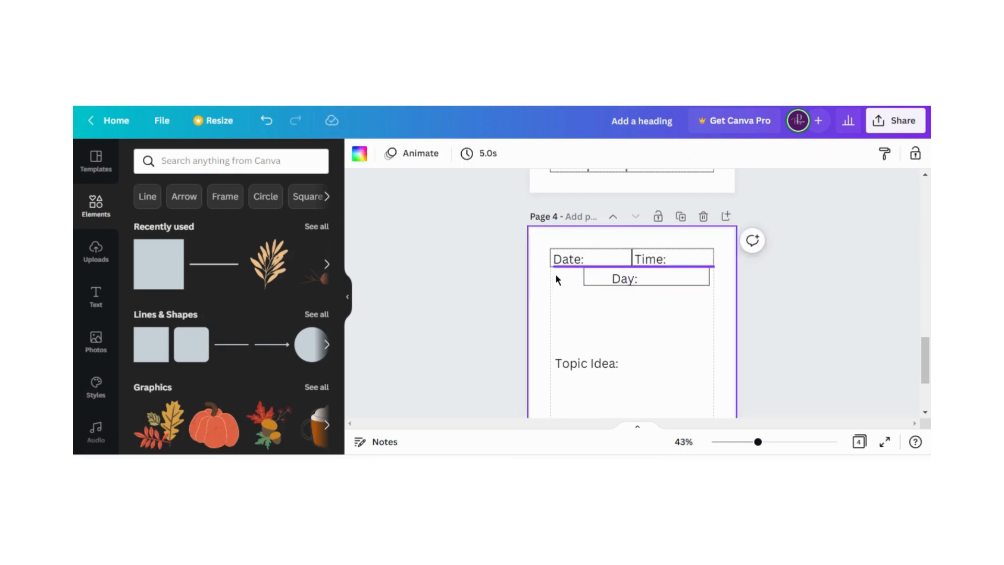
Pull in the left edge of the "Day:" box and set the label at the box's left end
left_click(585, 276)
left_click_drag(586, 277, 636, 278)
left_click(607, 283)
left_click(626, 281)
left_click(573, 294)
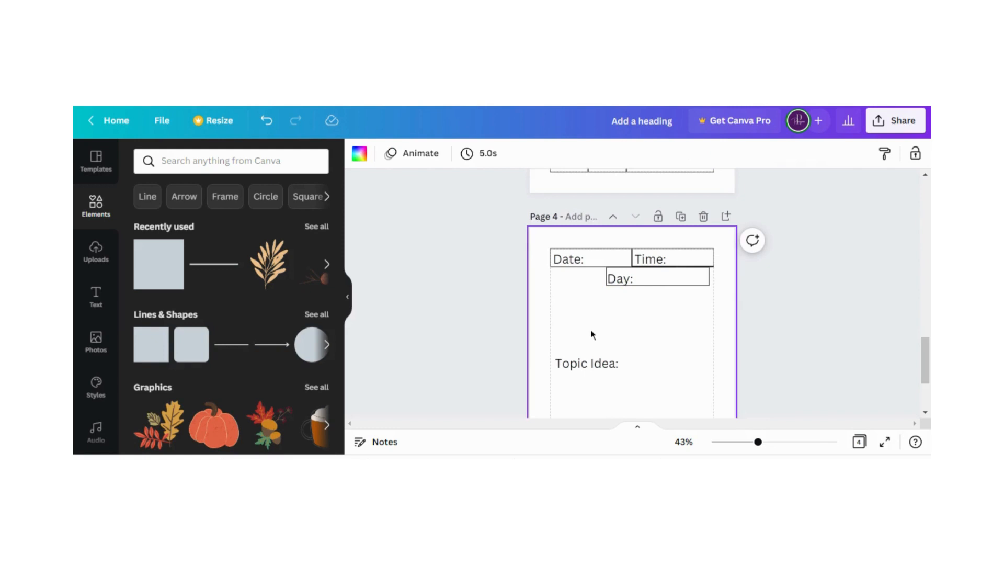
Extend the "Day:" box to the page's right margin and move the "Topic Idea:" label up beneath it
left_click(682, 282)
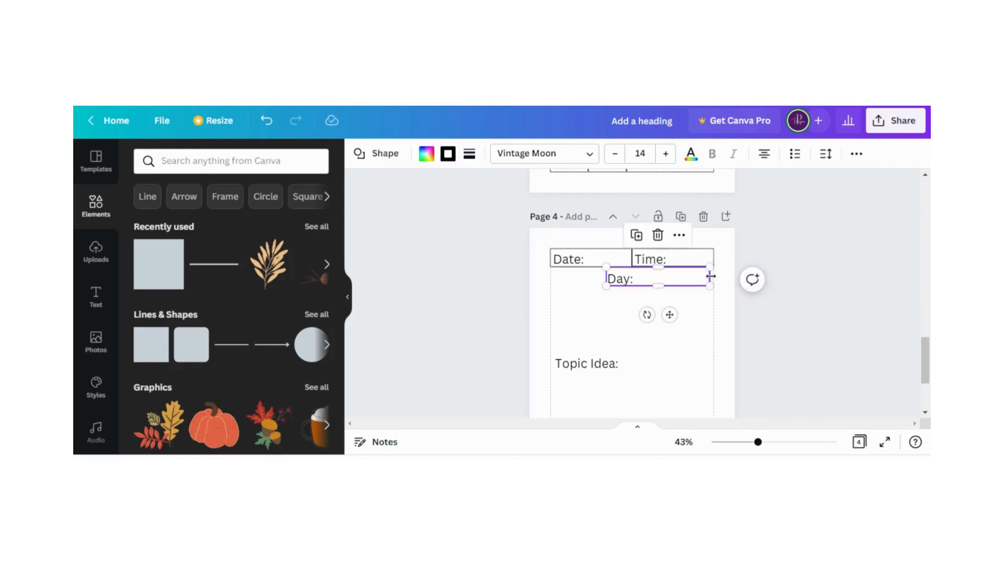
left_click_drag(710, 276, 713, 277)
left_click(597, 297)
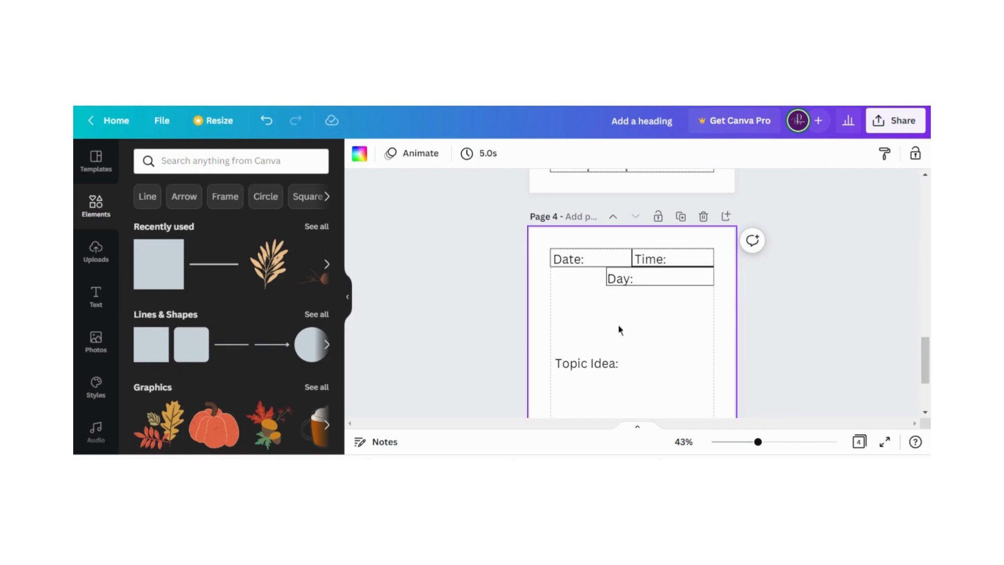
left_click_drag(591, 369, 624, 315)
left_click(569, 283)
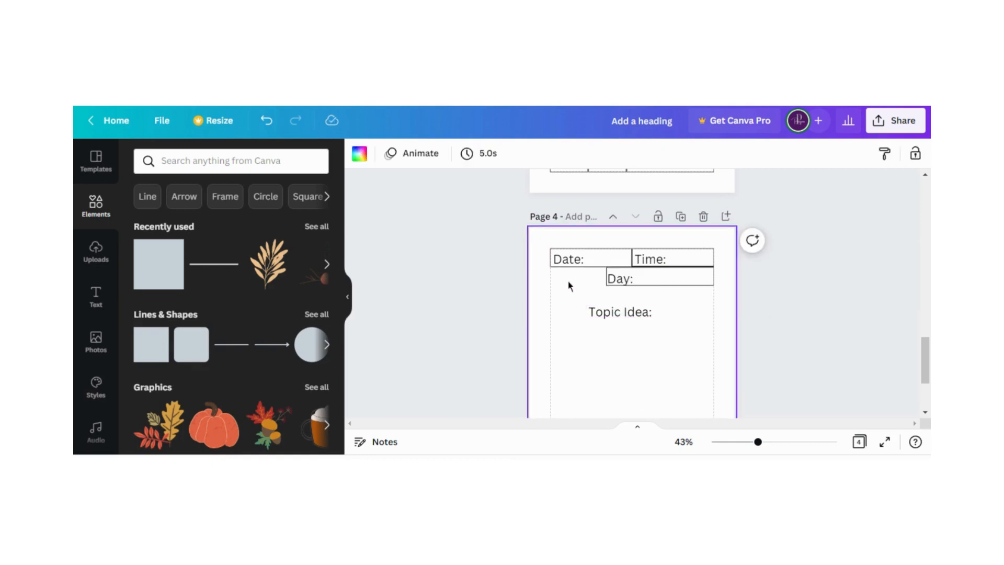
Add a subheading text over the "Day:" box and change its wording to "Monday"
left_click(657, 284)
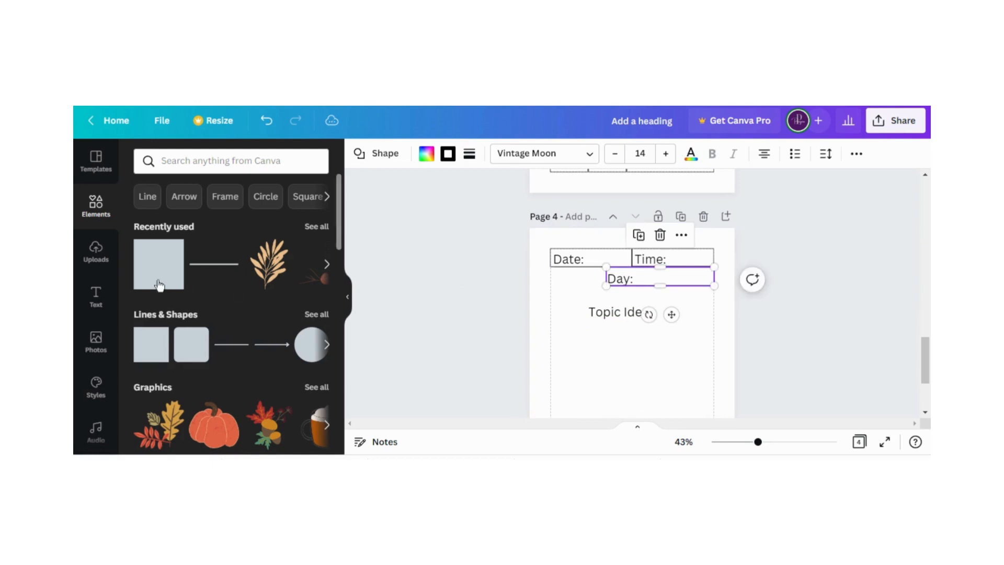
left_click(97, 298)
left_click(216, 302)
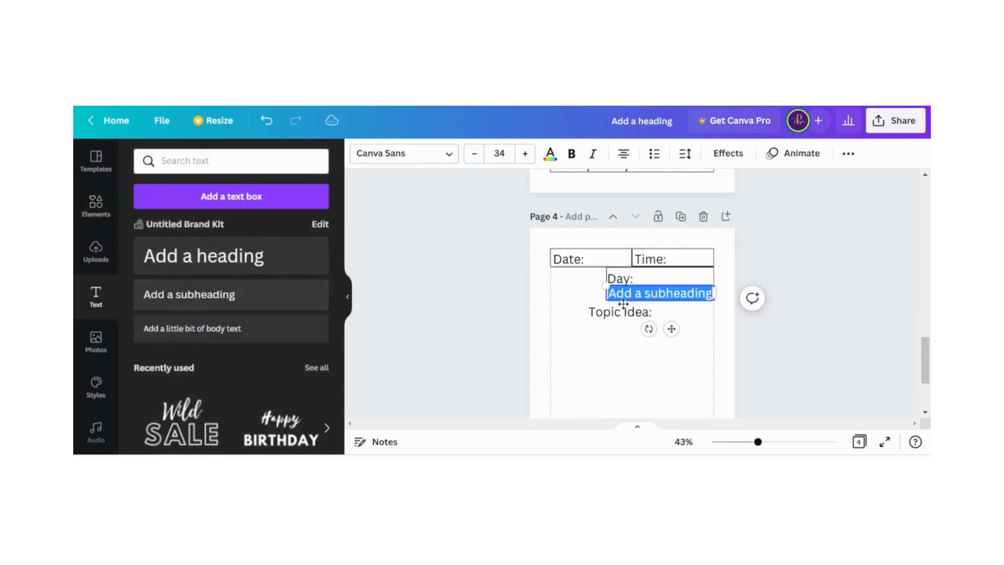
left_click(574, 294)
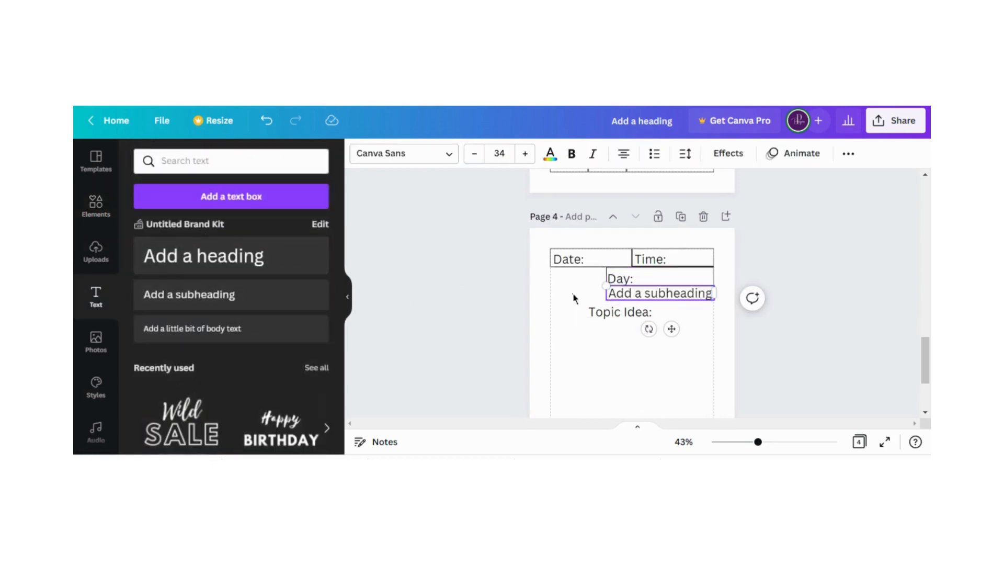
left_click_drag(663, 293, 667, 277)
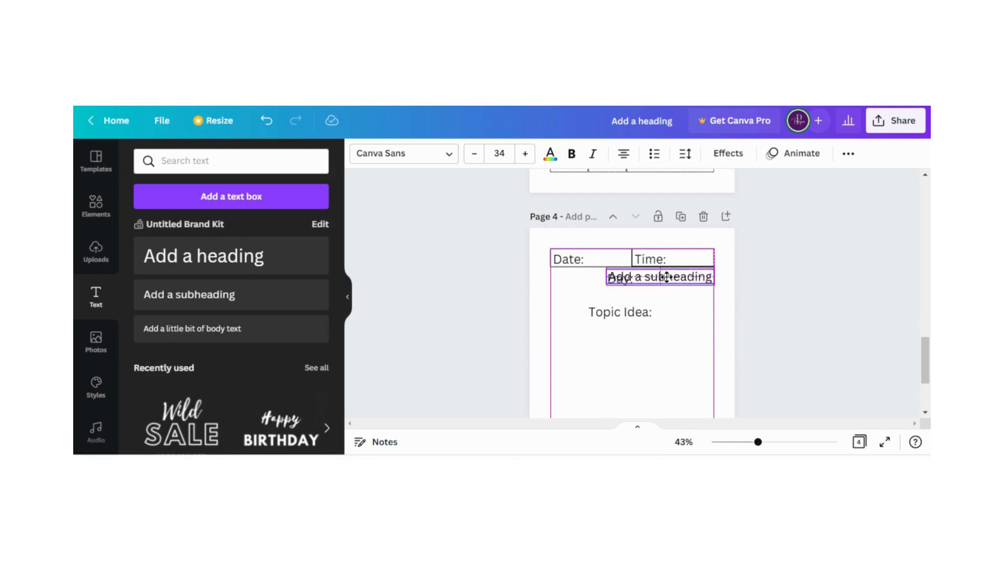
left_click(667, 276)
type("Momd")
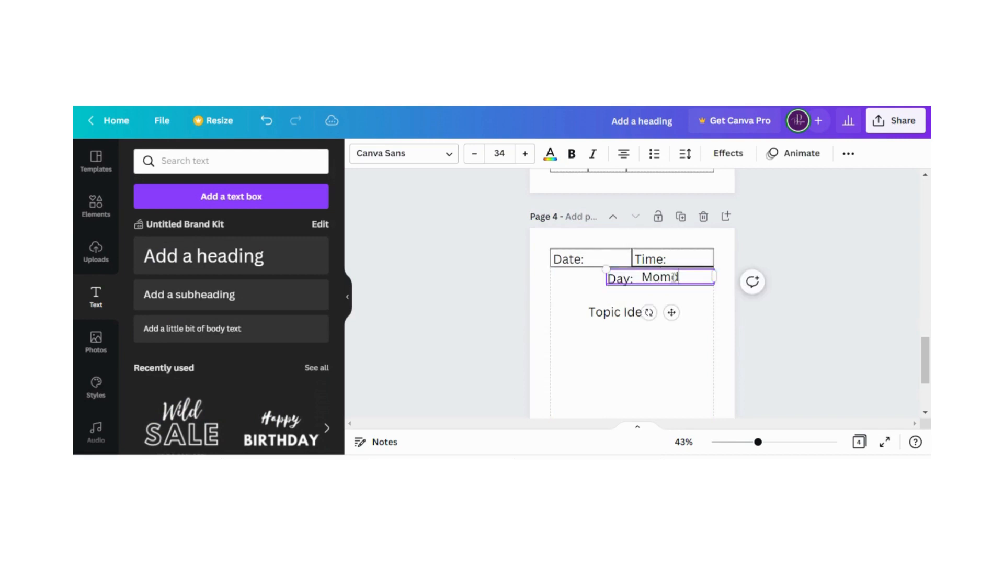
key("BackSpace")
key("BackSpace")
type("nday")
left_click(586, 295)
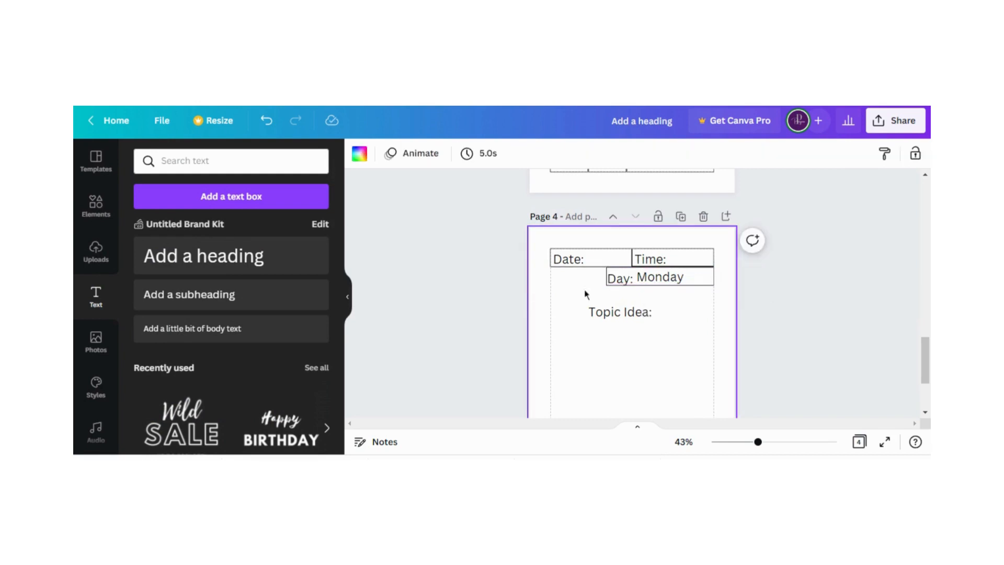
Narrow the "Monday" text box to fit beside the "Day:" label, and delete that text
left_click(667, 279)
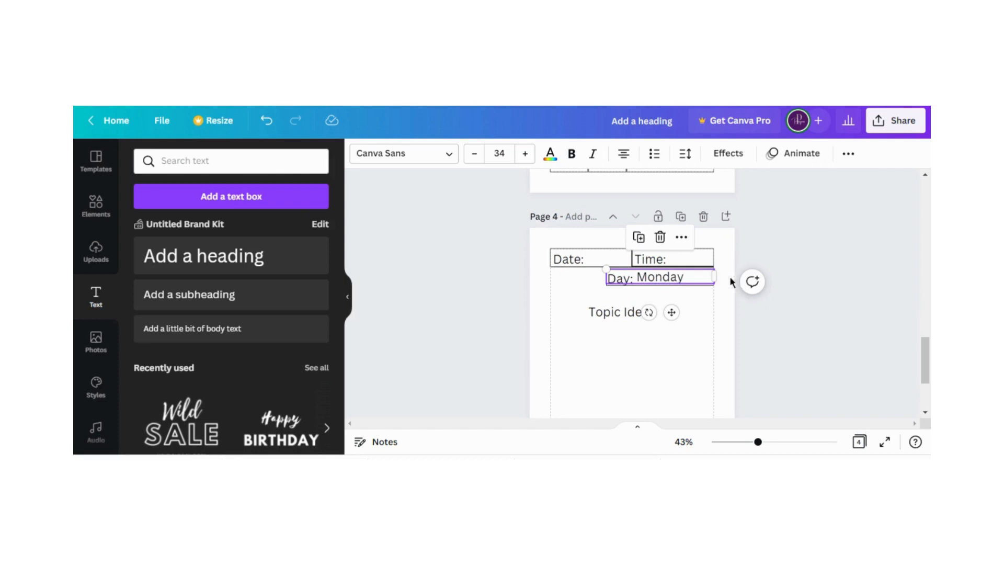
left_click_drag(717, 278, 675, 279)
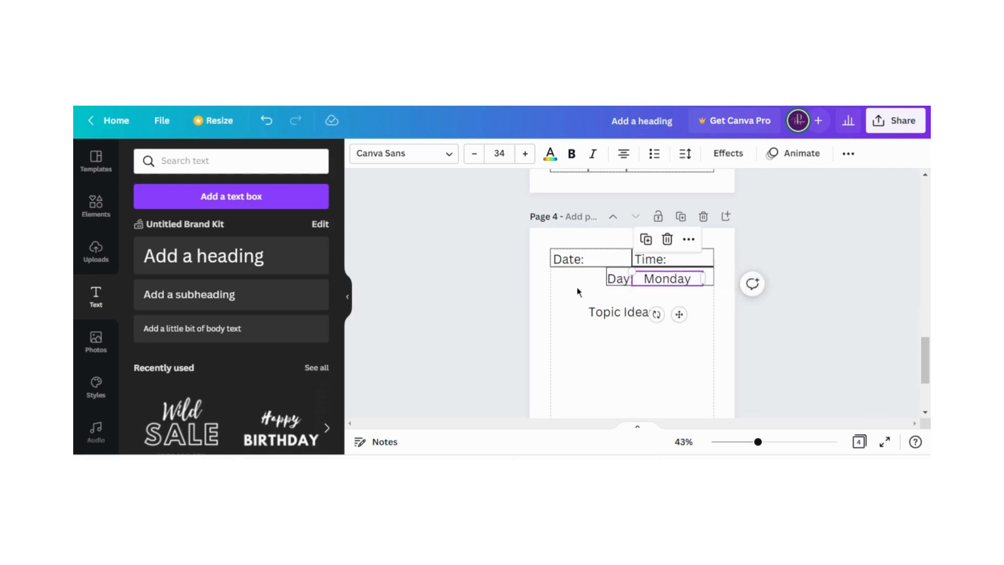
left_click(576, 287)
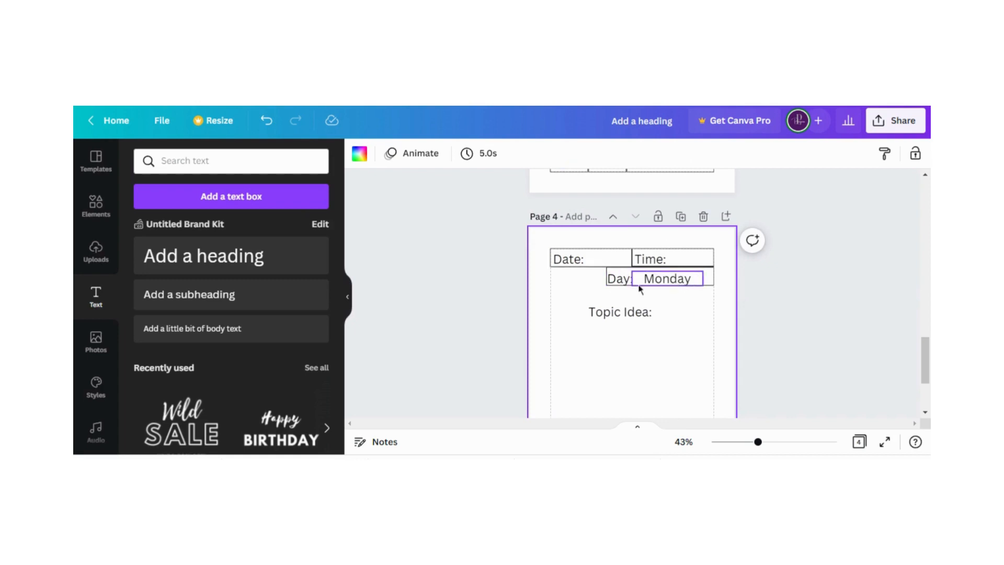
left_click(671, 279)
left_click_drag(671, 278, 686, 278)
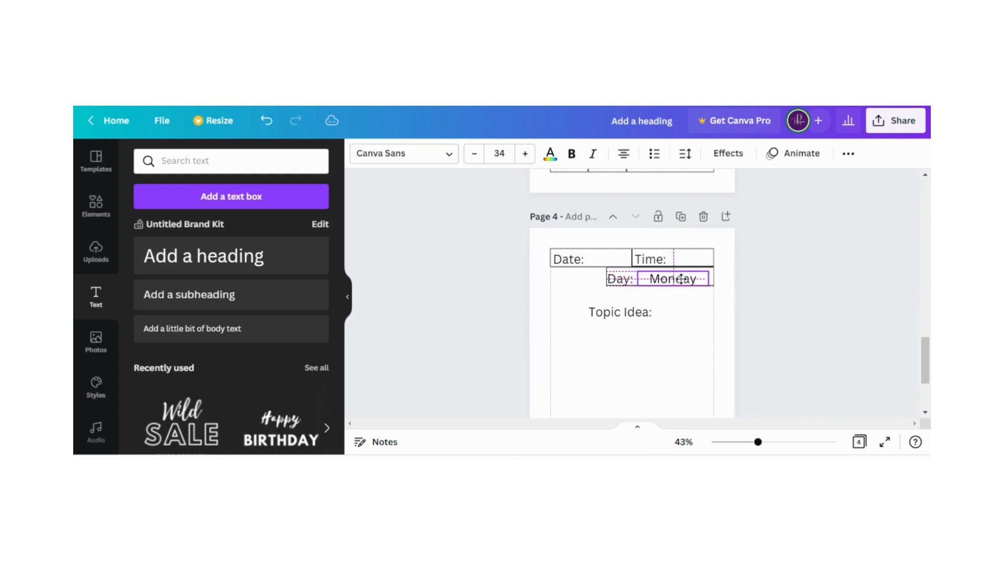
left_click(672, 239)
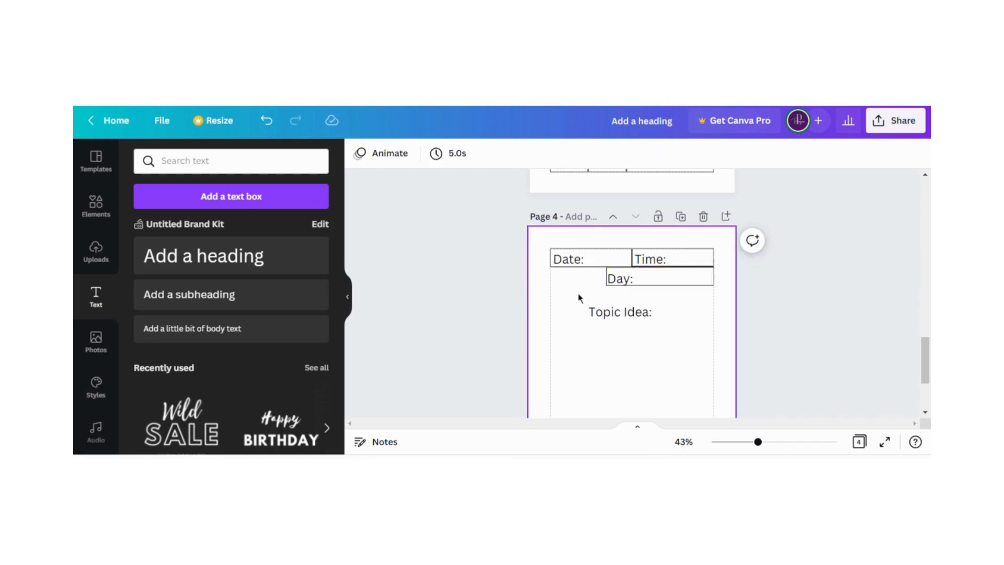
left_click(583, 283)
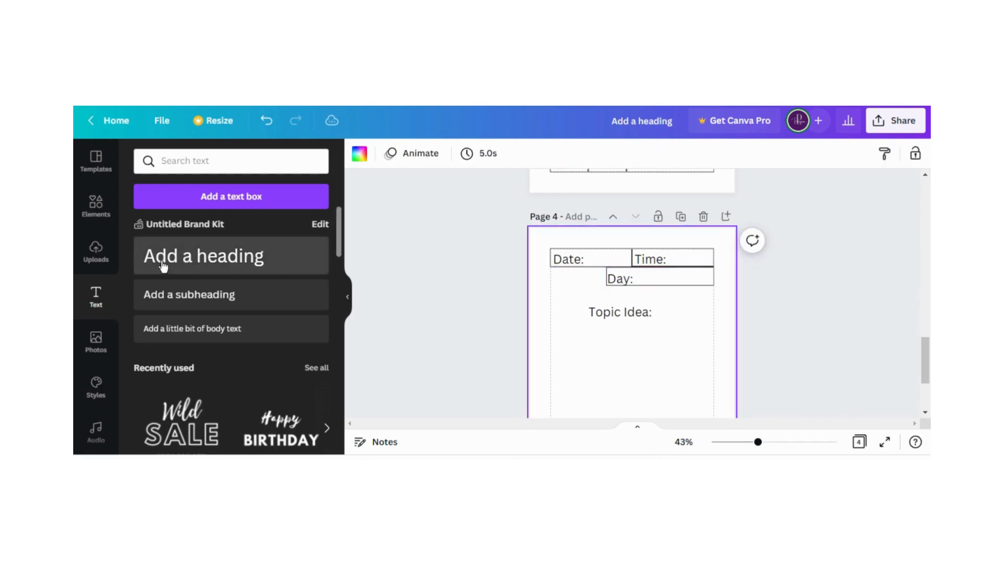
Extend the "Day:" box to the page's left margin and place its label at the box's left end
left_click(614, 279)
left_click(615, 280)
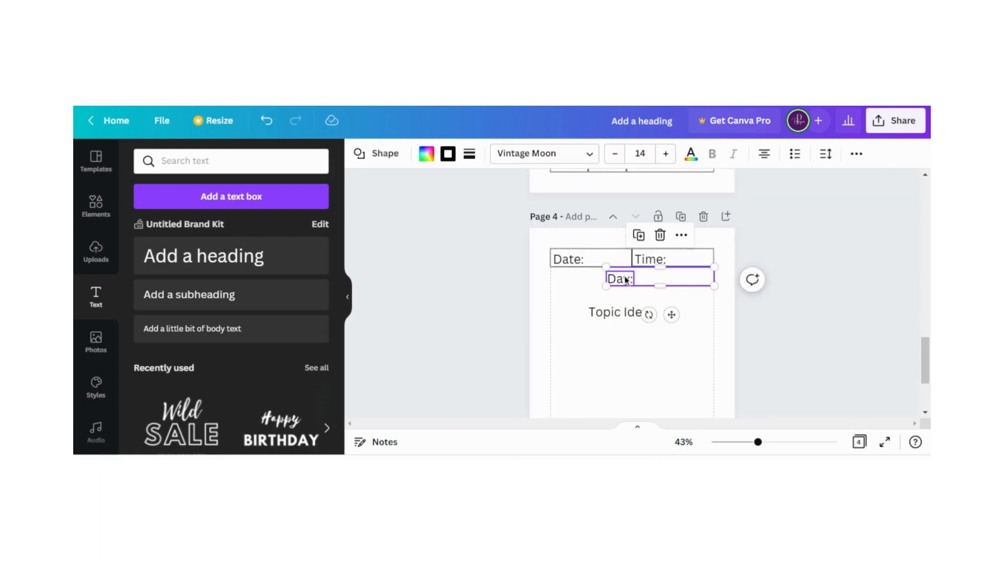
left_click_drag(606, 273, 562, 276)
left_click(543, 278)
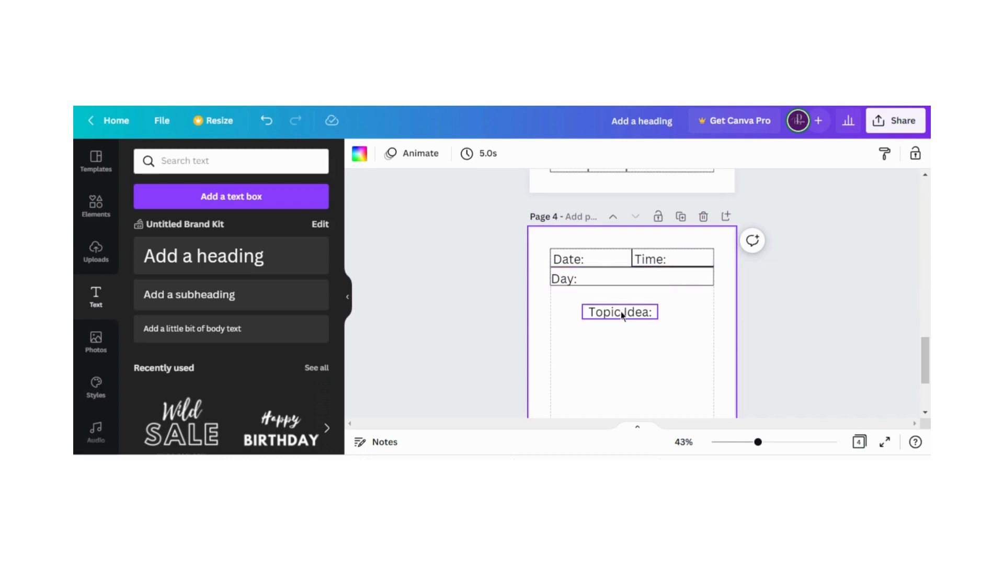
Nudge the "Day:" label slightly right and raise the "Topic Idea:" label to sit directly below the "Day:" box
left_click_drag(620, 312, 626, 302)
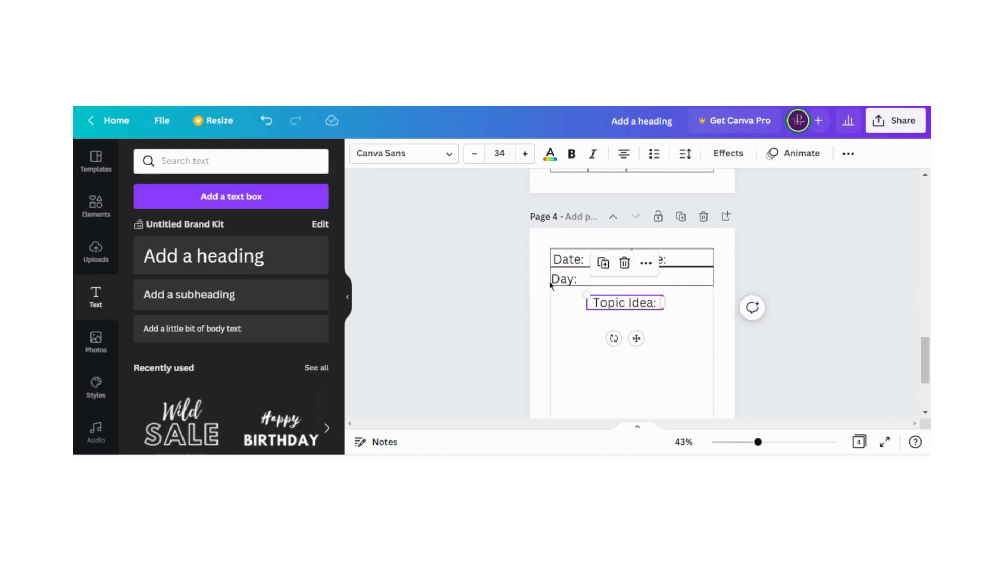
left_click(564, 282)
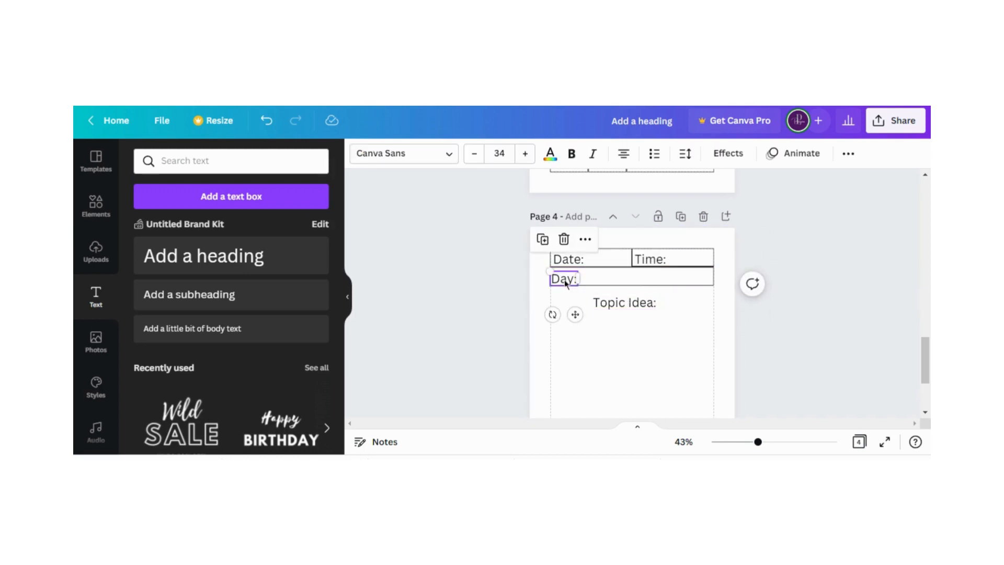
left_click_drag(564, 282, 565, 279)
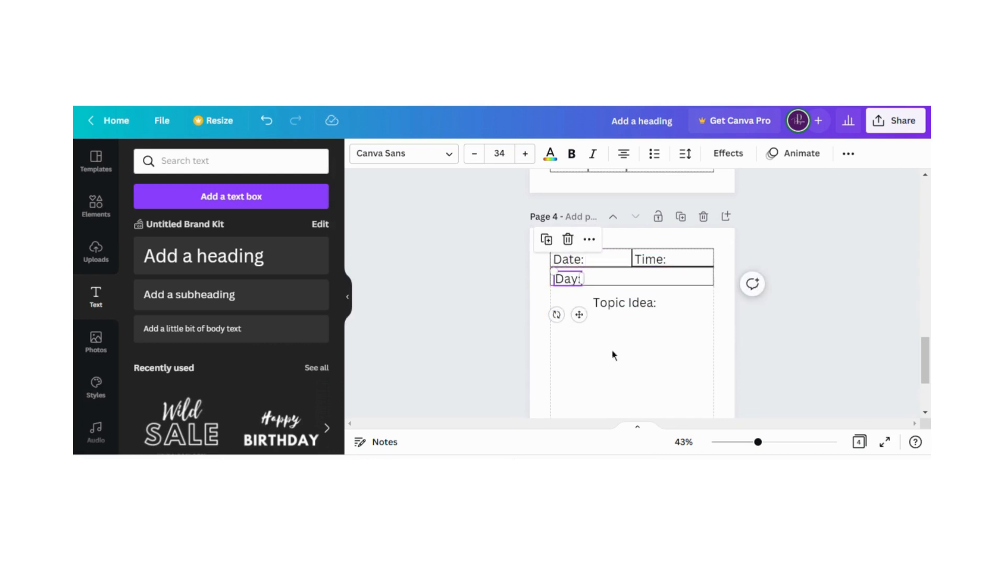
left_click(630, 347)
left_click_drag(628, 304, 626, 299)
left_click(679, 342)
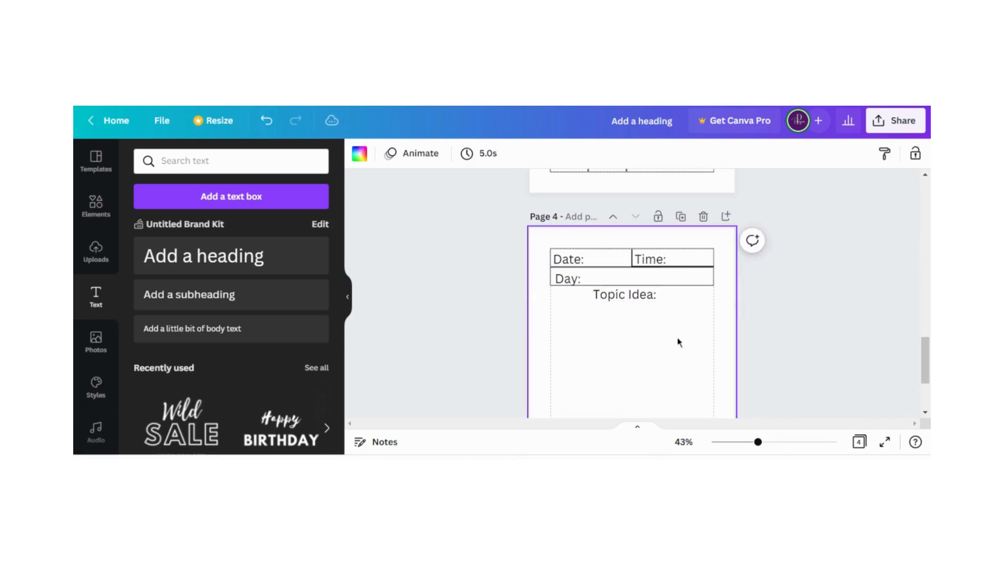
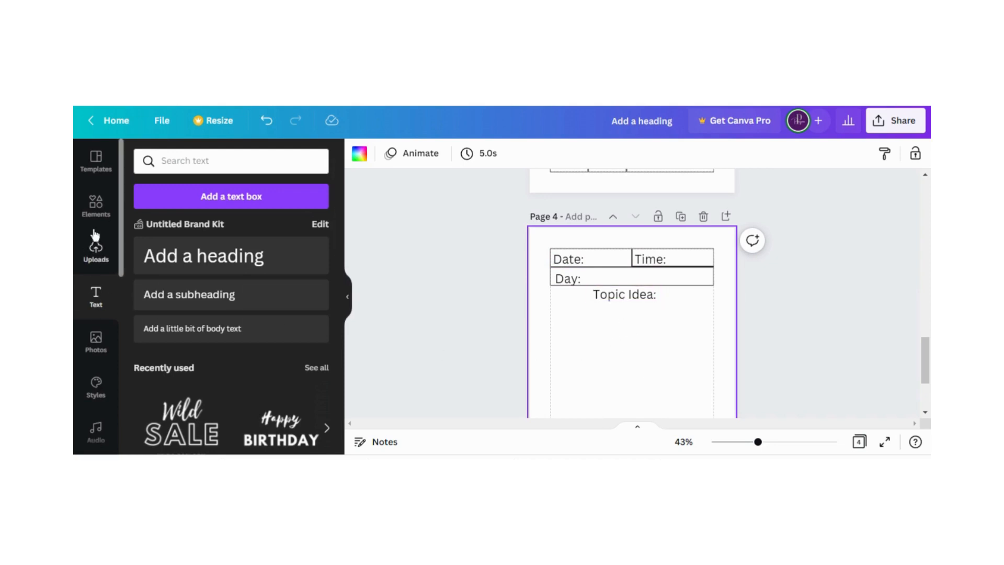
Add a horizontal line directly below "Topic Idea:" on page 4, stretch it between both page margins, and thin its line weight
left_click(94, 205)
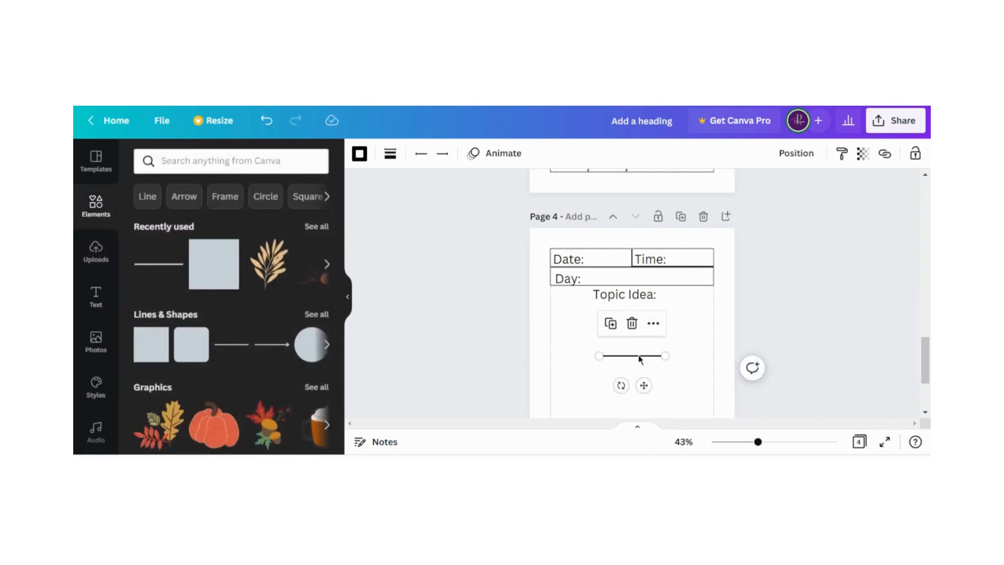
left_click_drag(639, 358, 557, 311)
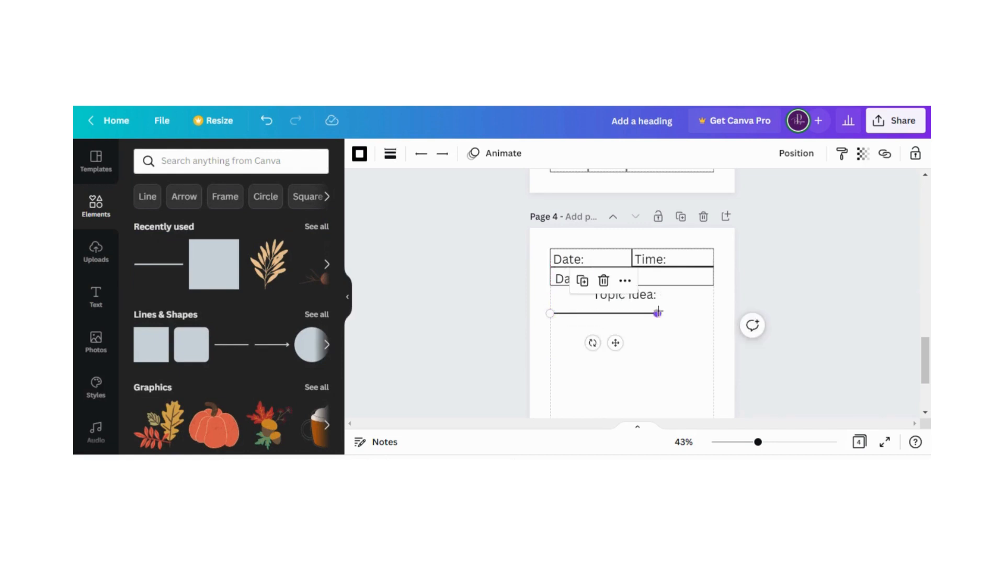
left_click_drag(658, 313, 714, 312)
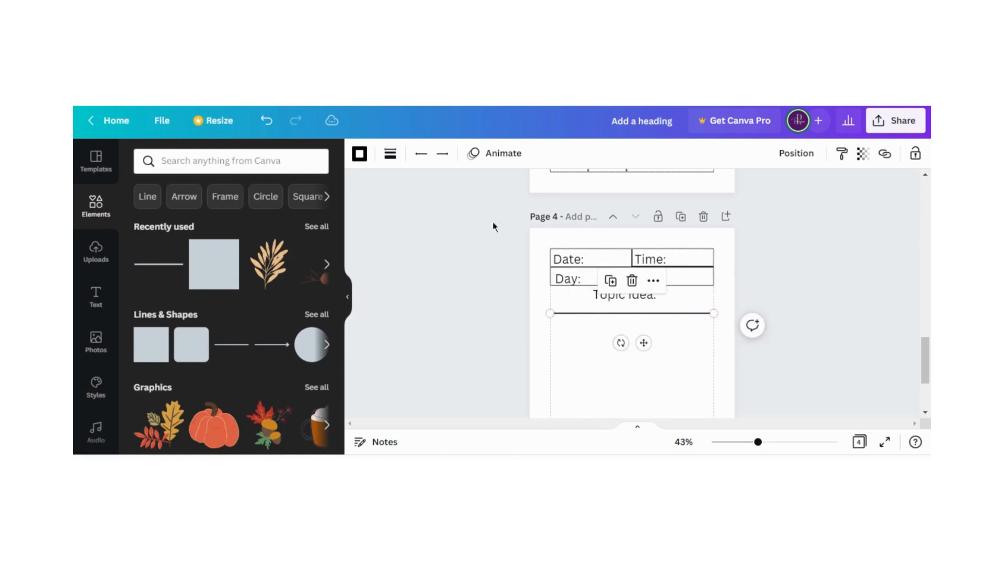
left_click(390, 154)
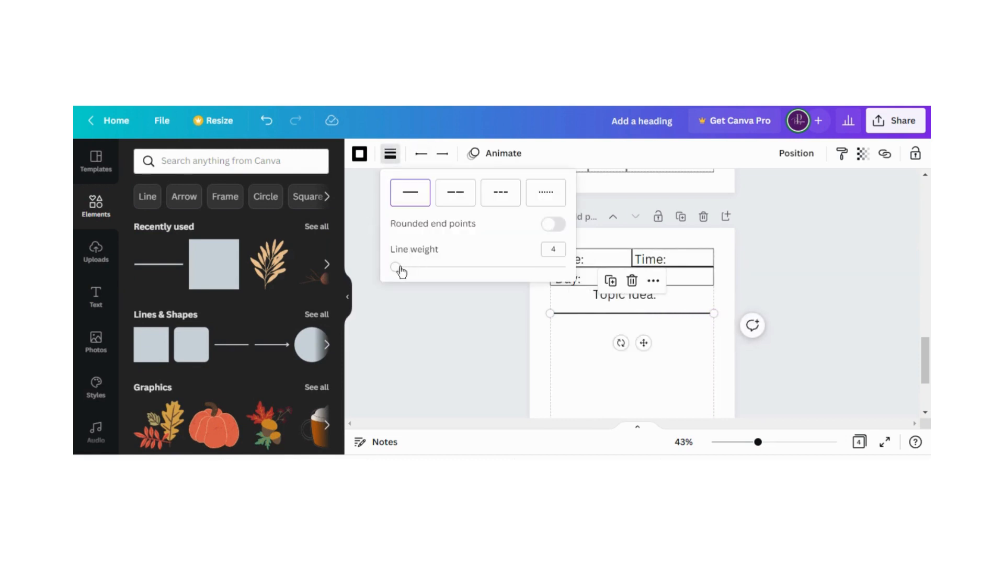
left_click_drag(401, 272, 394, 269)
left_click(432, 317)
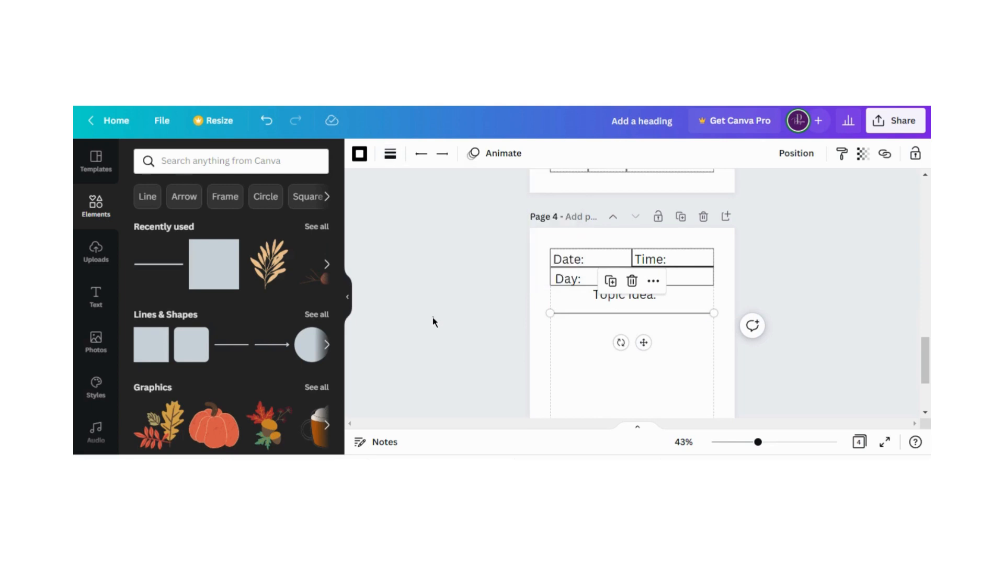
left_click(441, 318)
Duplicate the margin-to-margin line four times and move the last copy down, leaving space for the others above it
left_click(582, 314)
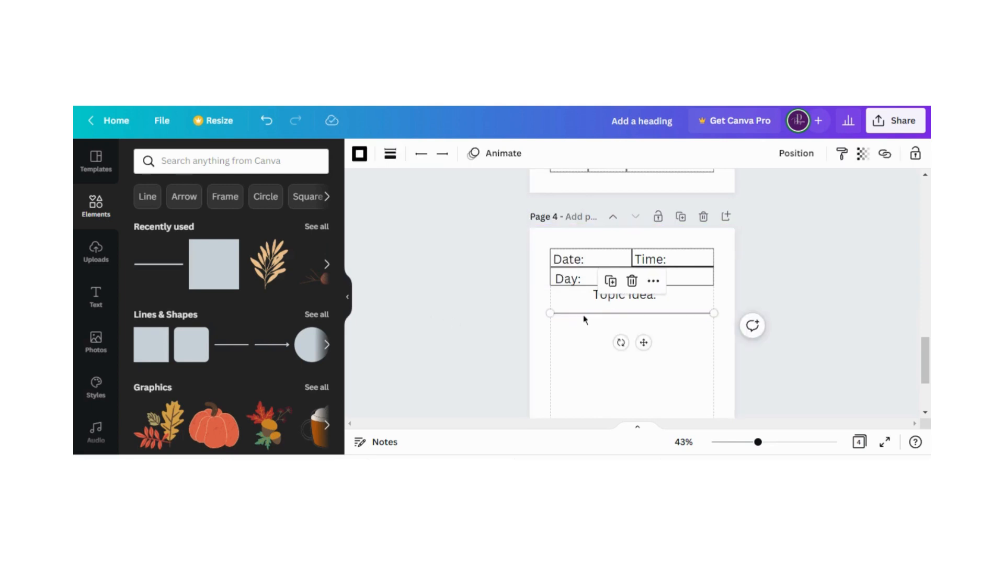
left_click(610, 281)
left_click(618, 289)
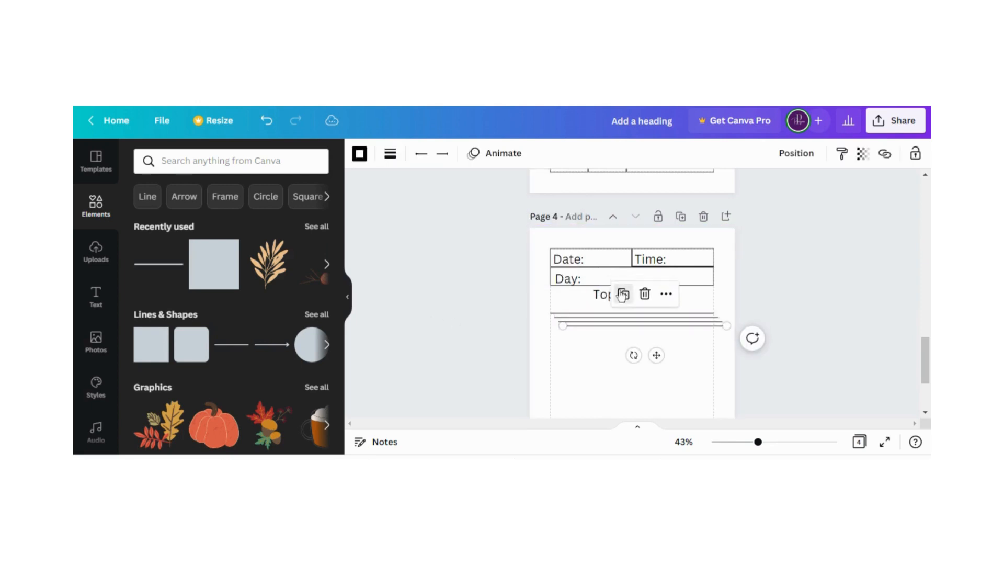
left_click(623, 294)
scroll(602, 359, "down", 2)
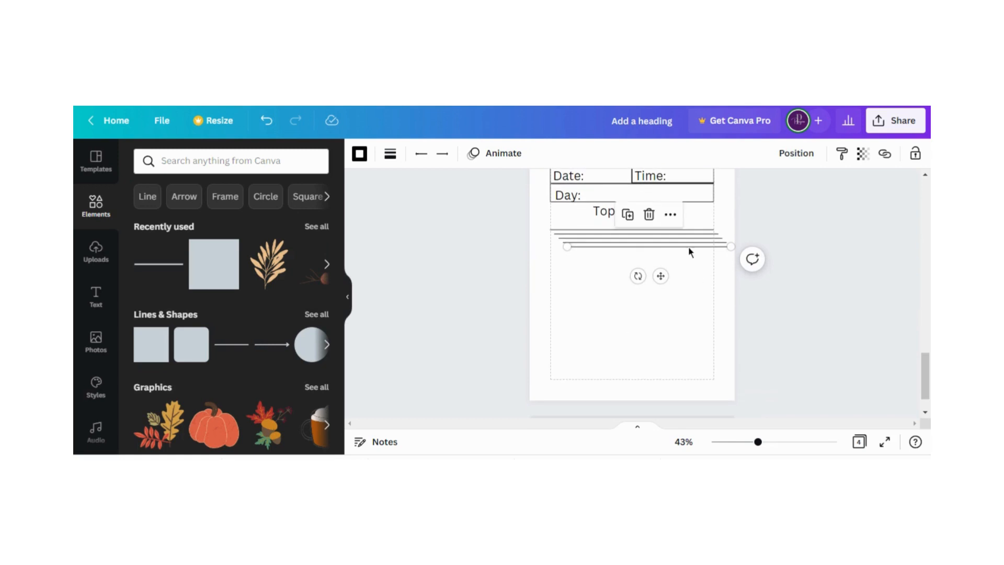
left_click_drag(688, 246, 672, 263)
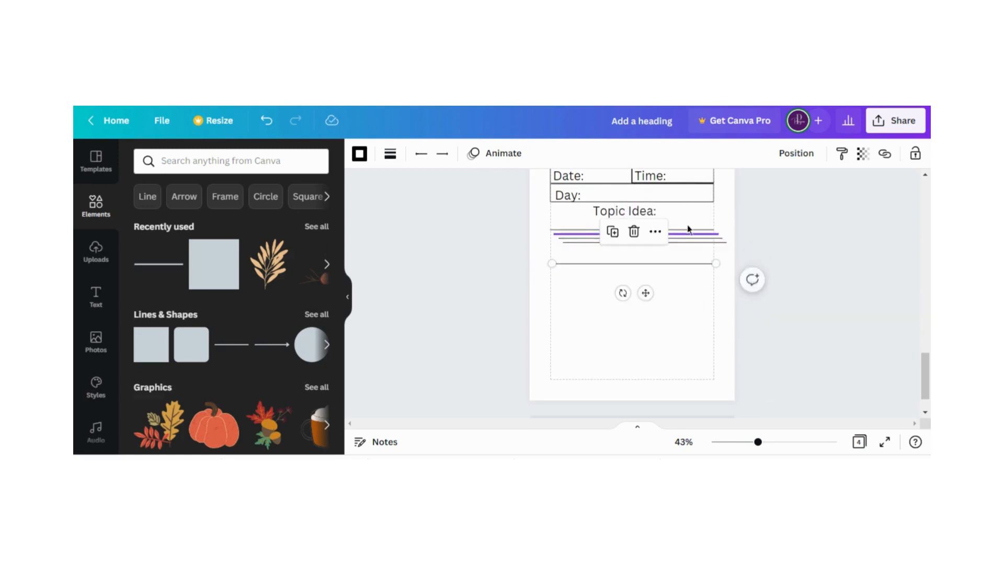
Select all five lines under "Topic Idea:" and apply Tidy up to align and space them evenly
left_click(697, 220)
left_click_drag(704, 214, 684, 272)
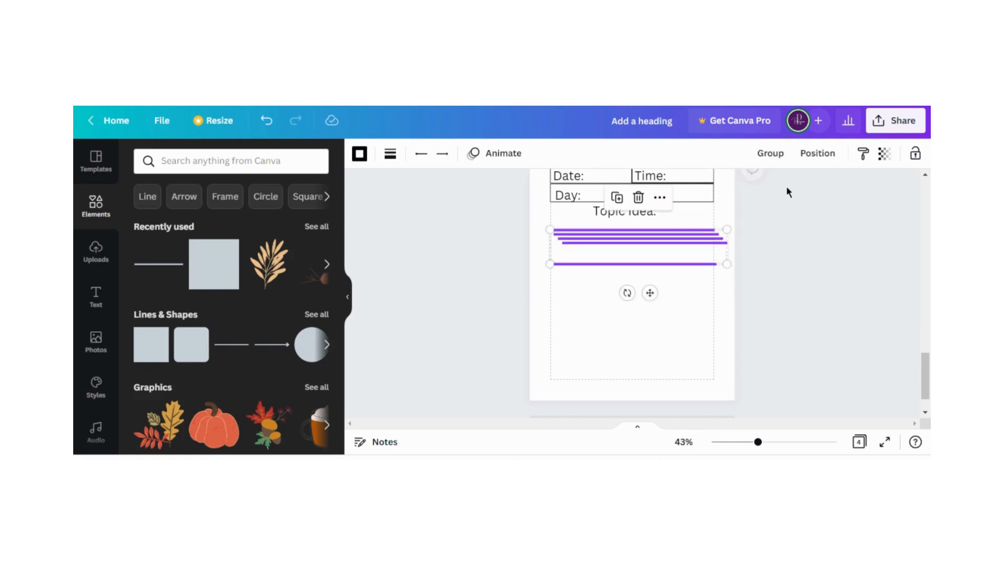
left_click(817, 154)
left_click(608, 384)
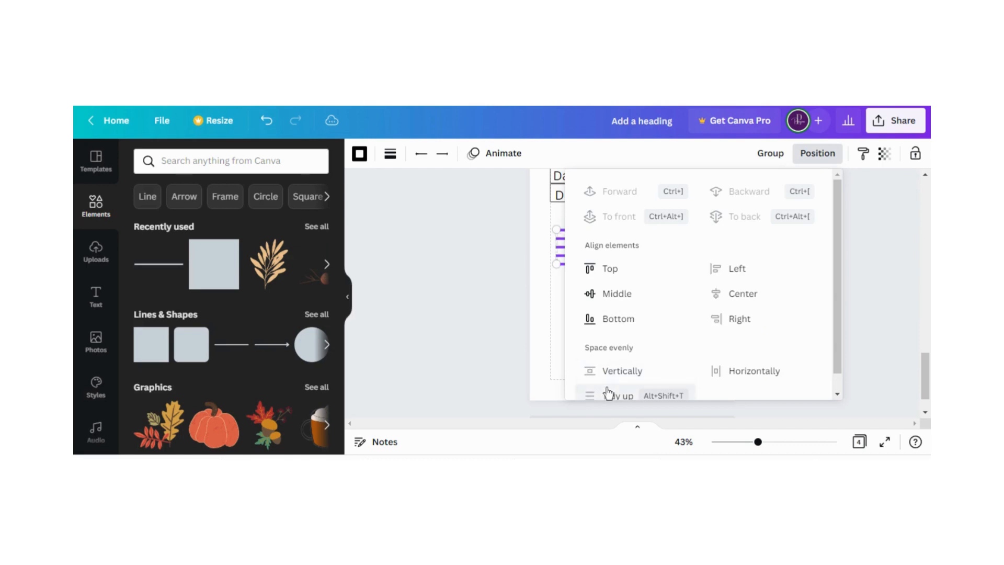
left_click(548, 284)
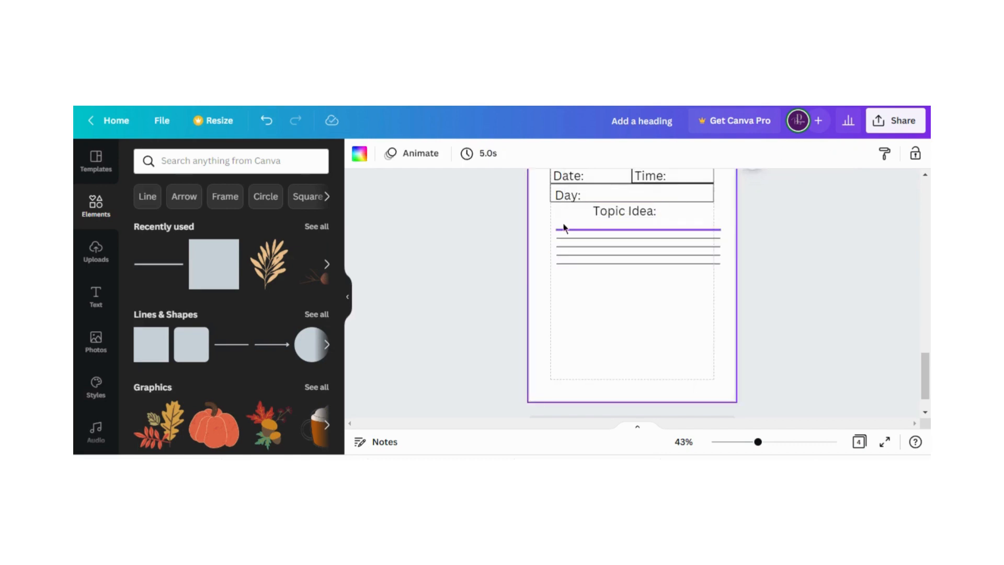
left_click_drag(723, 217, 696, 247)
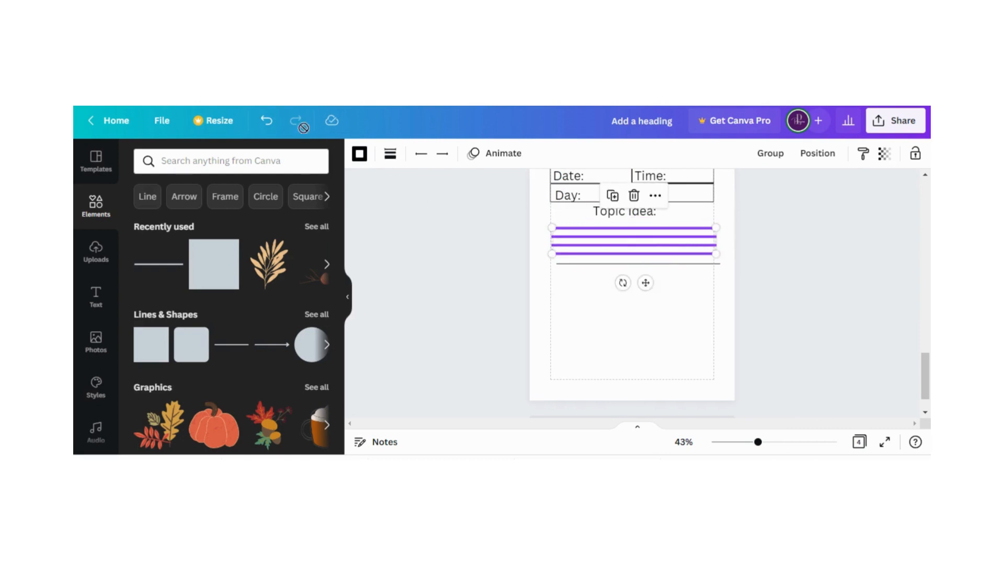
left_click(267, 121)
left_click(726, 222)
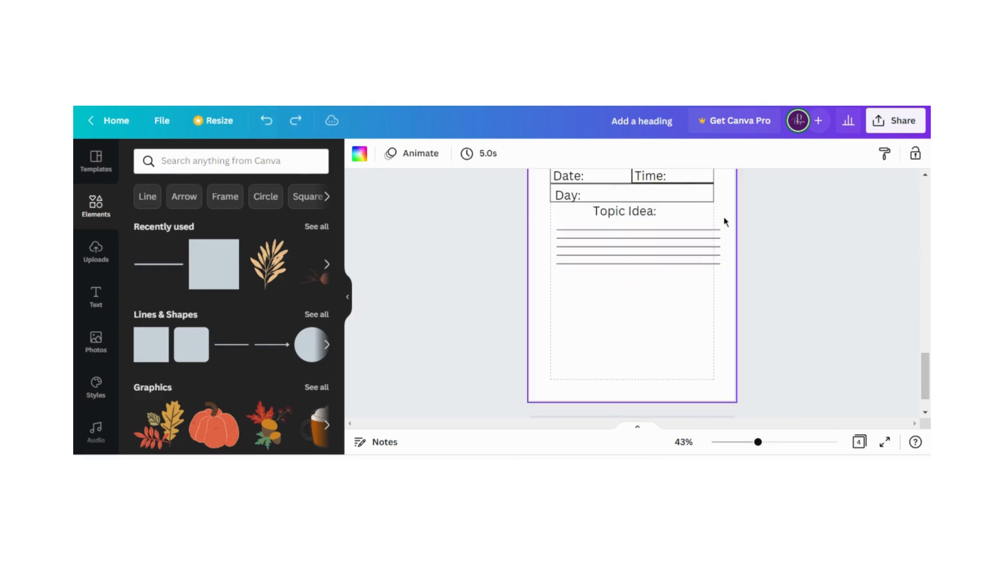
Move all five evenly spaced lines together up beneath "Topic Idea:" so their ends meet the page margins
left_click_drag(724, 220, 676, 267)
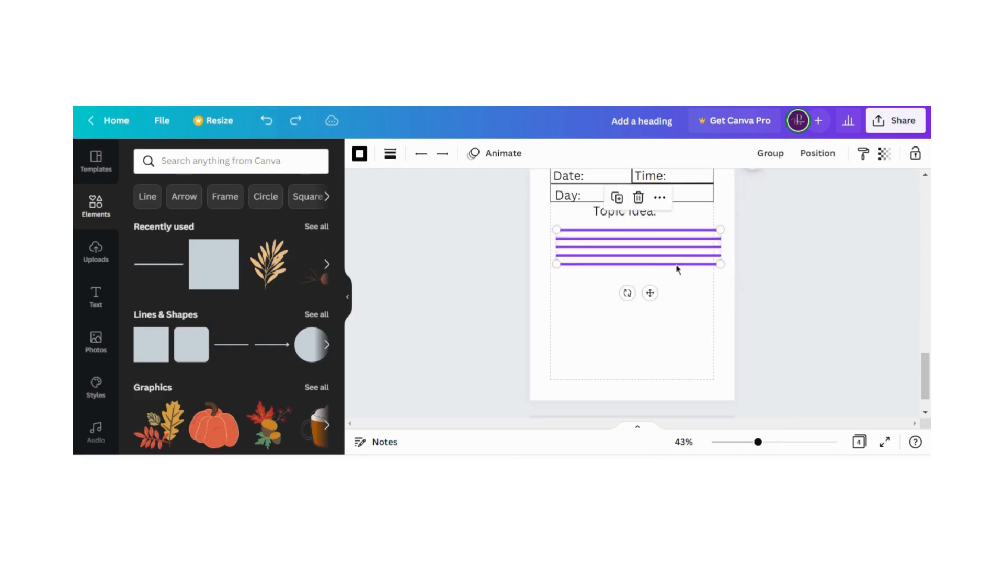
left_click(264, 122)
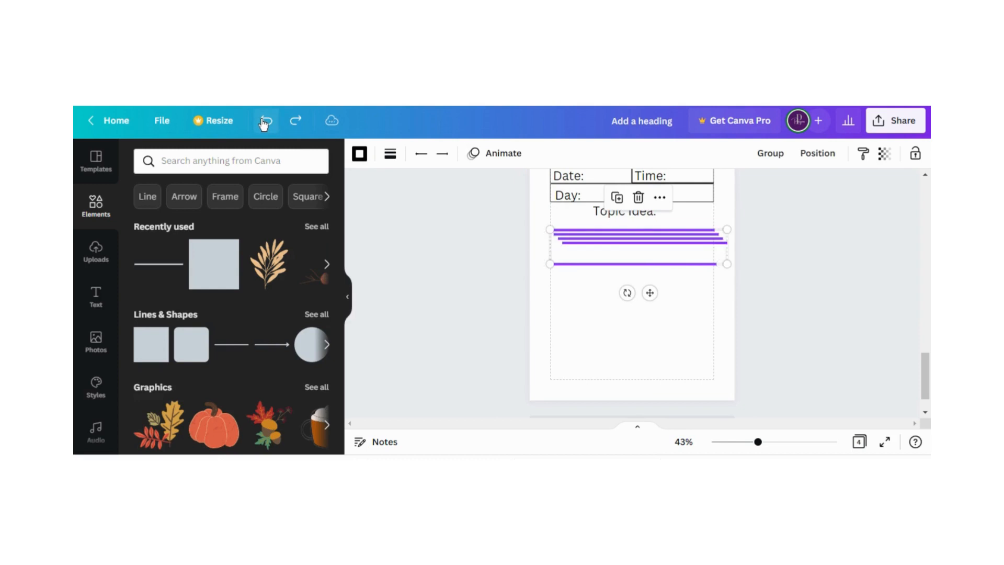
left_click(296, 121)
left_click_drag(619, 255, 612, 245)
left_click(603, 289)
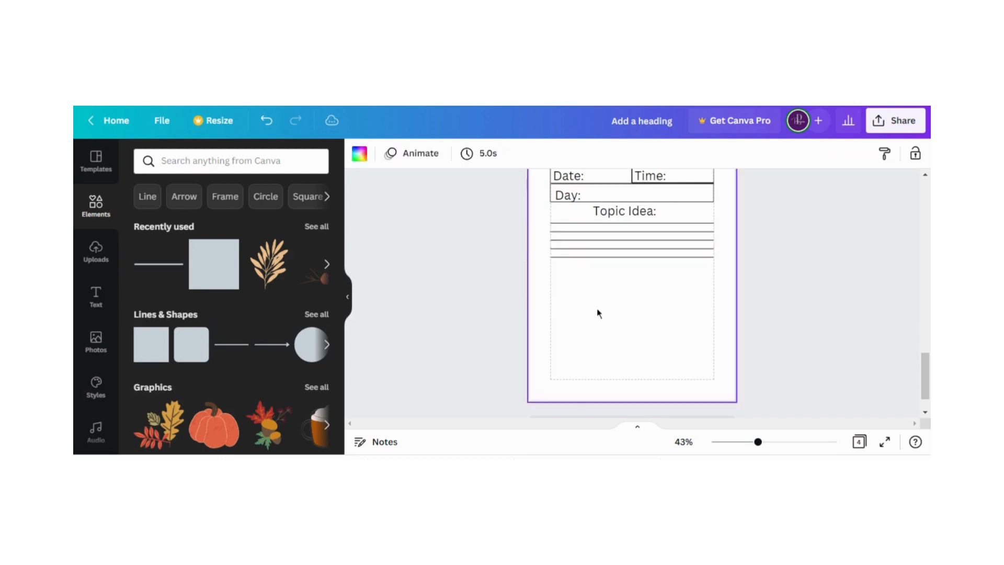
Add a square reshaped into a small rectangle below the lines at the left margin, with border weight 1 and white fill
left_click(214, 271)
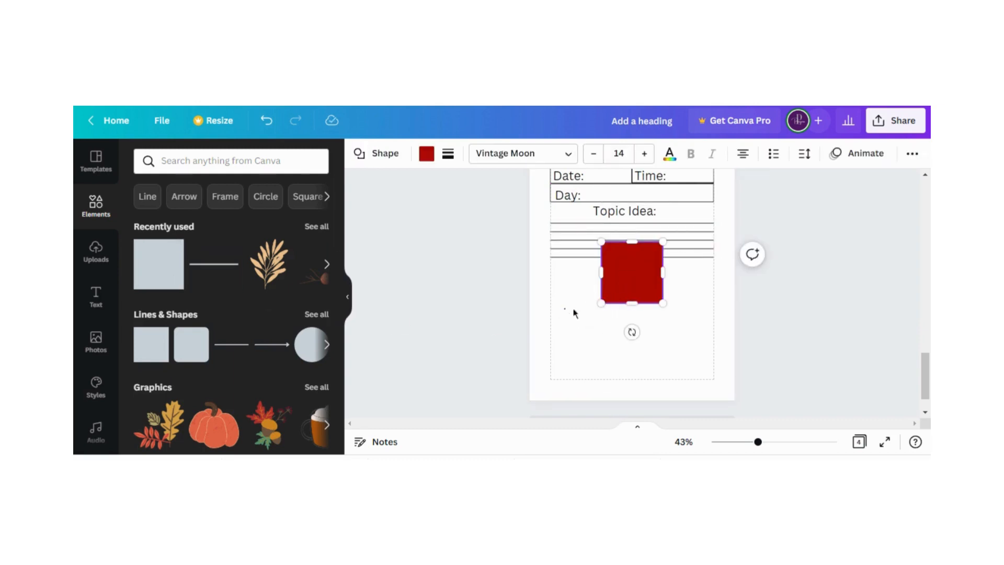
mouse_move(628, 285)
left_mouse_down()
mouse_move(587, 307)
mouse_move(577, 301)
mouse_move(625, 277)
left_mouse_up()
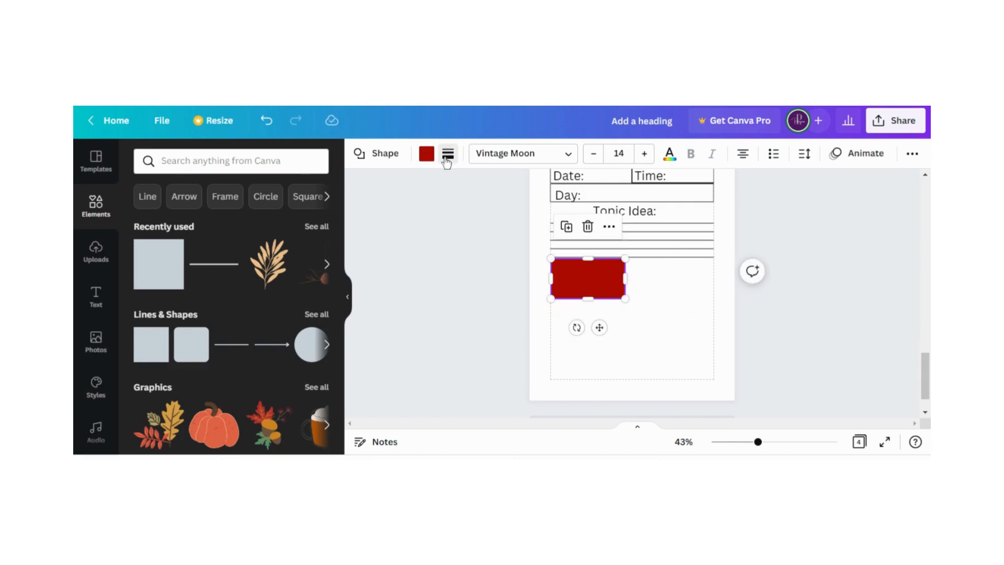
left_click(448, 153)
left_click(527, 219)
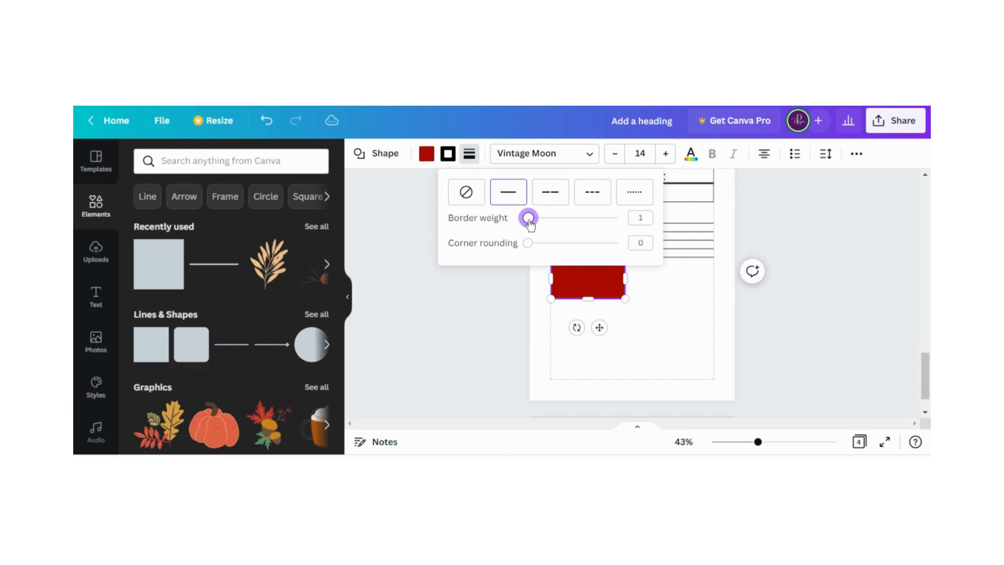
left_click(426, 154)
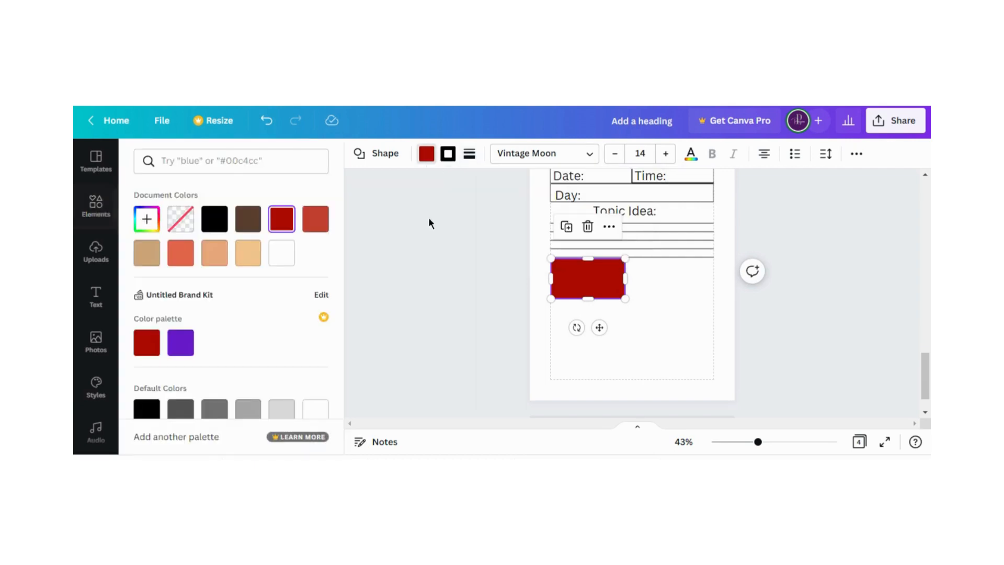
left_click(281, 253)
key("Escape")
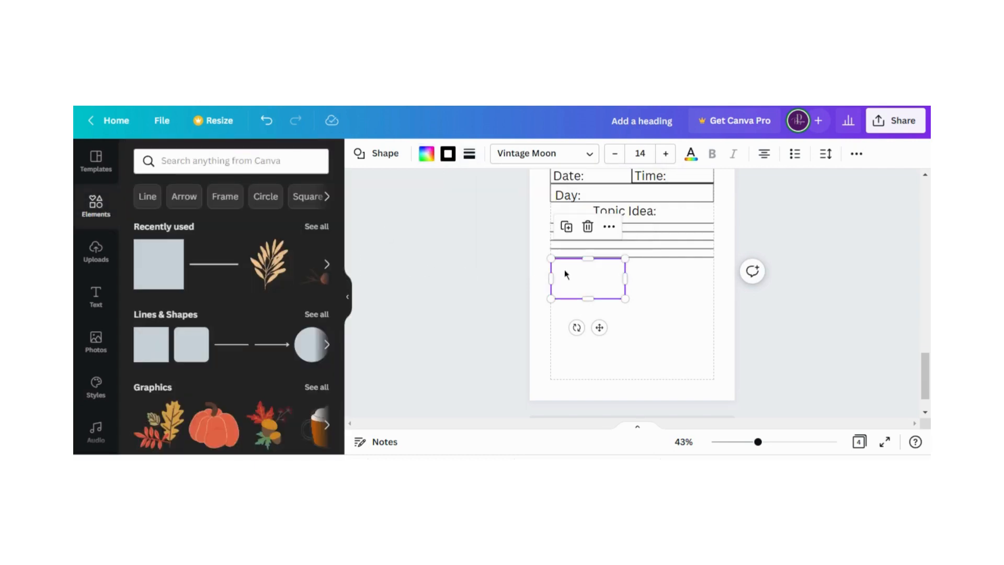
Duplicate the white box beside the original and fit both boxes edge to edge below the lines, filling the width between the margins
left_click(566, 226)
left_click_drag(581, 282, 633, 277)
left_click(620, 279)
left_click(655, 278)
left_click(585, 308)
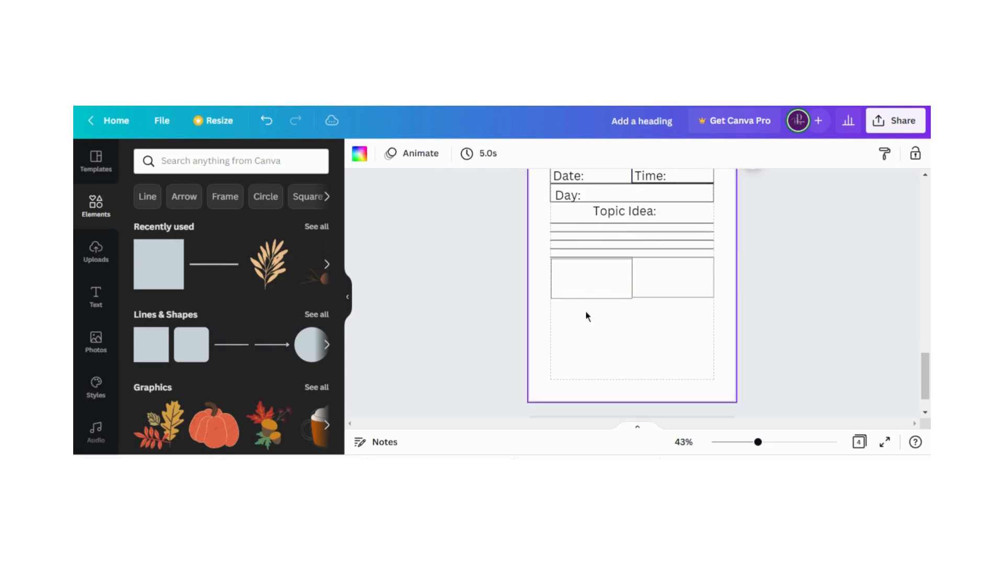
left_click(602, 291)
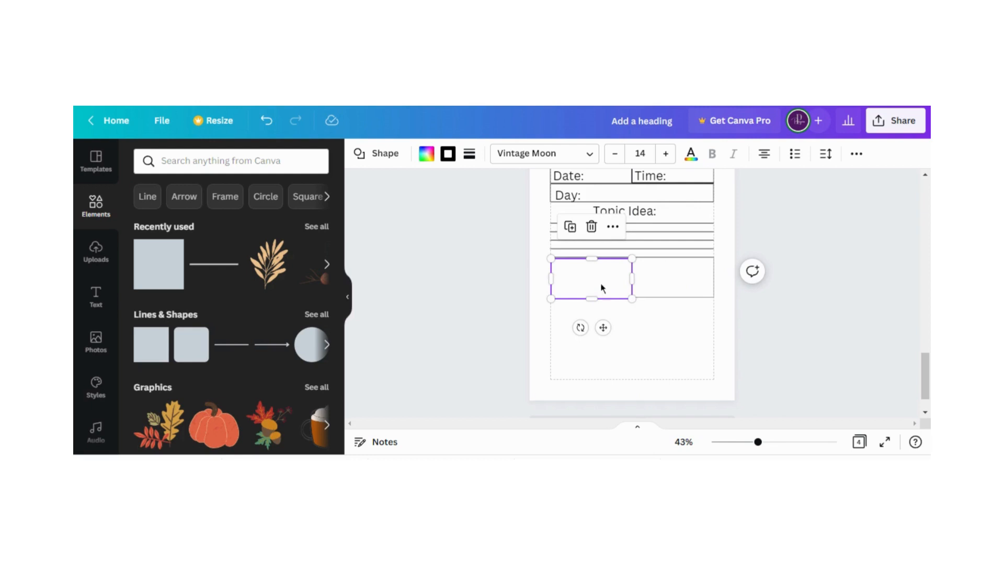
left_click_drag(602, 288, 599, 284)
left_click(593, 312)
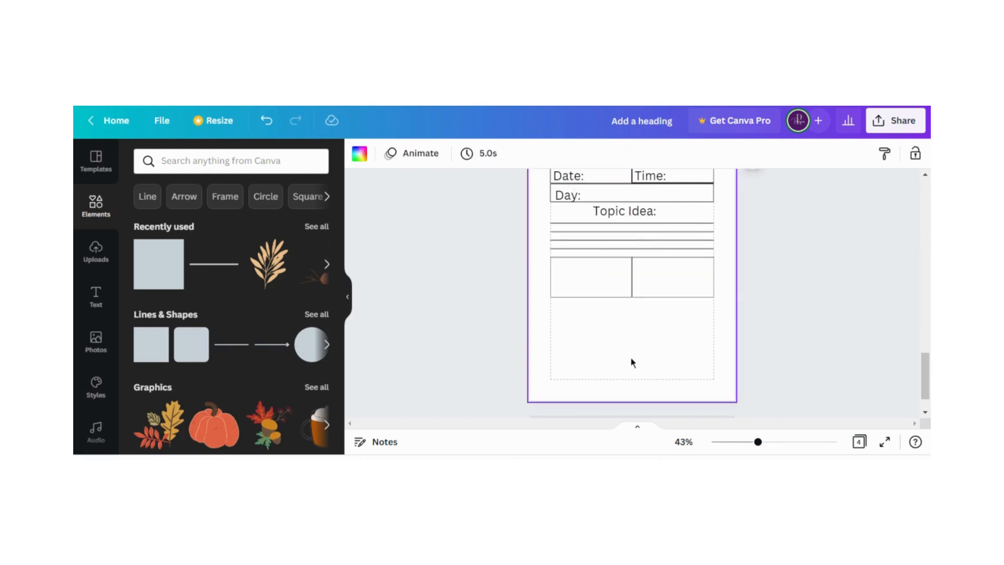
Add a square below the two boxes and stretch it to fill the remaining area down to the bottom and side margins
left_click(170, 282)
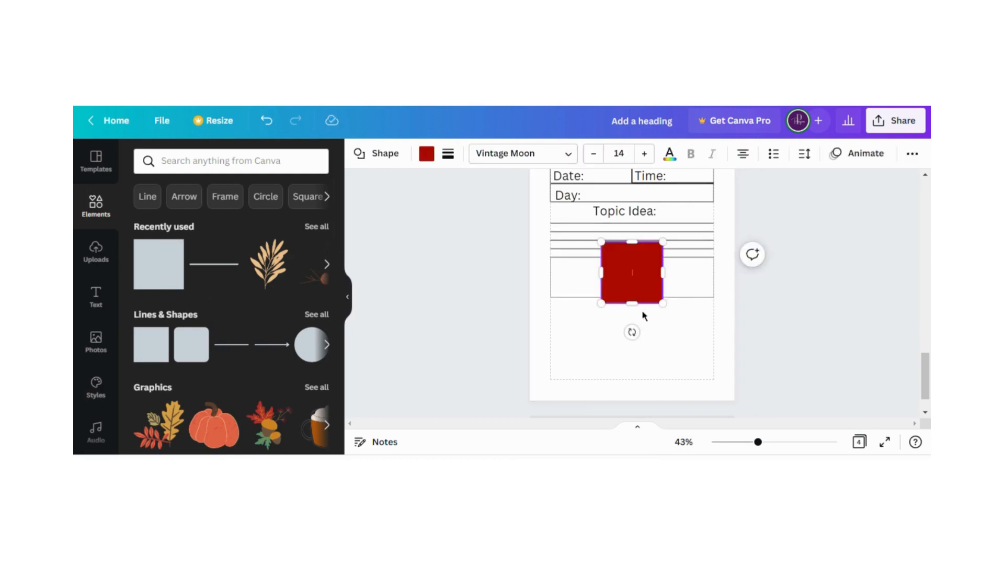
left_click_drag(644, 287, 641, 325)
left_click_drag(641, 337, 630, 374)
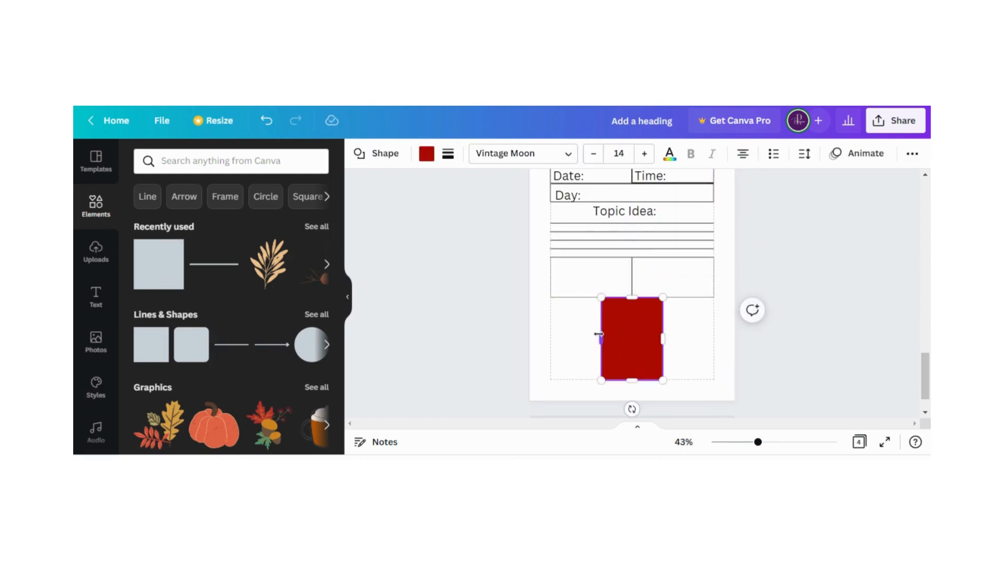
left_click_drag(600, 336, 549, 336)
left_click_drag(663, 341, 714, 340)
Give the large rectangle a solid border of weight 1 and a white fill
left_click(448, 154)
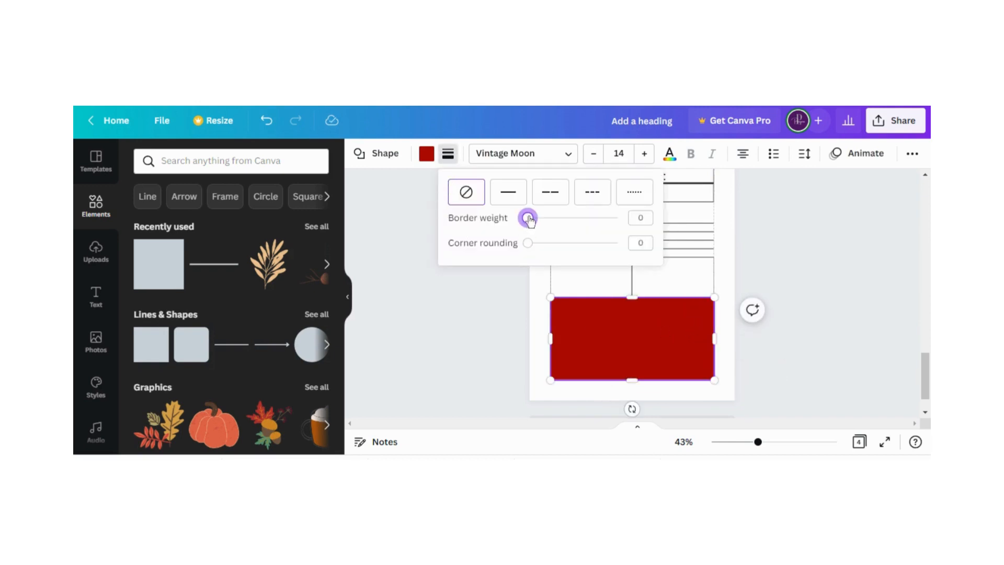
left_click_drag(528, 219, 529, 219)
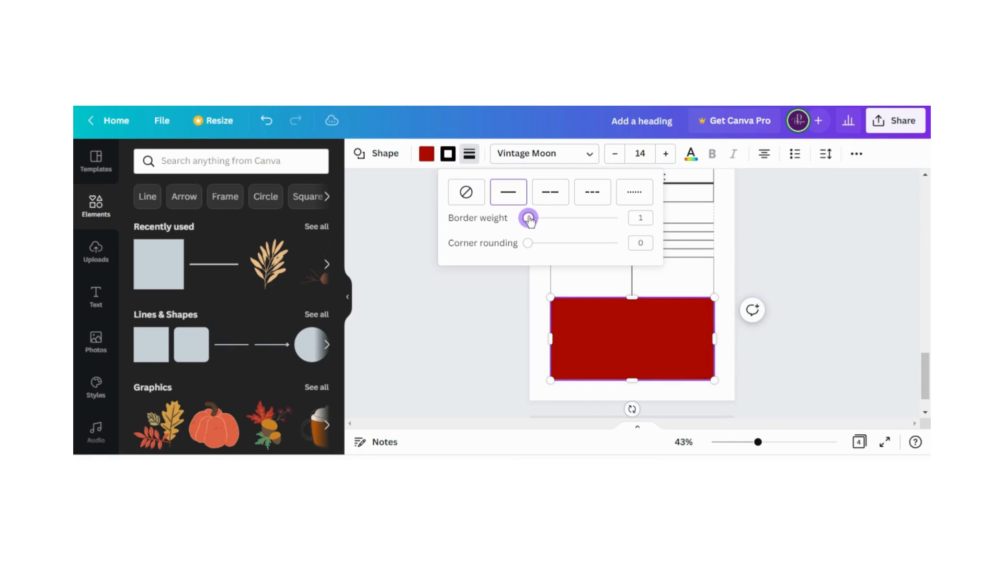
left_click(426, 154)
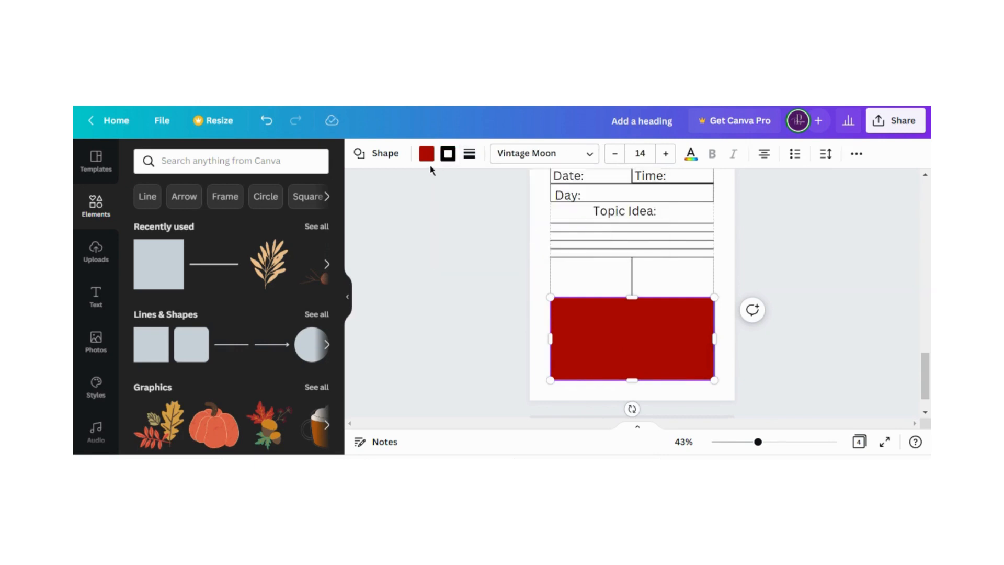
left_click(282, 254)
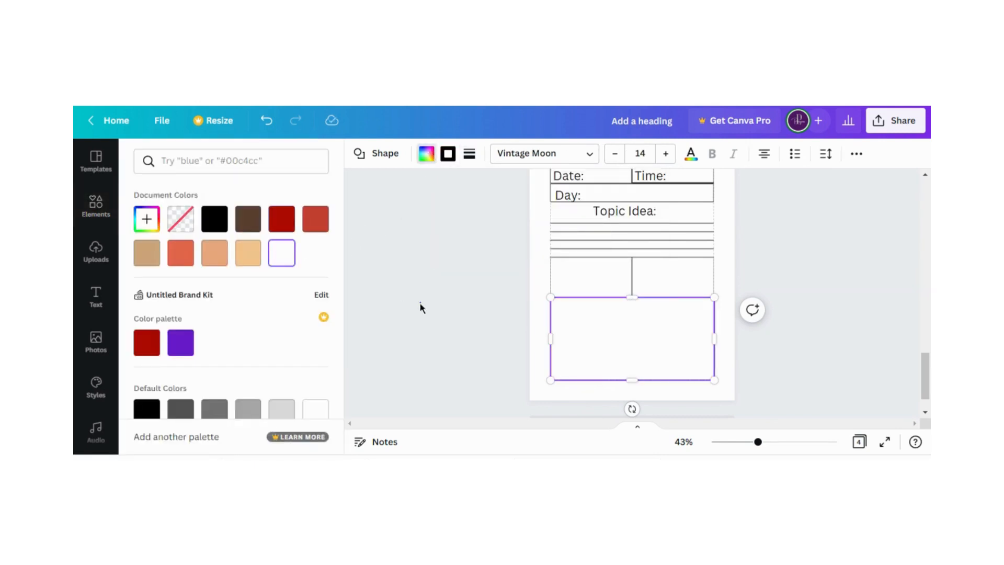
left_click(421, 303)
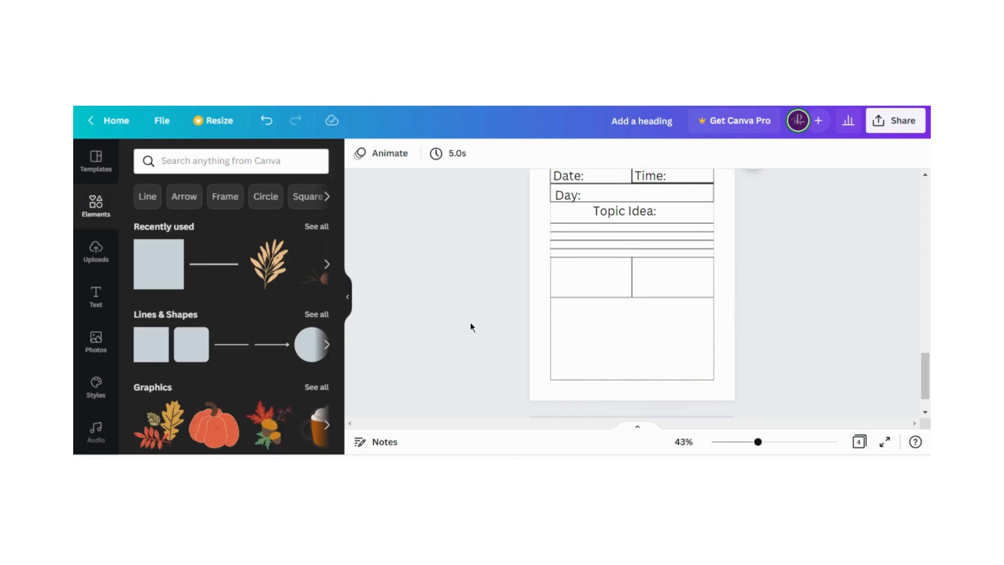
scroll(479, 336, "up", 2)
scroll(479, 336, "down", 2)
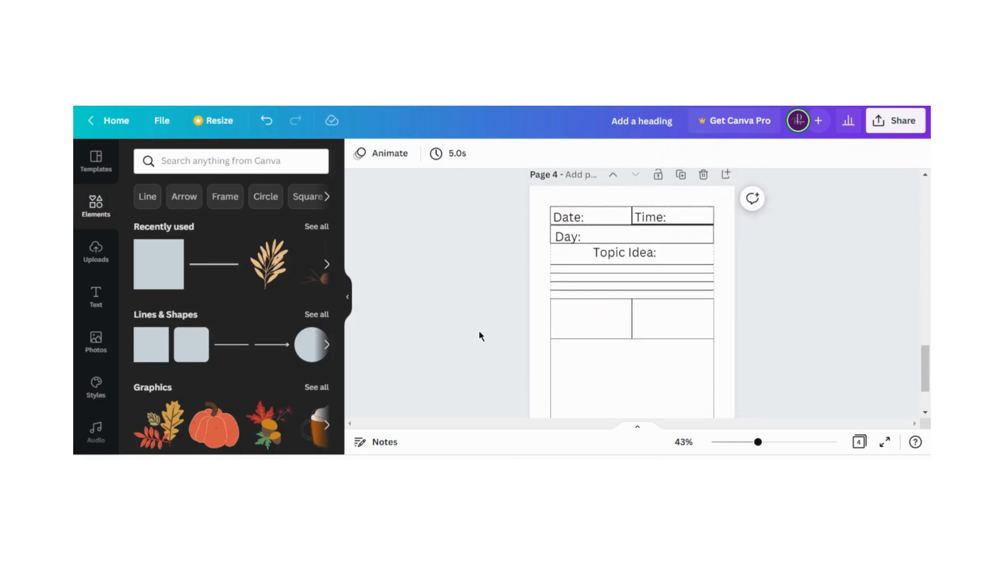
scroll(481, 336, "up", 5)
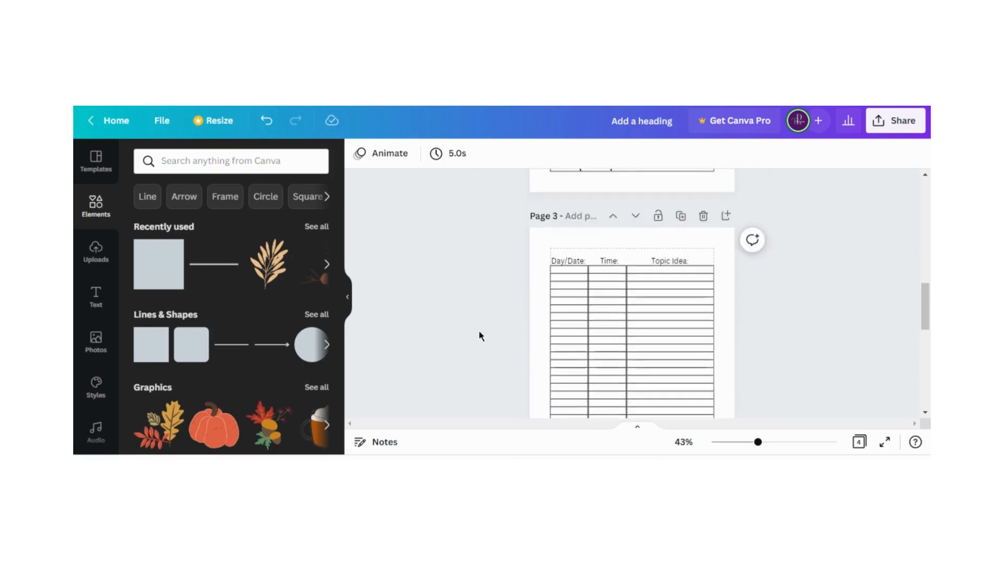
scroll(489, 308, "up", 4)
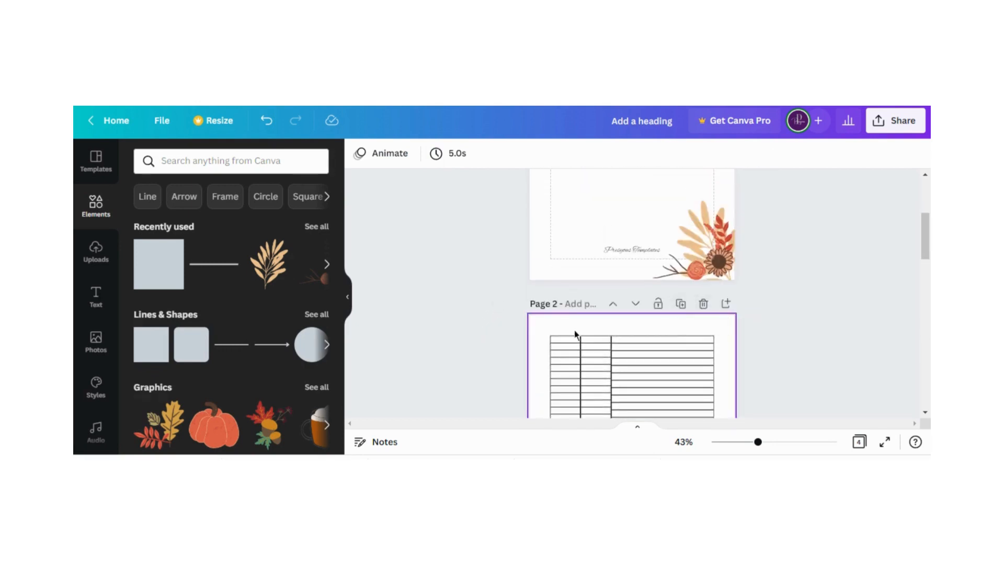
scroll(532, 331, "down", 3)
scroll(708, 307, "up", 1)
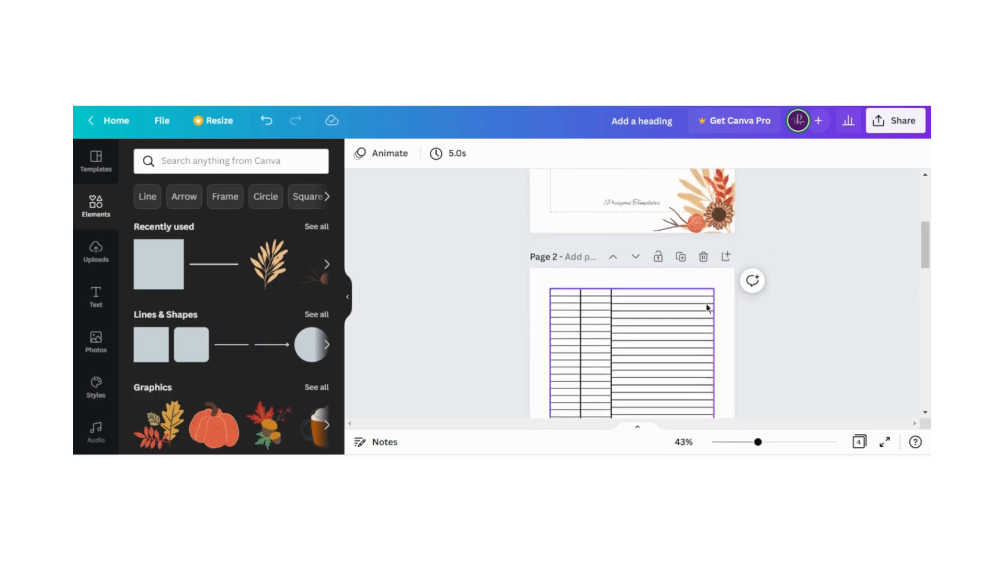
Review the schedule tables on pages 2 and 3 and the layout of boxes and lines on page 4
scroll(680, 303, "down", 5)
scroll(681, 318, "down", 3)
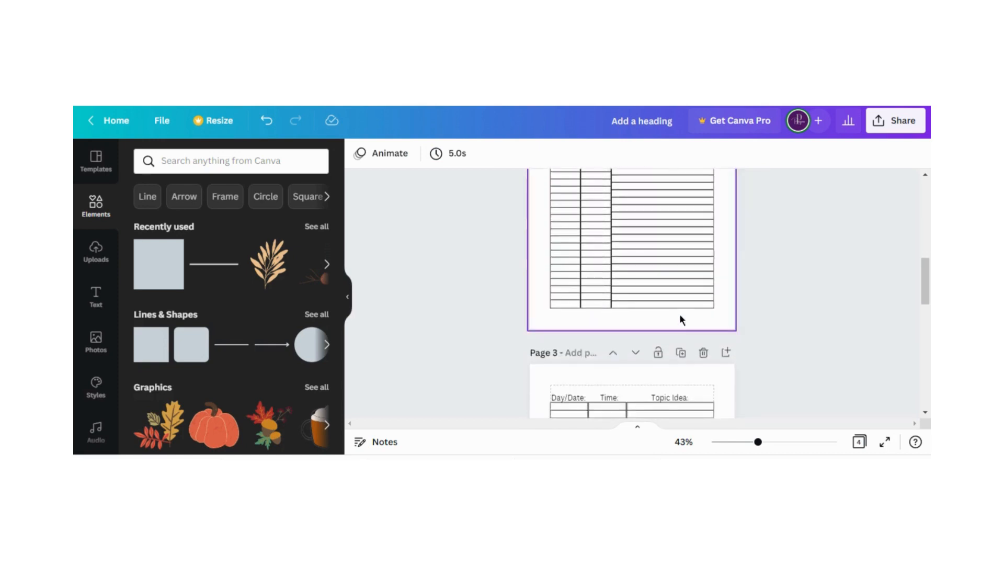
scroll(675, 311, "up", 1)
scroll(747, 304, "up", 1)
scroll(741, 310, "down", 5)
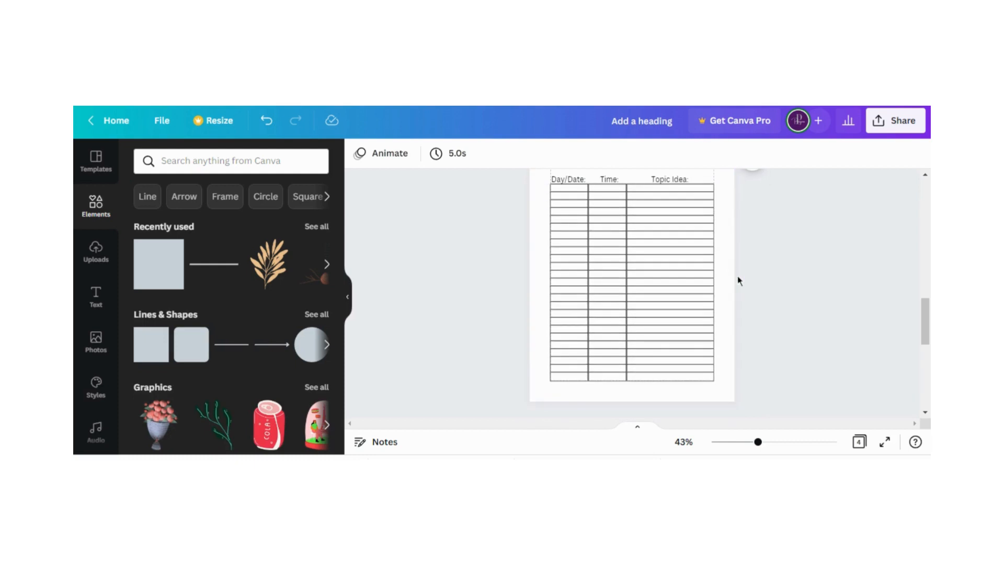
scroll(738, 278, "up", 1)
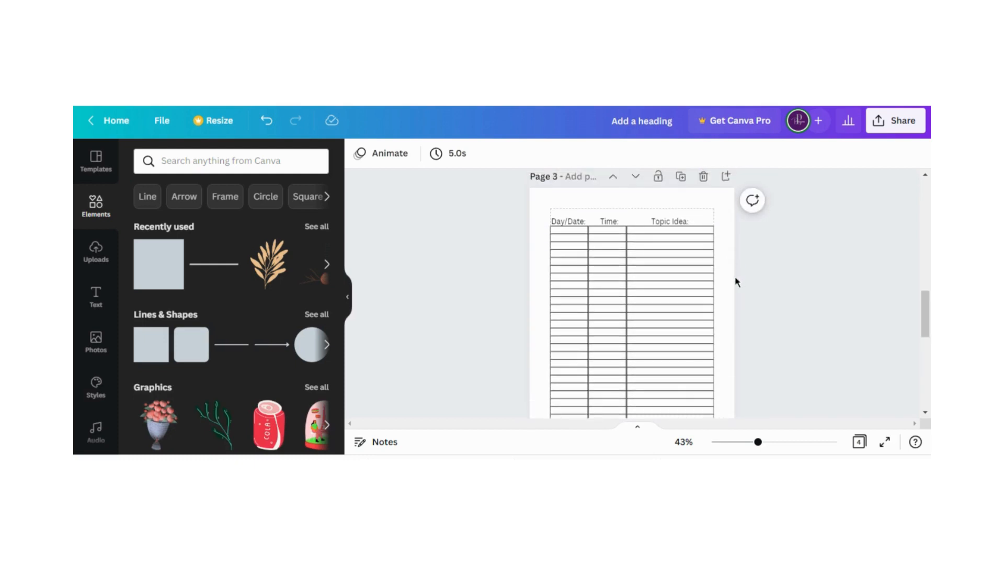
scroll(736, 282, "down", 8)
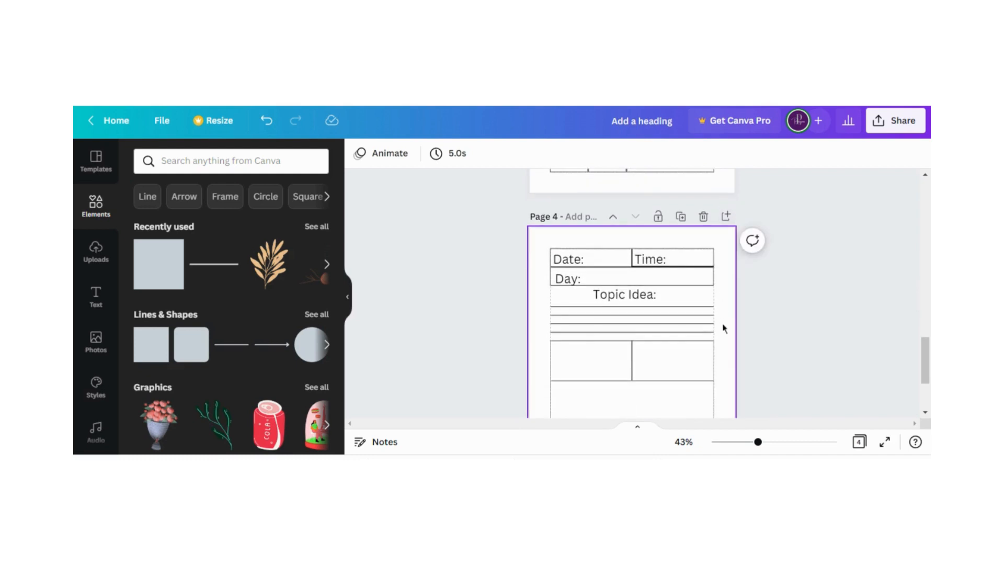
scroll(724, 328, "down", 1)
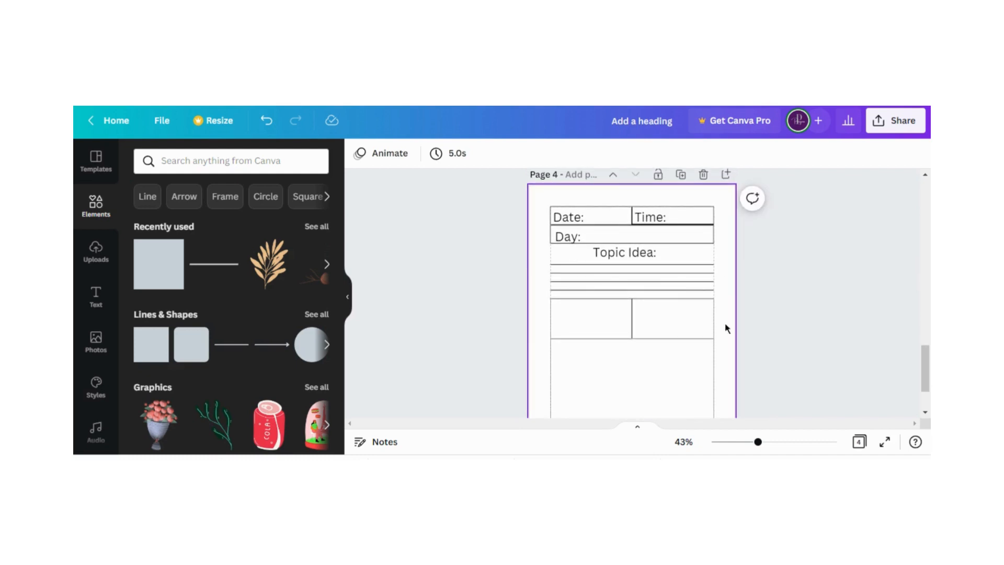
scroll(726, 328, "up", 2)
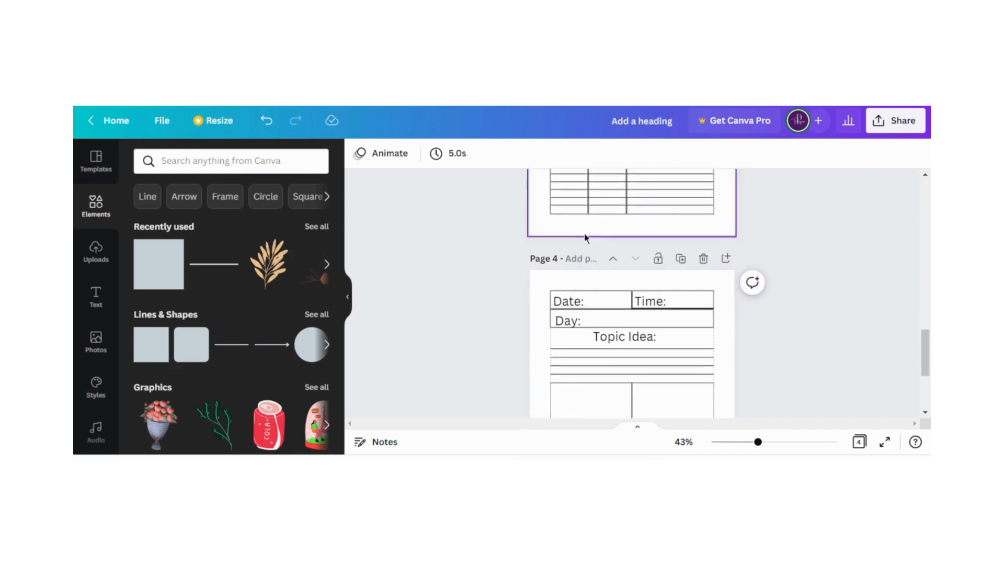
Duplicate the "Topic Idea:" text on page 4, place the copy above the Date and Time boxes, and change it to "October 2022"
left_click(599, 285)
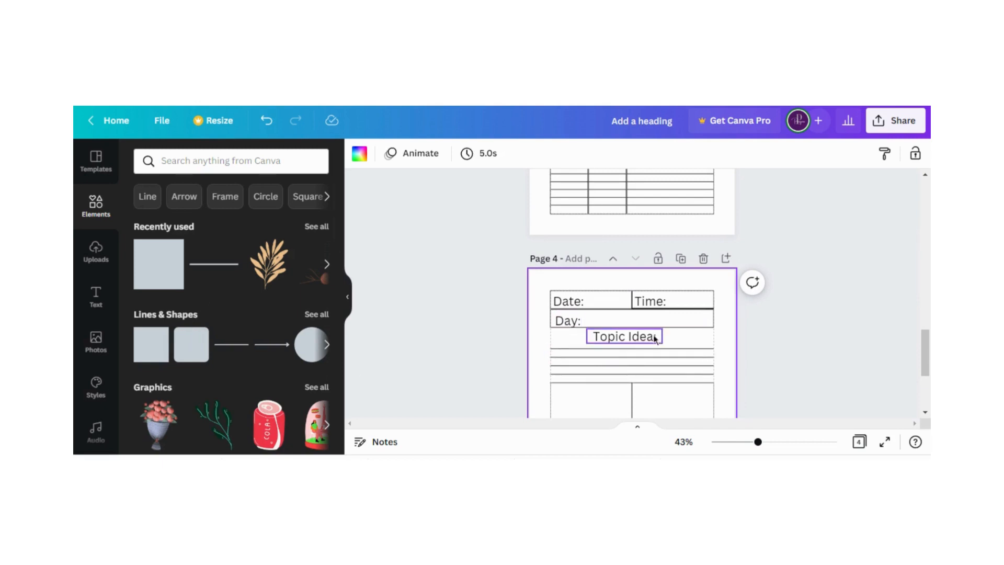
left_click(633, 339)
left_click(603, 298)
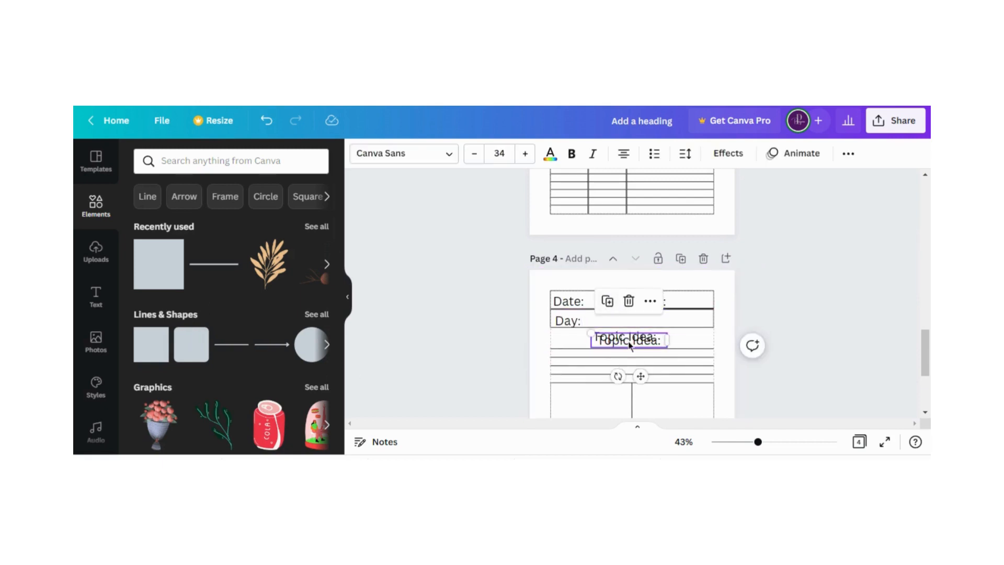
left_click_drag(627, 331, 621, 283)
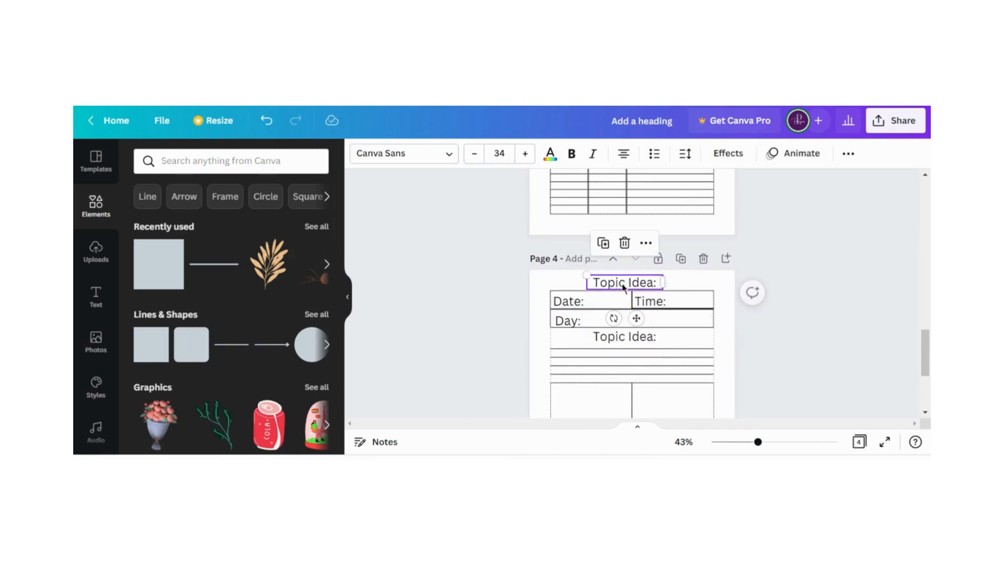
double_click(622, 283)
key("BackSpace")
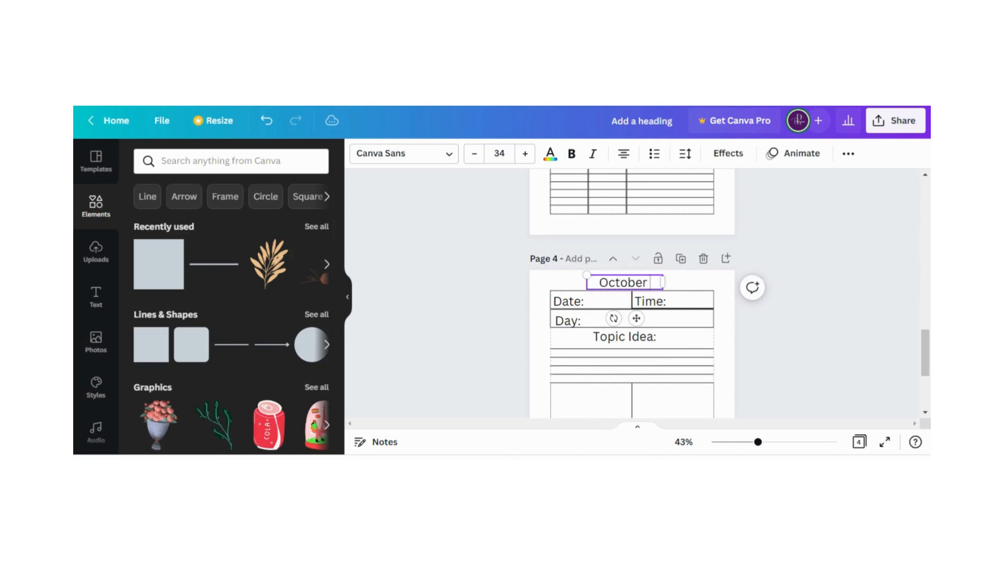
type("October 2022")
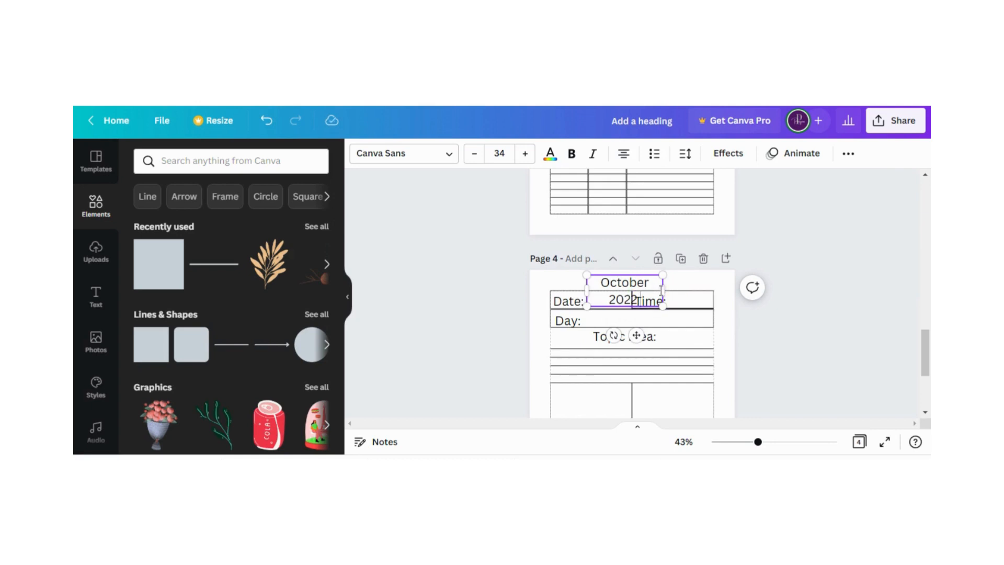
Widen the "October 2022" text box to span the full width between the page margins
left_click_drag(664, 291, 710, 283)
left_click_drag(561, 283, 550, 282)
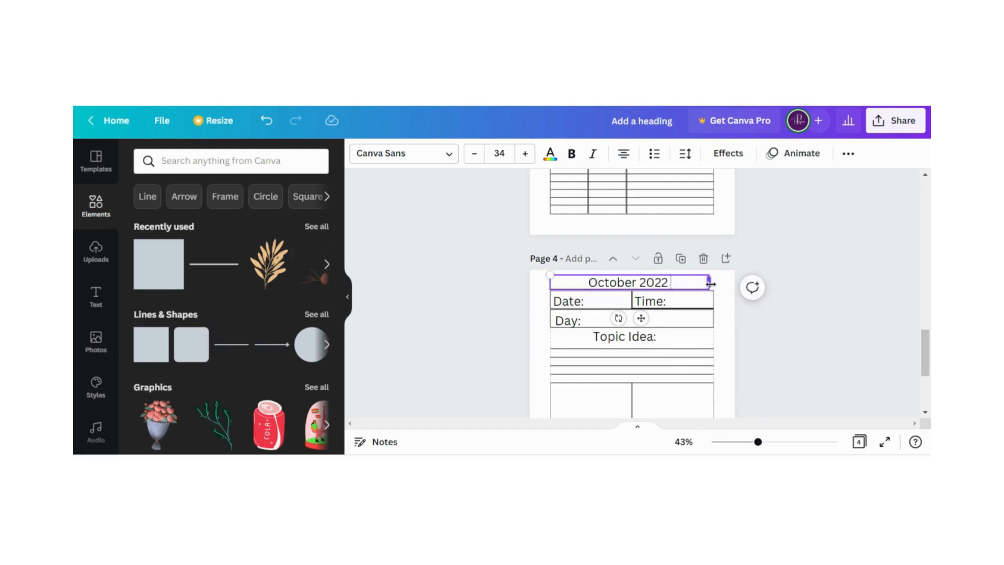
left_click_drag(710, 283, 714, 283)
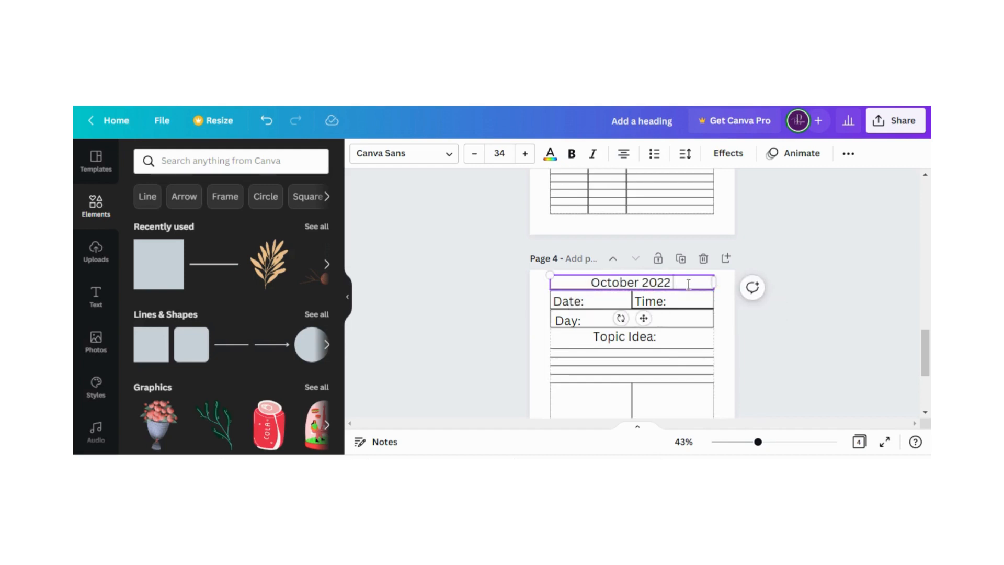
left_click(541, 327)
Compare the titled page 4 layout with the schedule table on page 3
scroll(539, 334, "down", 2)
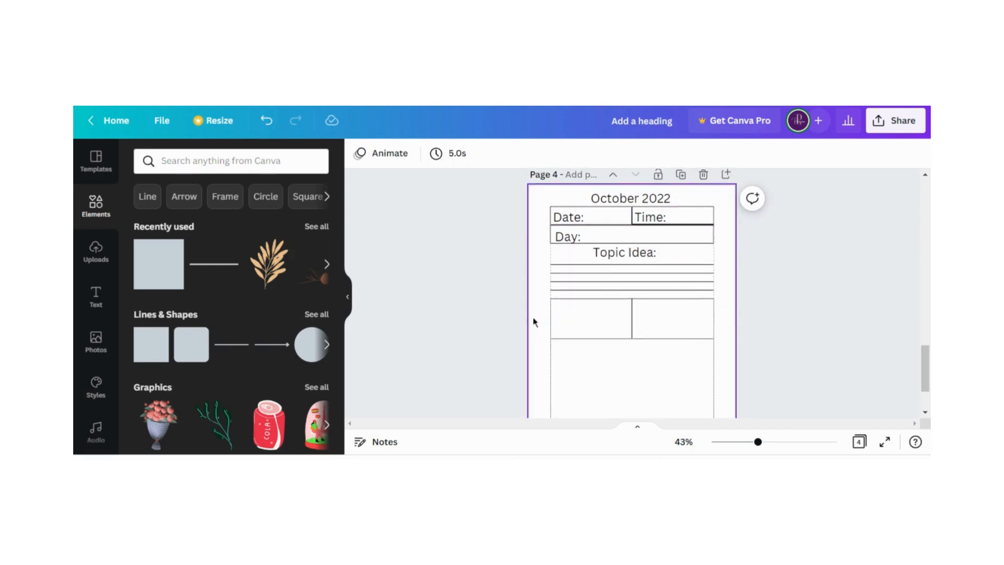
scroll(533, 317, "down", 1)
scroll(533, 318, "up", 3)
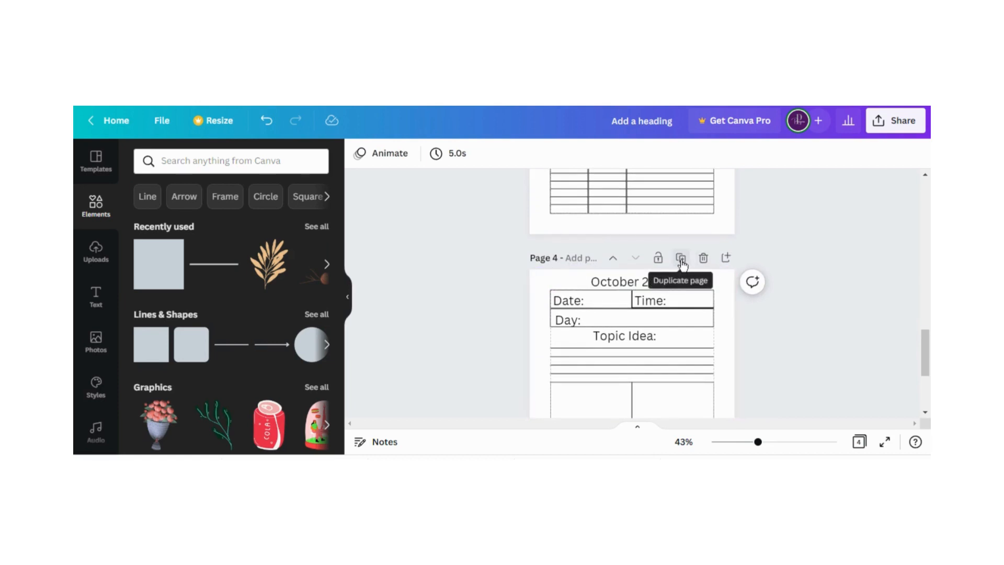
scroll(675, 314, "down", 3)
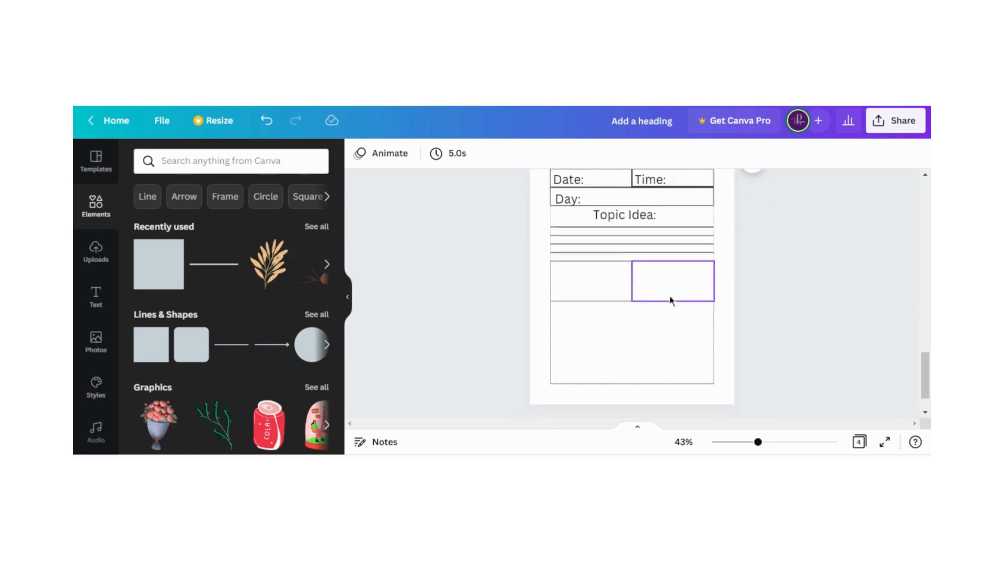
scroll(680, 324, "up", 2)
scroll(732, 322, "up", 2)
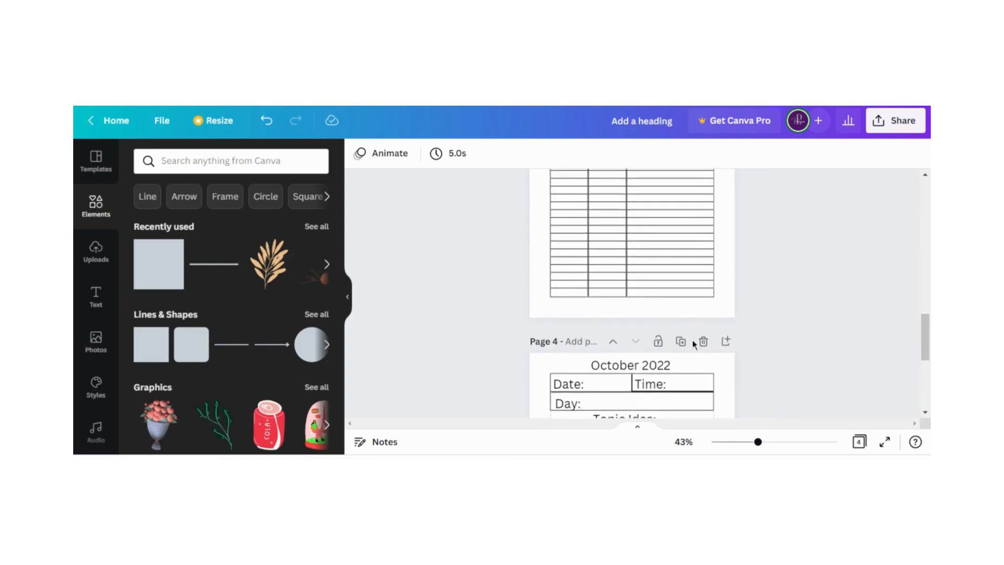
scroll(742, 327, "down", 2)
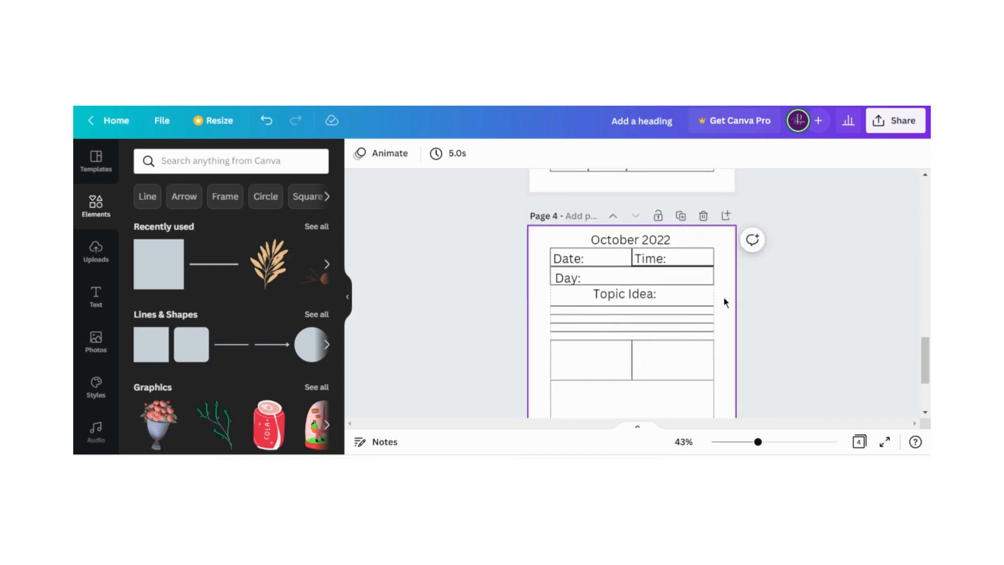
scroll(727, 306, "up", 2)
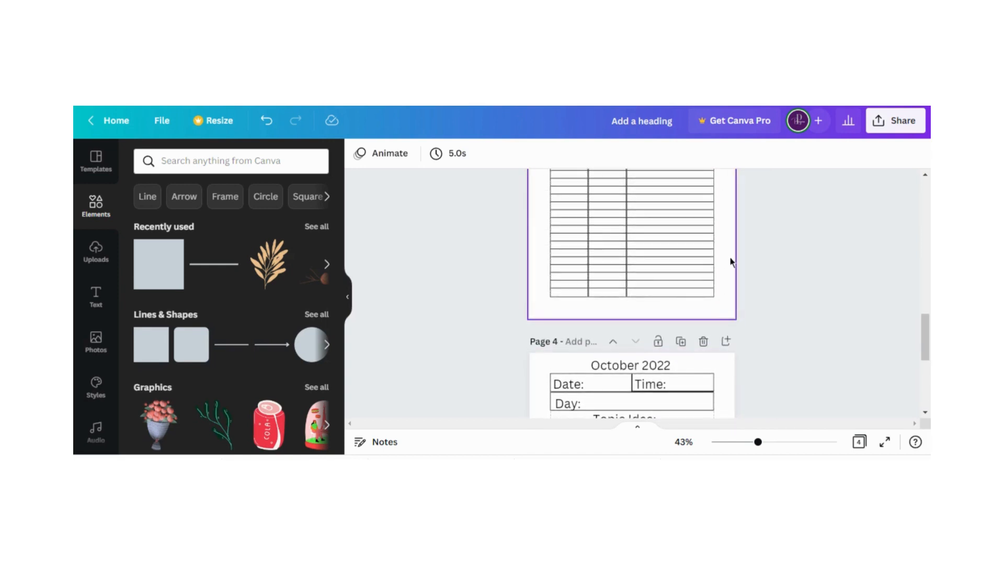
scroll(733, 264, "down", 2)
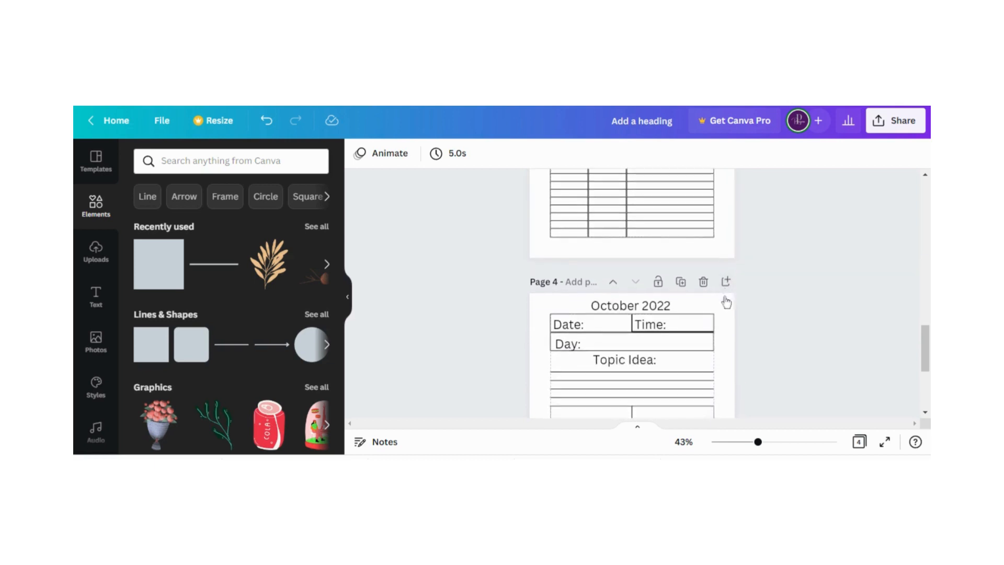
scroll(720, 333, "up", 2)
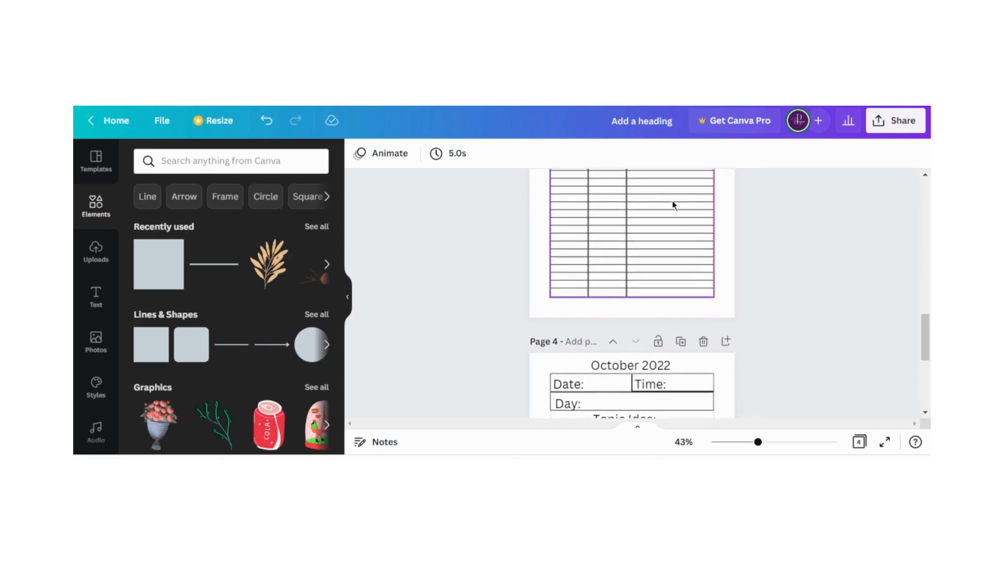
scroll(679, 267, "up", 2)
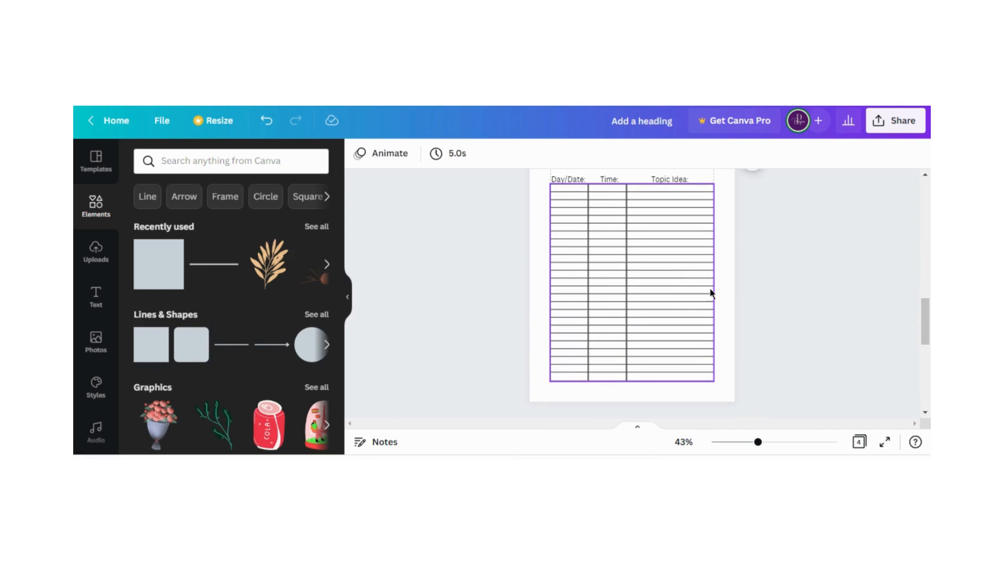
scroll(710, 293, "down", 6)
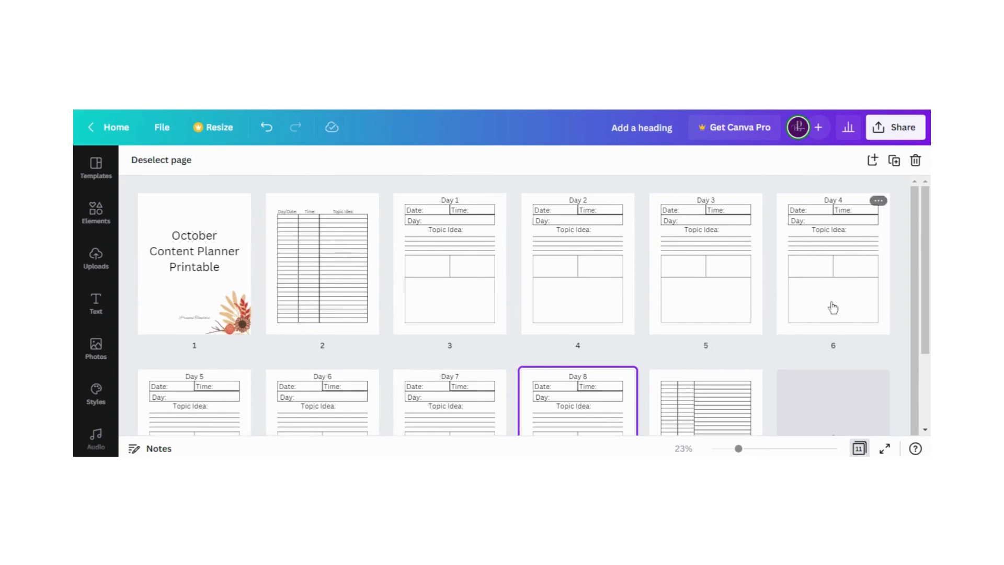
Examine the page overview from the cover and schedule table through the Day 1 to Day 8 pages
scroll(468, 304, "down", 1)
scroll(469, 304, "down", 2)
scroll(468, 304, "up", 2)
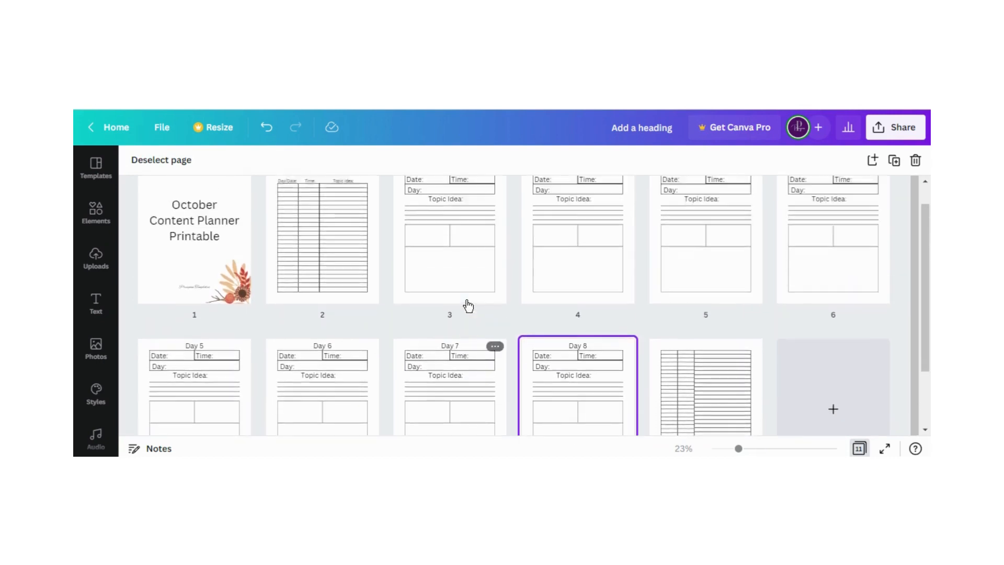
scroll(701, 328, "down", 1)
scroll(701, 327, "down", 1)
scroll(644, 287, "up", 3)
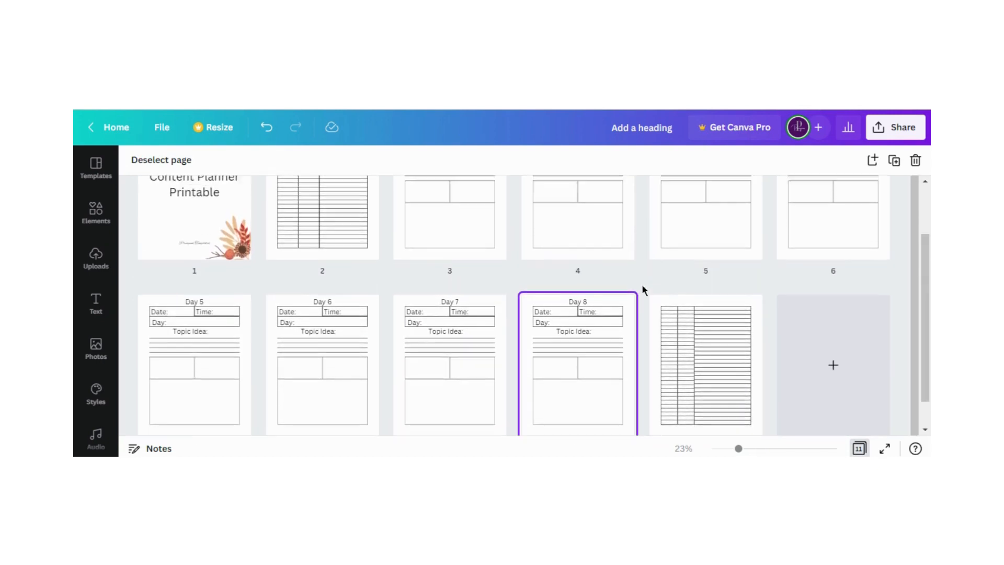
Return to the single-page editing view, duplicate the Day 8 page, and change the copy's heading to "Day 9"
left_click(858, 449)
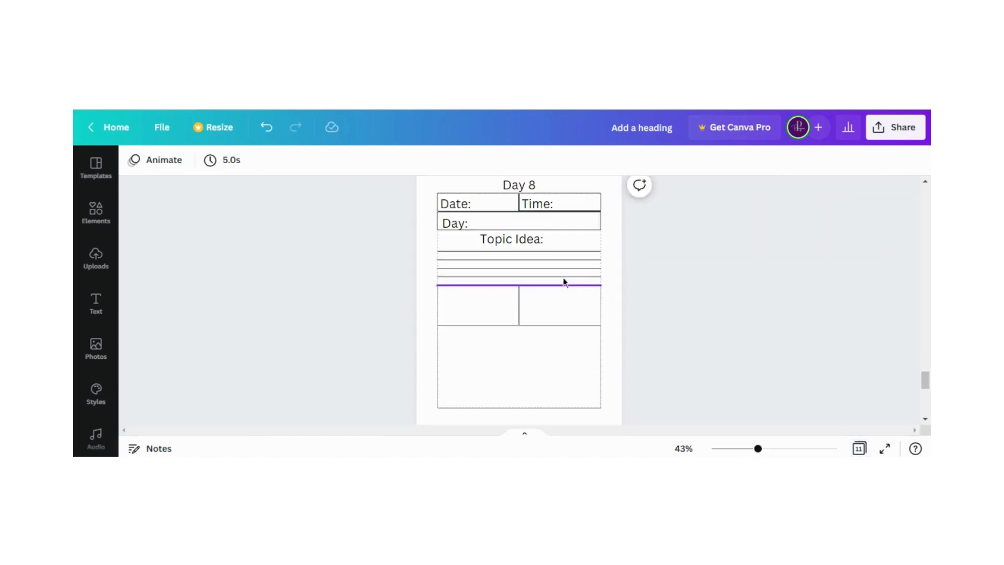
scroll(570, 269, "up", 2)
left_click(568, 244)
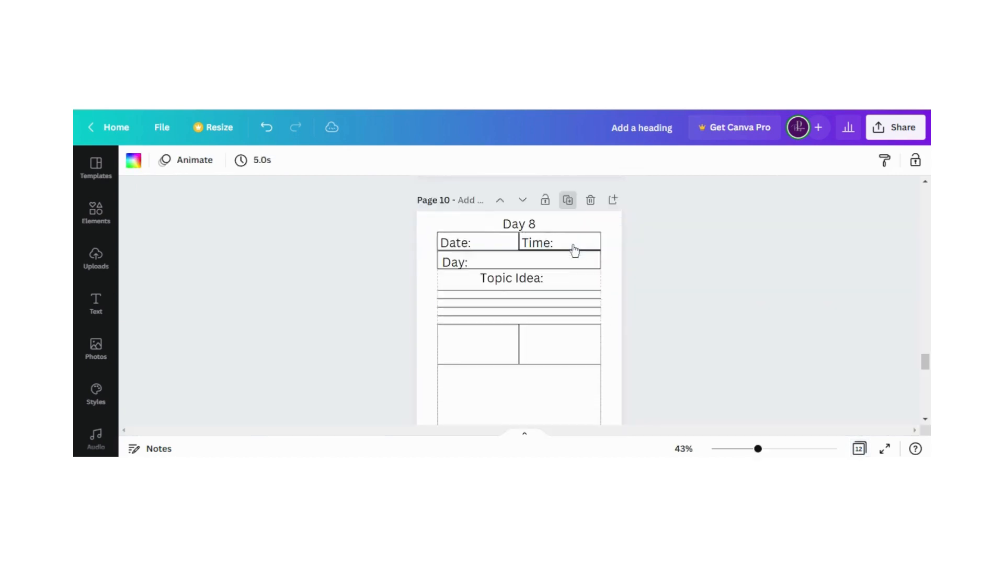
left_click(535, 272)
left_click(533, 268)
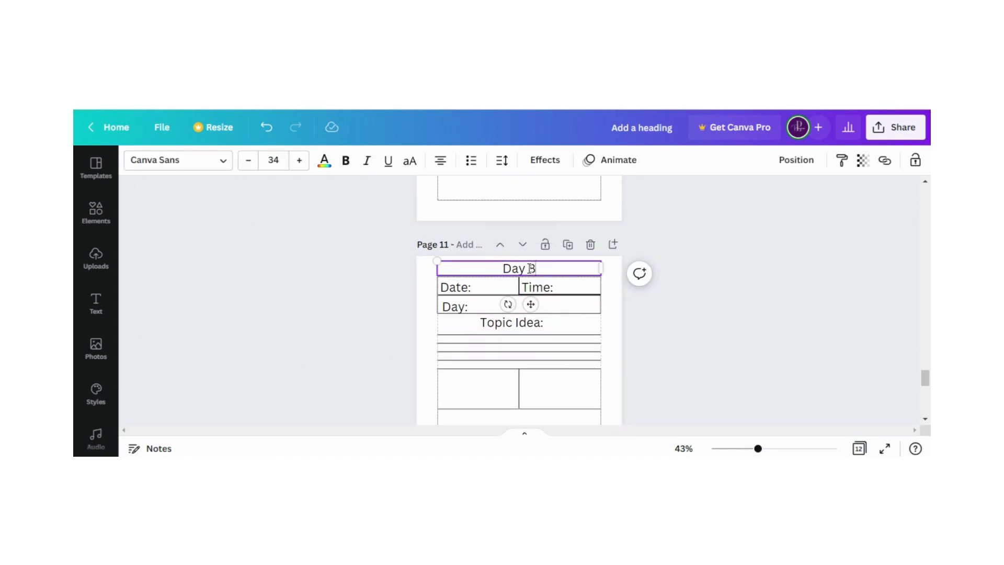
Duplicate the Day 9 page and open the copy's heading for editing
left_click(568, 245)
left_click(529, 268)
left_click(530, 267)
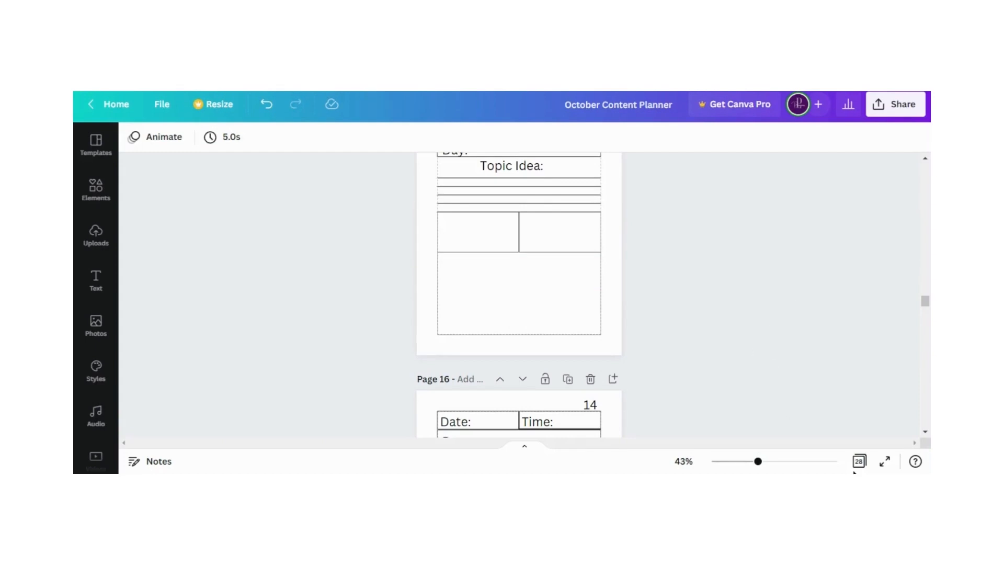
Show all pages as a grid and check the numbered daily pages from the cover to the last page
left_click(858, 462)
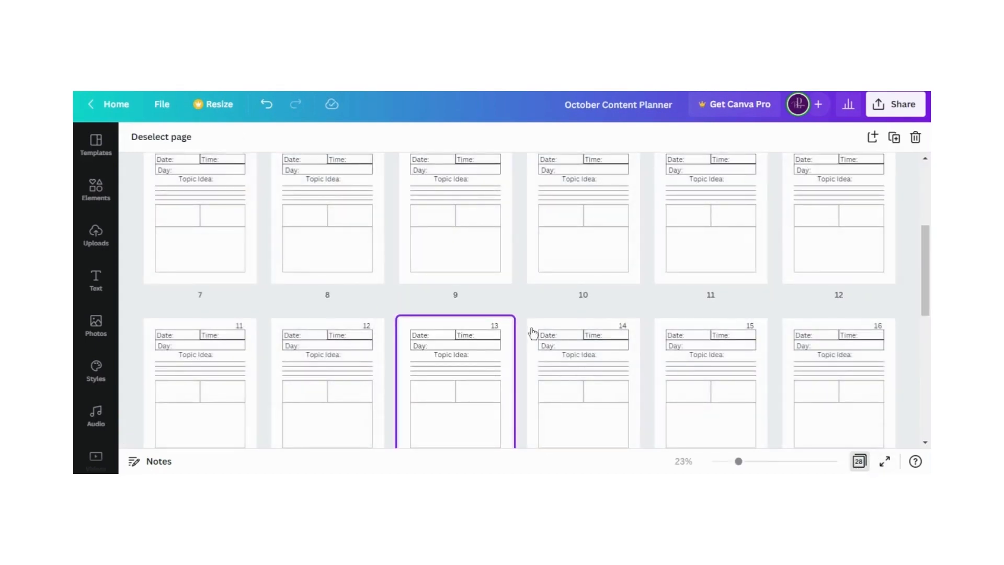
scroll(531, 319, "down", 3)
scroll(544, 366, "up", 3)
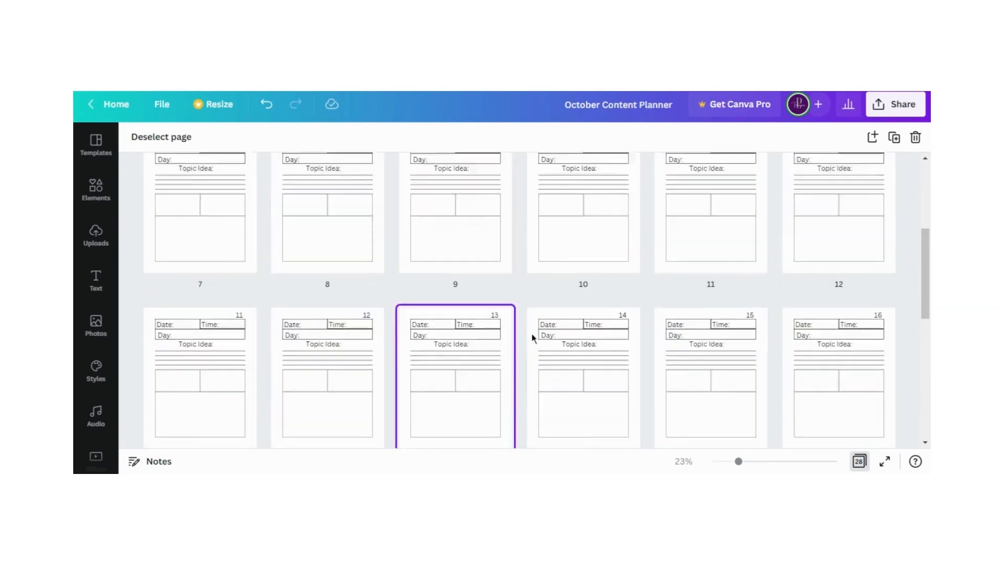
scroll(532, 337, "up", 2)
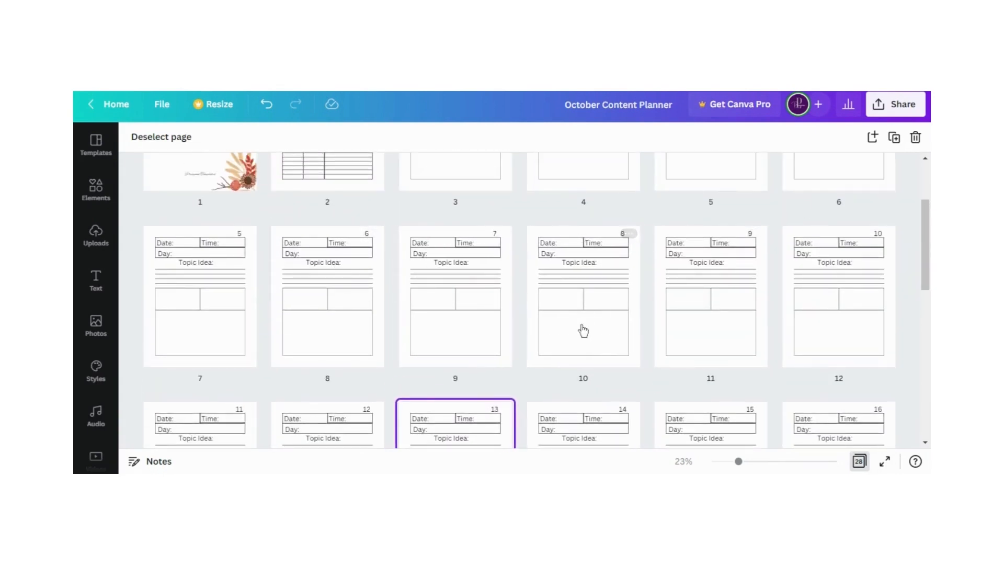
scroll(583, 330, "up", 3)
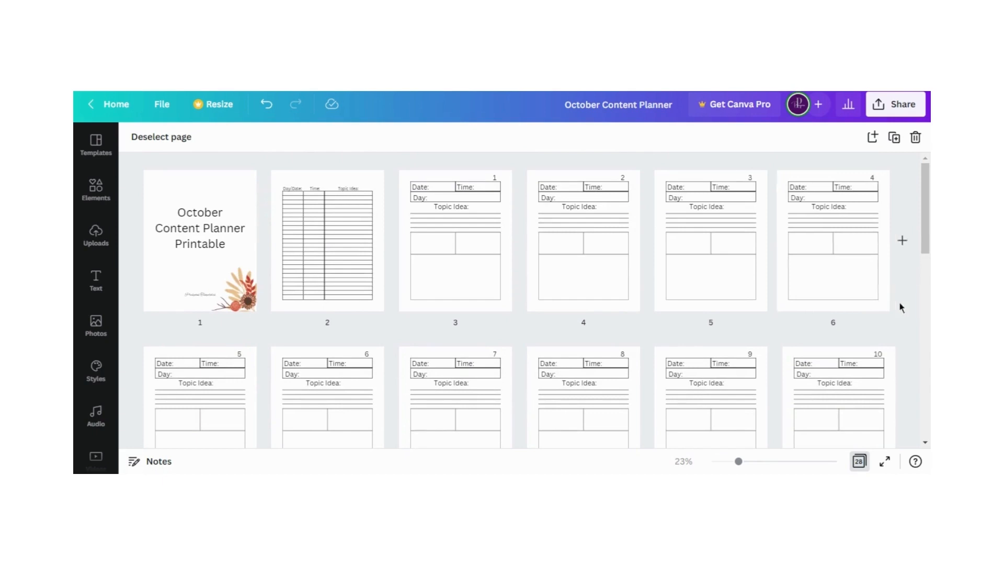
scroll(903, 293, "down", 1)
scroll(902, 301, "down", 8)
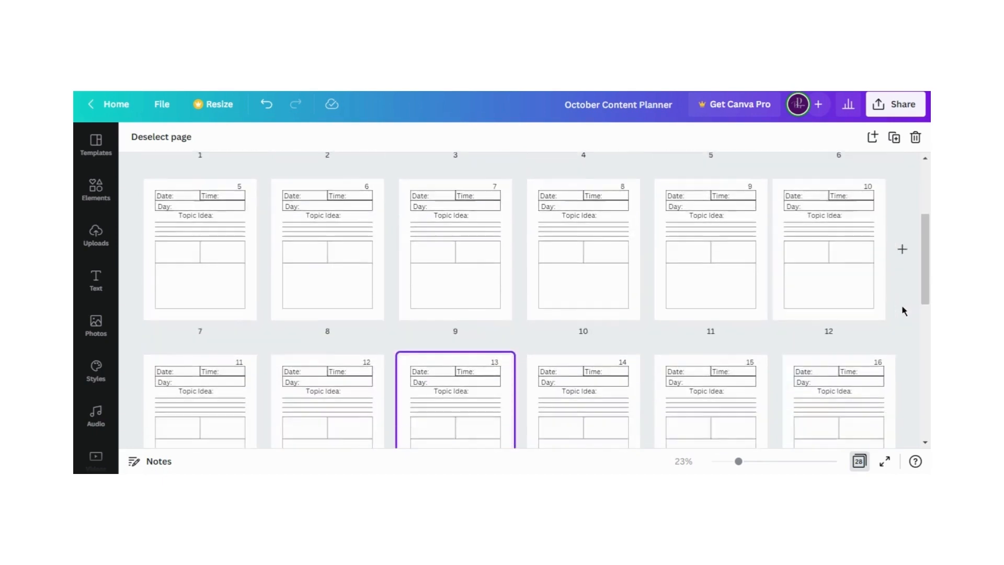
scroll(901, 334, "down", 3)
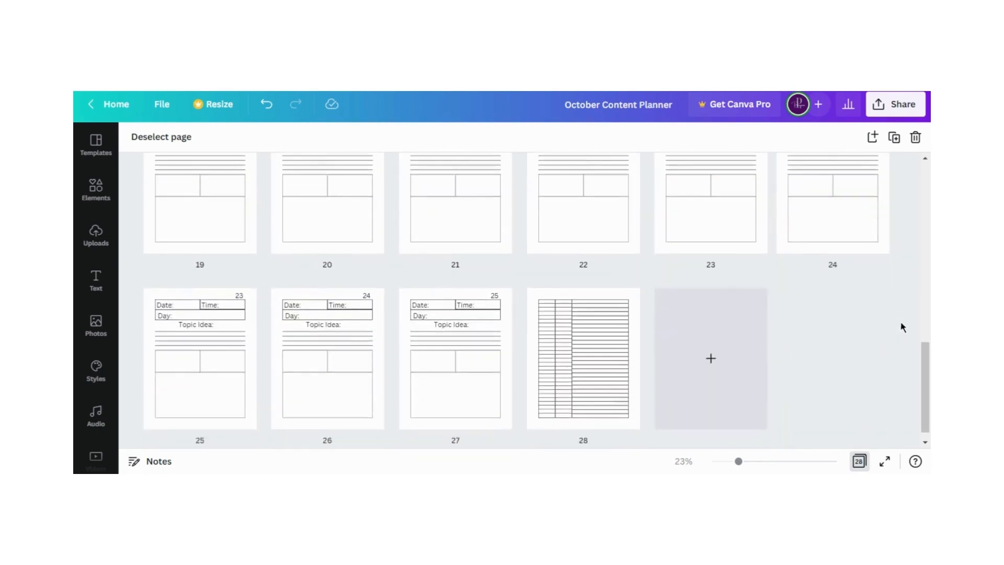
Review the grid of all pages from the cover to the last page, and return to the page editing view at the cover
scroll(690, 331, "up", 12)
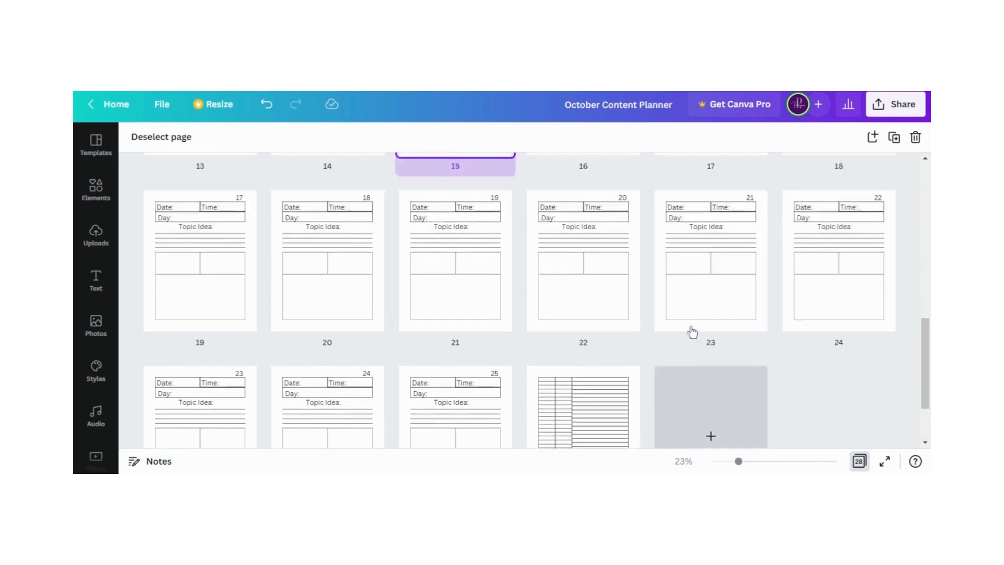
scroll(390, 300, "up", 2)
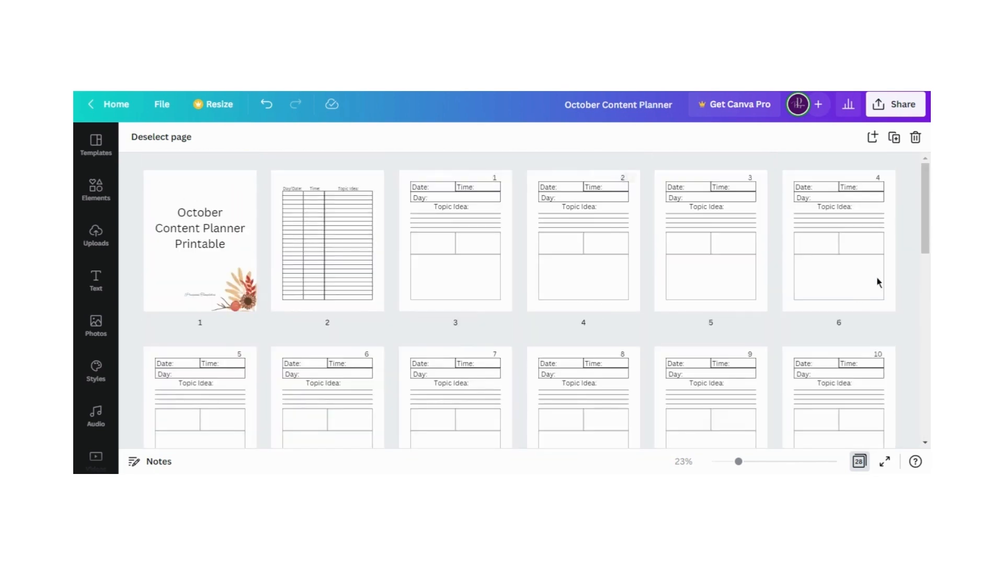
scroll(889, 334, "down", 10)
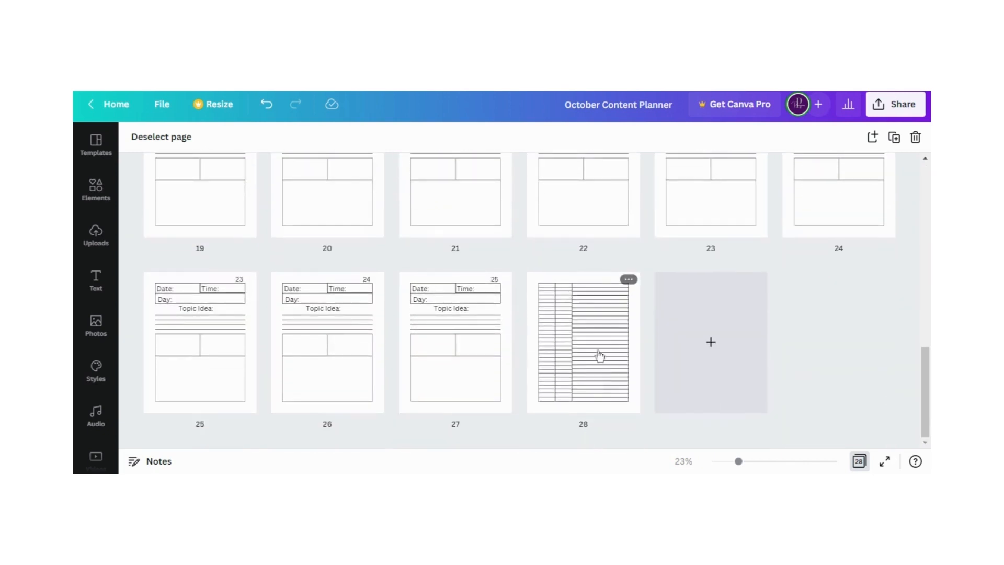
scroll(459, 349, "up", 10)
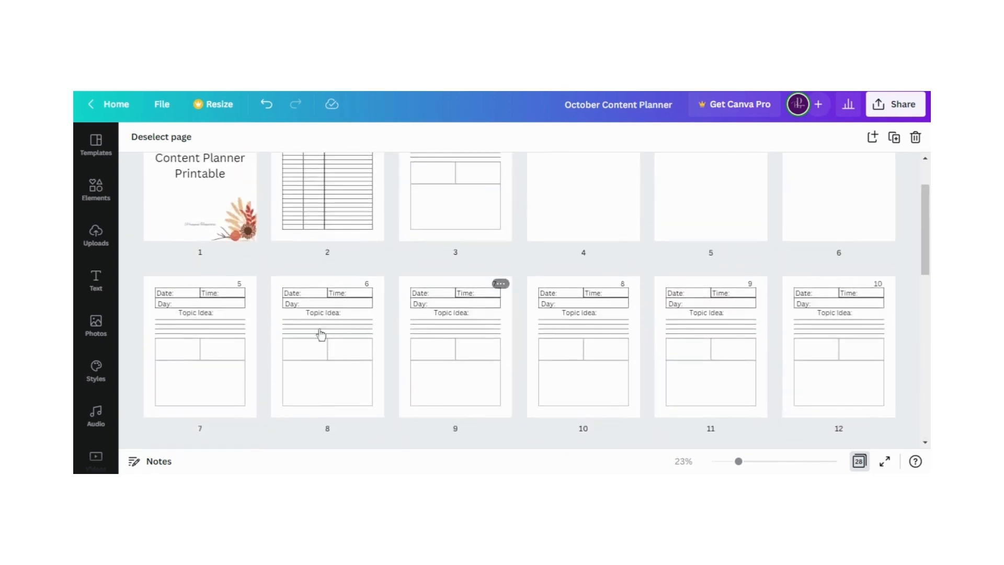
scroll(321, 334, "up", 2)
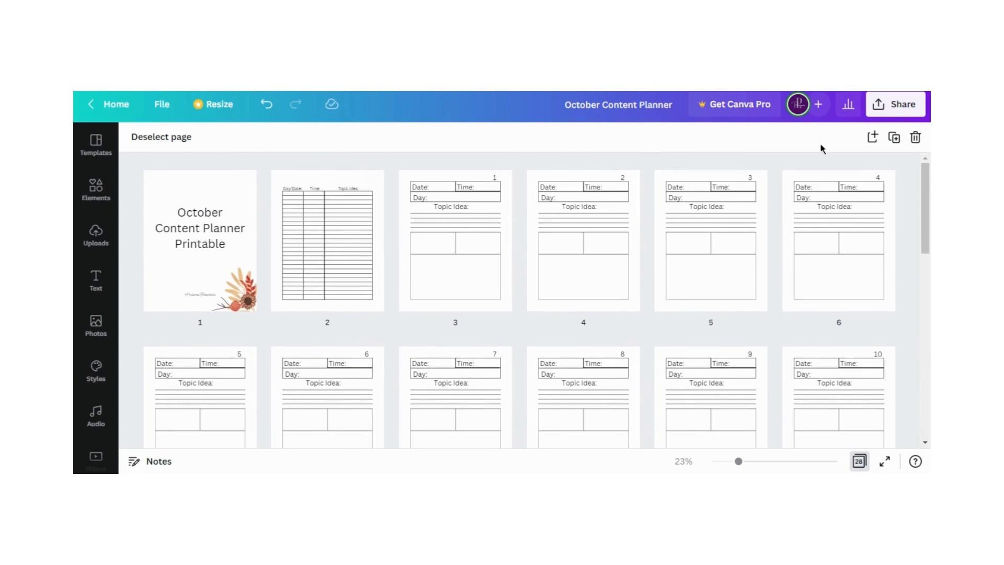
left_click(859, 461)
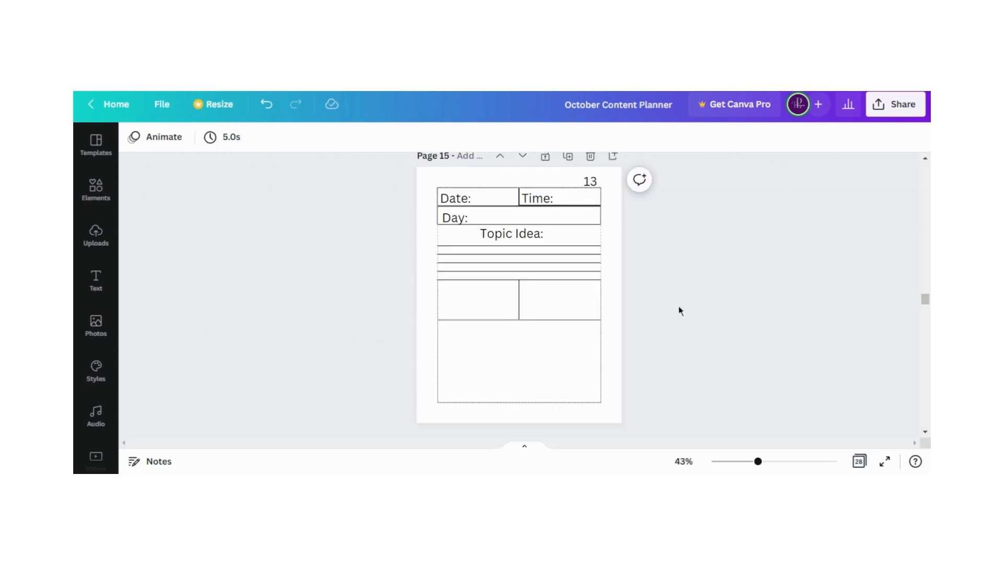
scroll(753, 320, "up", 3)
left_click_drag(926, 306, 926, 175)
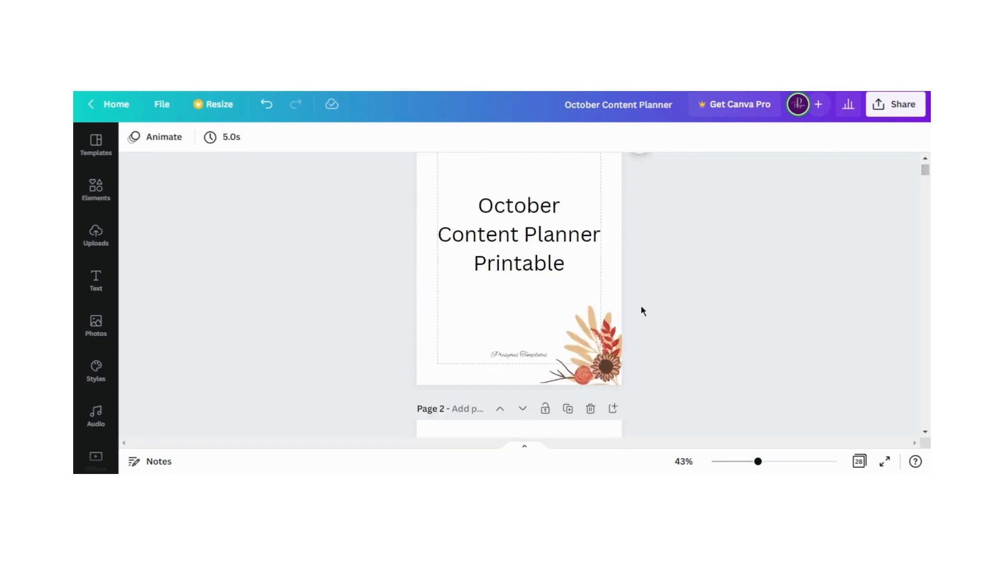
Move the small script brand text on the cover up to sit just below the "Printable" line of the title
scroll(641, 310, "down", 2)
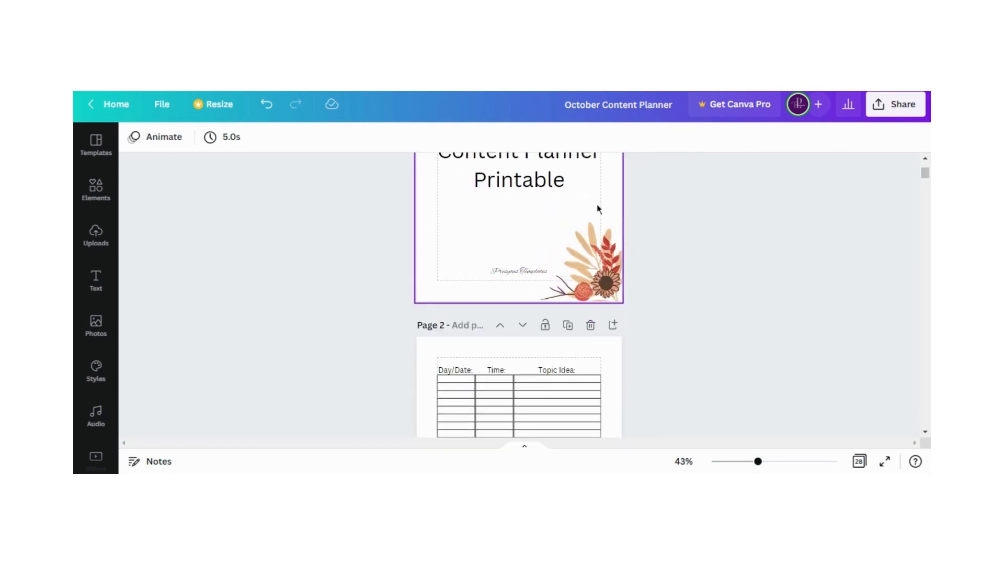
left_click_drag(596, 205, 609, 269)
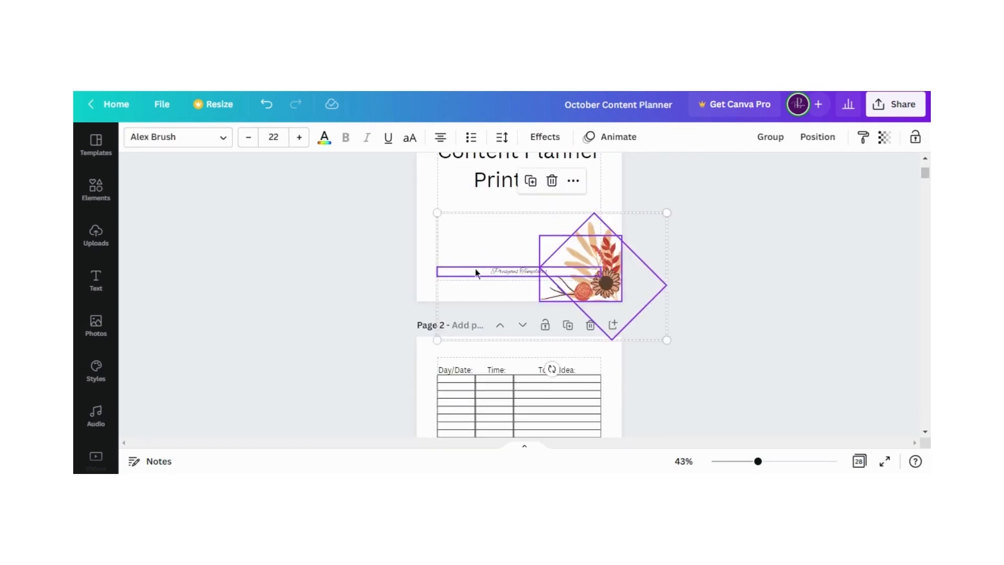
left_click(476, 238)
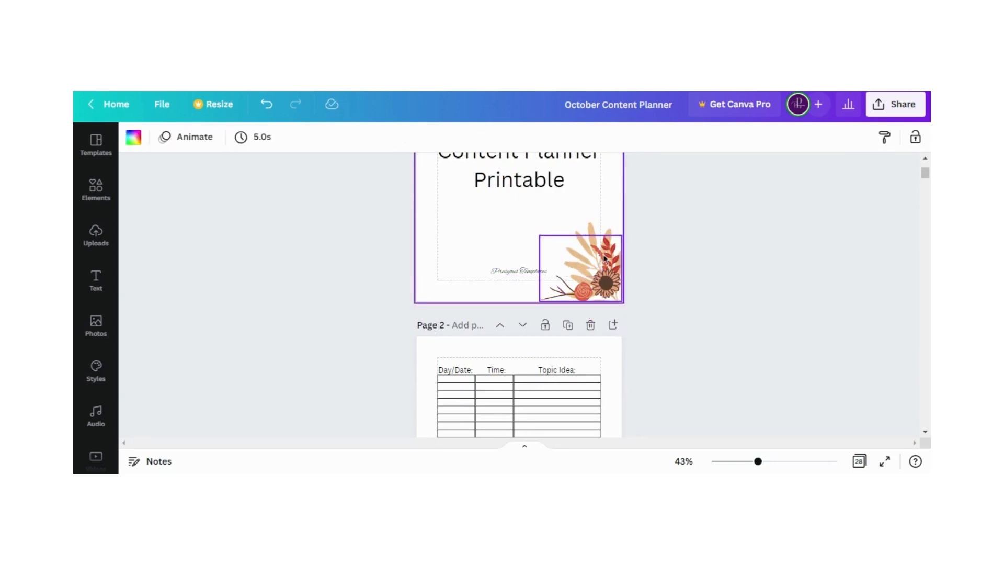
left_click(581, 262)
left_click_drag(503, 272, 506, 200)
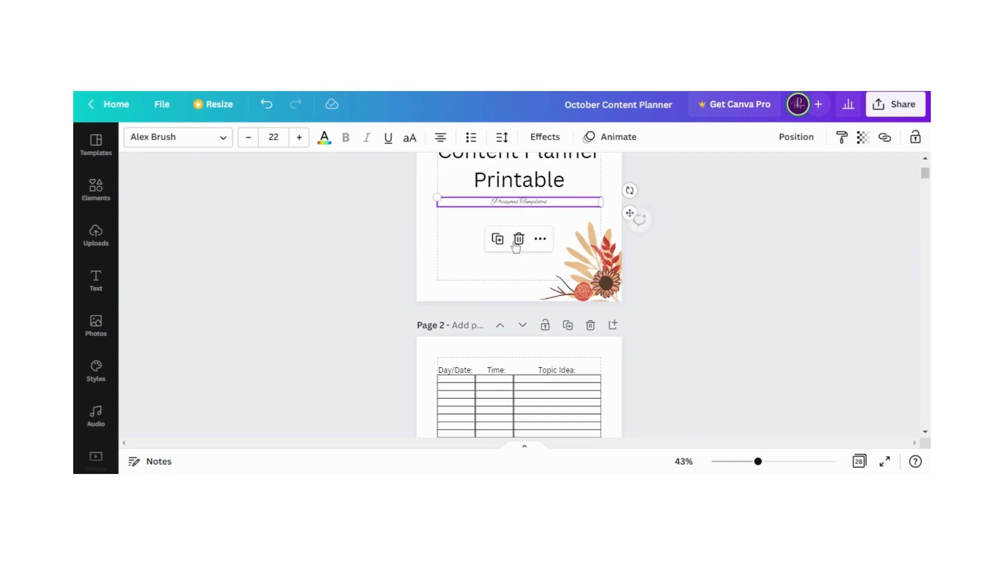
Select the two floral pieces in the cover's lower-right corner and group them
left_click(520, 264)
left_click_drag(520, 264, 616, 293)
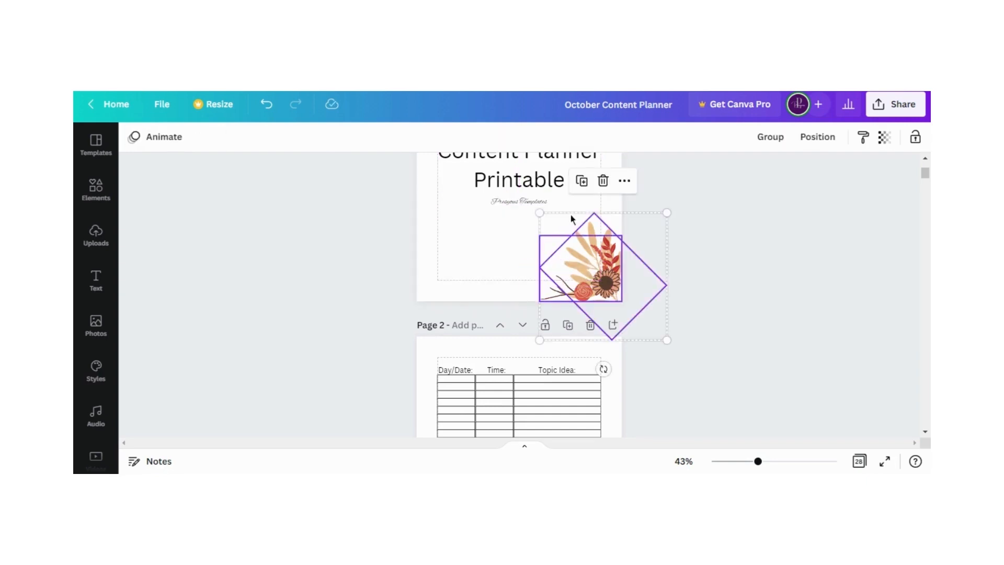
right_click(606, 255)
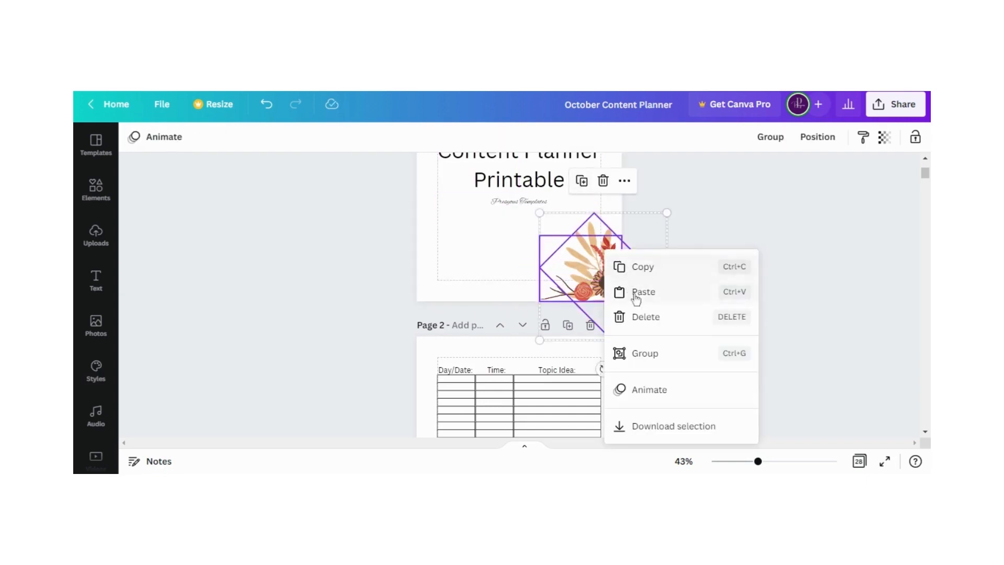
left_click(649, 353)
Copy the cover's floral group and paste it in the lower-right corner of the schedule table on page 2
right_click(596, 246)
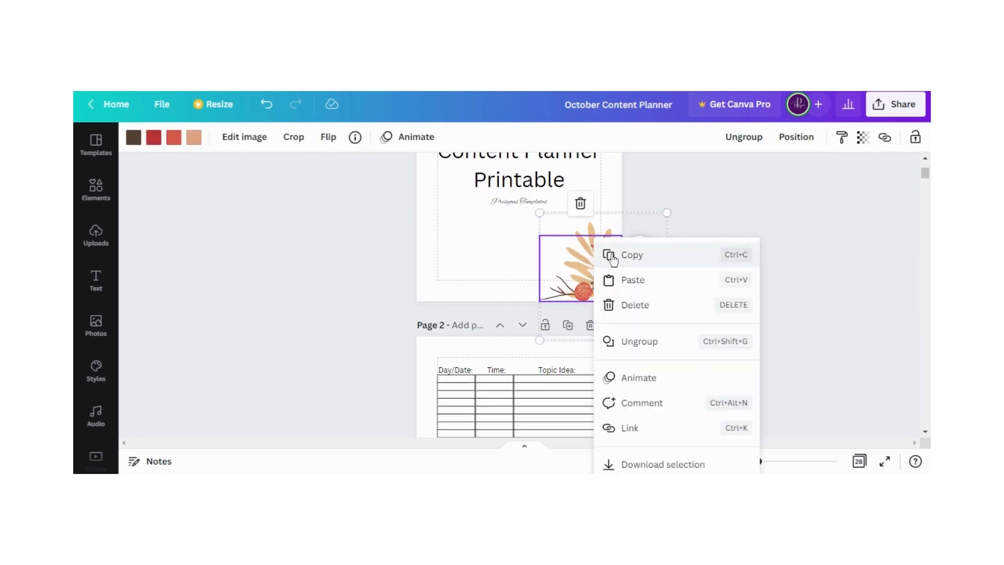
left_click(613, 258)
scroll(609, 307, "down", 10)
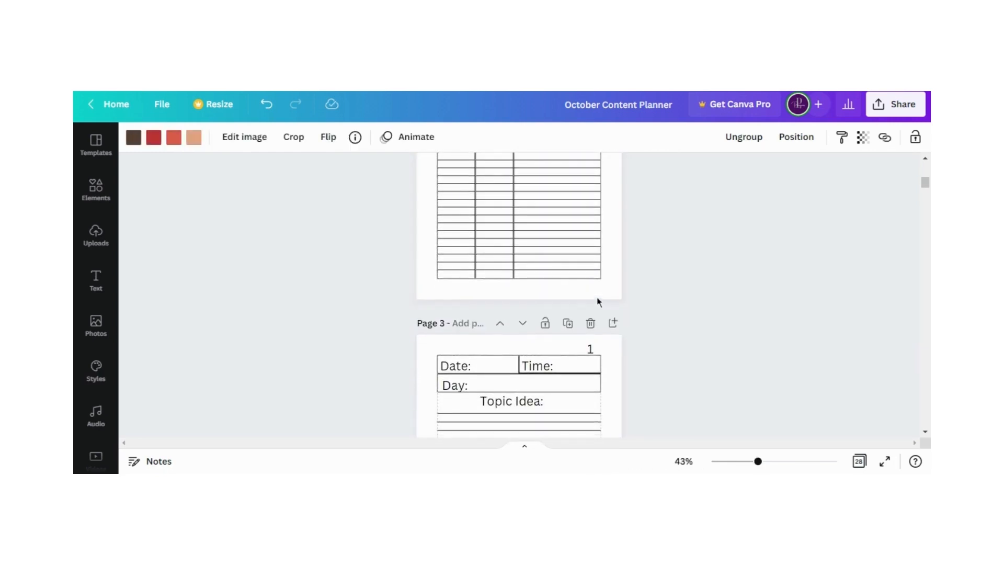
right_click(595, 294)
left_click(624, 334)
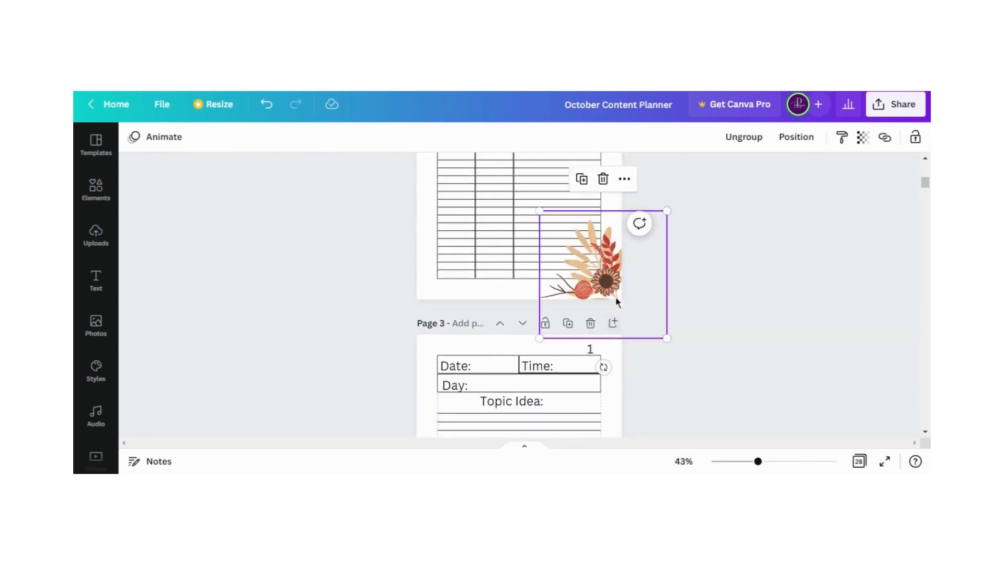
Send the pasted floral group on page 2 backward so it sits behind the schedule table
left_click(793, 137)
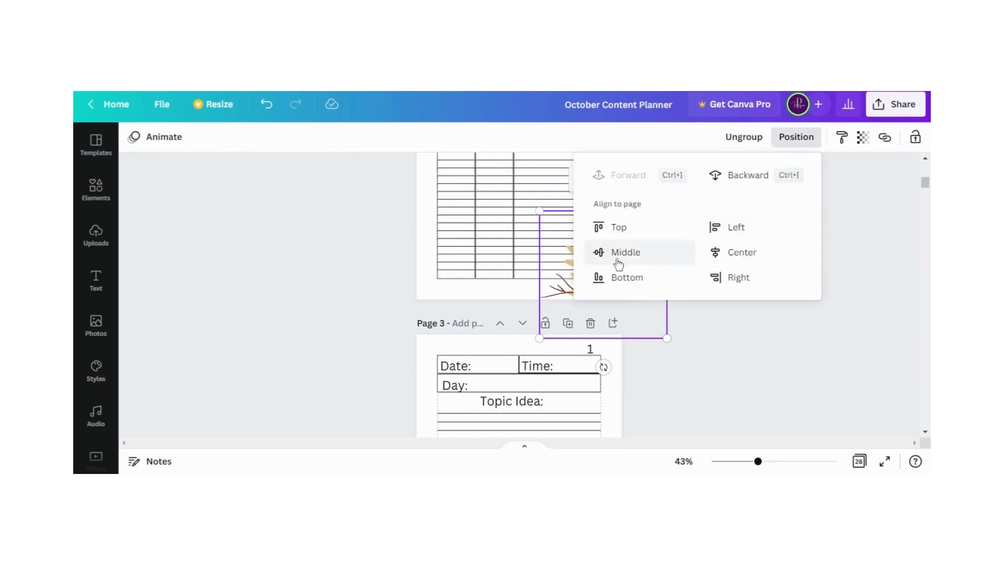
left_click(740, 175)
left_click(726, 331)
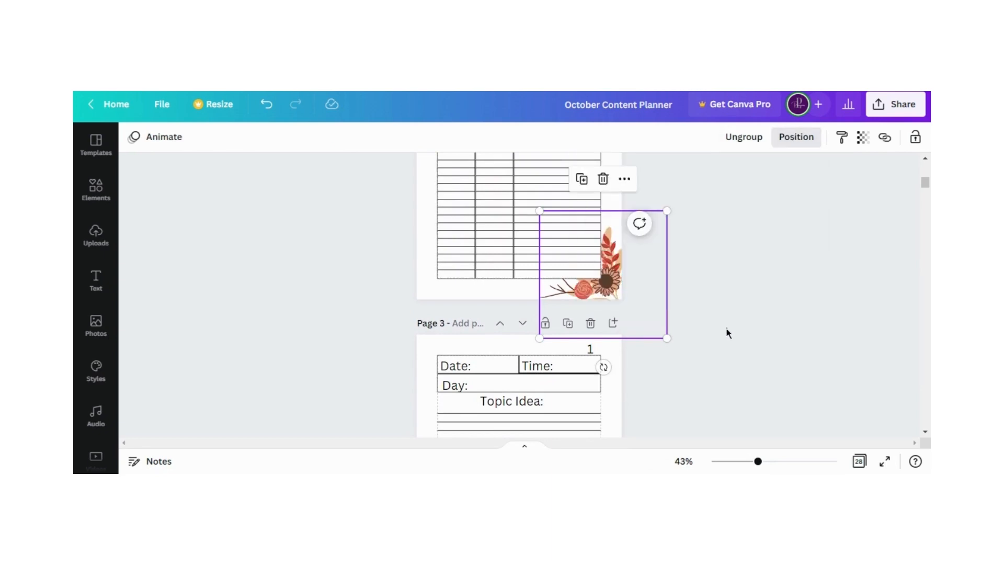
left_click(727, 333)
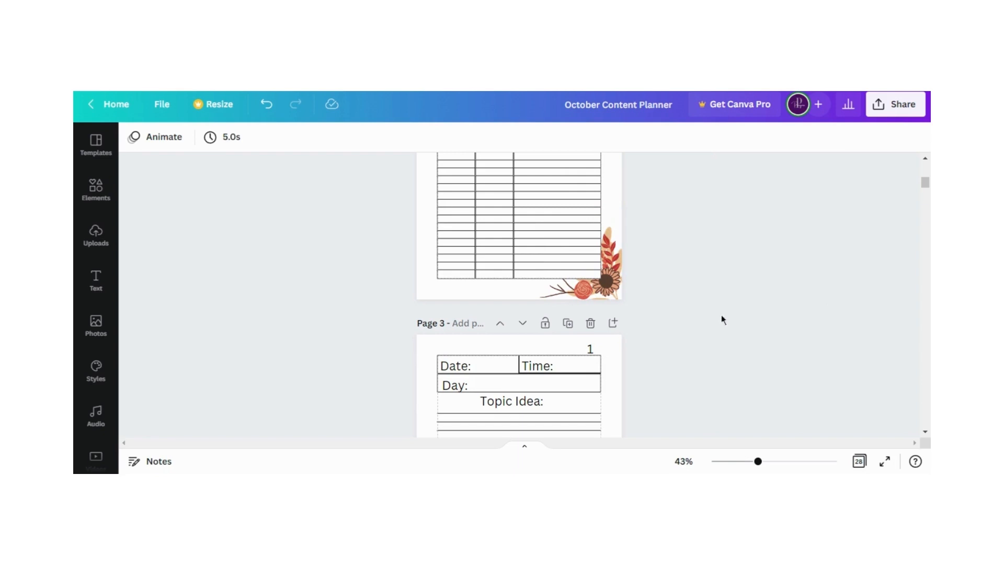
Duplicate the floral group on page 2 and position the copy in the page's upper-right corner
scroll(673, 335, "up", 3)
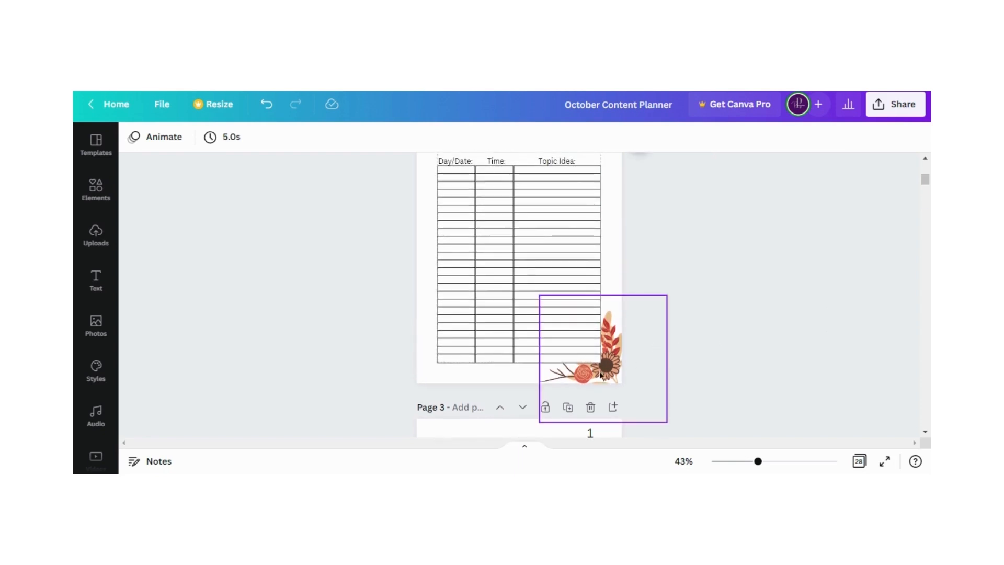
left_click(600, 375)
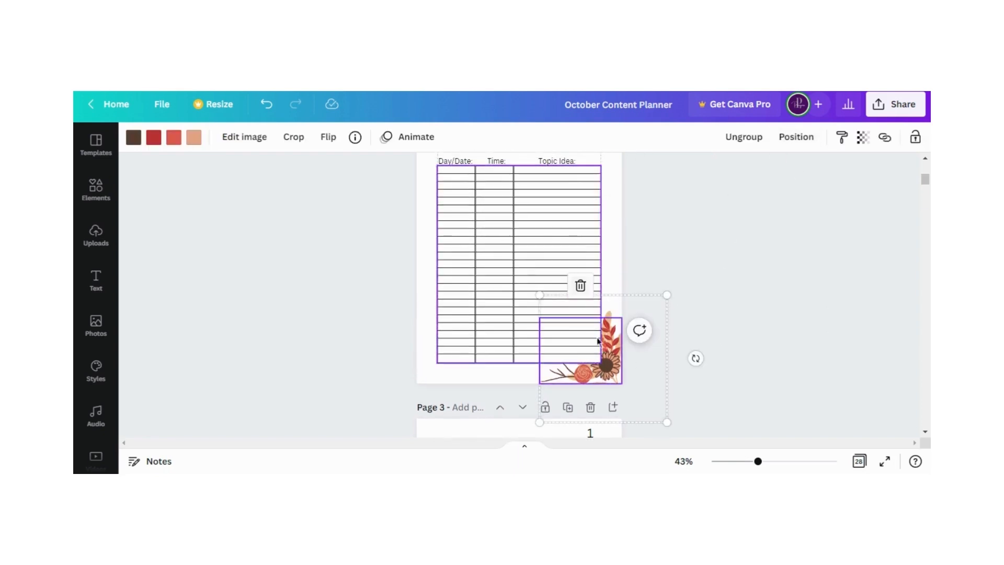
left_click(692, 358)
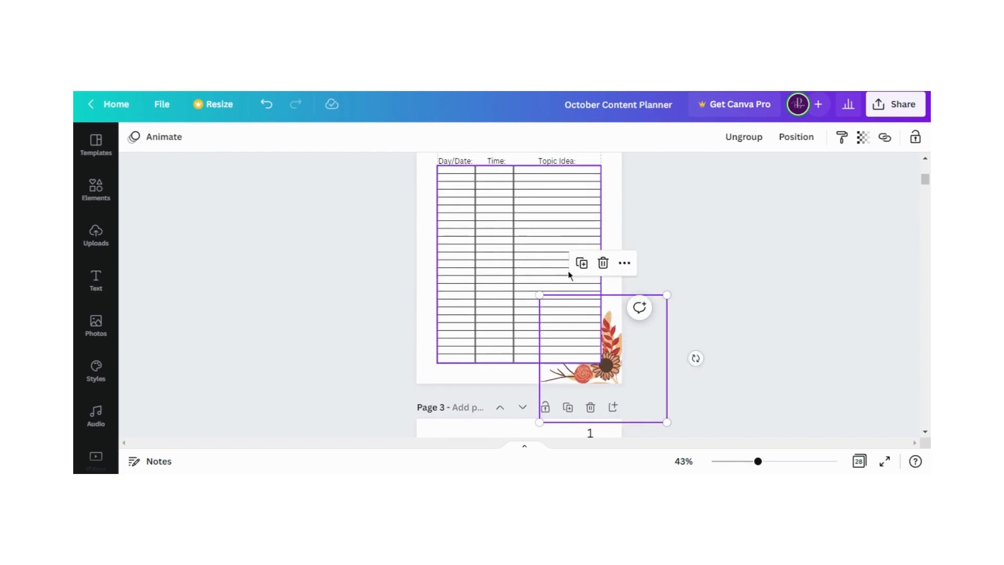
left_click(580, 265)
left_click_drag(605, 375, 606, 188)
scroll(606, 348, "up", 2)
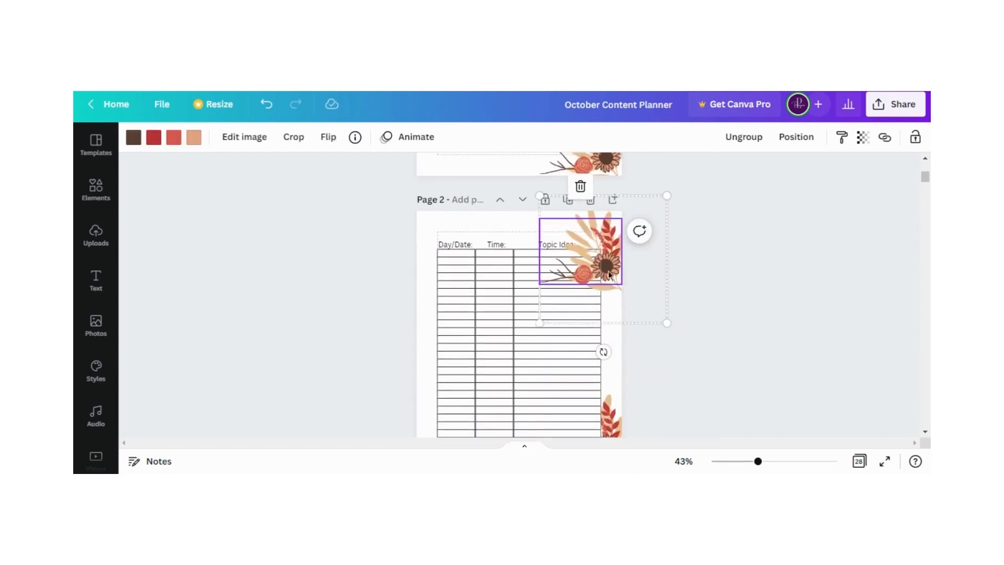
left_click_drag(610, 273, 607, 264)
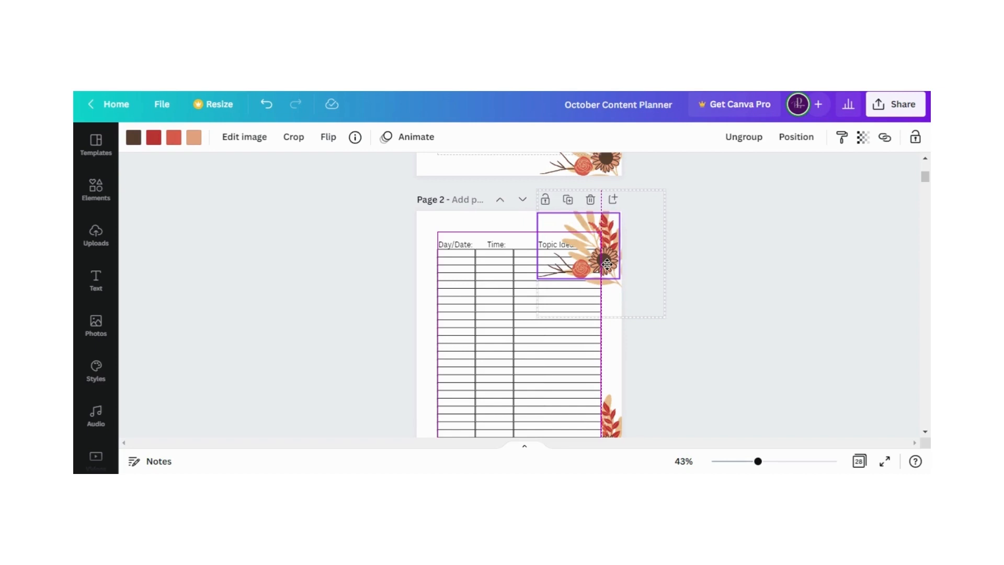
mouse_move(607, 264)
left_mouse_down()
mouse_move(604, 257)
mouse_move(608, 270)
left_mouse_up()
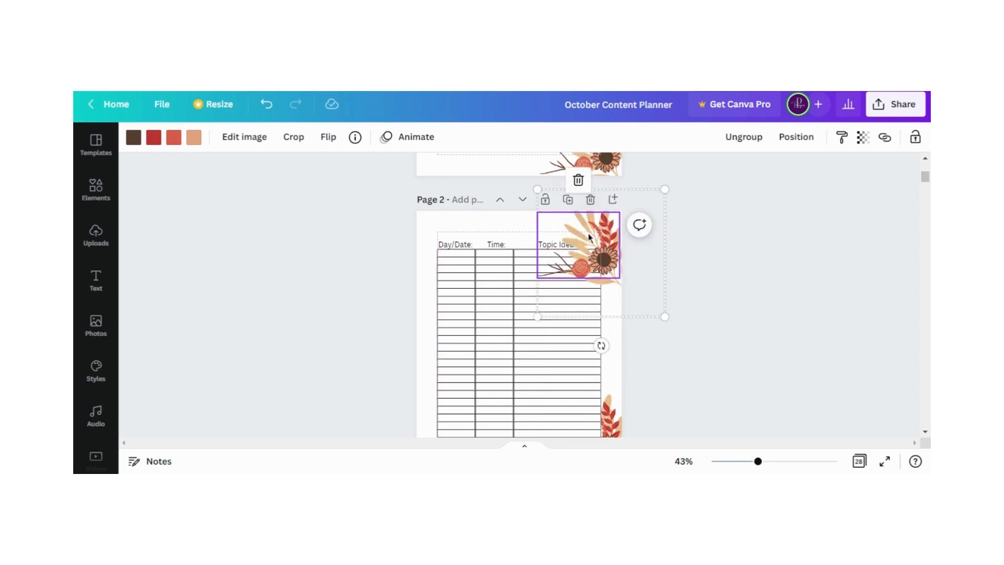
Send the upper floral group on page 2 to the back, behind the table and its headings
right_click(615, 239)
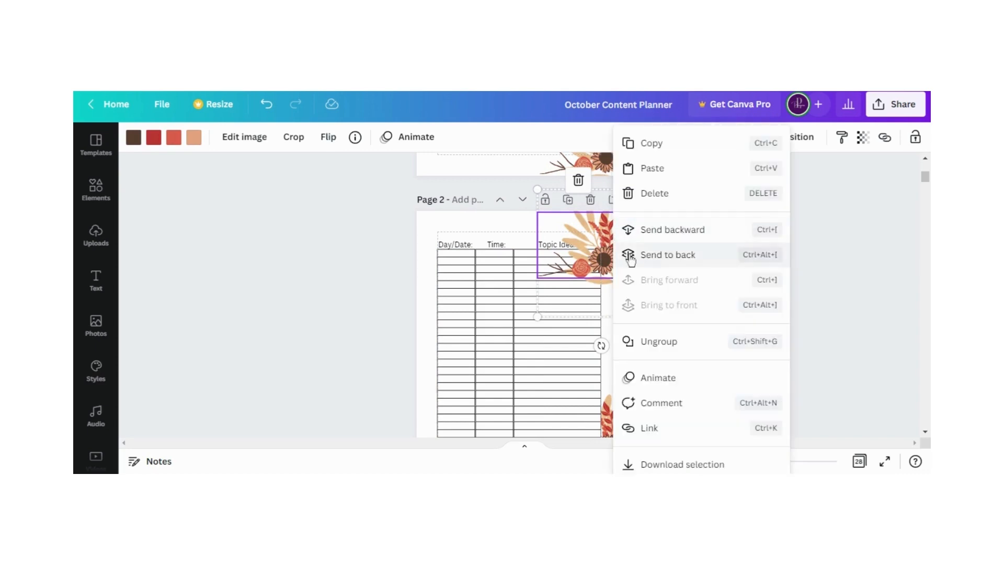
left_click(631, 256)
left_click(617, 346)
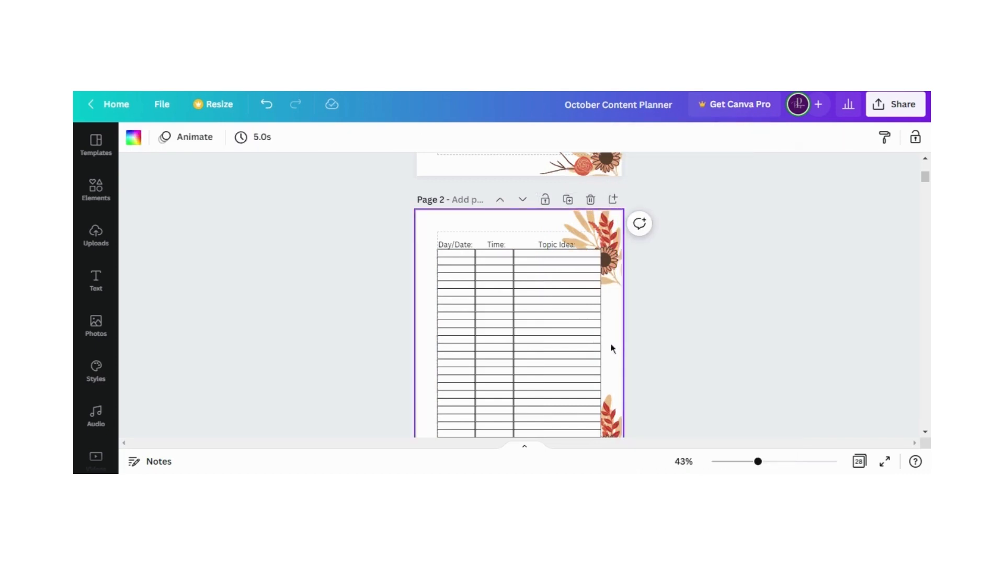
Hide the dashed margin guides on the pages
scroll(619, 314, "down", 3)
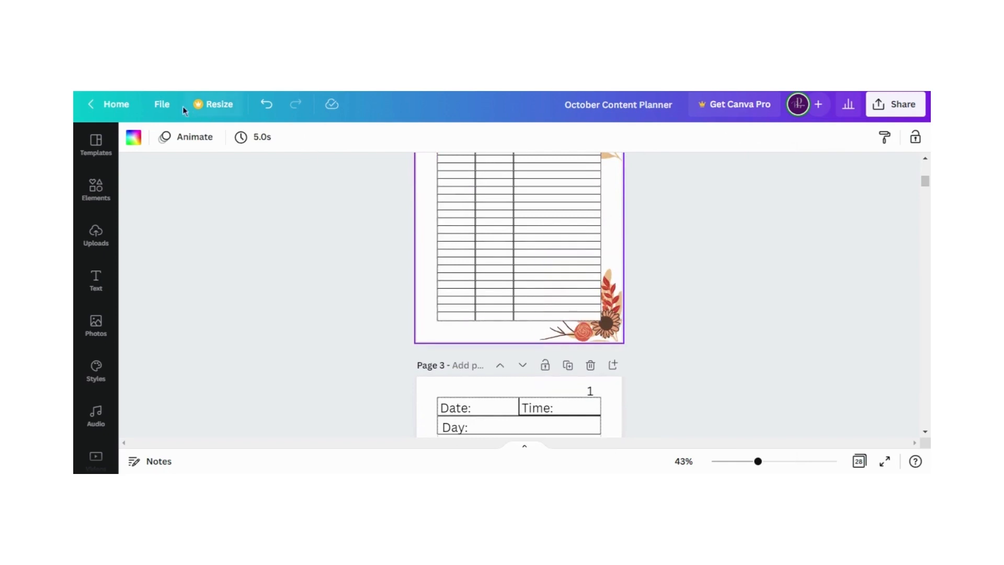
left_click(163, 105)
left_click(193, 281)
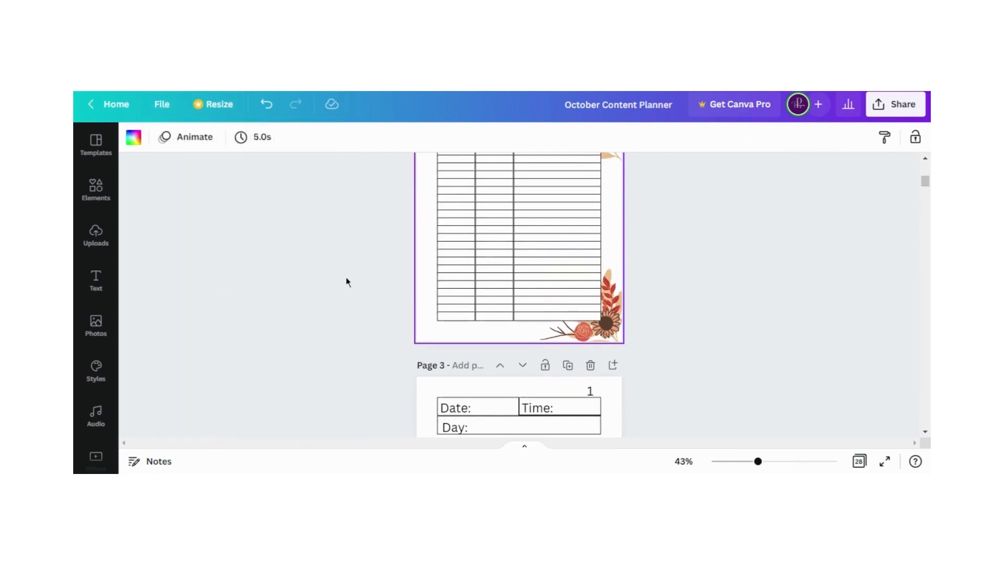
Rotate page 2's upper floral group a quarter turn counterclockwise and fit it against the page's upper-right corner
scroll(364, 329, "up", 2)
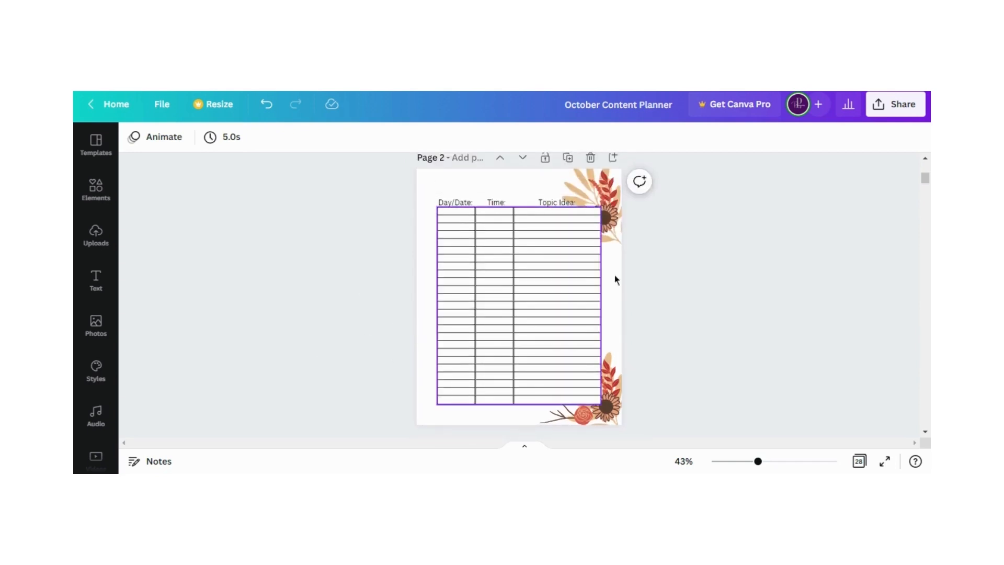
left_click(606, 219)
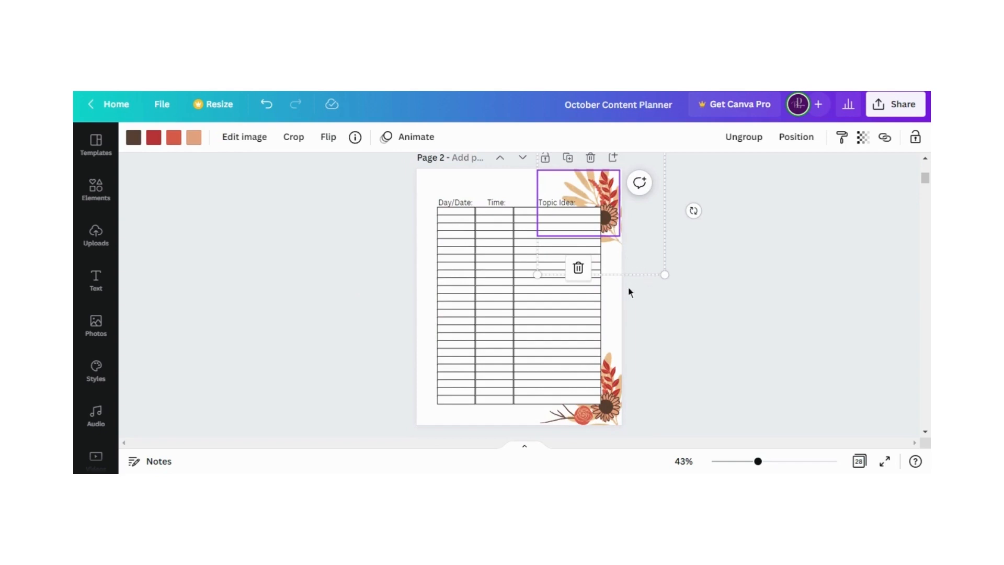
left_click(617, 322)
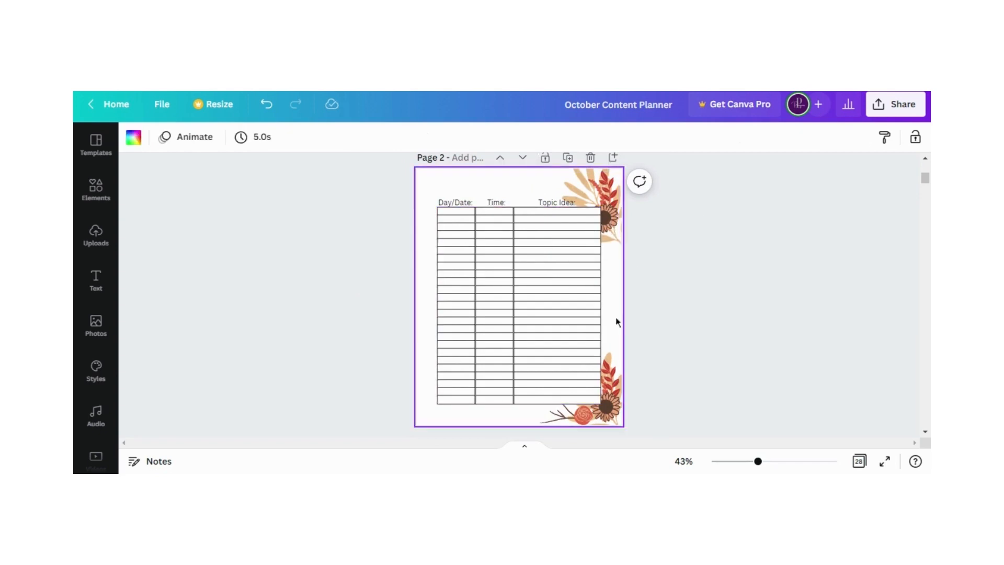
left_click(607, 210)
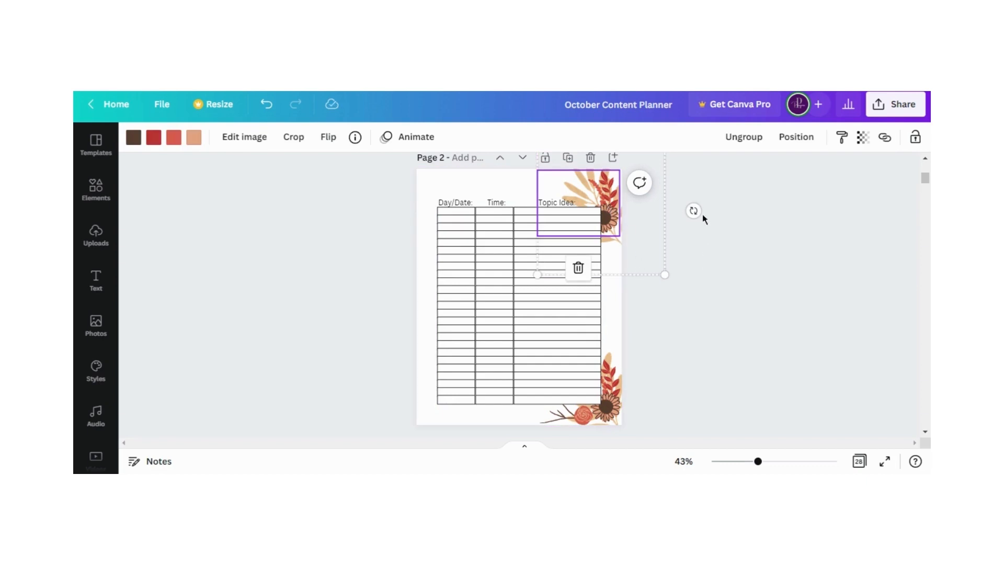
left_click_drag(694, 210, 617, 139)
left_click_drag(612, 223, 613, 207)
left_click(727, 331)
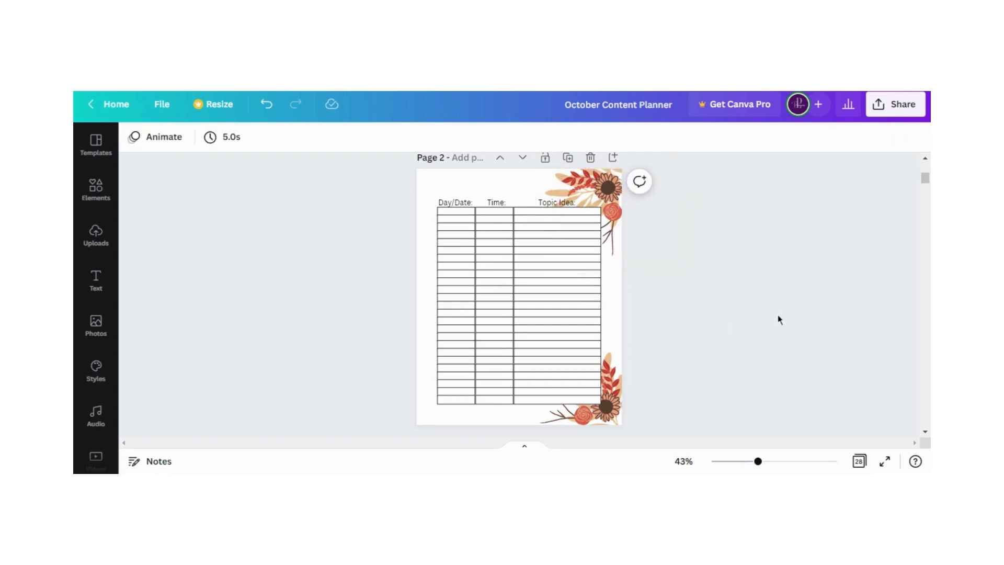
Search the elements library for Fall graphics and bring page 3 into view
left_click(96, 187)
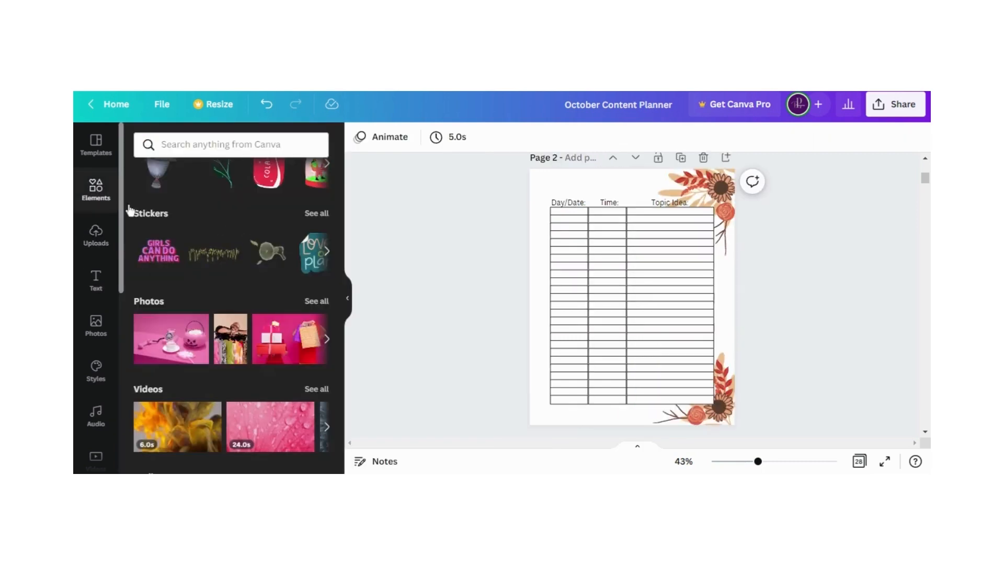
left_click(228, 143)
type("Fall")
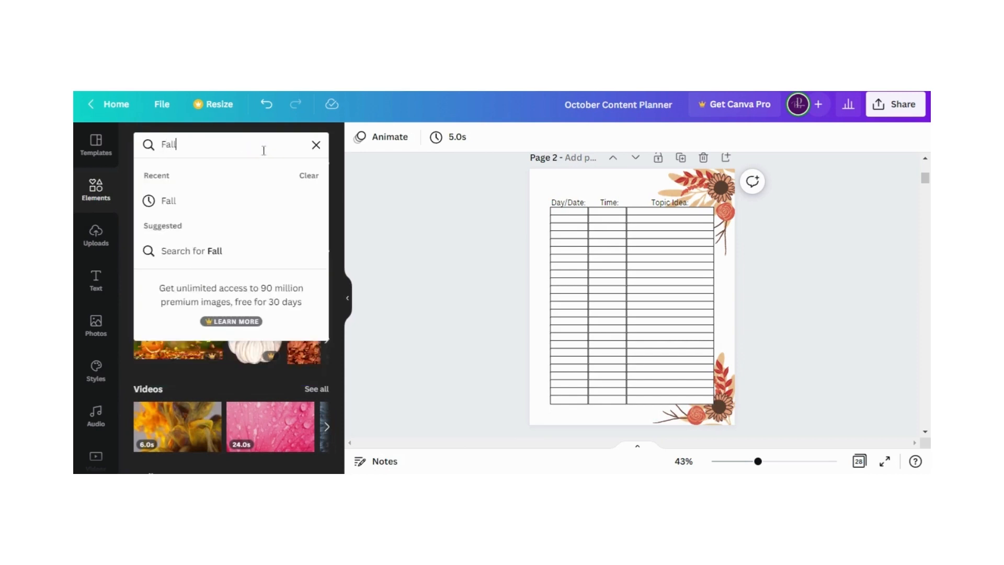
key("Return")
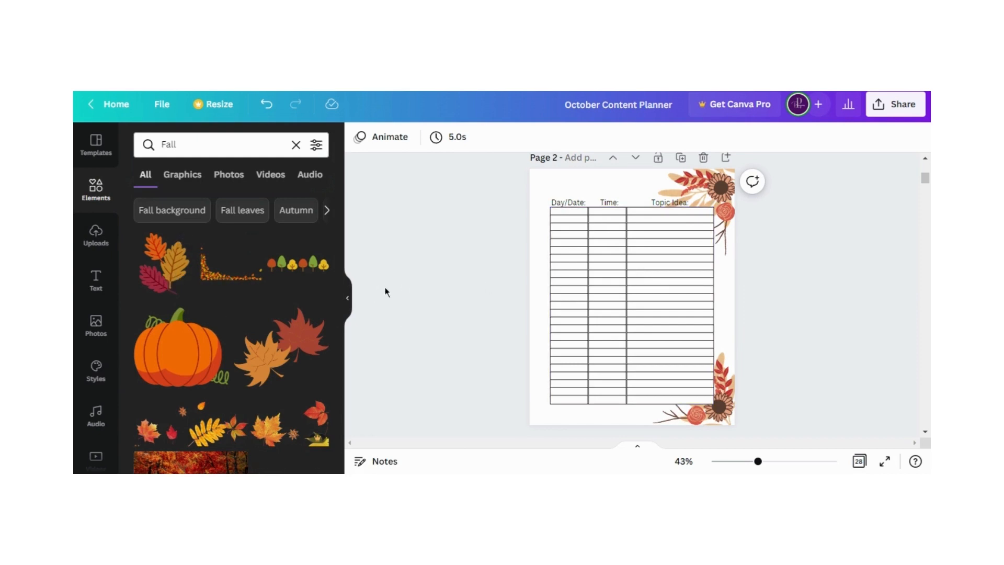
scroll(386, 291, "down", 6)
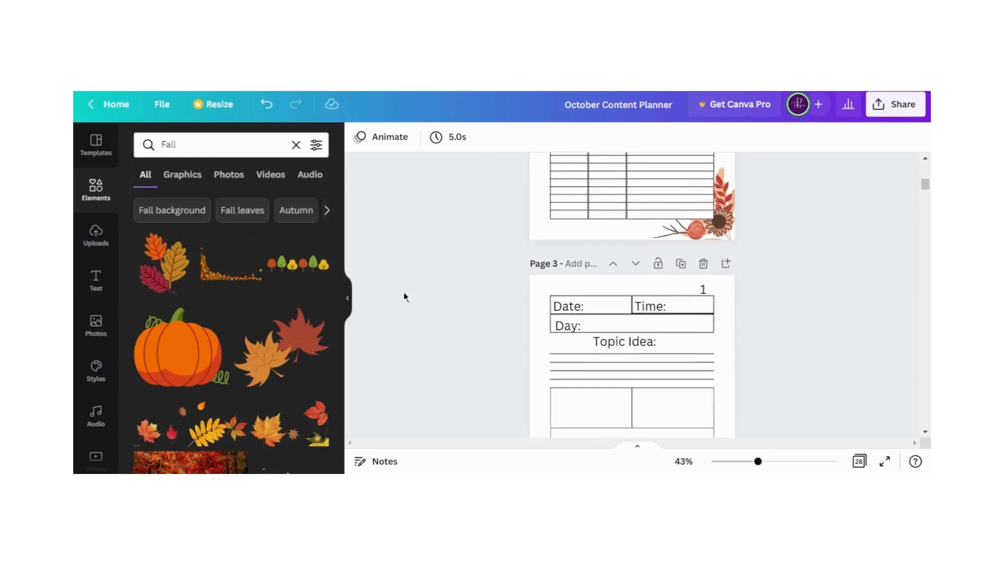
scroll(410, 292, "up", 5)
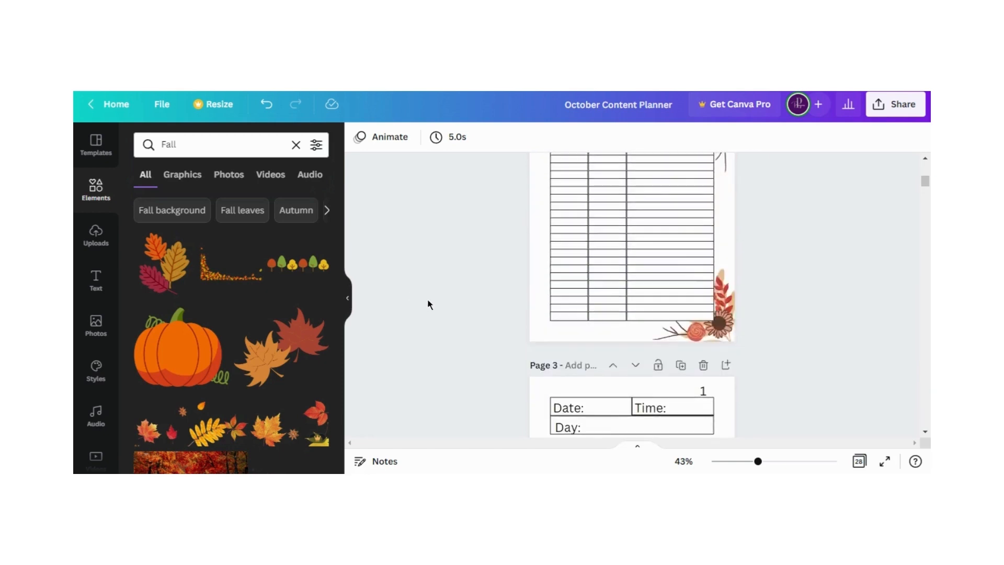
scroll(428, 298, "down", 5)
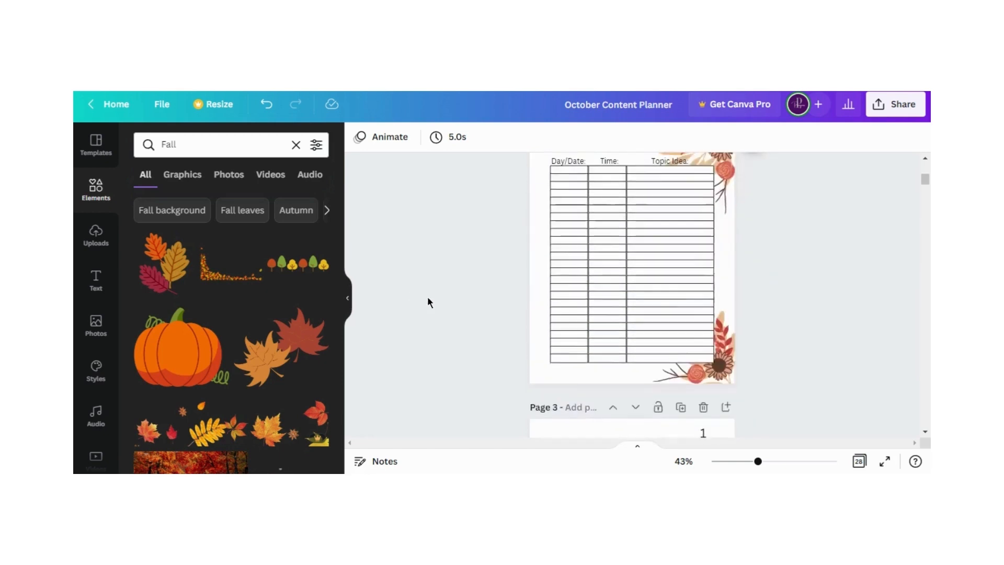
scroll(426, 297, "down", 3)
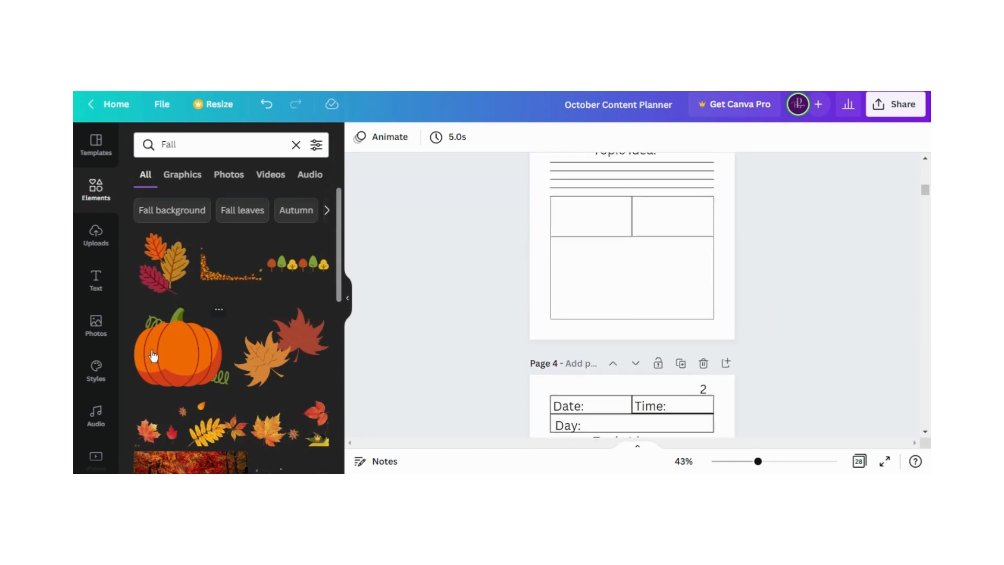
Try the wide strip of scattered autumn leaves on page 3 and delete it
scroll(167, 354, "down", 2)
left_click_drag(168, 354, 641, 214)
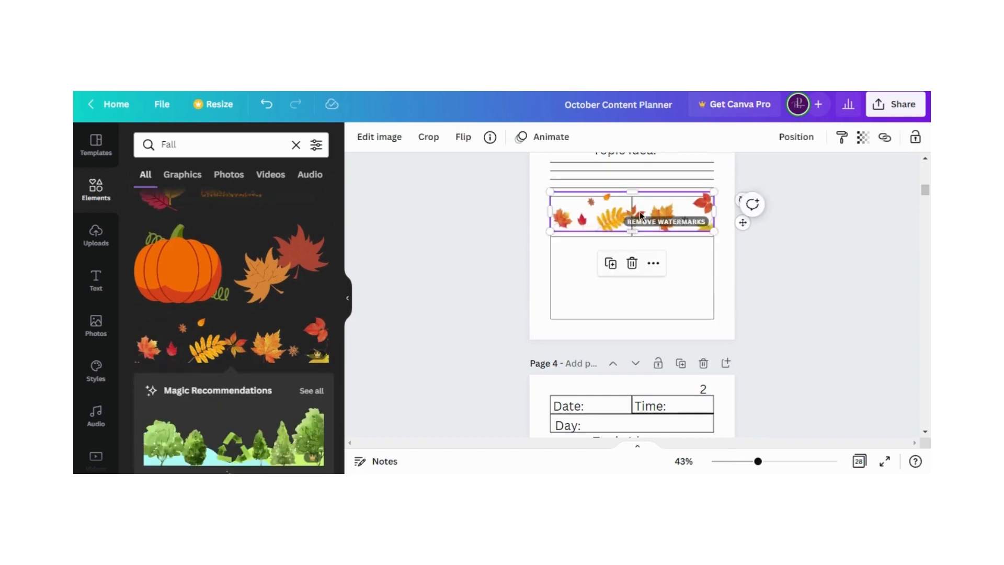
left_click(632, 263)
Add the golden leafy vine corner graphic to page 3 and fit it into the page's upper-right corner
scroll(253, 325, "down", 4)
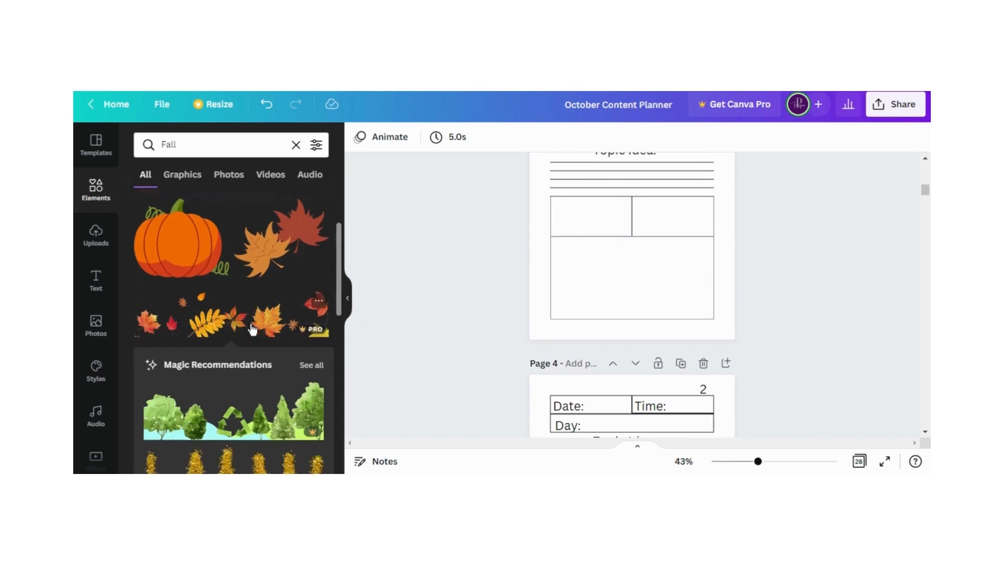
scroll(242, 355, "down", 2)
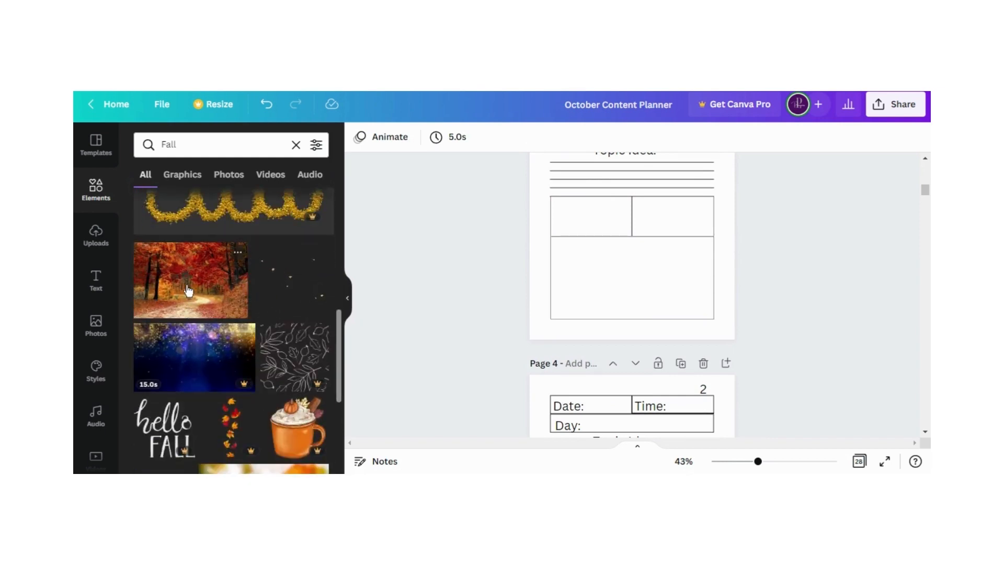
scroll(187, 314, "down", 5)
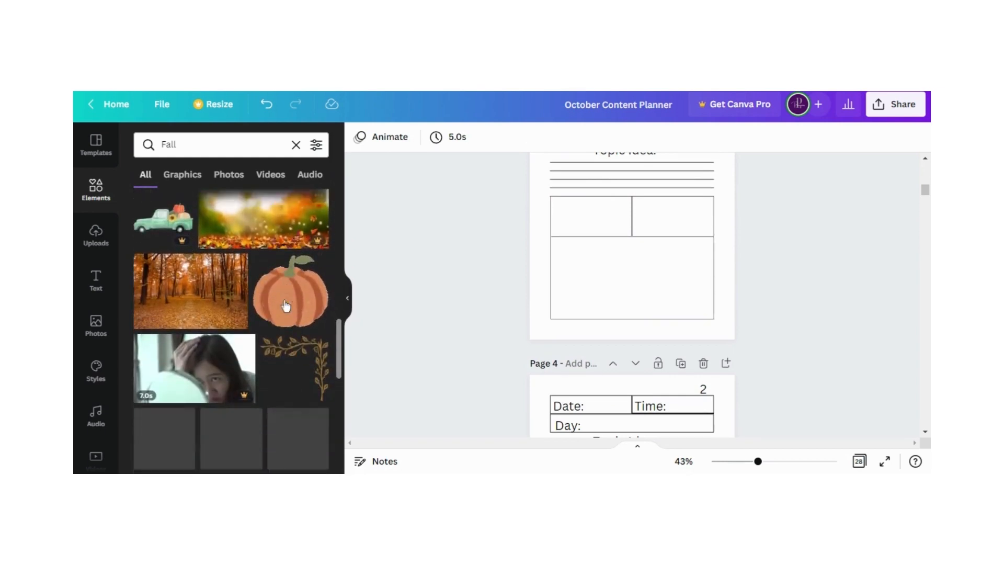
scroll(286, 306, "down", 1)
left_click(299, 347)
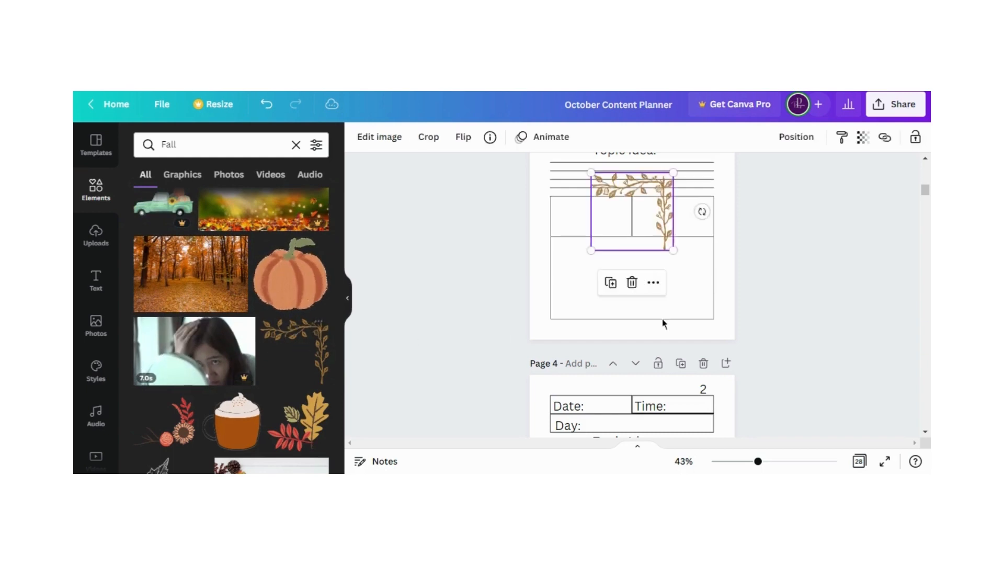
scroll(663, 323, "up", 4)
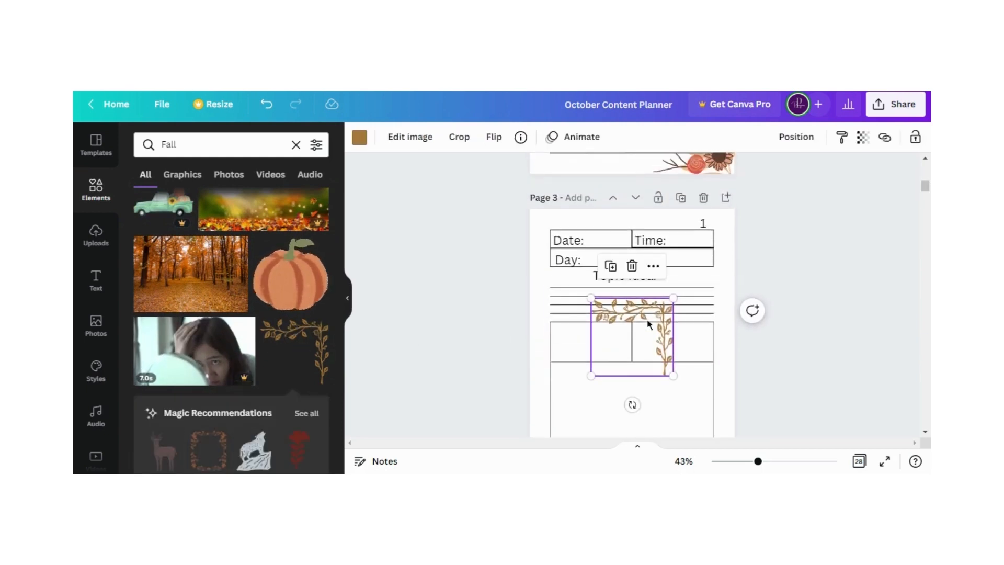
left_click_drag(648, 323, 712, 232)
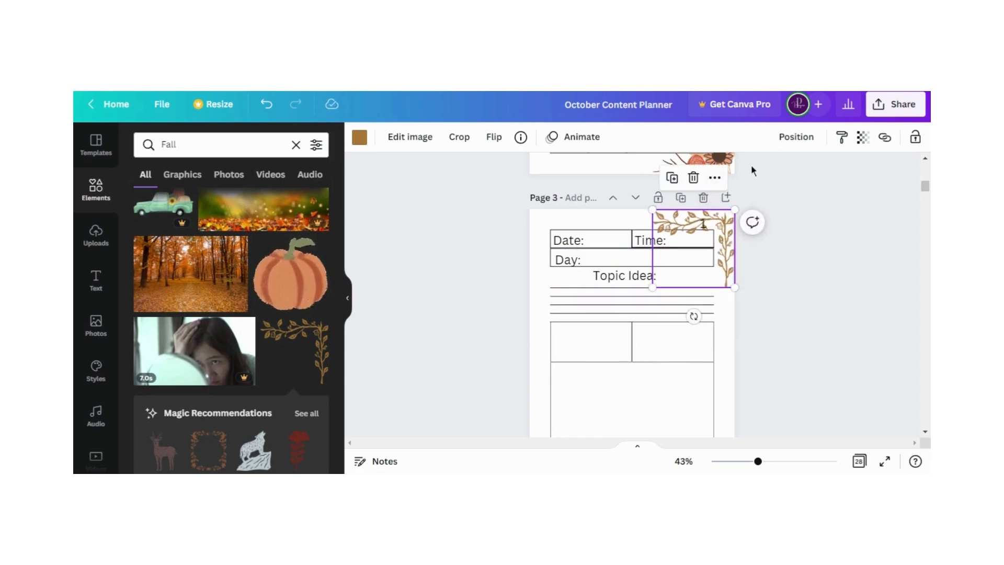
Send page 3's golden vine graphic to the back, behind the text and boxes
left_click(796, 137)
left_click(717, 203)
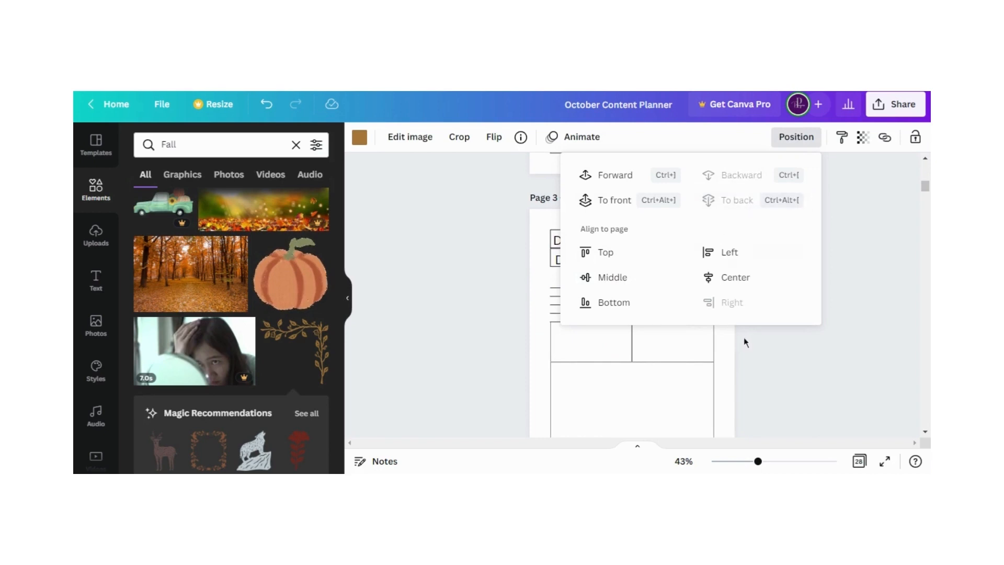
left_click(767, 348)
left_click(773, 320)
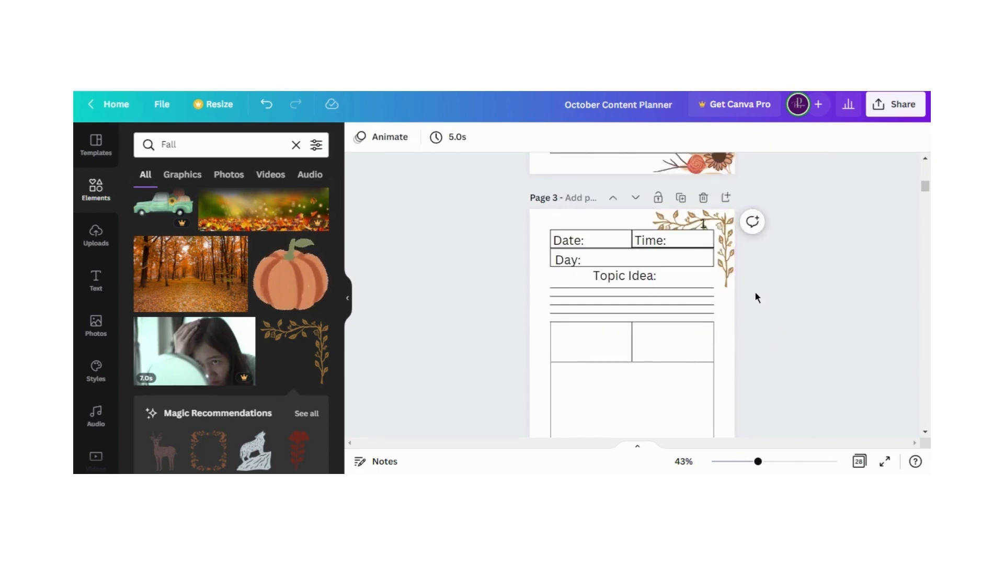
Move the vine graphic to page 3's lower-right corner and rotate it a quarter turn clockwise so it follows the page edges
left_click(720, 228)
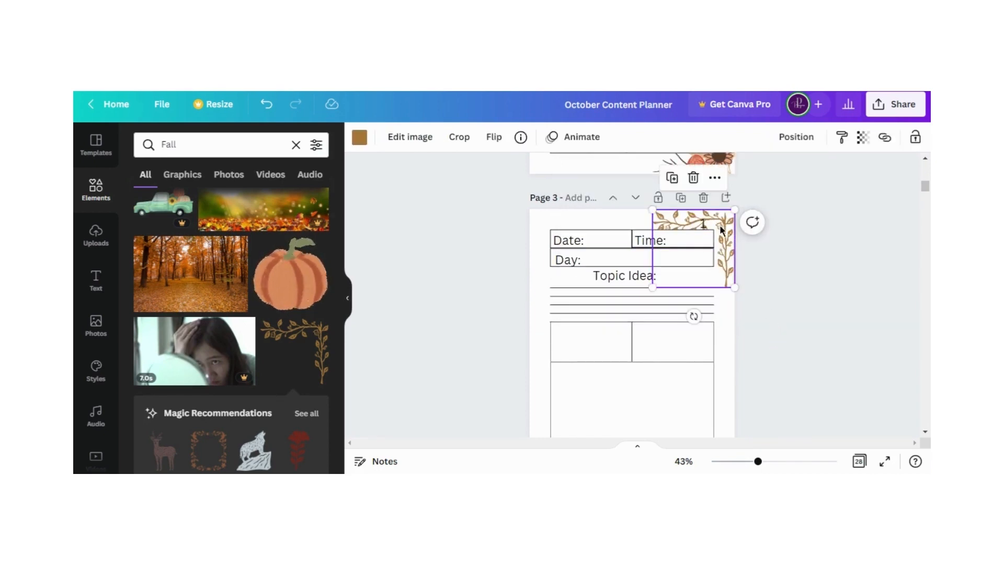
left_click_drag(720, 229, 722, 317)
scroll(731, 210, "down", 3)
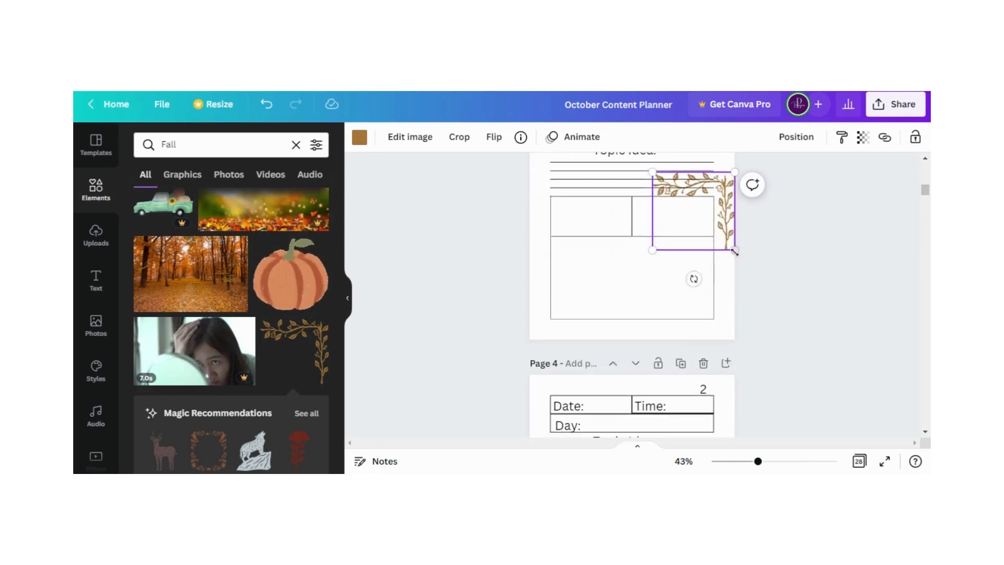
left_click_drag(725, 208, 725, 299)
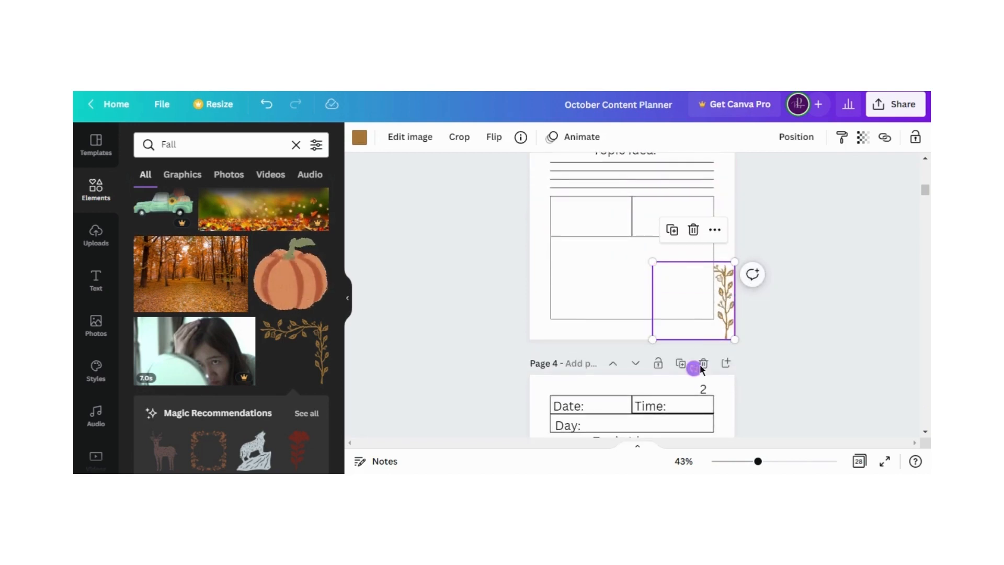
left_click_drag(693, 367, 615, 302)
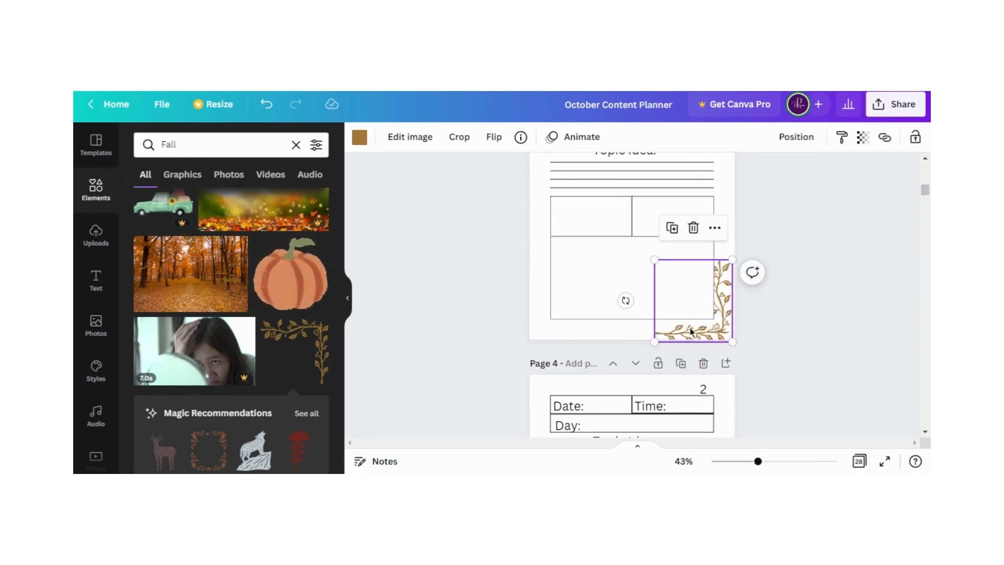
left_click_drag(693, 337, 685, 337)
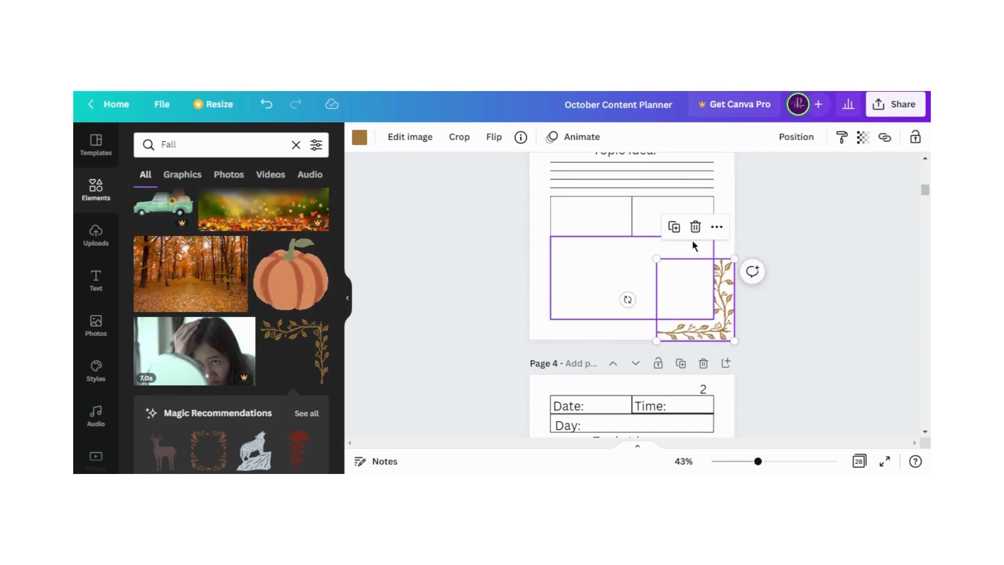
Duplicate page 3's vine graphic and fit the copy into the lower-left corner, rotated a further quarter turn clockwise
left_click(676, 227)
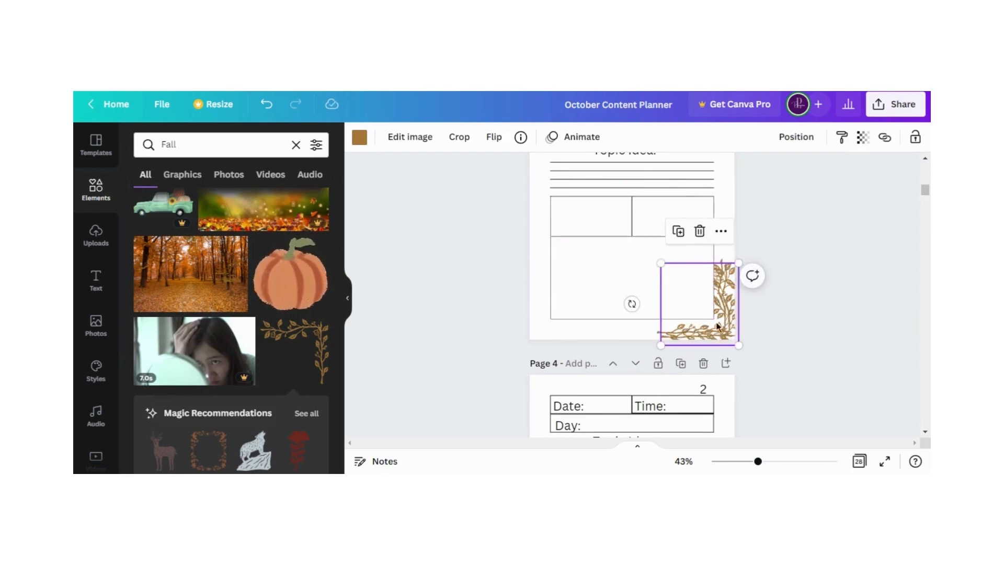
left_click_drag(718, 325, 585, 321)
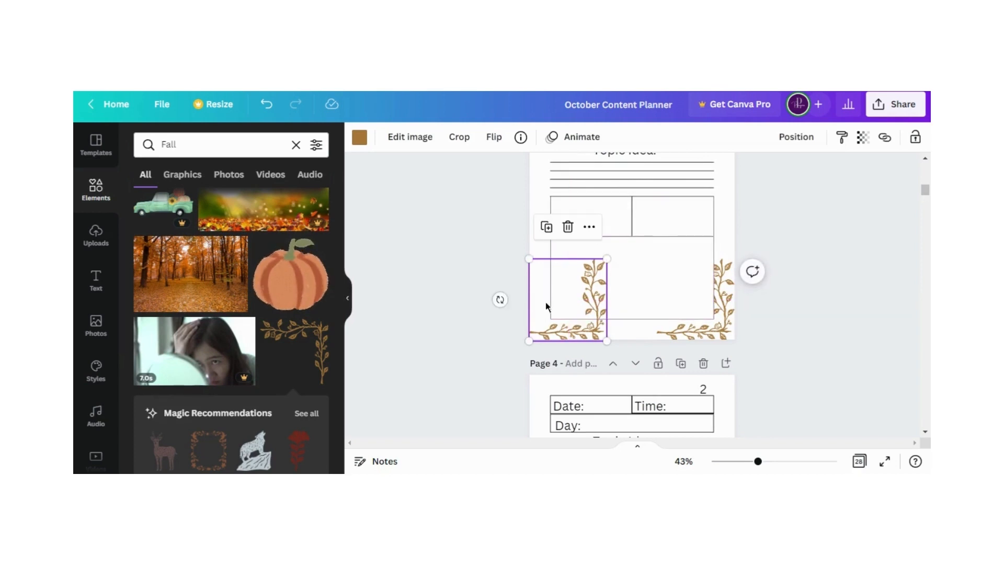
left_click(492, 305)
left_click(545, 324)
left_click_drag(501, 300, 563, 219)
left_click_drag(539, 321, 546, 322)
left_click(499, 321)
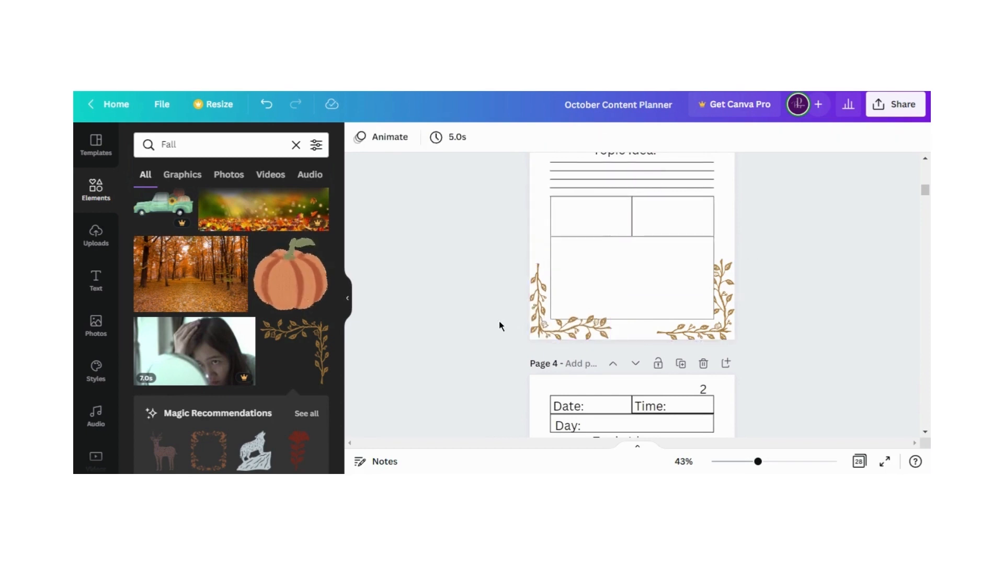
Send page 3's lower-left vine graphic one layer backward
left_click(571, 335)
left_click(792, 138)
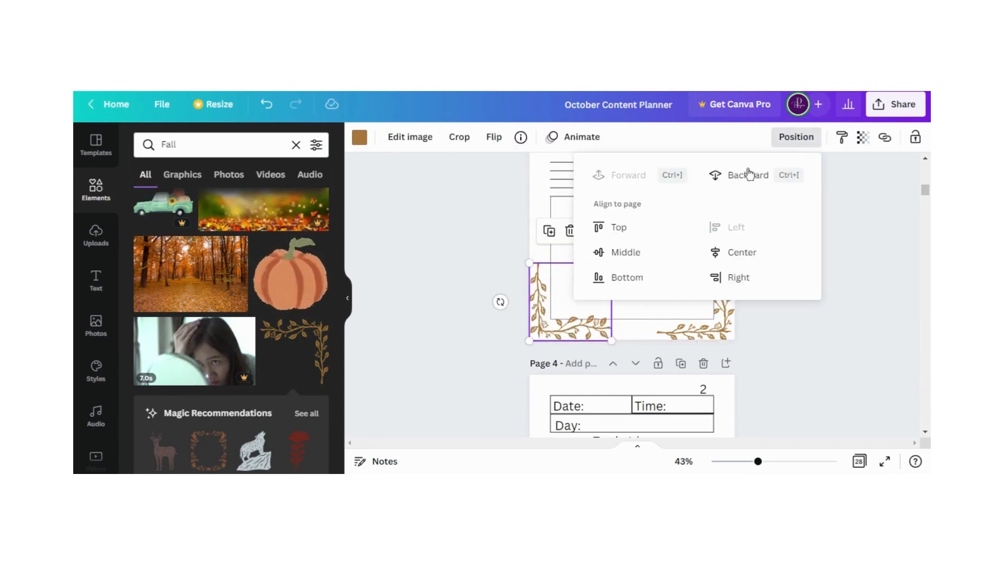
left_click(742, 176)
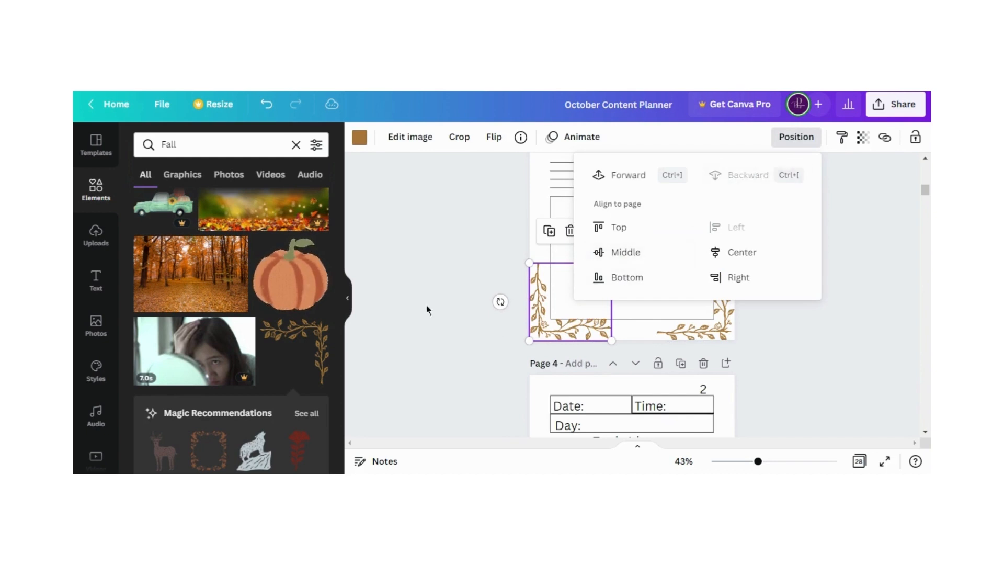
left_click(426, 305)
left_click(474, 307)
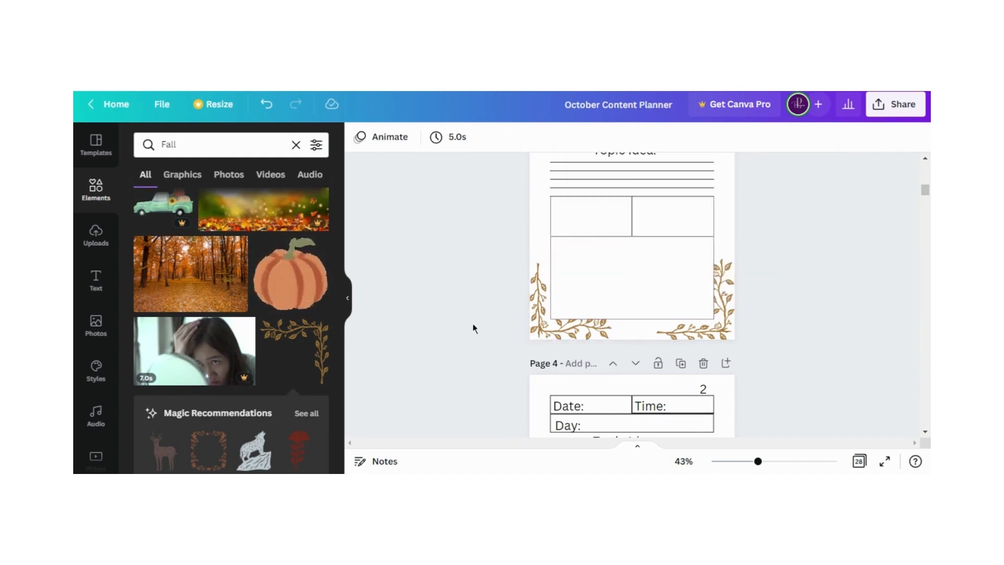
Try the sunflower and red leaf floral graphic on page 4 and delete it
scroll(474, 323, "up", 4)
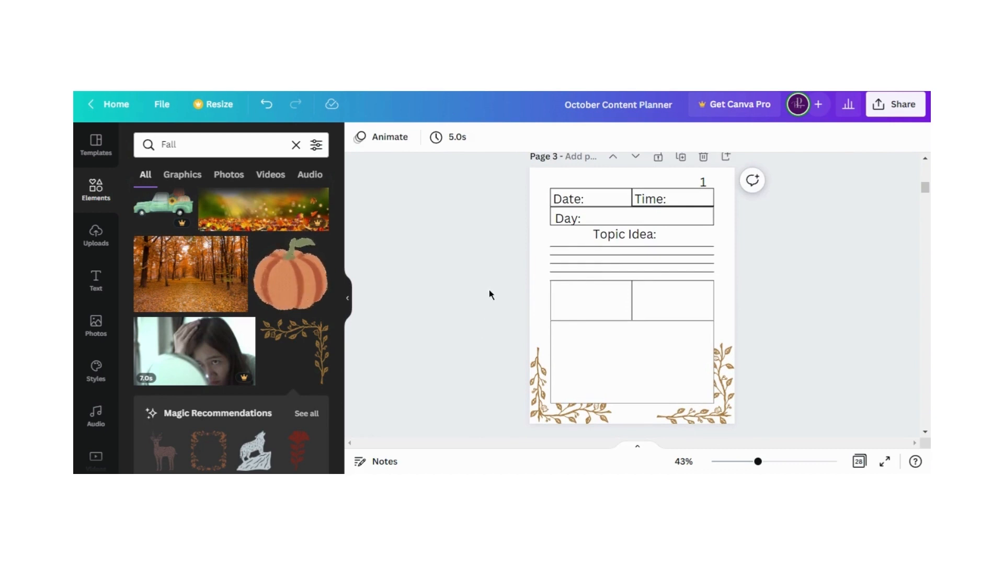
scroll(489, 290, "down", 2)
scroll(491, 290, "up", 2)
scroll(491, 290, "down", 3)
scroll(492, 291, "down", 1)
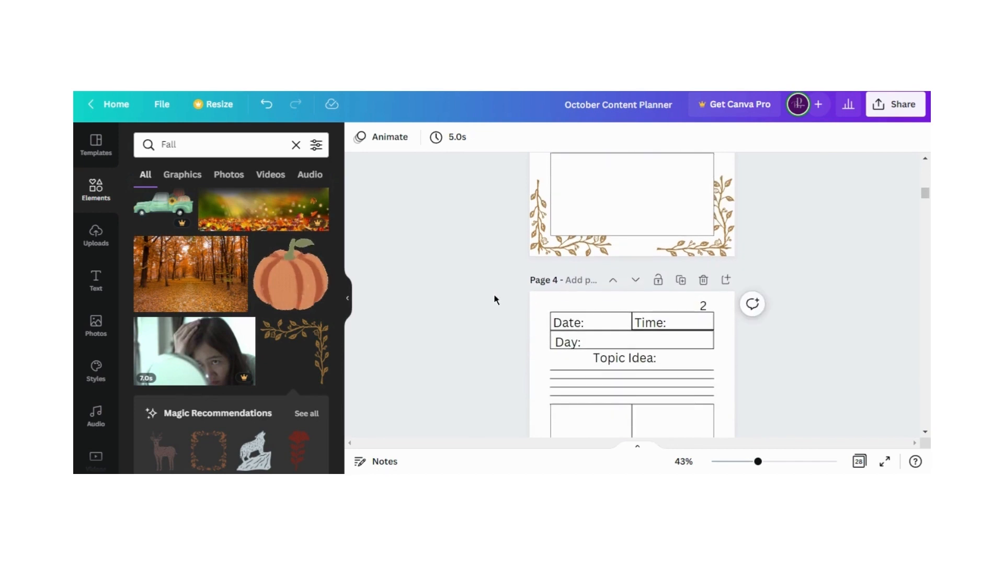
scroll(207, 309, "down", 3)
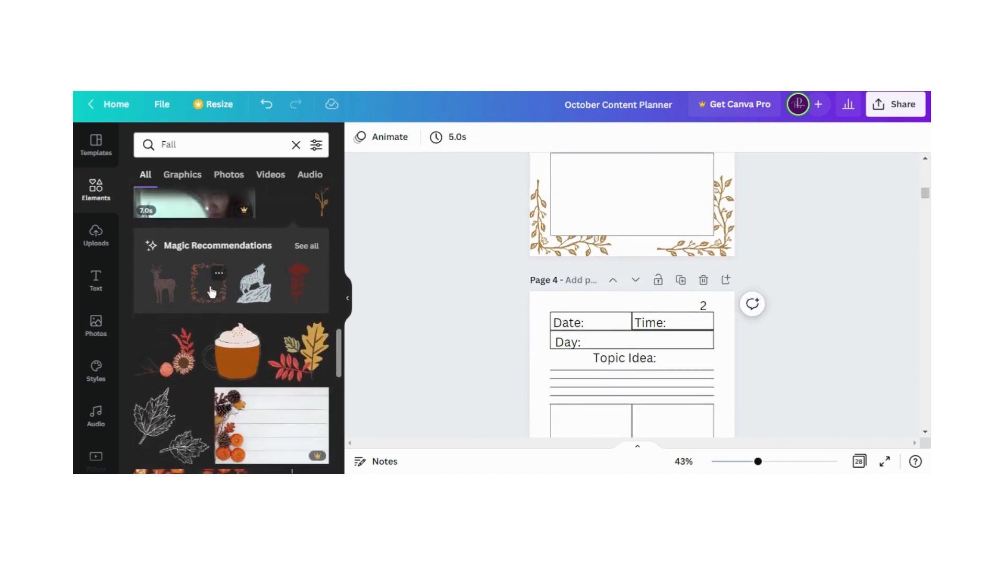
left_click(179, 350)
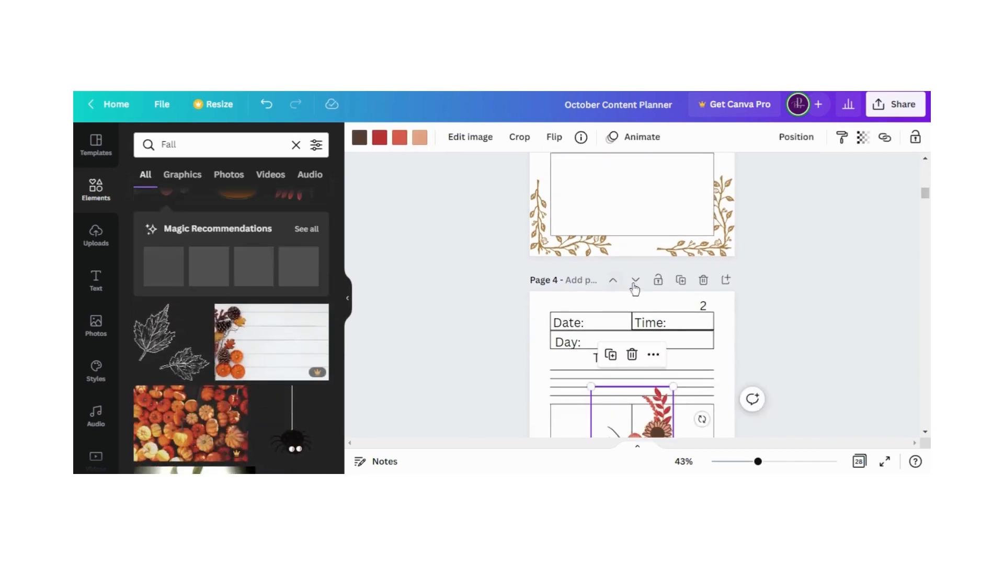
scroll(635, 286, "down", 3)
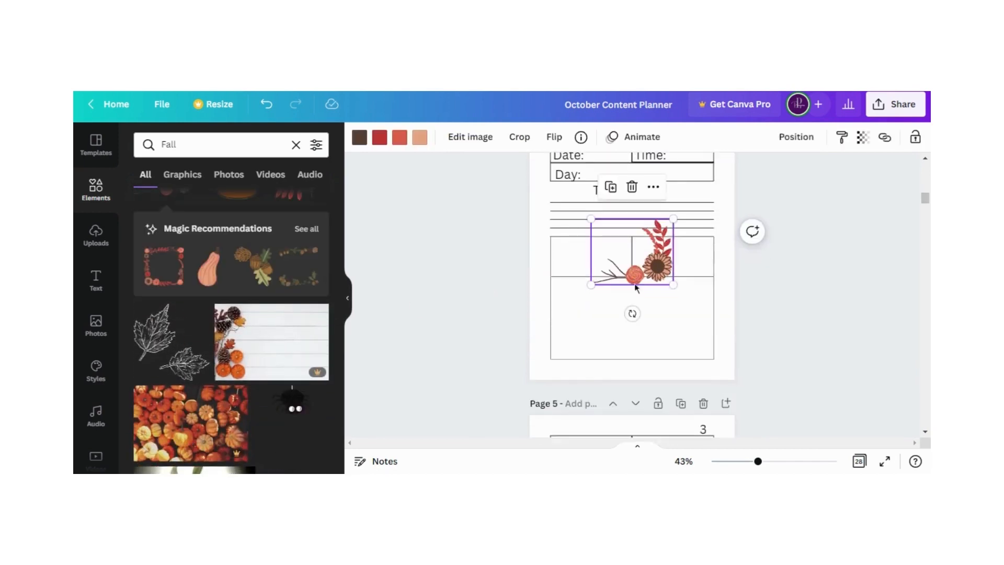
left_click(632, 187)
Add the black outline maple leaves graphic to page 4, enlarge it to about 5.6 by 5.6, and place it in the lower-left corner
left_click(170, 336)
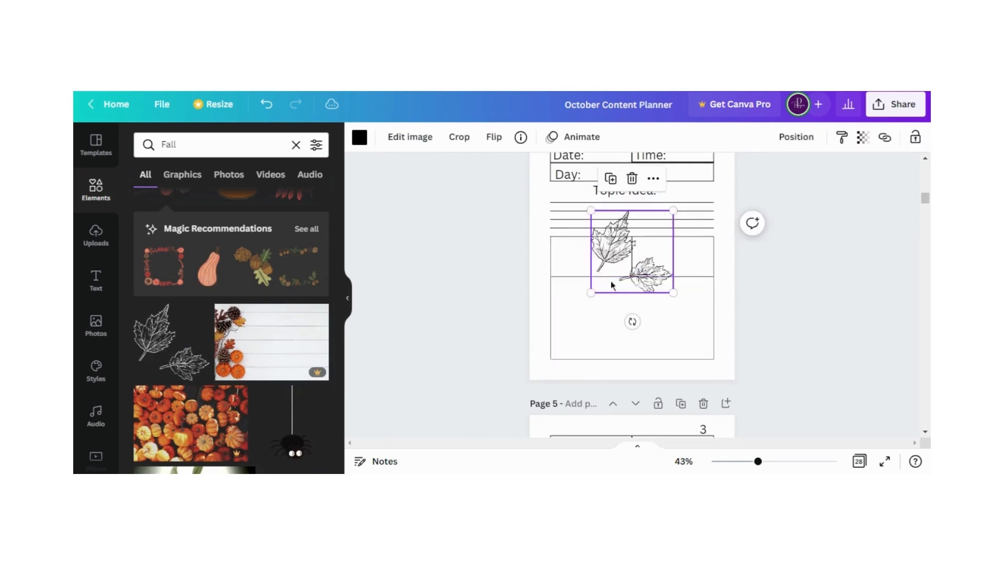
left_click_drag(591, 293, 540, 358)
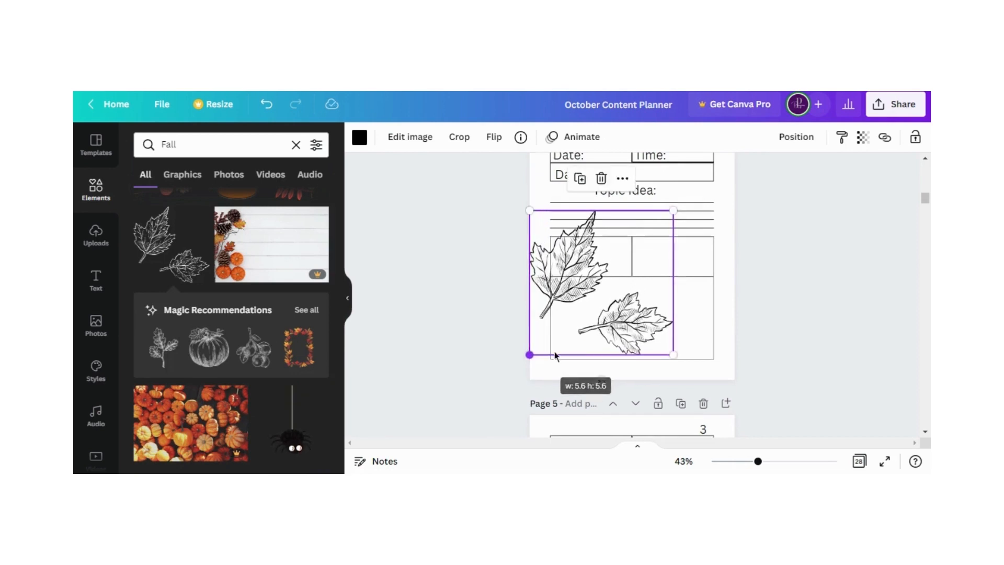
left_click_drag(607, 324, 607, 349)
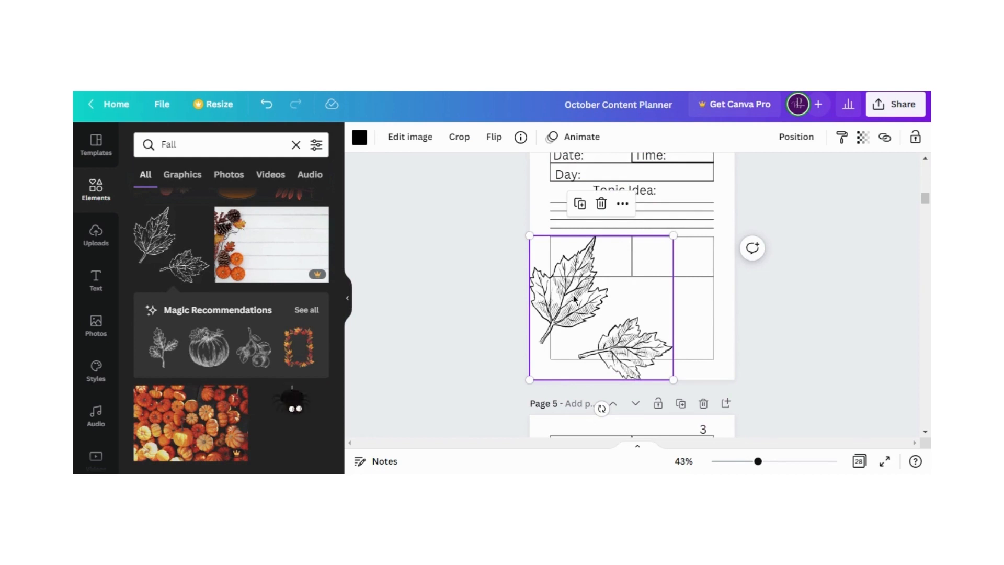
Send page 4's maple leaves graphic to the back
left_click(797, 139)
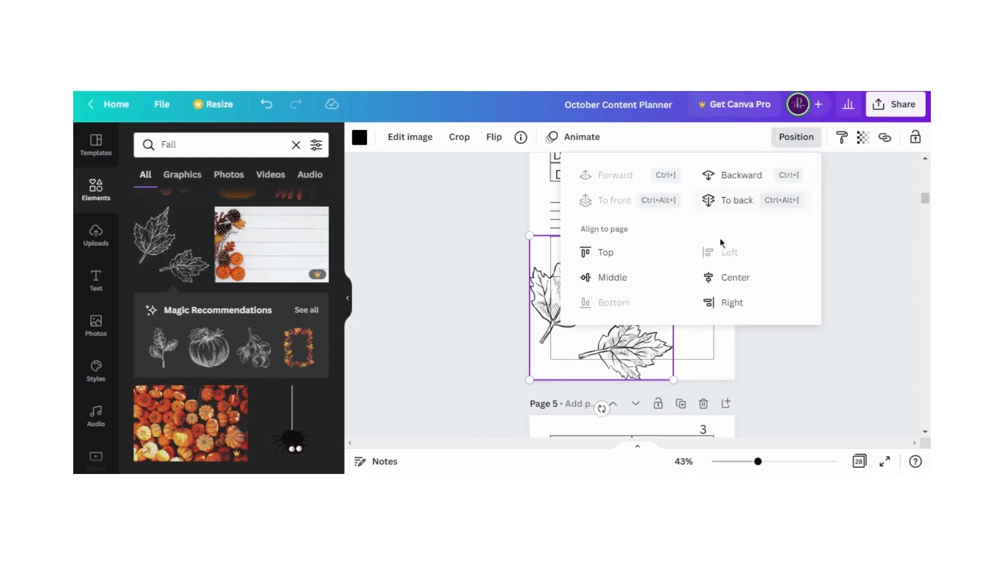
left_click(737, 200)
left_click(466, 296)
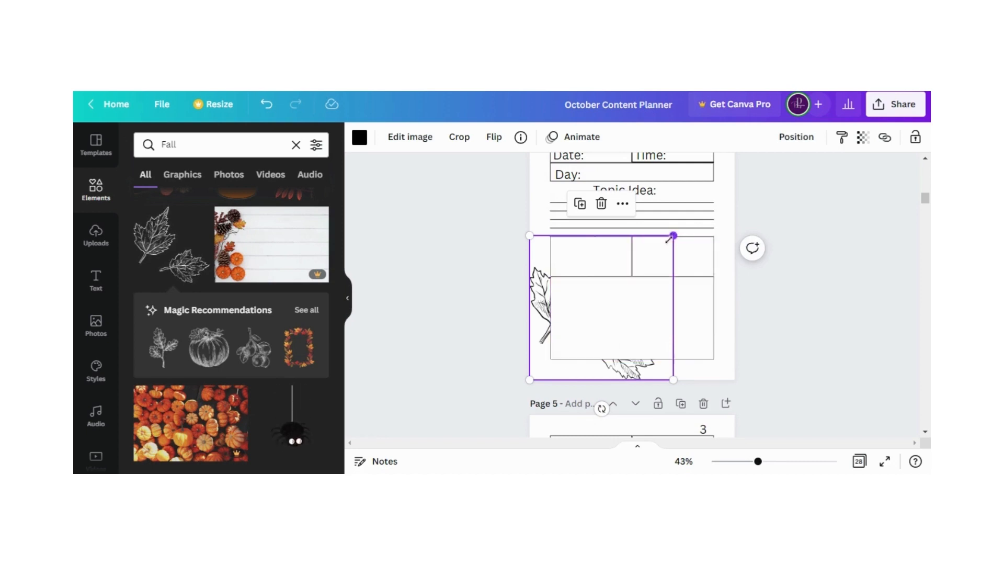
Shrink page 4's maple leaves into the lower-left corner and place a copy, rotated a quarter turn counterclockwise, in the lower-right corner
left_click_drag(672, 236, 725, 364)
left_click(526, 307)
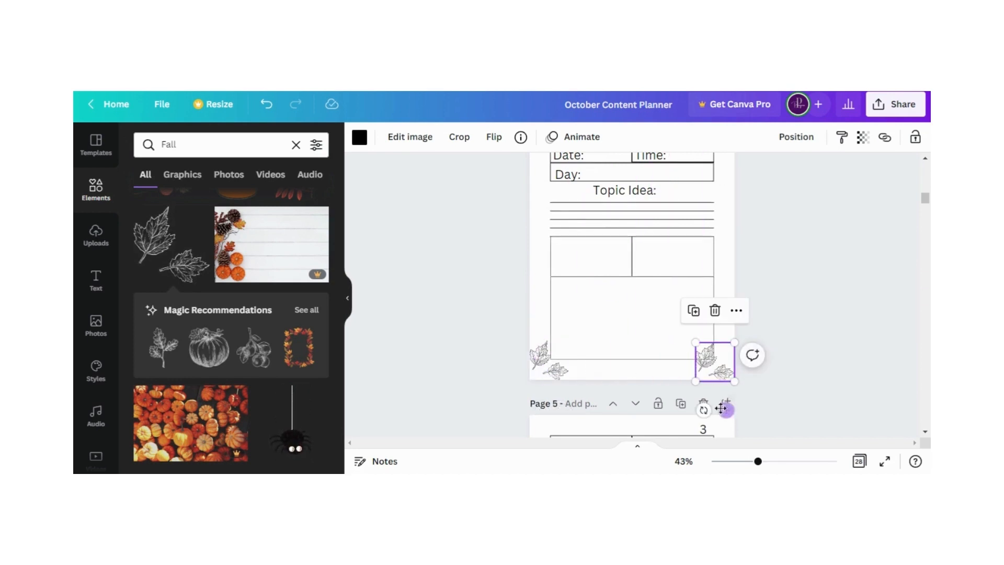
left_click_drag(704, 410, 760, 373)
left_click(770, 330)
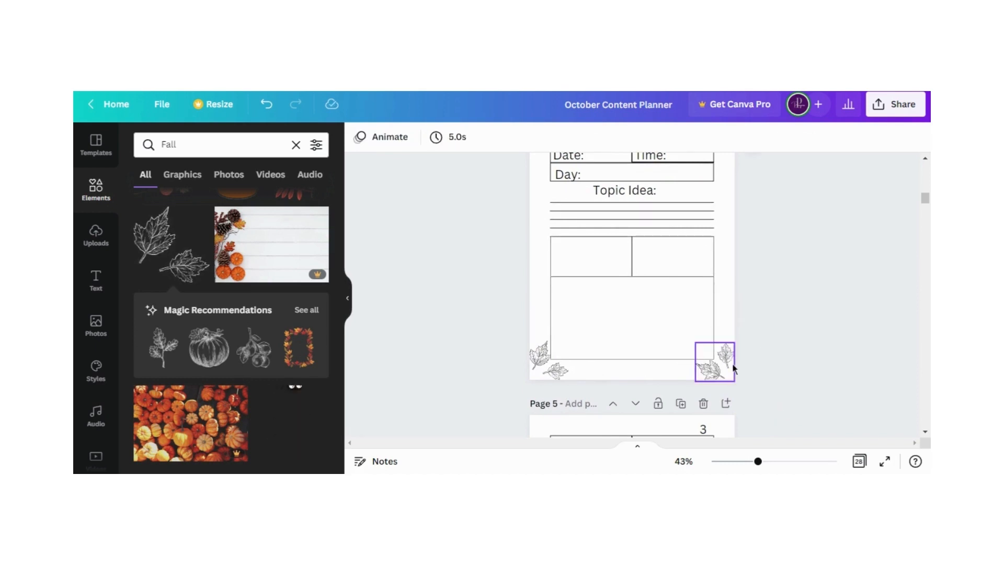
scroll(783, 328, "up", 1)
scroll(783, 328, "down", 4)
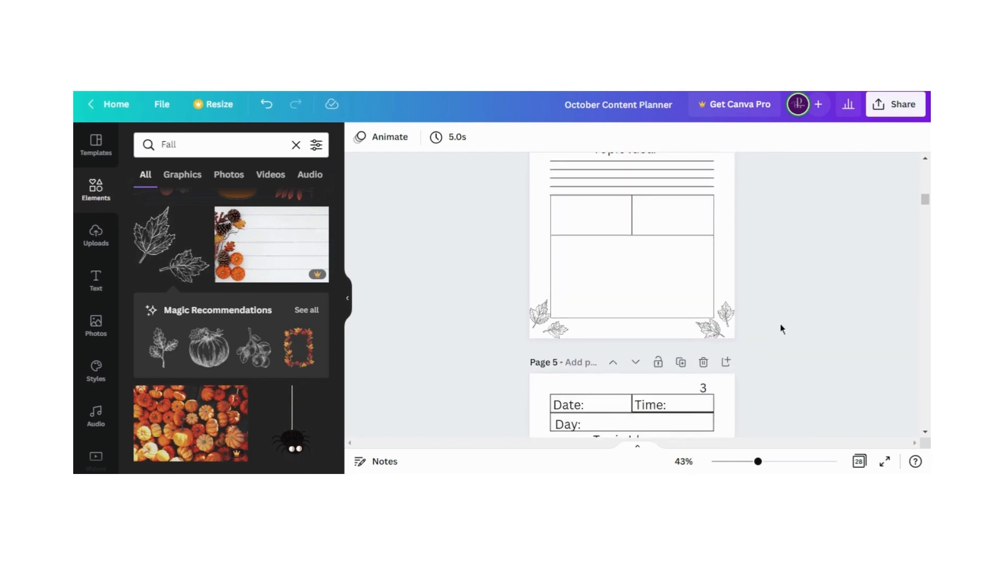
scroll(780, 328, "up", 2)
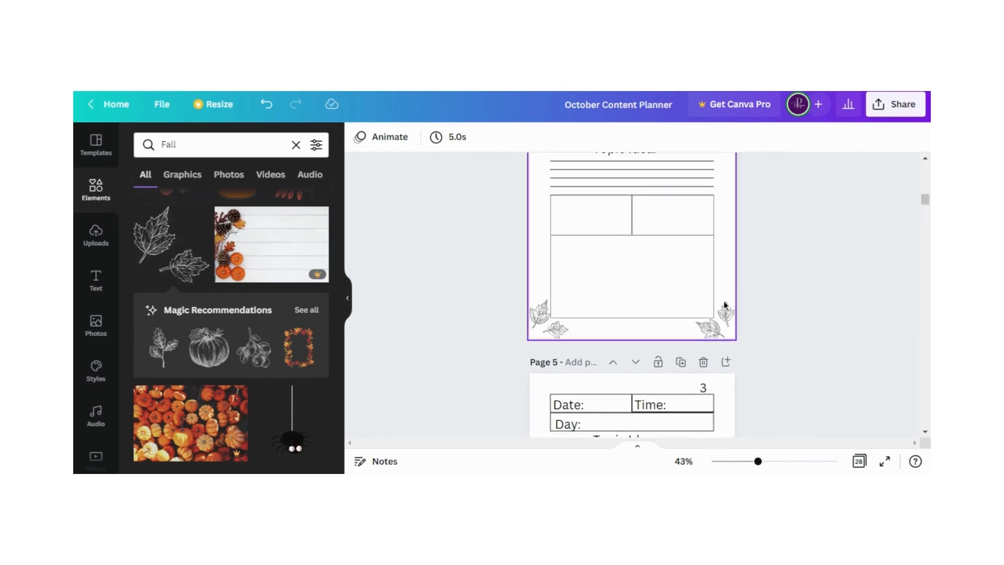
left_click(723, 312)
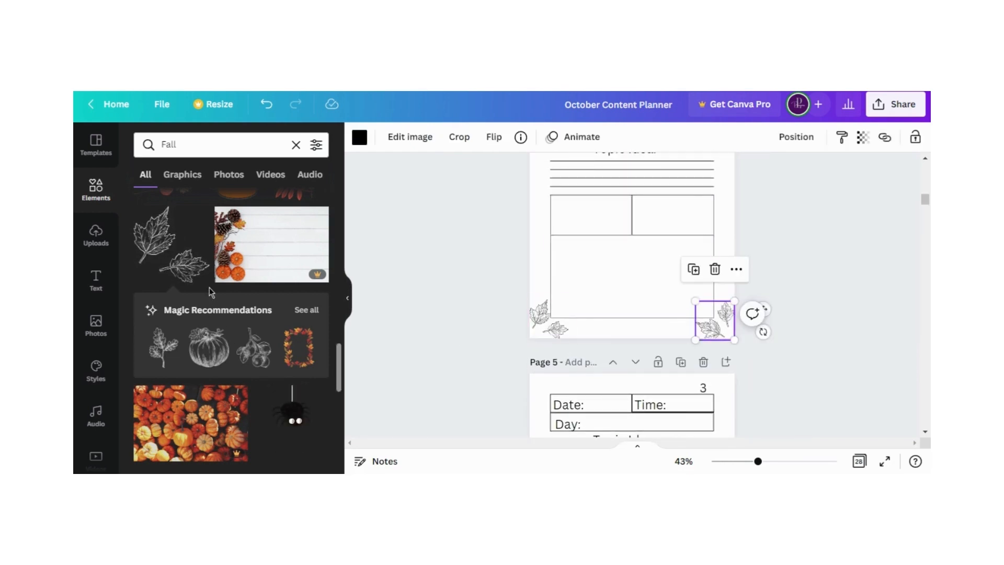
Add the circular autumn leaf wreath from the Fall results to page 5 and enlarge it to the full page width
scroll(203, 309, "down", 5)
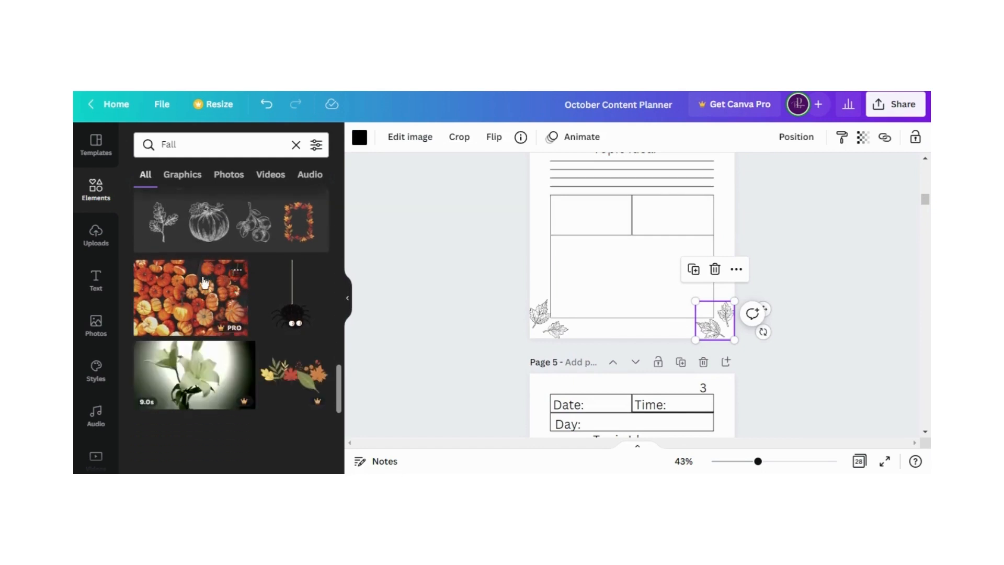
scroll(175, 346, "down", 6)
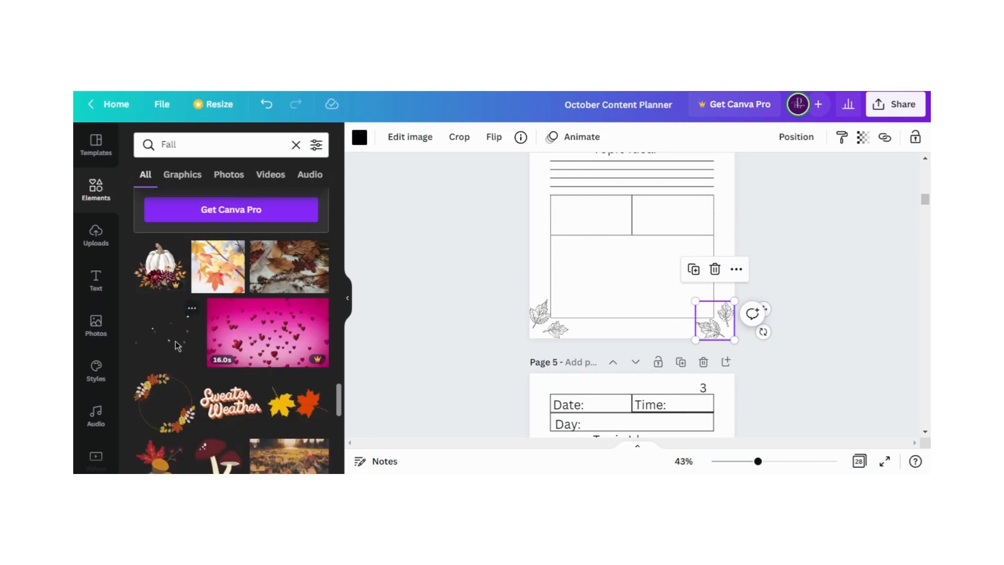
scroll(175, 341, "down", 1)
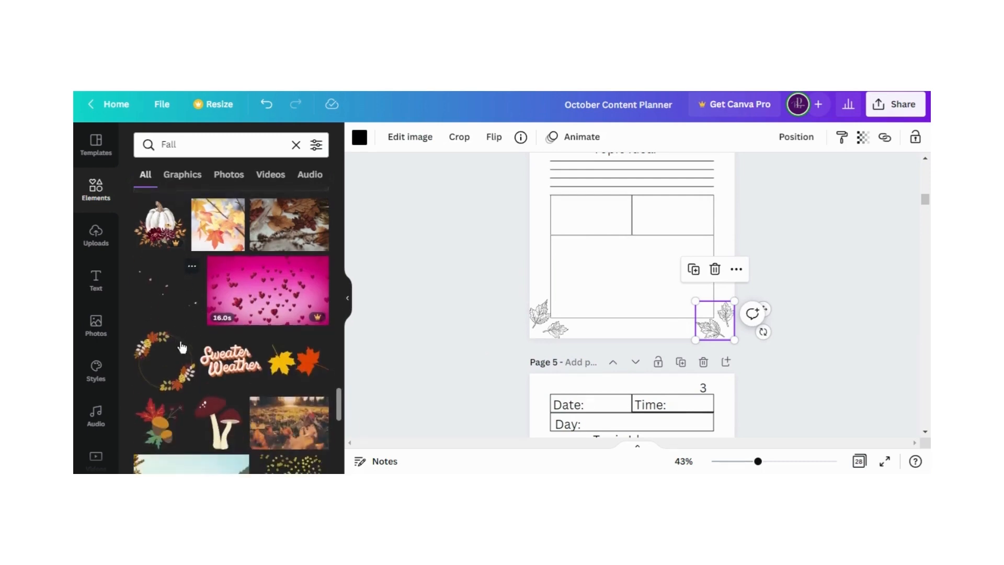
scroll(609, 338, "down", 3)
scroll(608, 338, "down", 4)
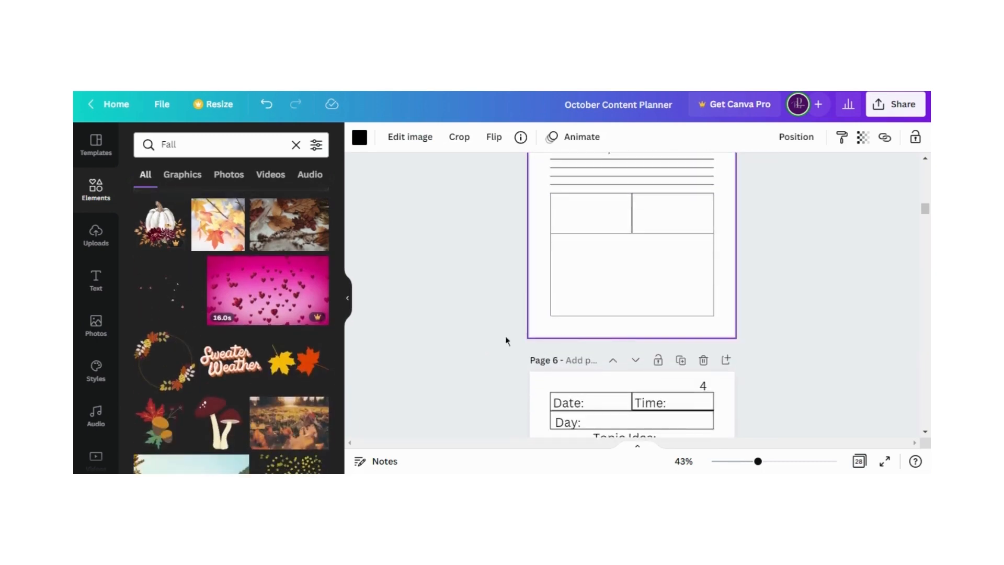
left_click(163, 369)
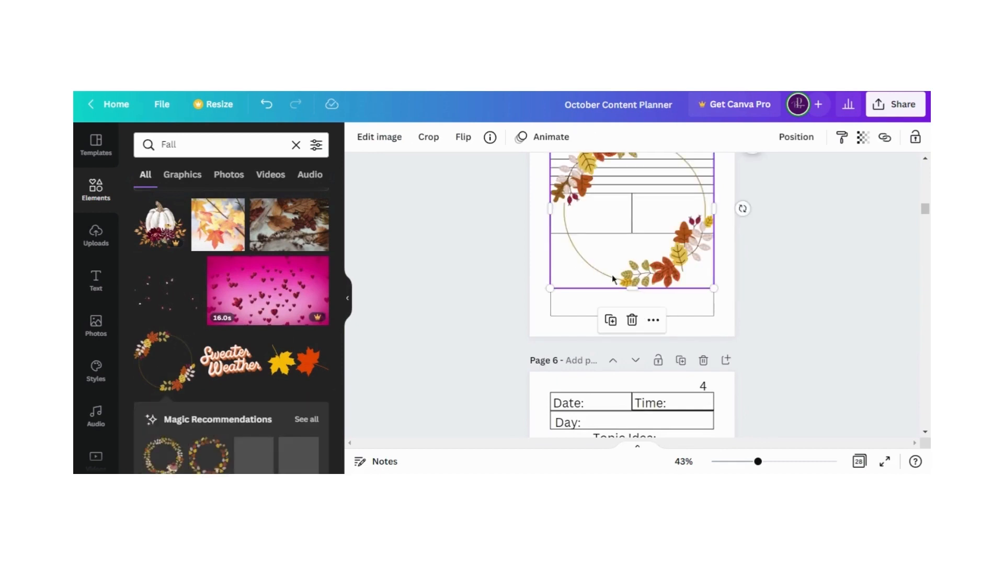
left_click_drag(713, 287, 735, 307)
scroll(551, 222, "up", 3)
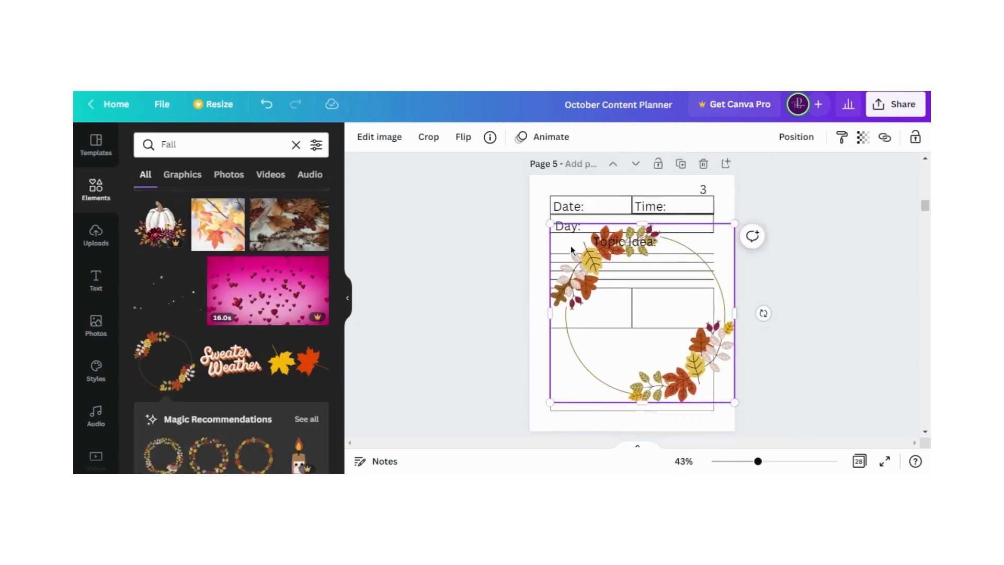
left_click_drag(550, 249, 522, 239)
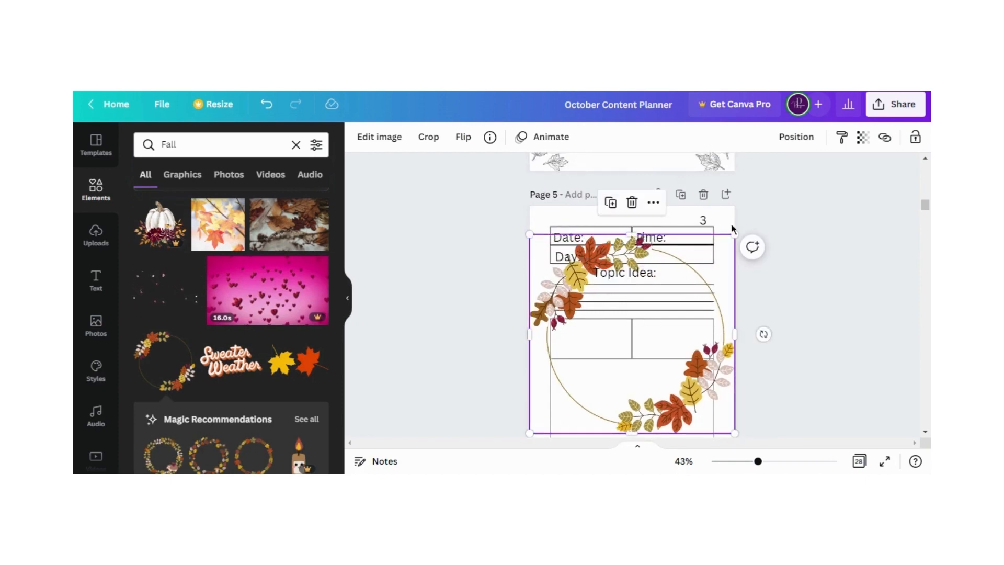
Send page 5's leaf wreath to the back, behind the planner table and text
left_click(796, 137)
left_click(732, 198)
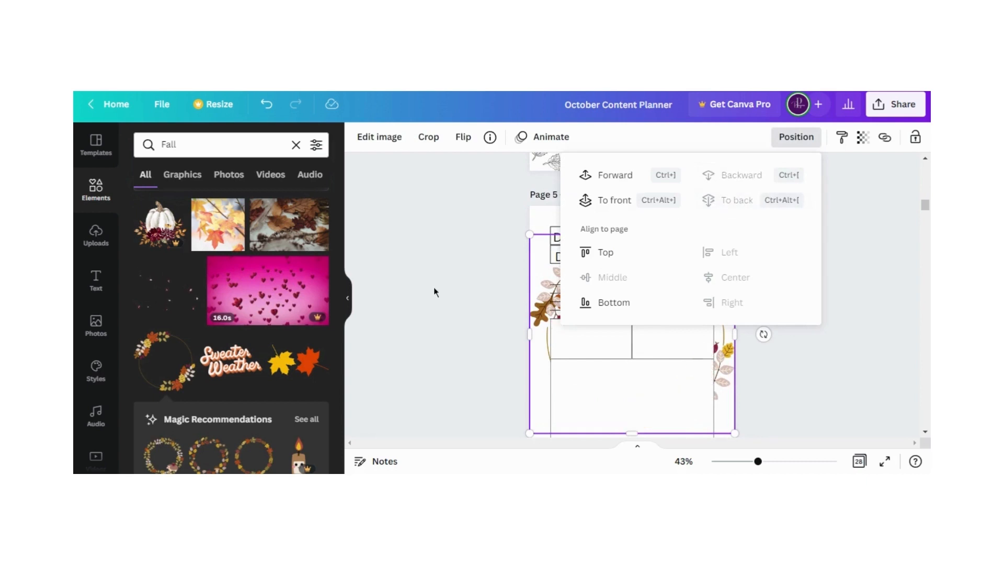
key("Escape")
left_click(435, 291)
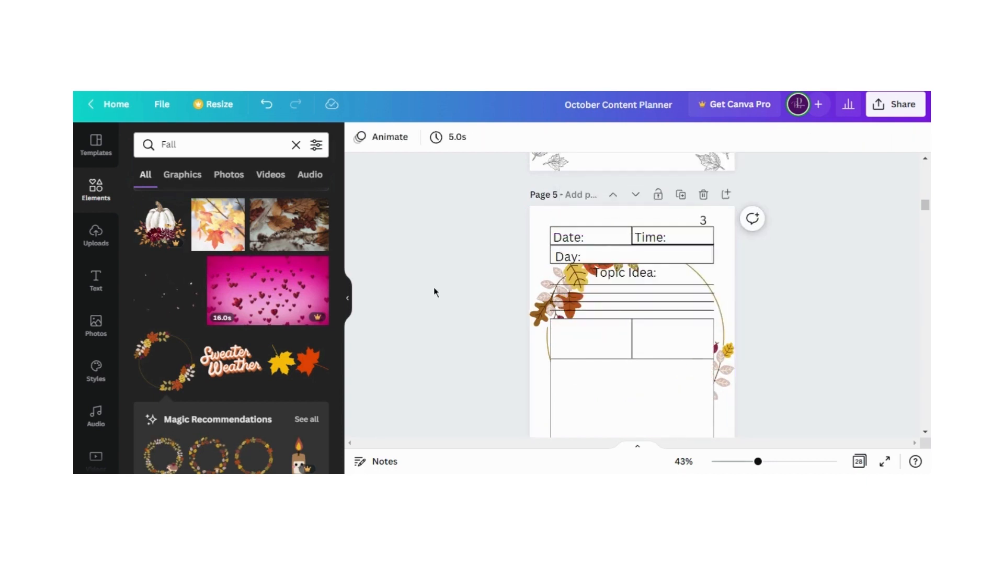
Move page 5's leaf wreath down to the page's bottom edge
scroll(436, 292, "down", 3)
scroll(435, 291, "up", 1)
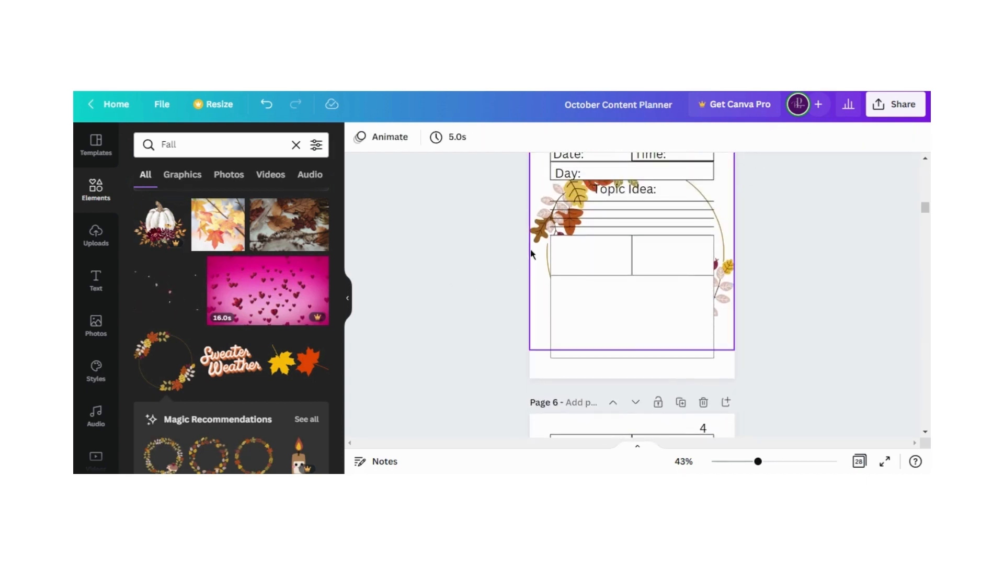
left_click_drag(538, 236, 538, 262)
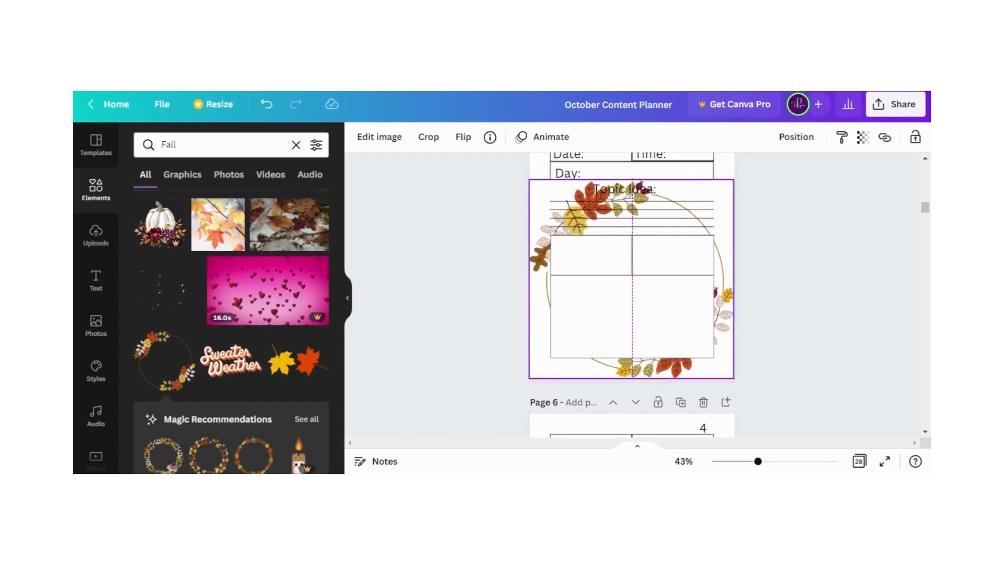
left_click(493, 273)
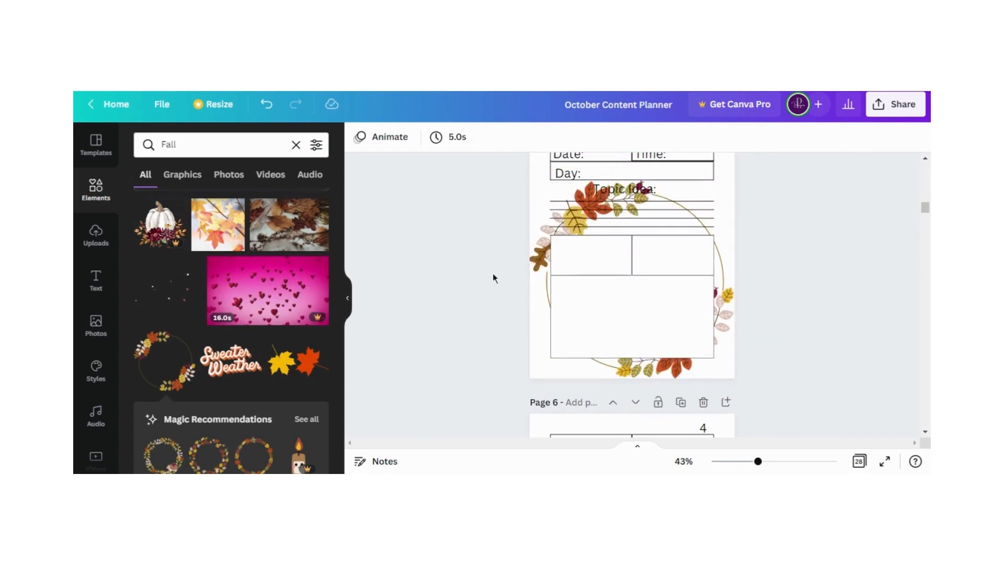
scroll(468, 293, "up", 2)
scroll(467, 293, "down", 1)
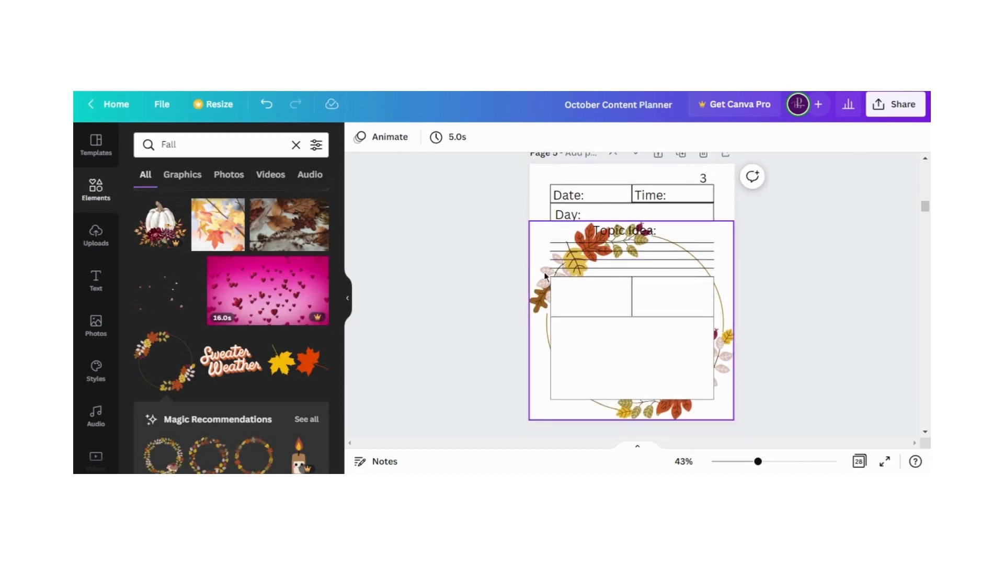
Set the transparency of page 5's leaf wreath to 50
left_click(708, 241)
left_click(864, 138)
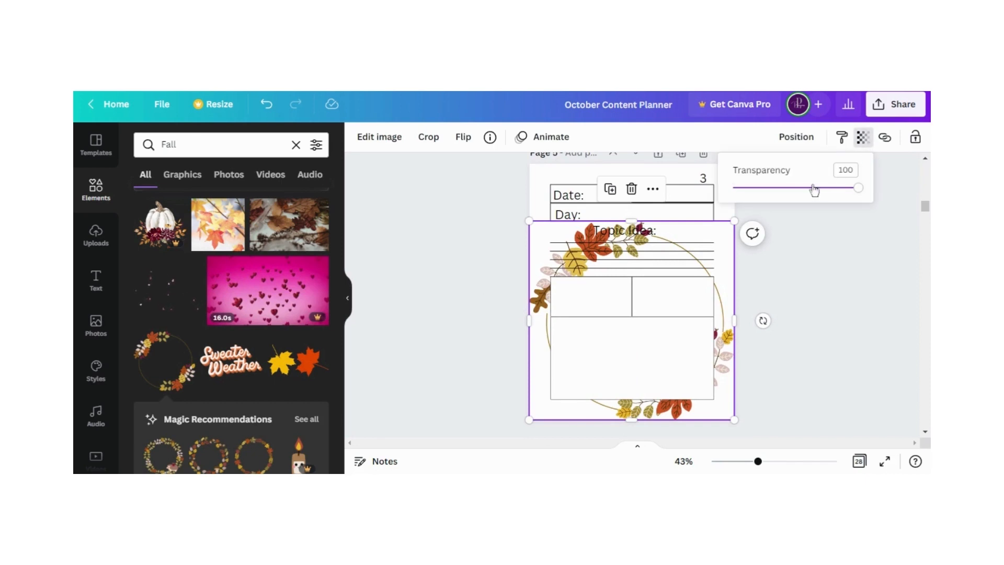
left_click_drag(860, 197, 797, 199)
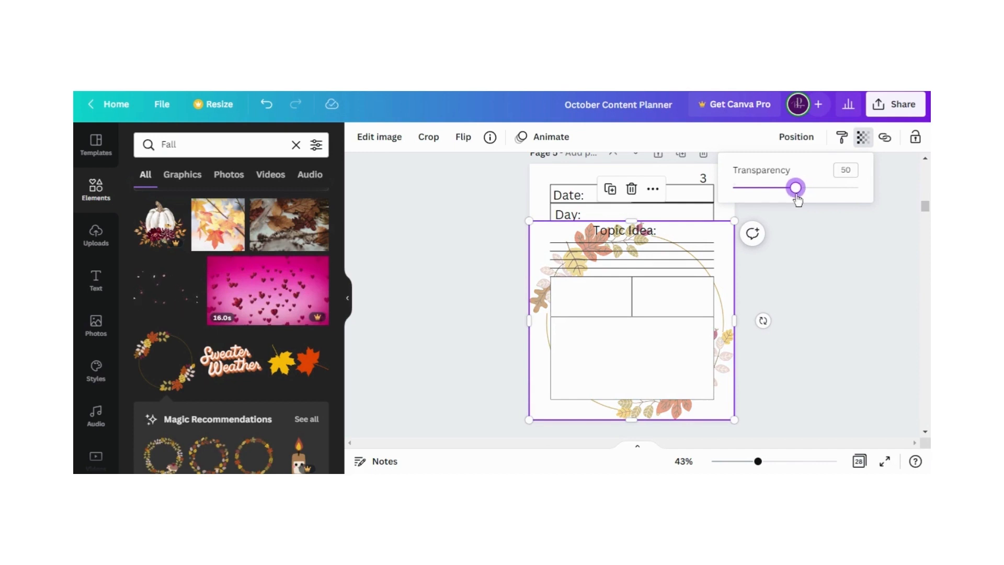
left_click(802, 260)
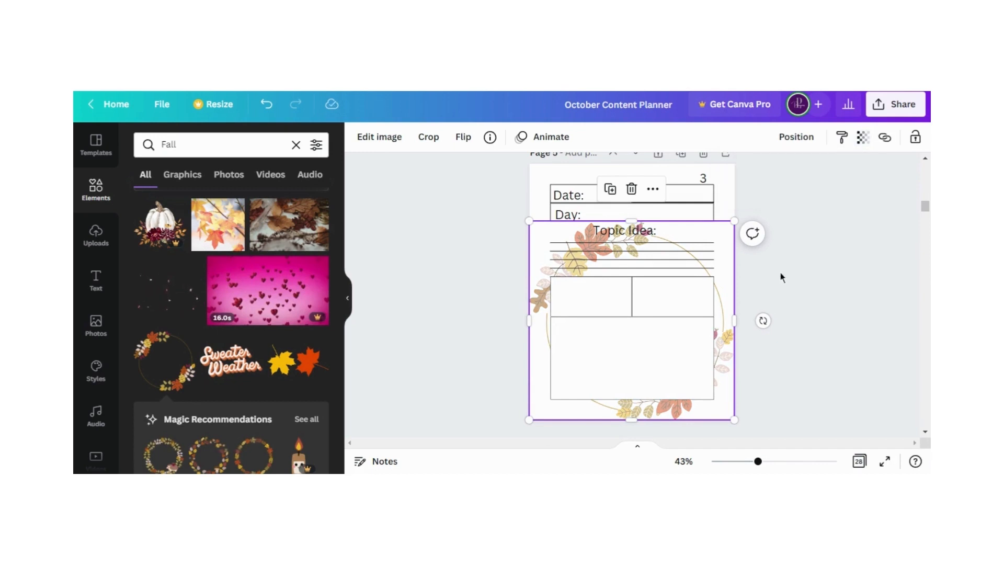
left_click(798, 363)
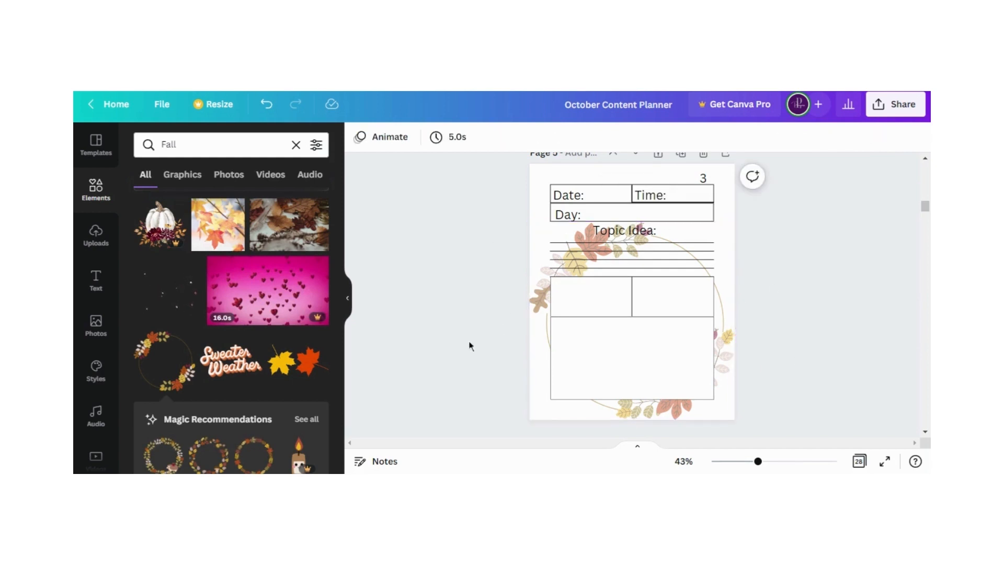
Review the decorations on the neighbouring planner pages and browse further Fall graphics
scroll(470, 345, "up", 12)
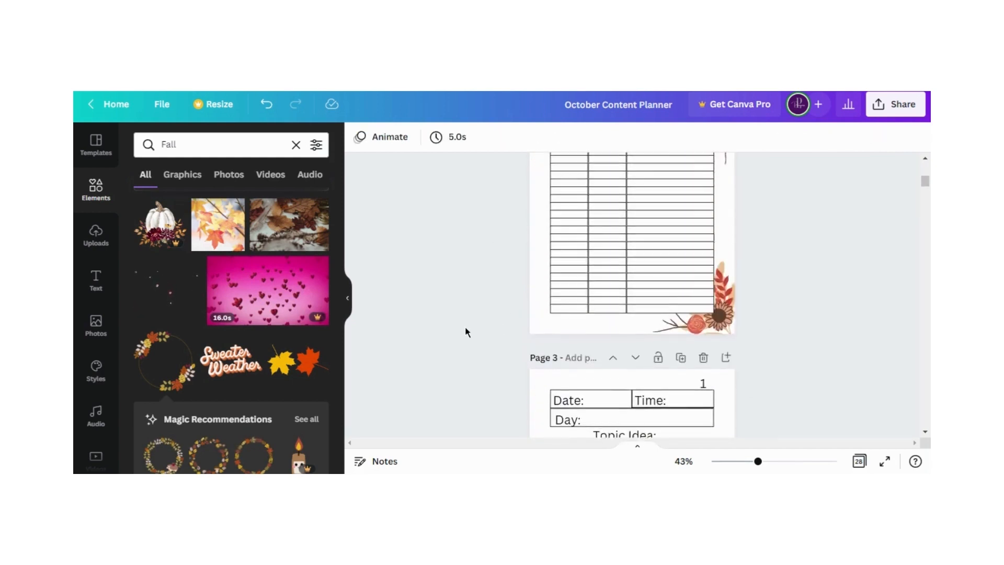
scroll(465, 325, "up", 5)
scroll(464, 314, "down", 8)
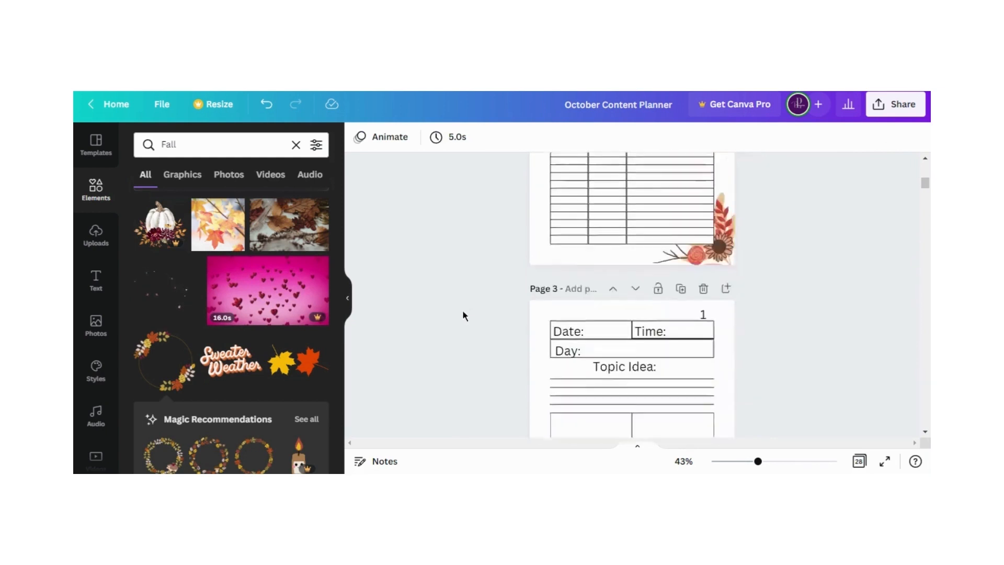
scroll(463, 317, "down", 10)
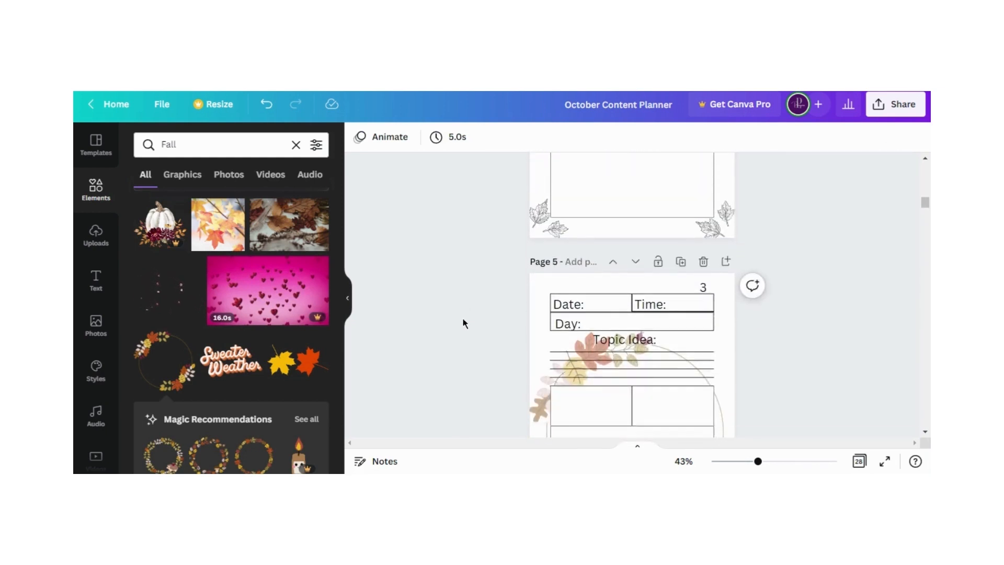
scroll(463, 324, "down", 3)
scroll(464, 323, "down", 5)
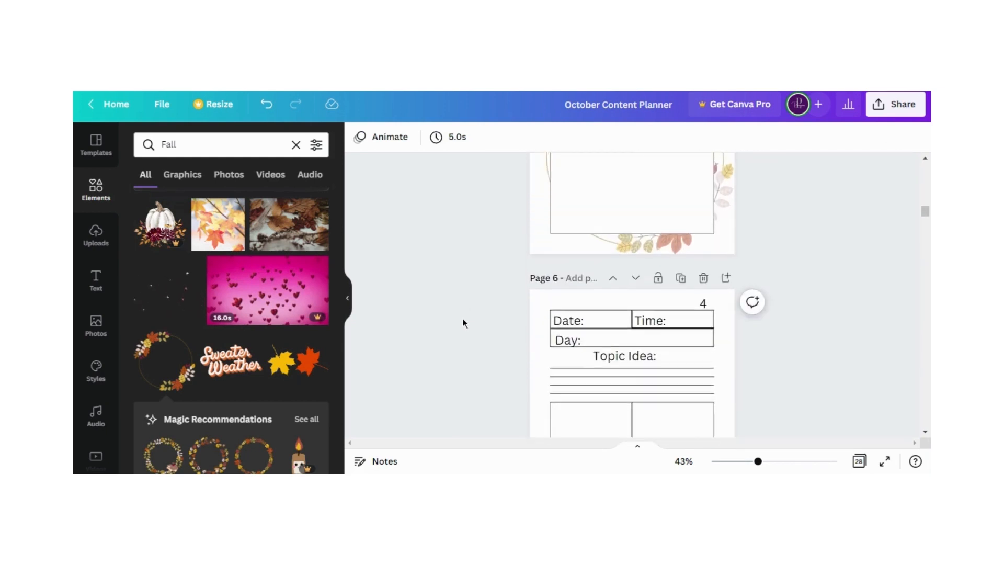
scroll(478, 293, "up", 3)
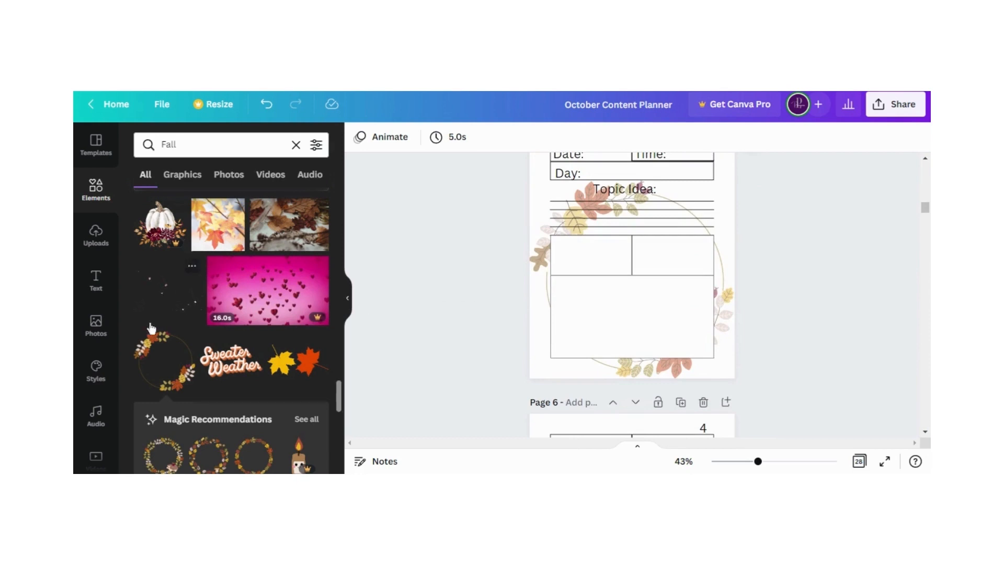
scroll(150, 329, "down", 3)
scroll(168, 283, "down", 2)
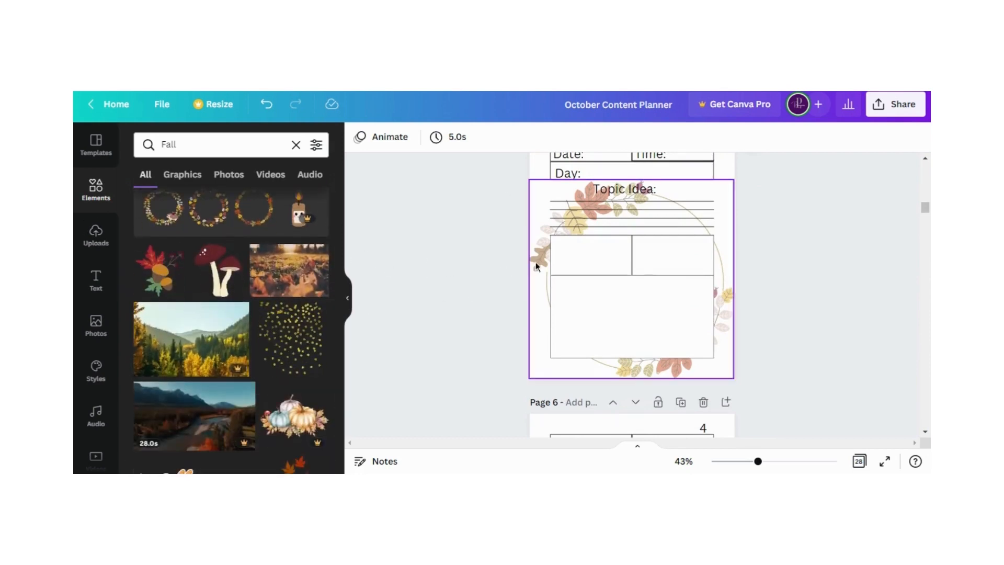
Move page 5's leaf wreath up to the page's top edge, behind the date, time and day table
left_click_drag(536, 262, 533, 184)
scroll(499, 302, "up", 3)
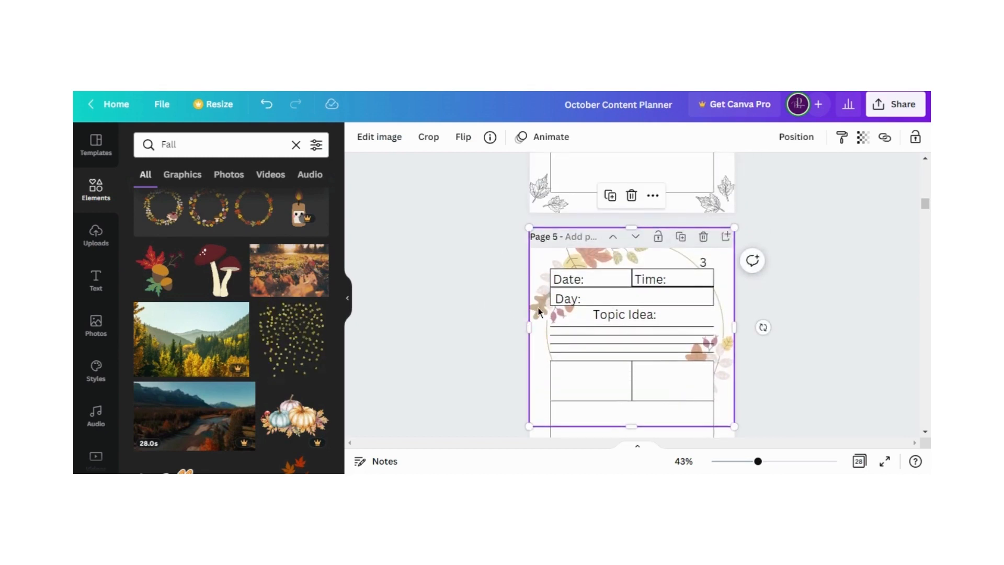
left_click_drag(539, 312, 538, 320)
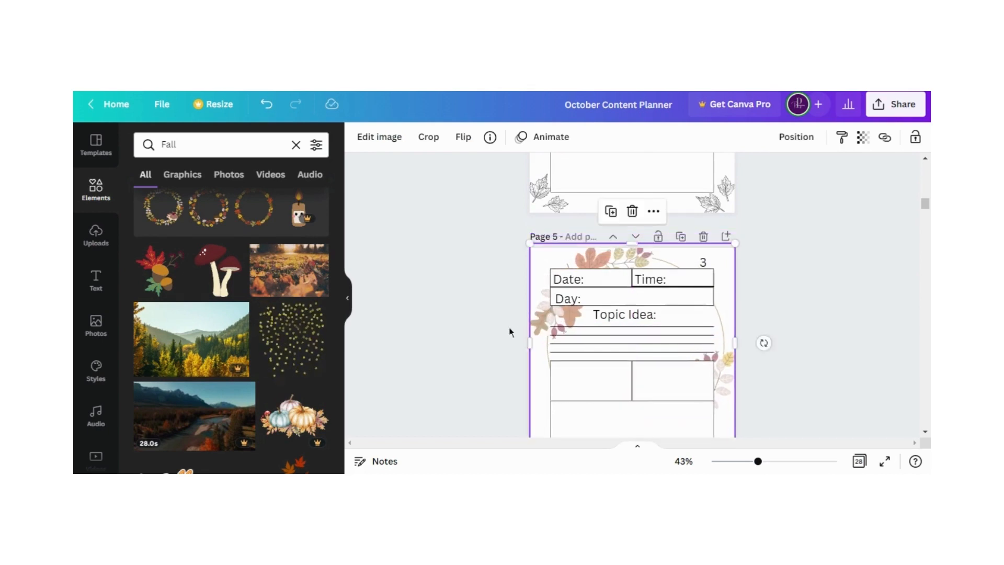
left_click(485, 331)
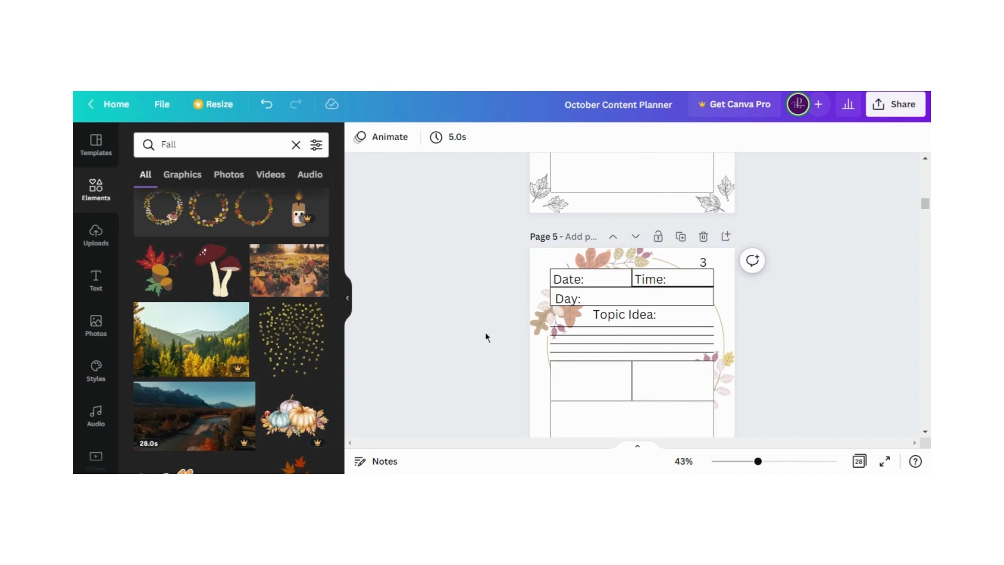
Show all planner pages in grid view
scroll(485, 337, "up", 3)
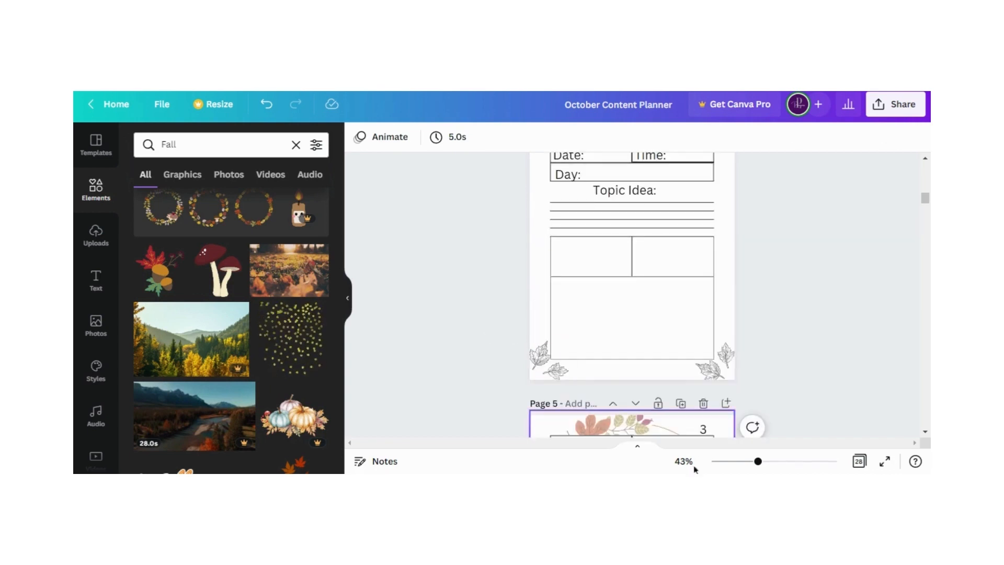
left_click(854, 461)
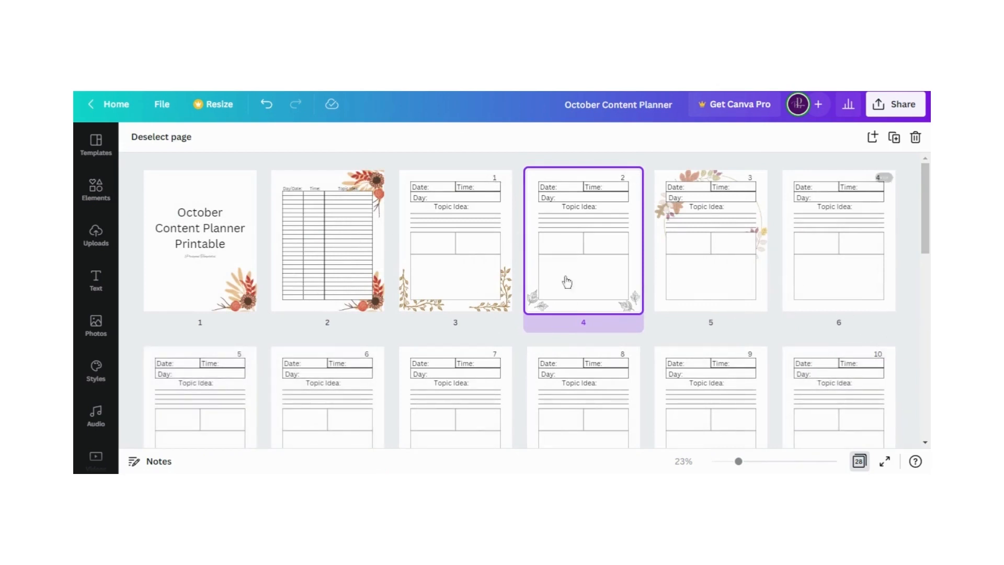
Review the planner pages in the grid overview and check the decorations on daily pages 4 and 5
scroll(888, 356, "down", 3)
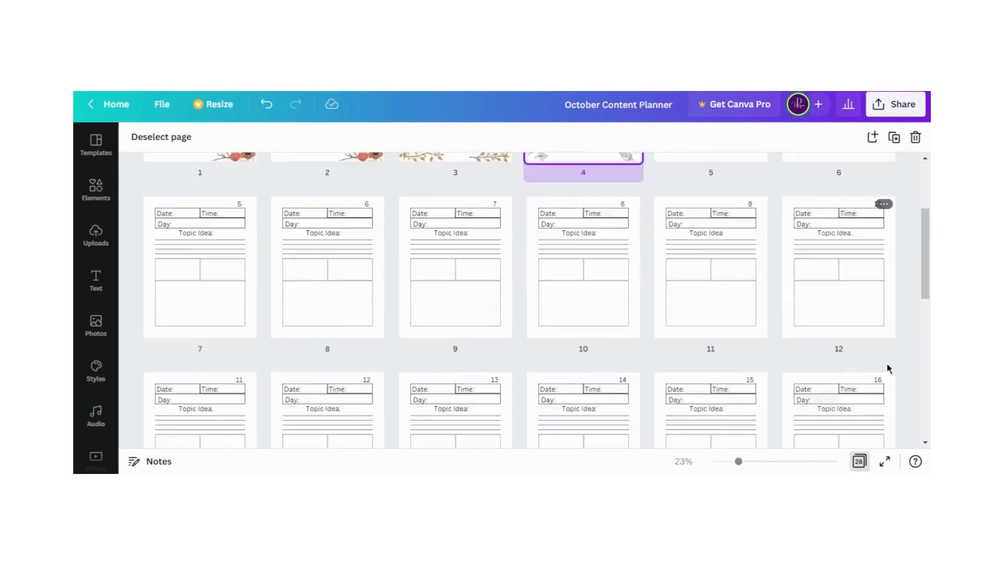
scroll(887, 370, "down", 3)
scroll(854, 387, "up", 6)
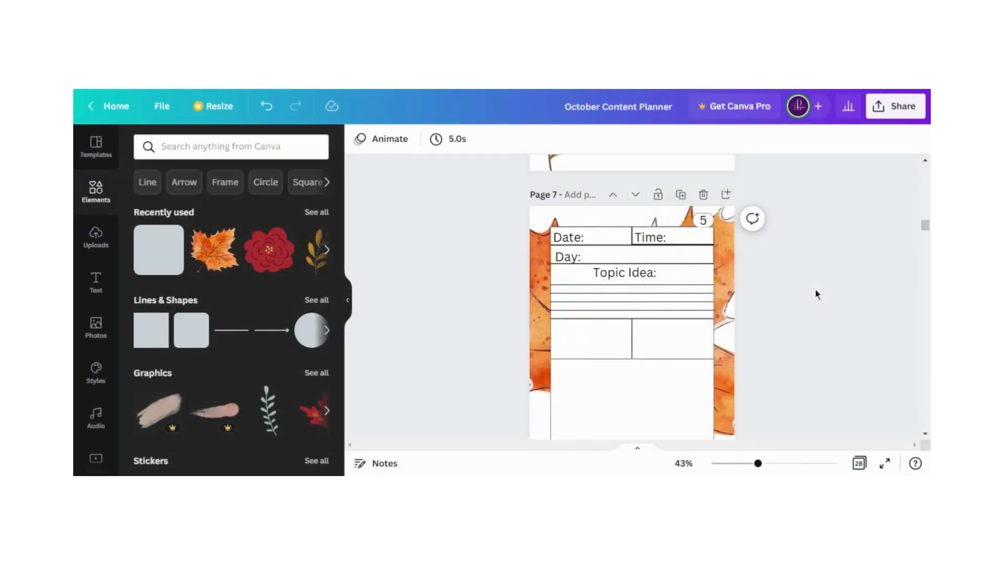
scroll(813, 295, "down", 2)
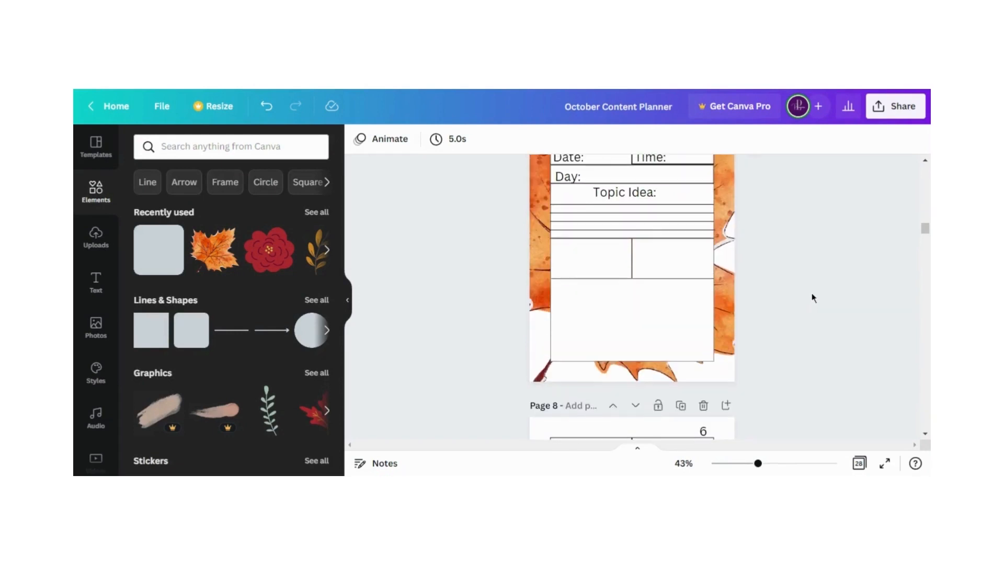
scroll(813, 297, "up", 1)
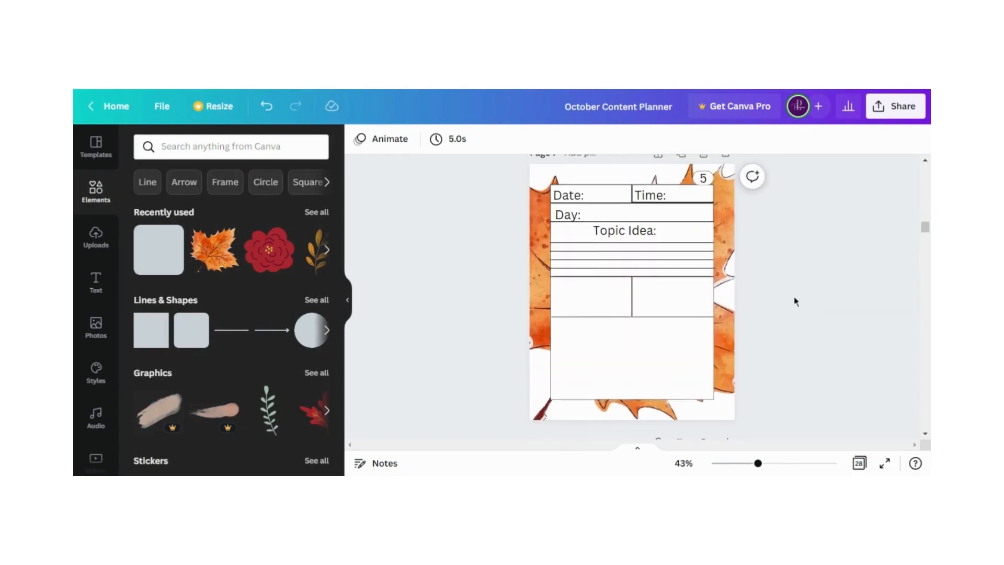
scroll(795, 302, "up", 8)
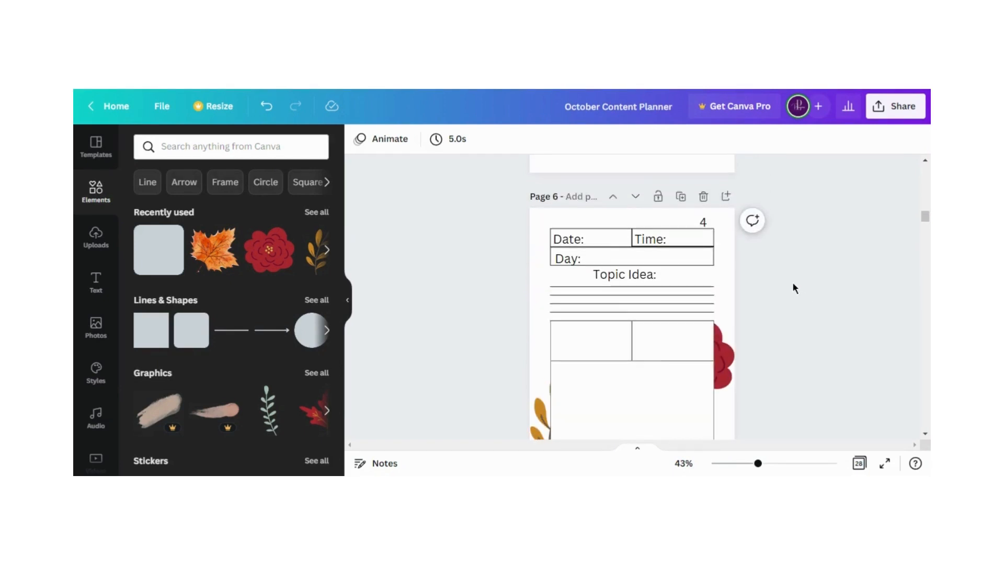
scroll(793, 284, "down", 10)
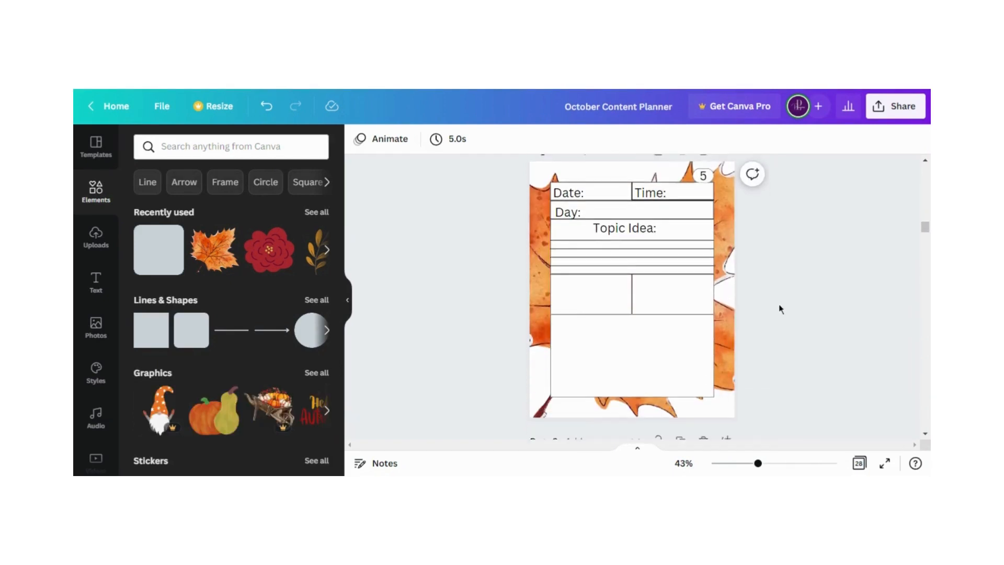
scroll(780, 310, "up", 1)
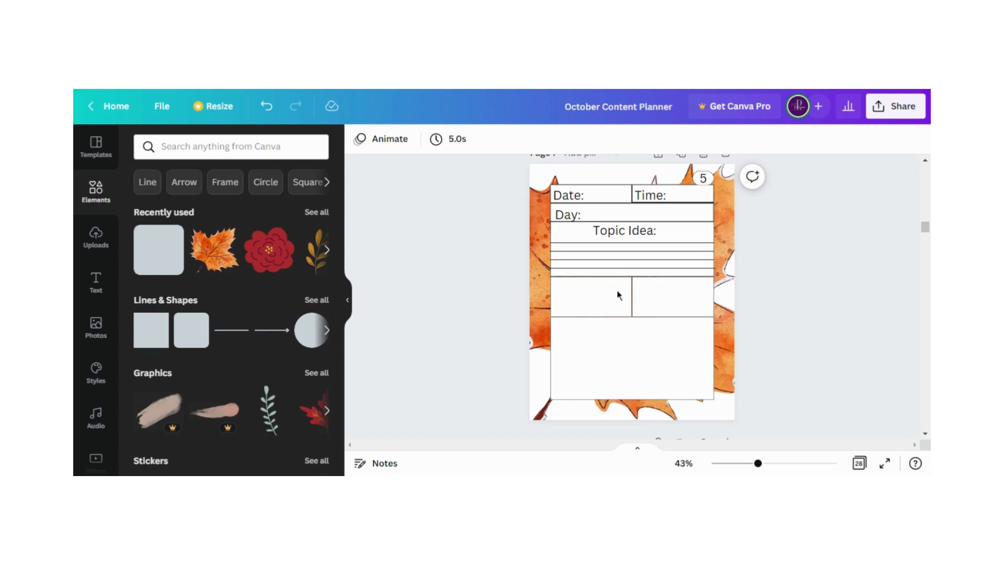
scroll(471, 312, "up", 3)
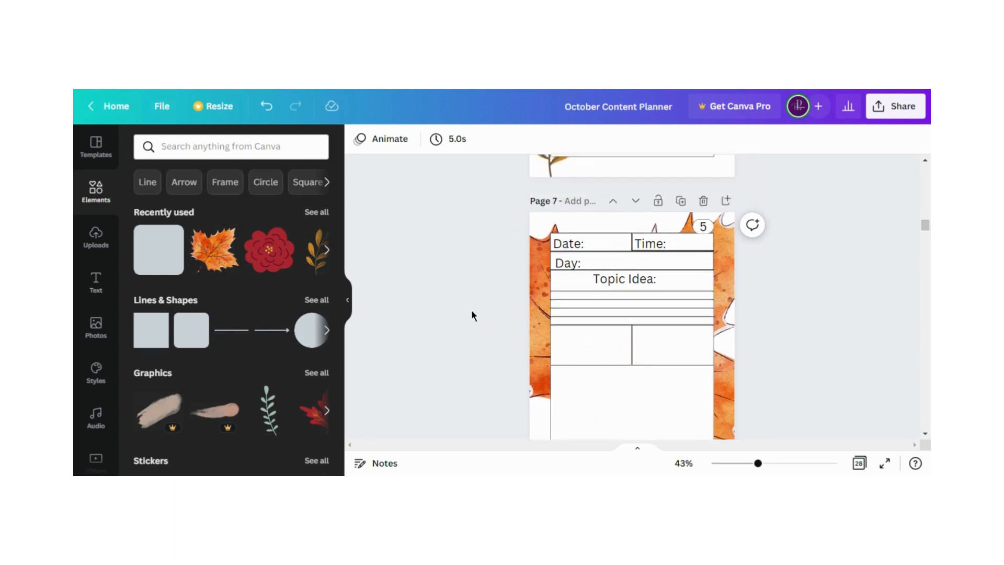
Make a copy of the October Content Planner design
left_click(162, 113)
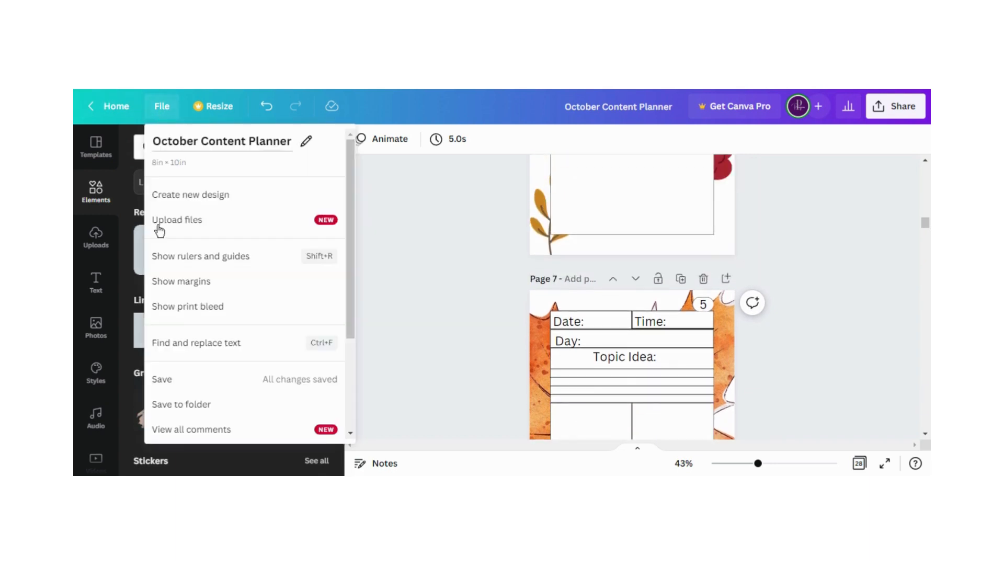
scroll(179, 329, "down", 3)
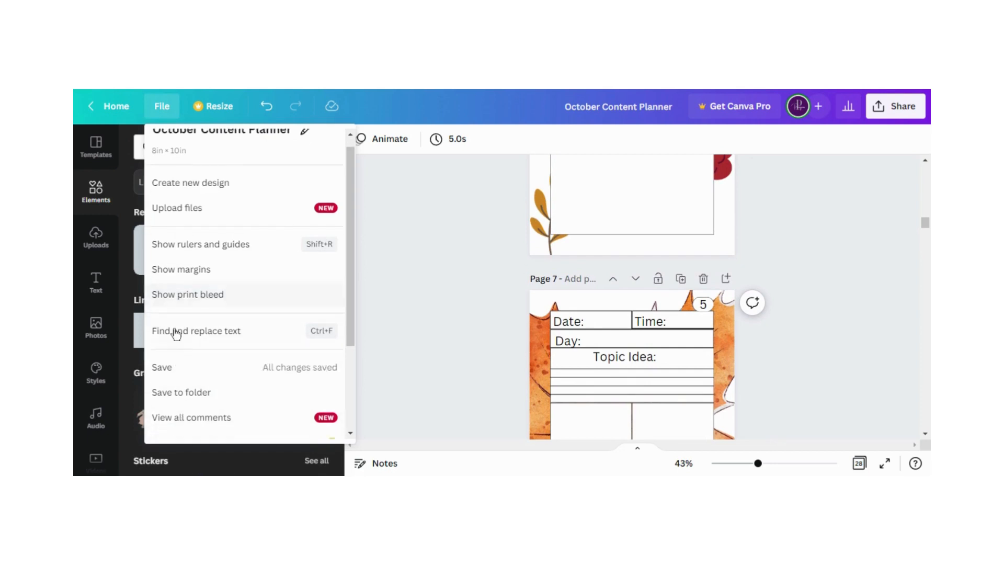
left_click(178, 396)
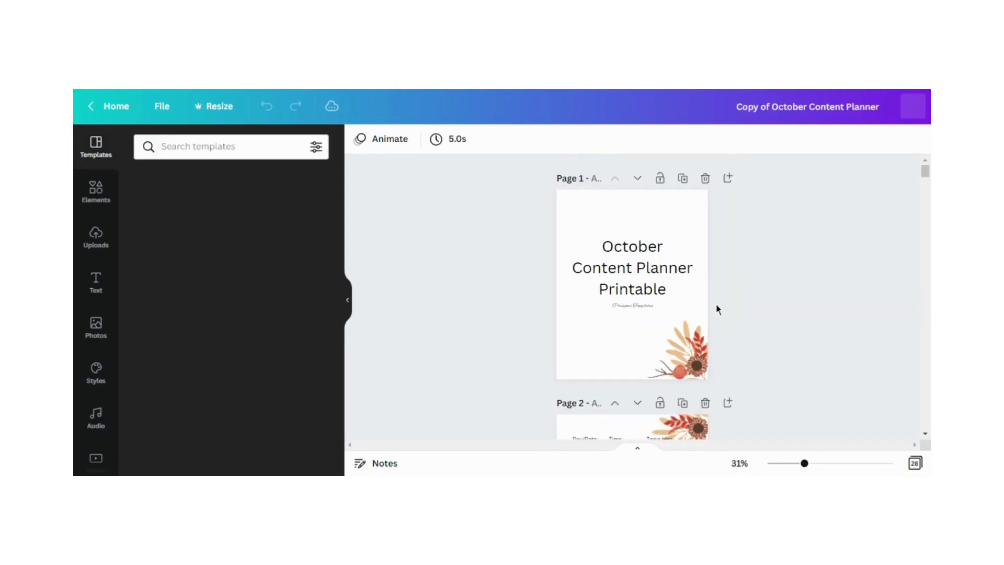
Rename the copied design as "Fall Left - October Content Planner"
scroll(712, 324, "down", 2)
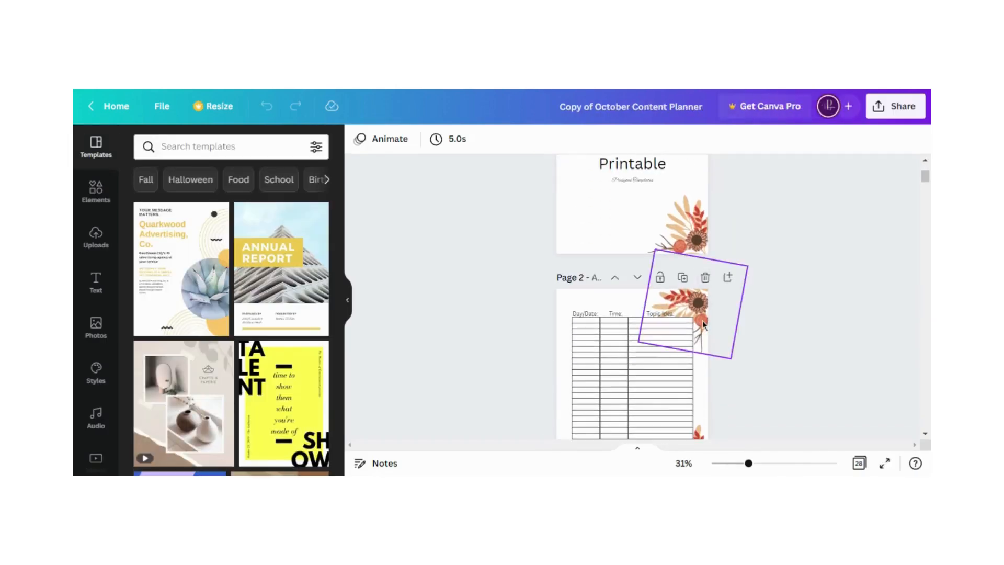
scroll(812, 318, "down", 9)
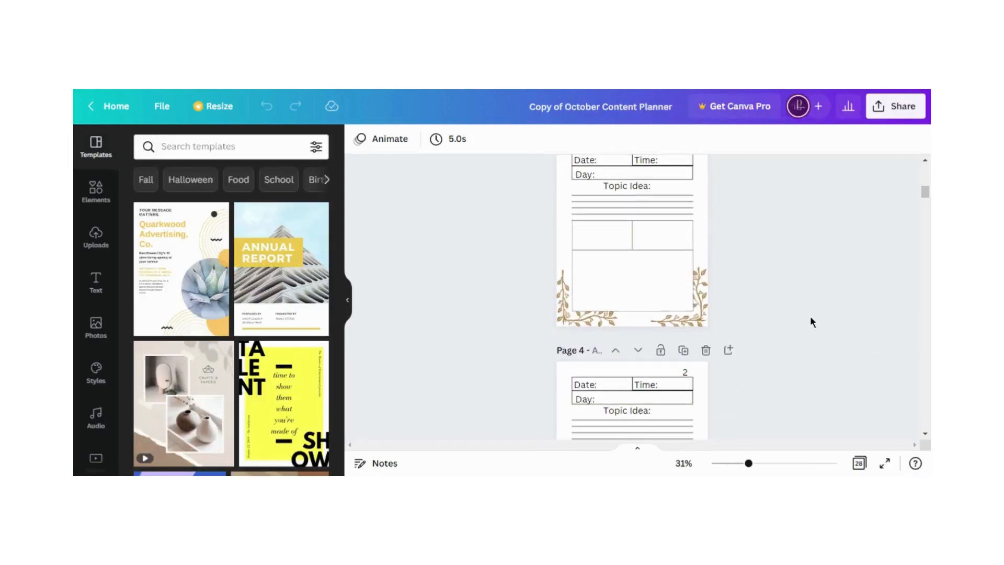
scroll(805, 322, "up", 2)
scroll(795, 323, "up", 2)
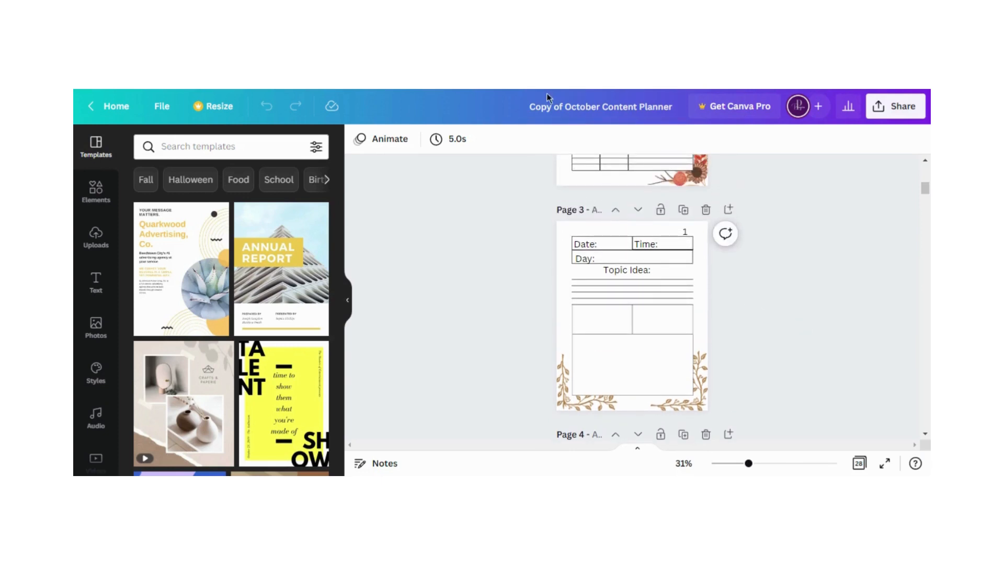
left_click_drag(563, 108, 536, 110)
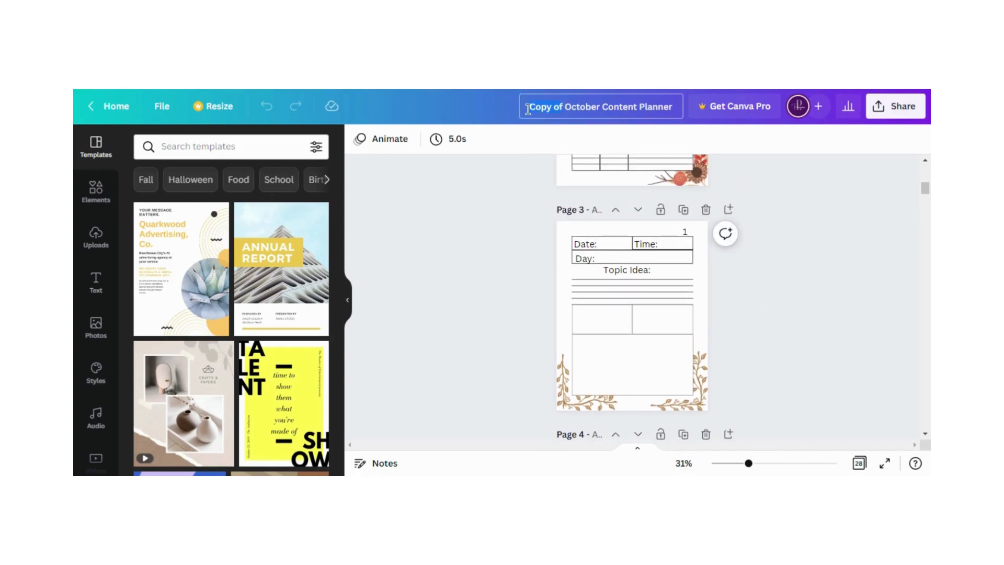
key("BackSpace")
type("Fall")
type(" Col")
type("or -")
type("L")
key("BackSpace")
key("BackSpace")
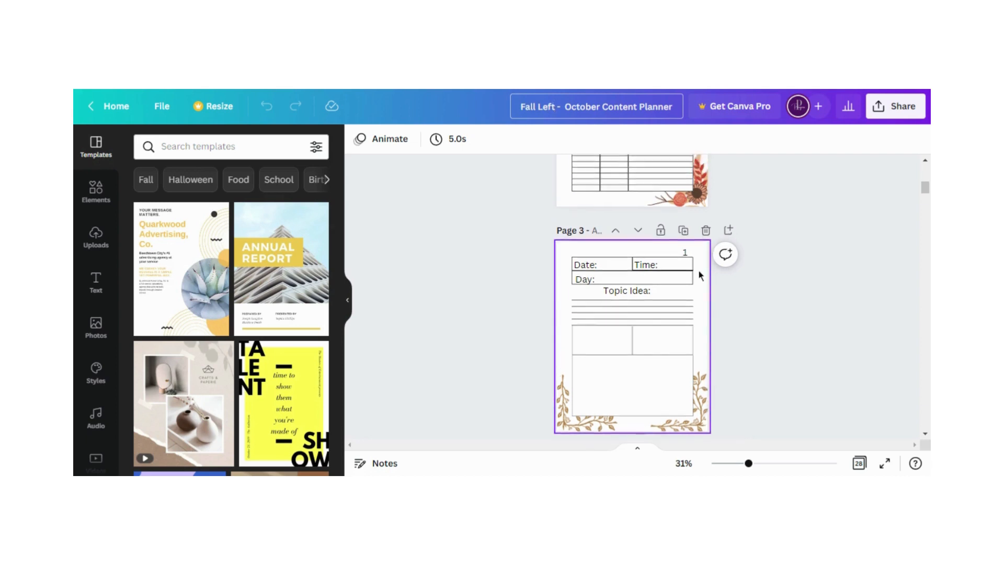
Delete the daily pages numbered 1 to 4 that follow the schedule table page
scroll(731, 276, "up", 4)
scroll(727, 276, "down", 2)
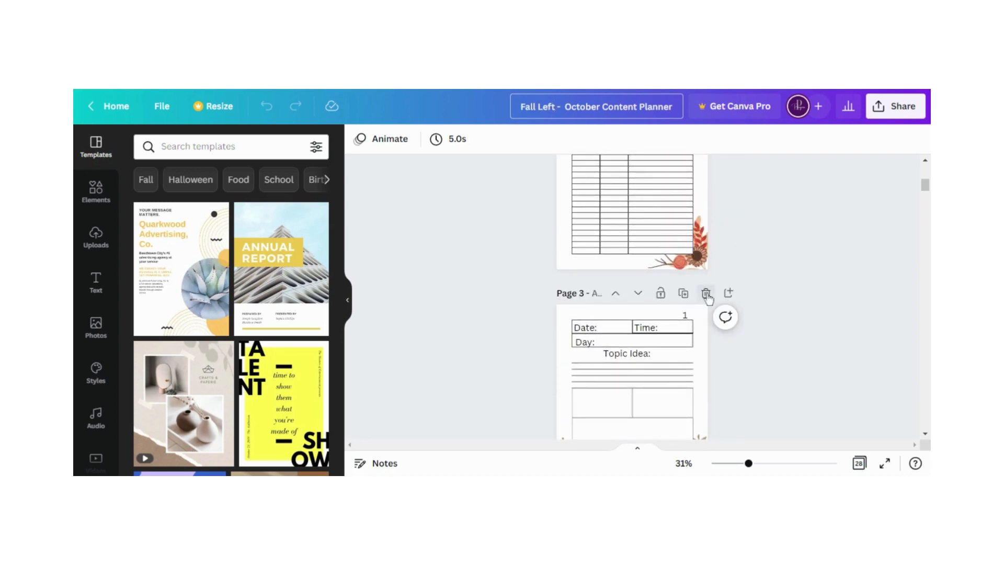
left_click(706, 294)
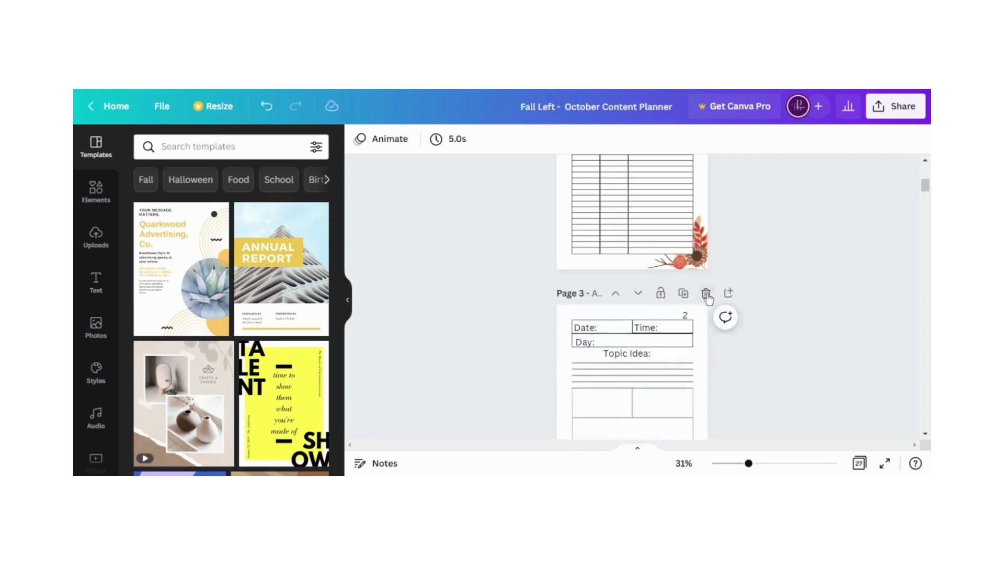
left_click(706, 294)
left_click(706, 294)
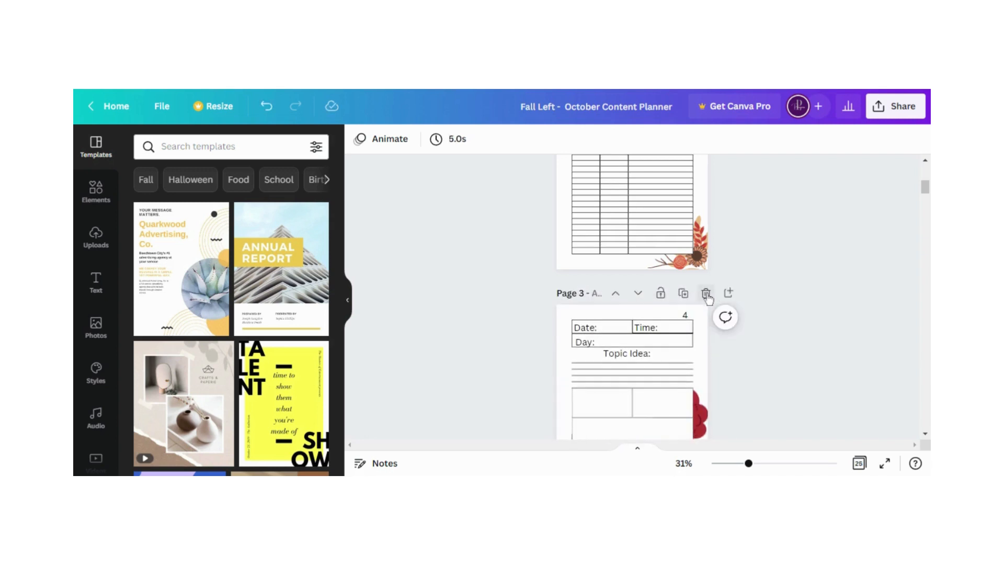
left_click(706, 293)
Remove the number 5 and the white box behind it from the orange-leaf daily page
scroll(743, 298, "down", 2)
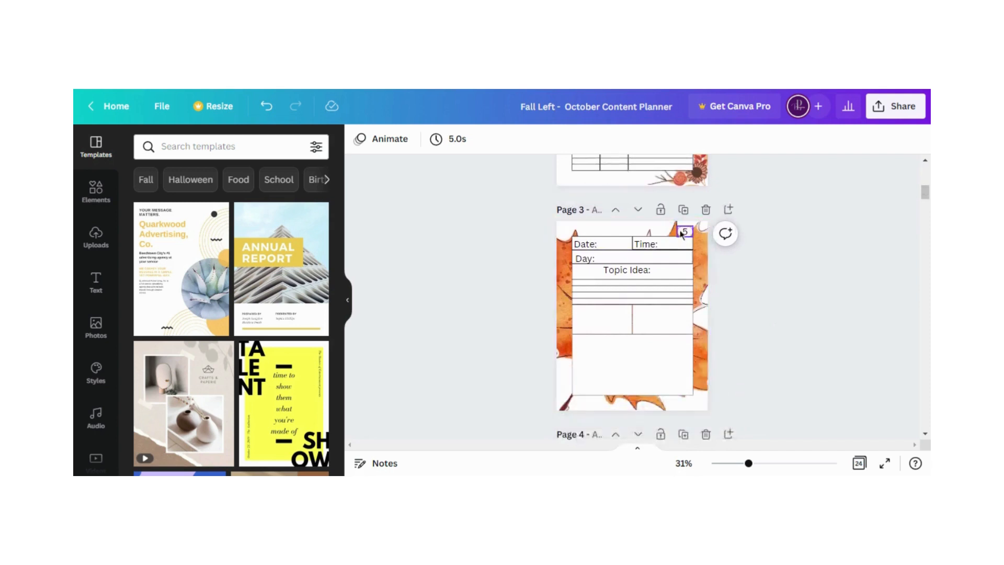
left_click(690, 230)
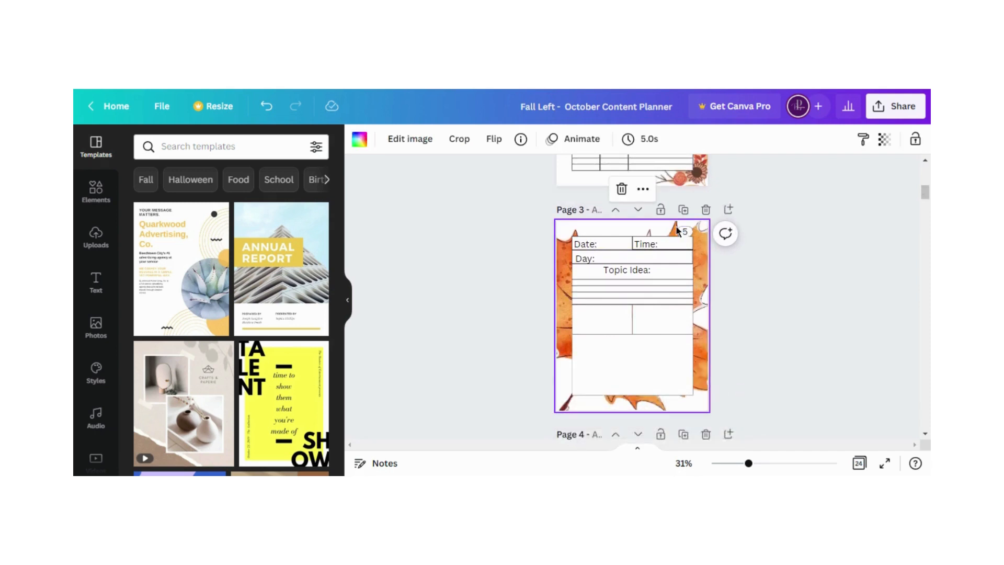
left_click(684, 231)
left_click(686, 195)
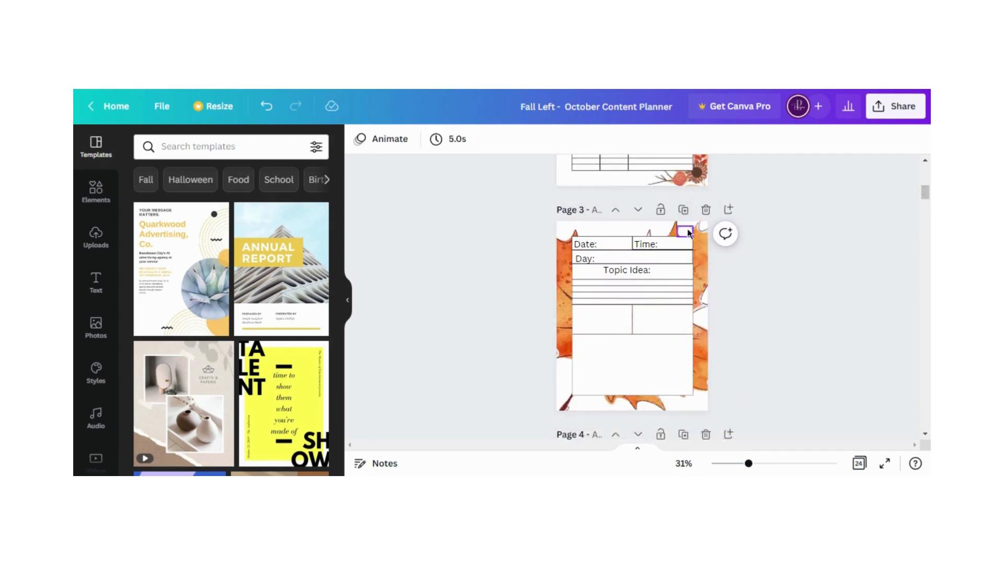
left_click(686, 223)
left_click(685, 194)
Delete every page after the orange-leaf daily page, from number 6 through the closing table page
left_click_drag(749, 463, 742, 464)
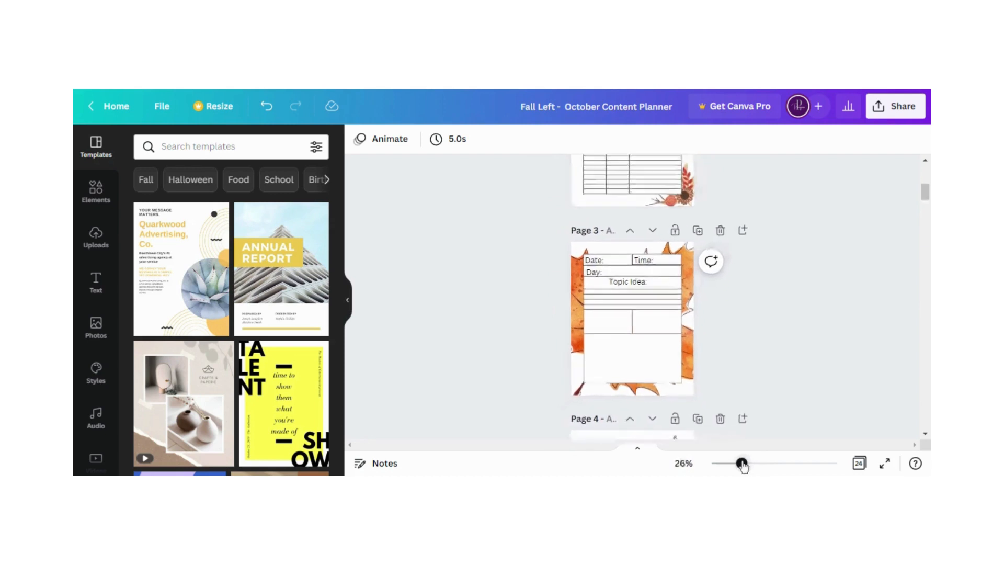
scroll(737, 376, "down", 1)
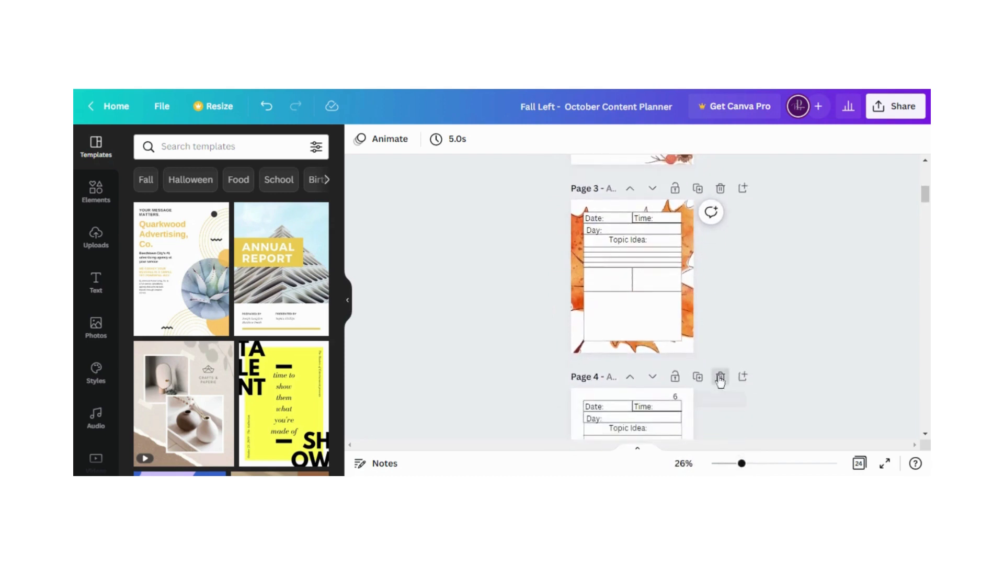
left_click(720, 377)
left_click(720, 377)
left_click(720, 377)
left_click(721, 377)
left_click(720, 377)
left_click(720, 377)
left_click(720, 377)
left_click(720, 377)
left_click(720, 377)
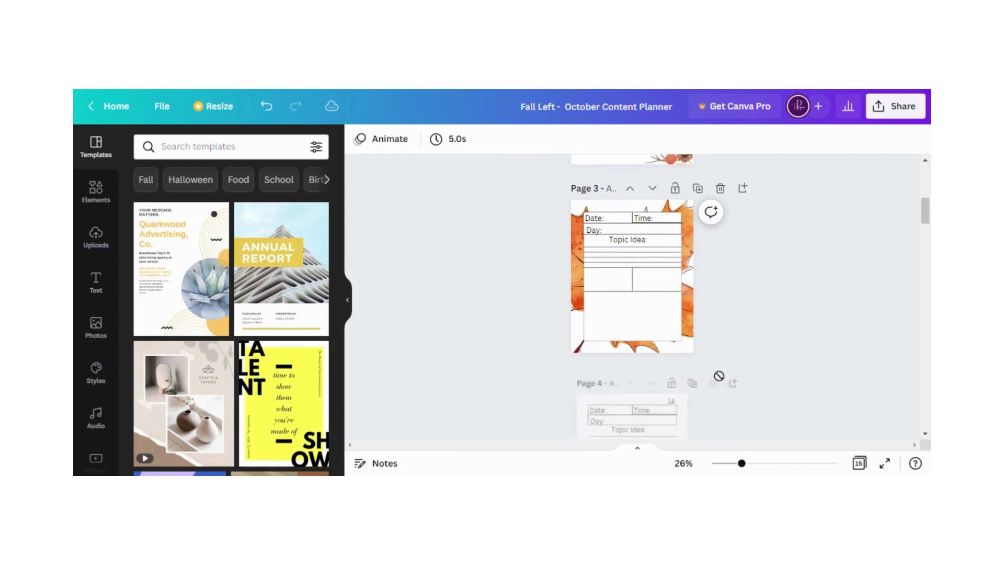
left_click(720, 377)
left_click(720, 377)
left_click(721, 377)
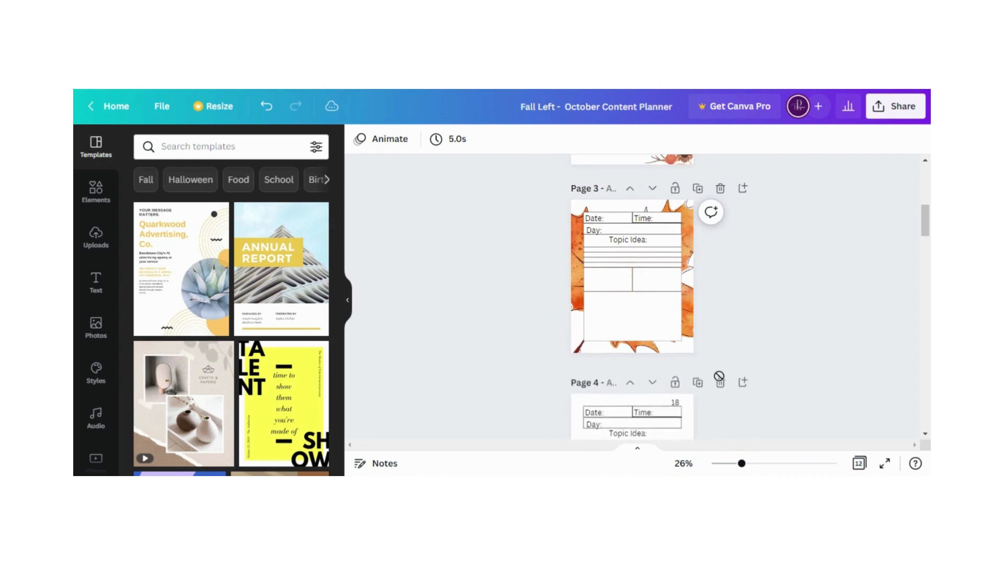
left_click(720, 377)
left_click(720, 377)
left_click(720, 377)
left_click(720, 378)
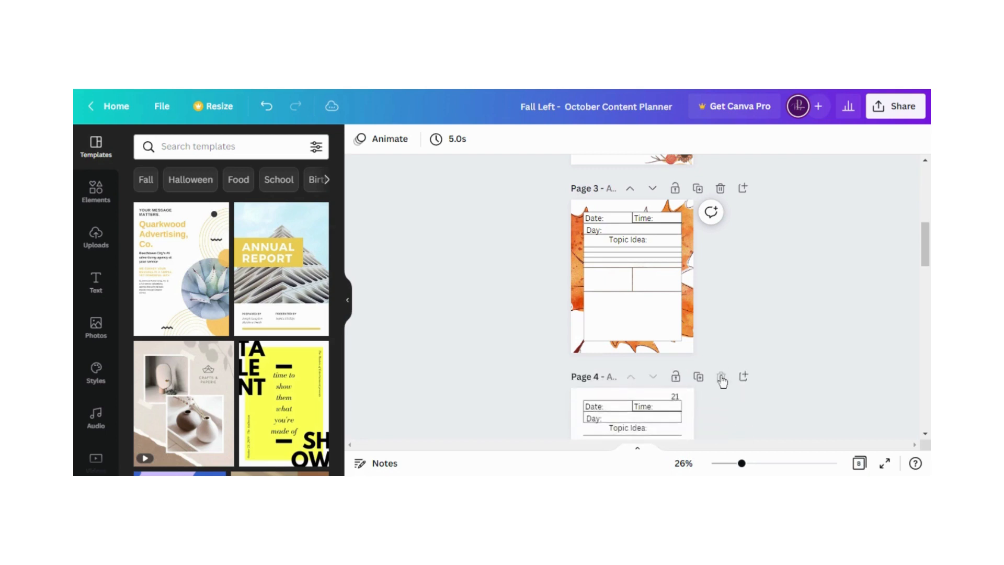
left_click(720, 377)
left_click(721, 378)
left_click(721, 378)
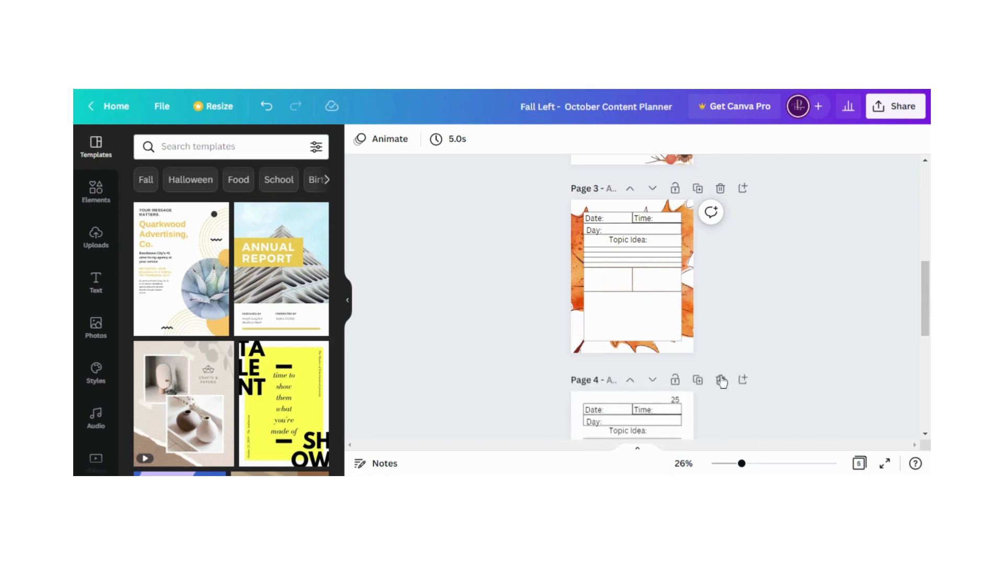
left_click(721, 379)
left_click(721, 379)
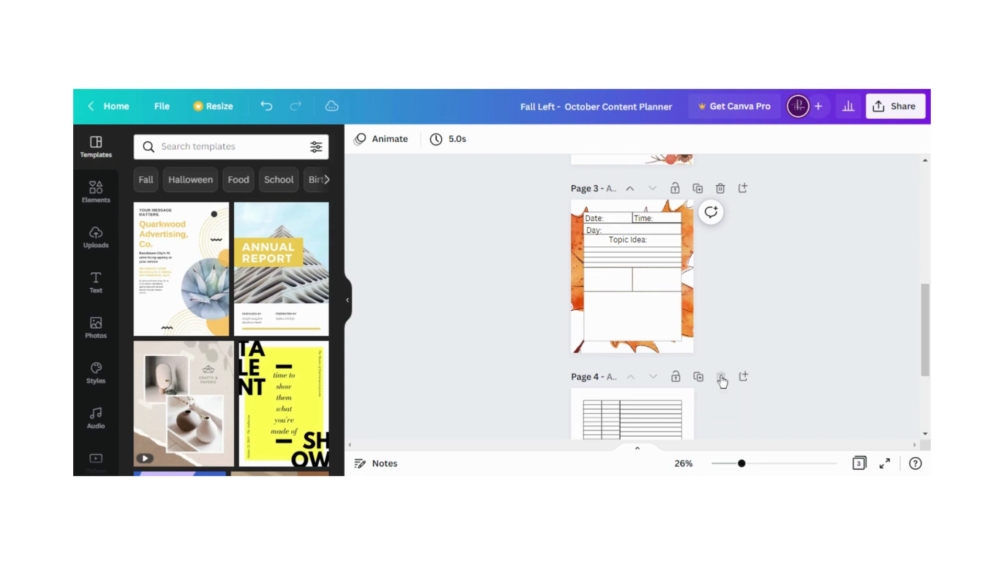
left_click(721, 380)
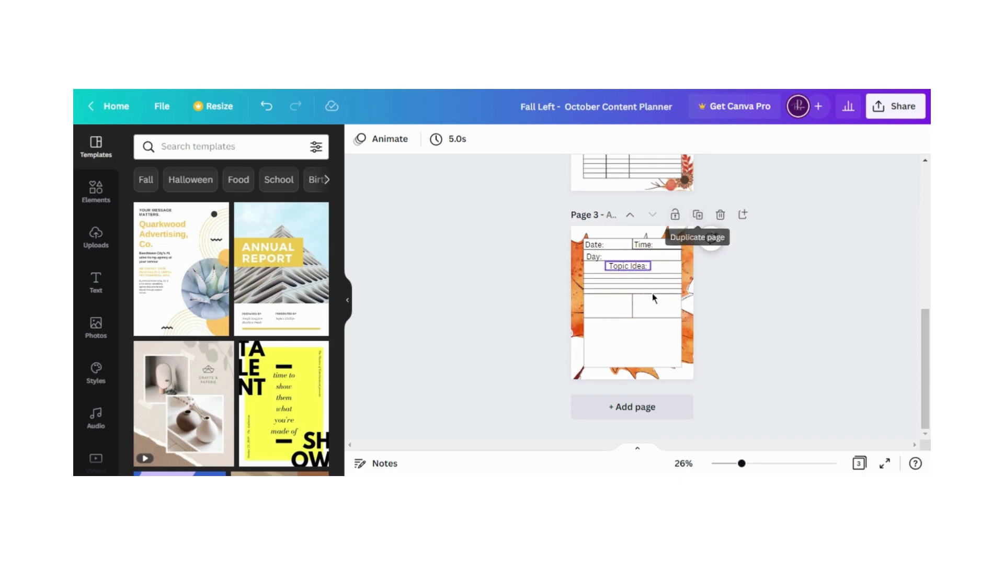
Duplicate the unnumbered orange-leaf daily page three times
left_click(697, 215)
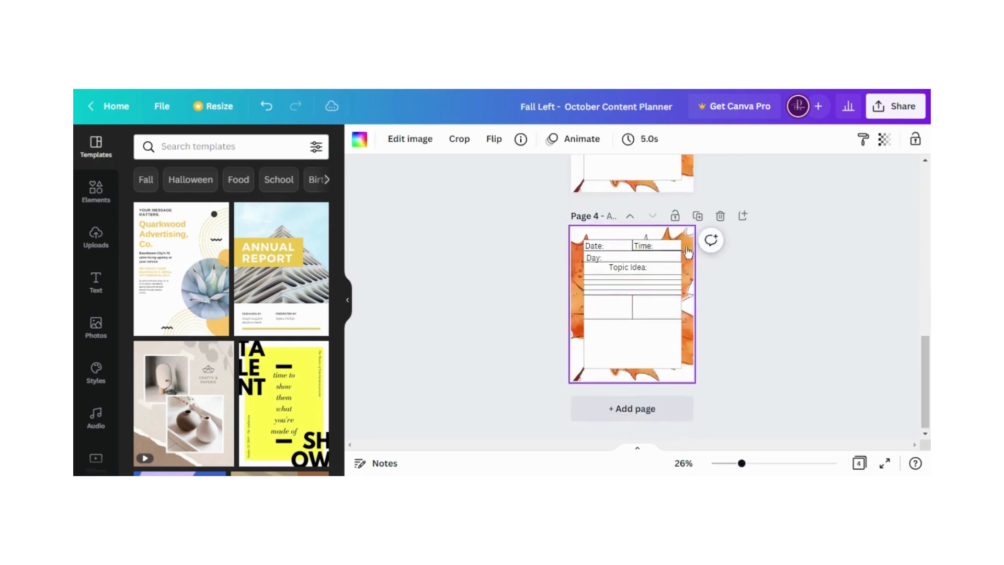
left_click(697, 216)
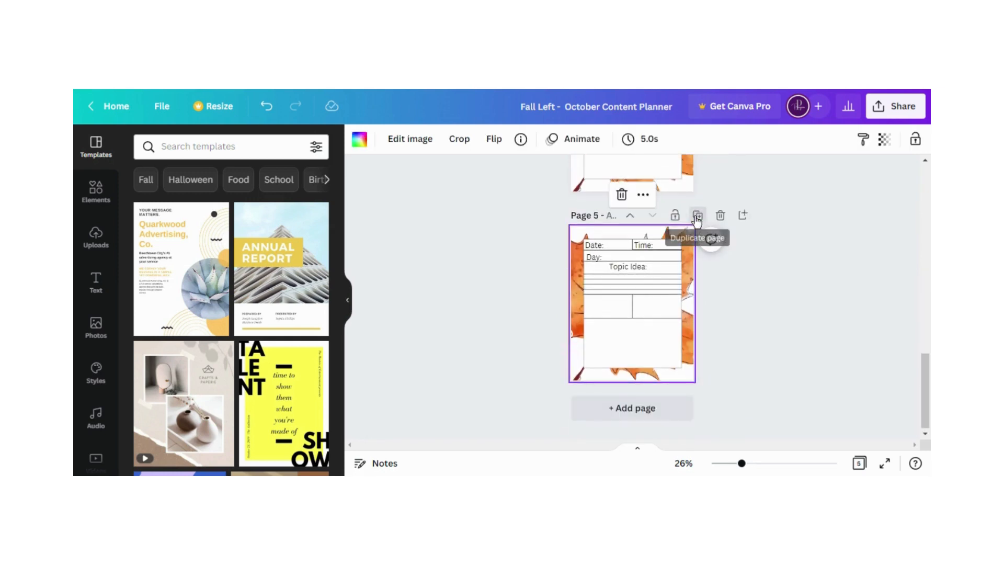
left_click(697, 216)
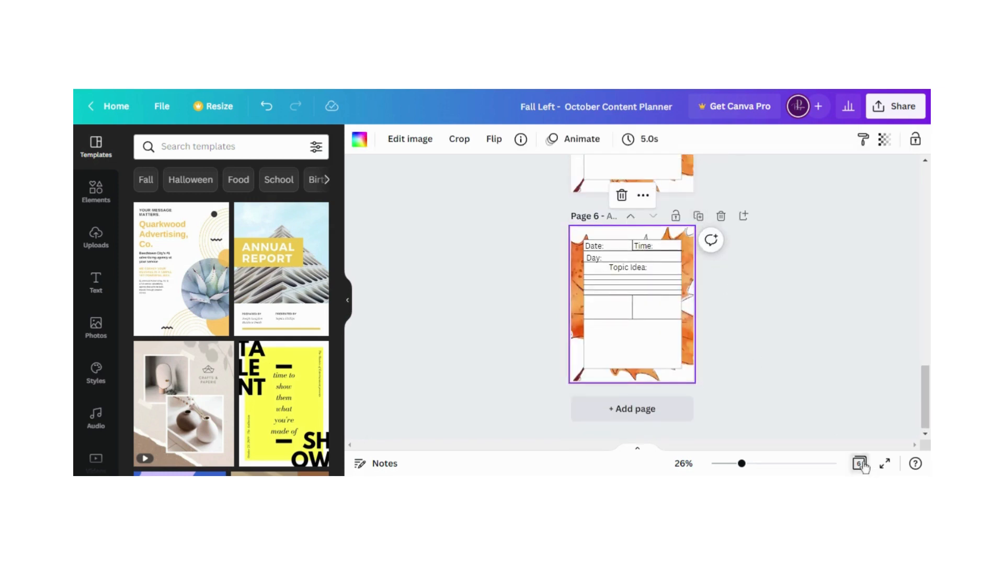
Duplicate the four orange-leaf daily pages as a group until the planner has 26 pages, and add one single copy of page 6
left_click(860, 464)
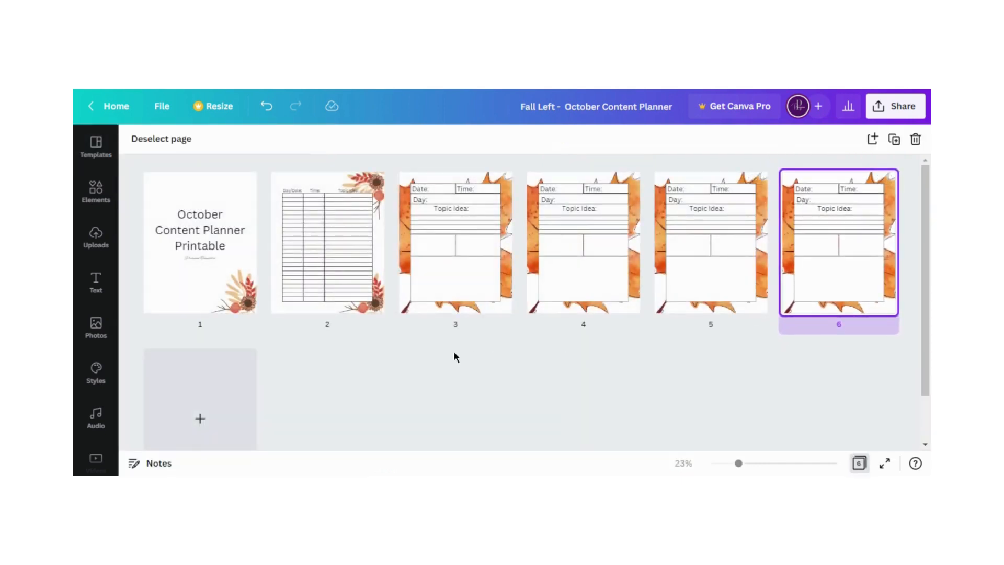
left_click_drag(448, 339, 900, 272)
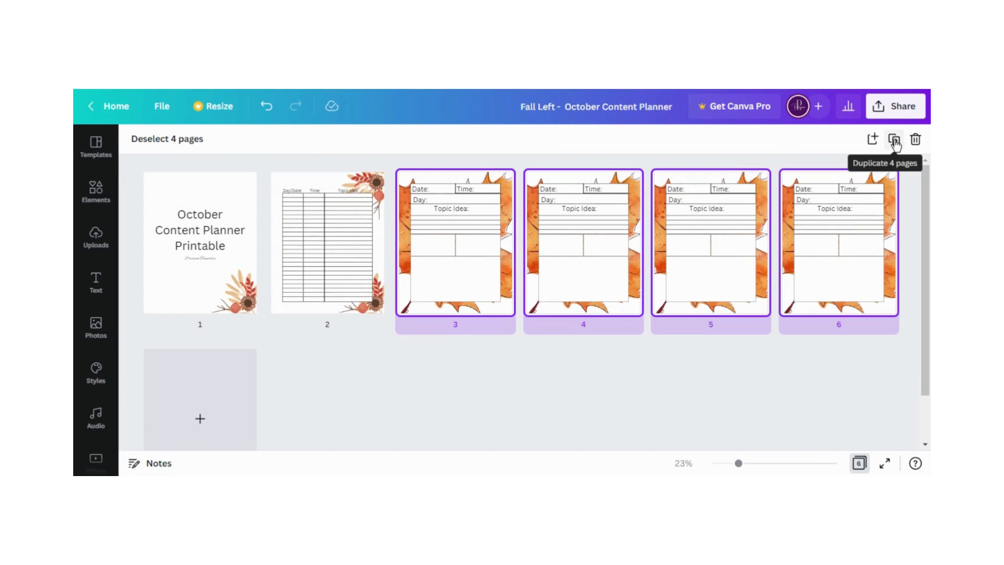
left_click(895, 140)
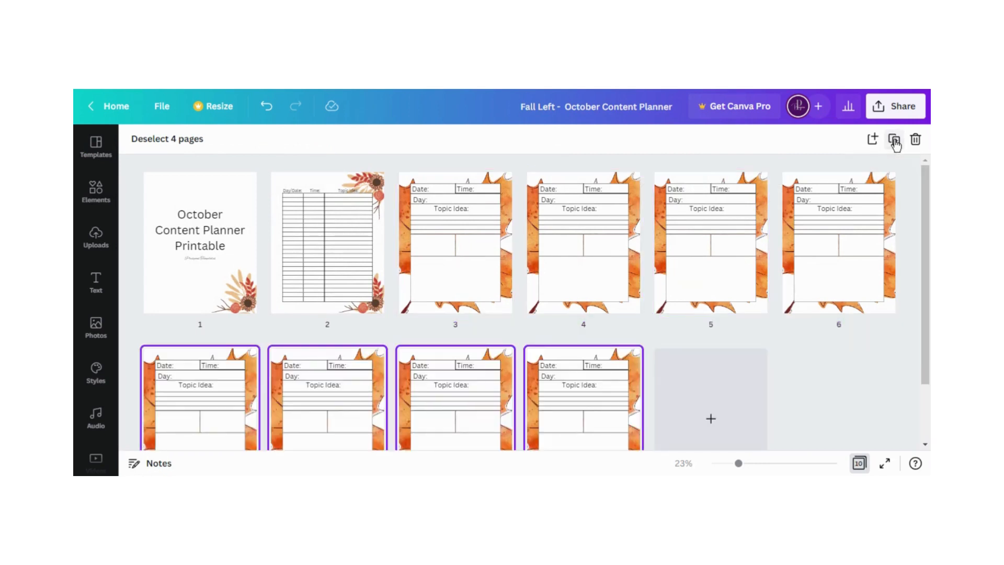
left_click(895, 140)
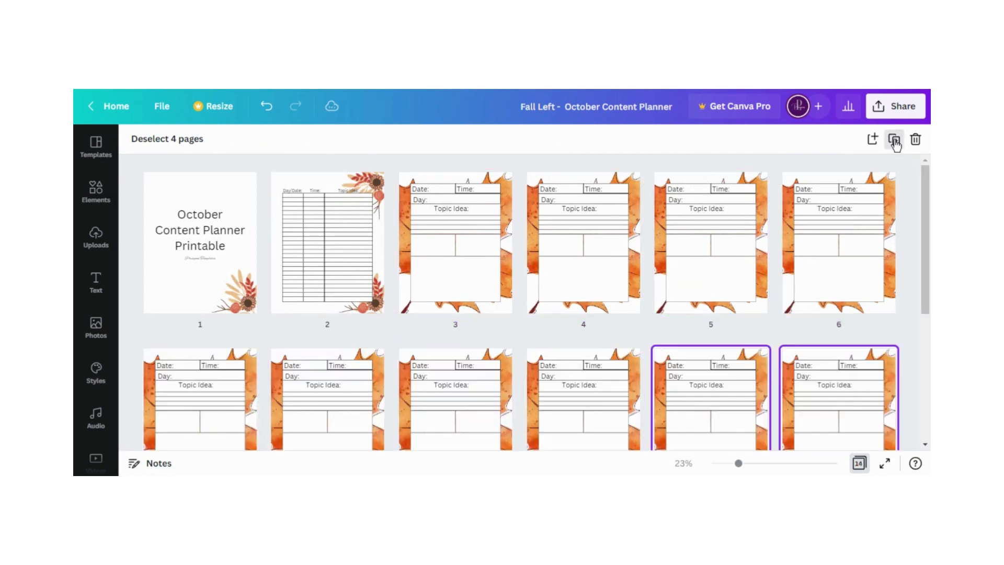
left_click(894, 140)
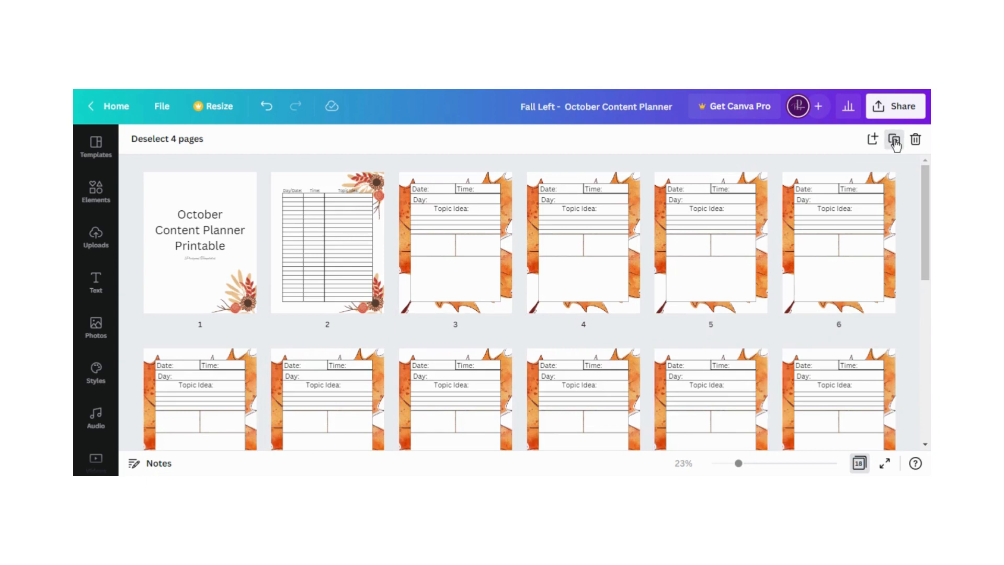
left_click(895, 140)
left_click(864, 228)
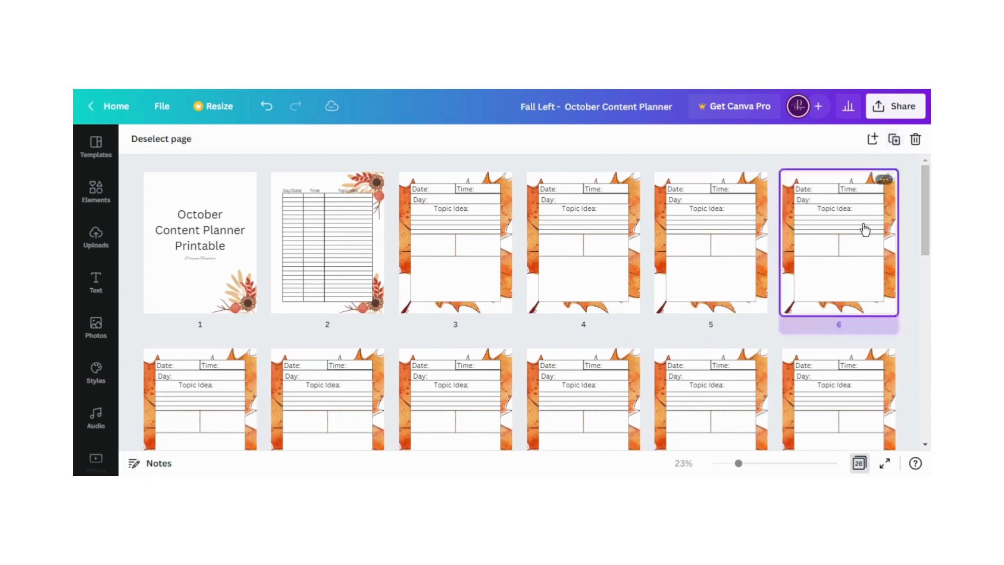
left_click(895, 142)
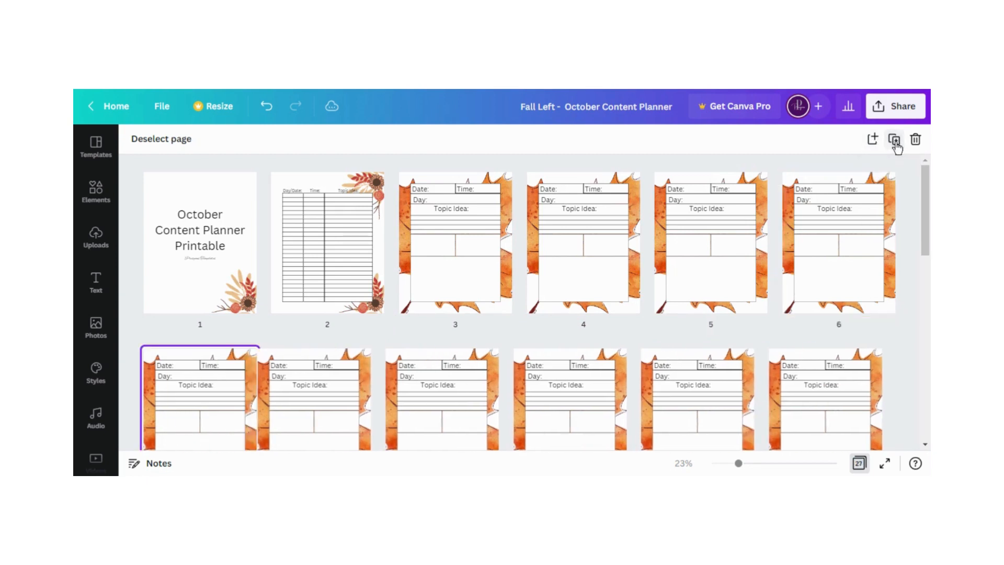
Review the page overview from the cover and schedule table through the orange-leaf daily pages to check their number and design
scroll(879, 325, "down", 2)
scroll(880, 325, "up", 2)
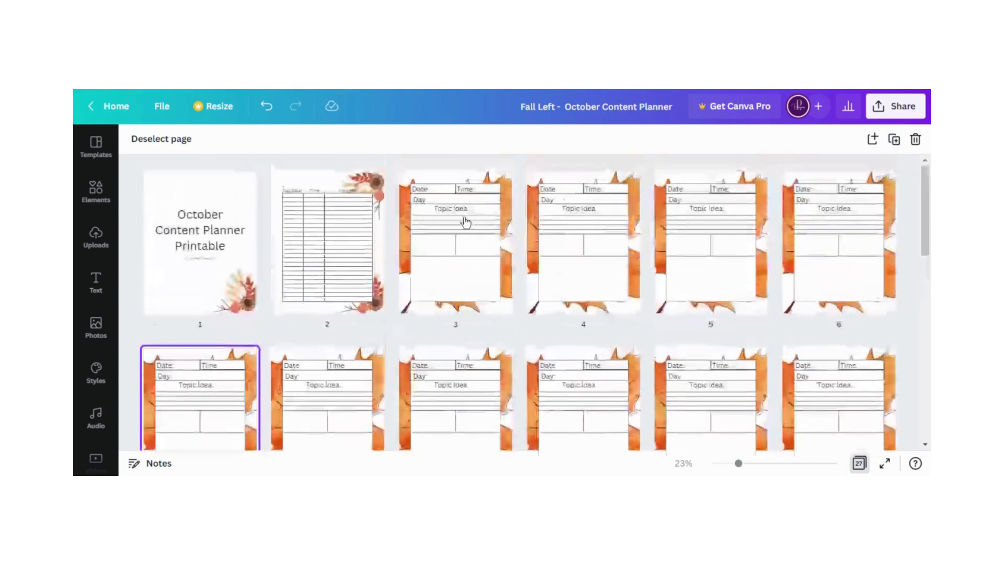
scroll(851, 342, "down", 1)
scroll(837, 330, "down", 8)
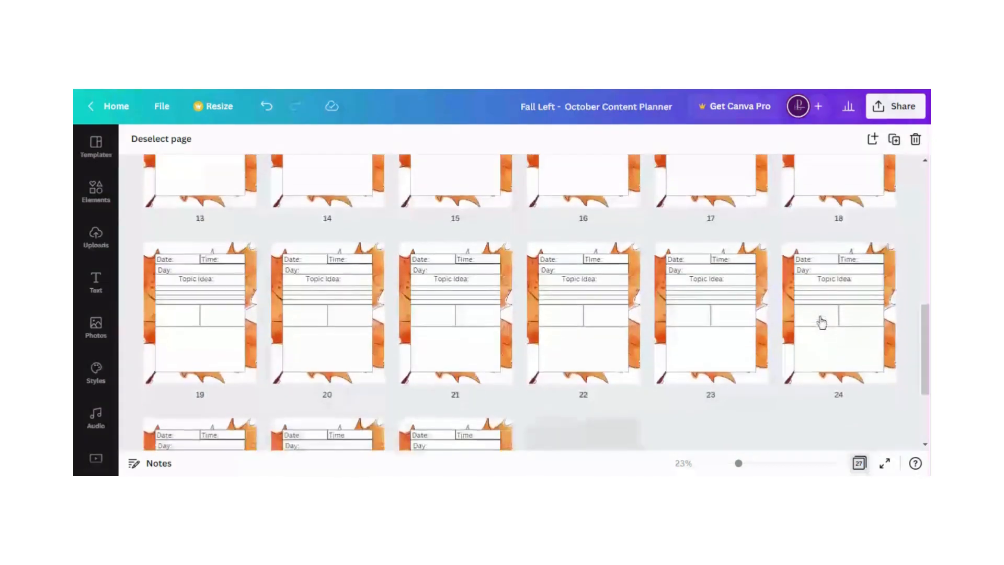
scroll(821, 323, "up", 3)
scroll(821, 321, "up", 3)
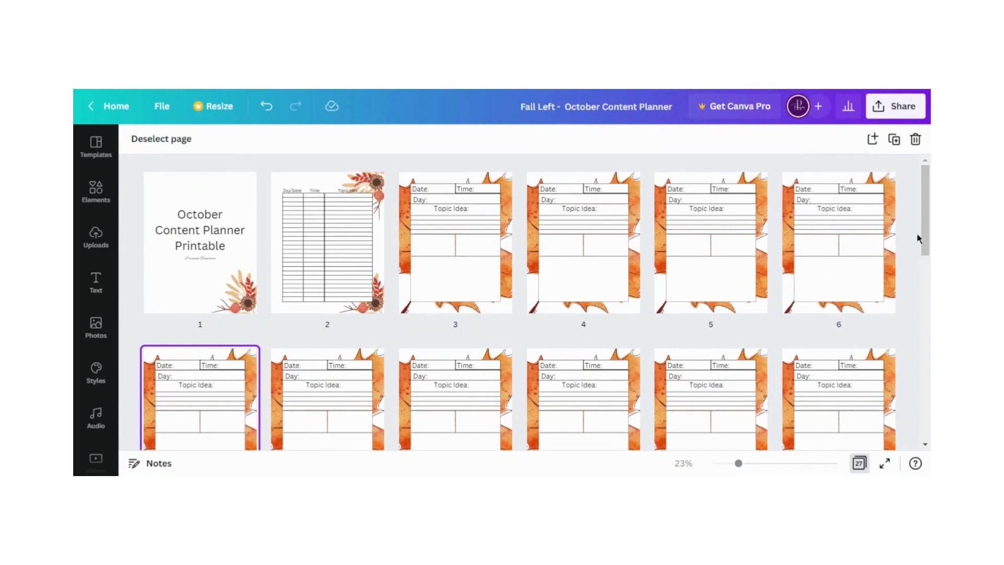
scroll(904, 246, "down", 3)
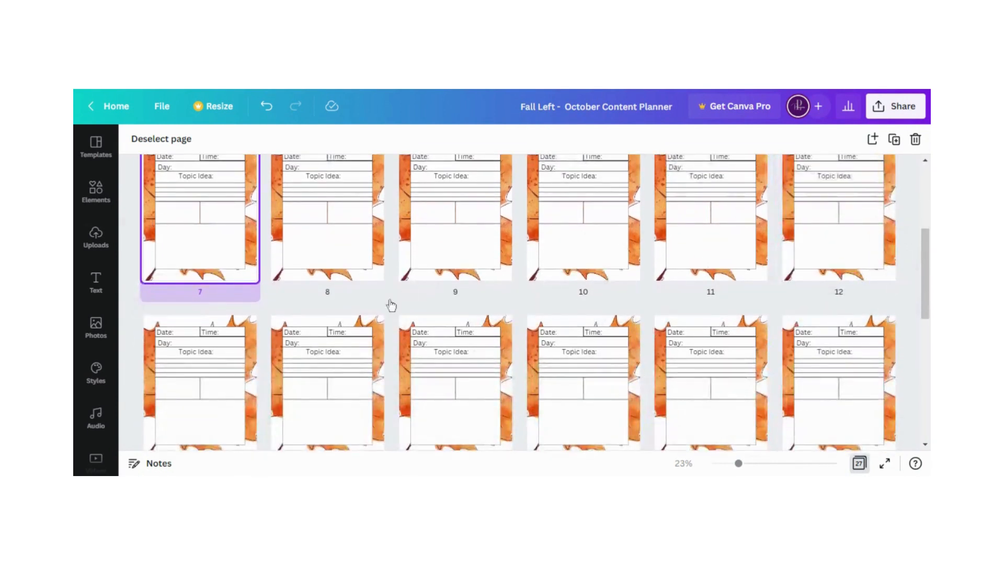
scroll(827, 305, "down", 5)
scroll(825, 335, "up", 8)
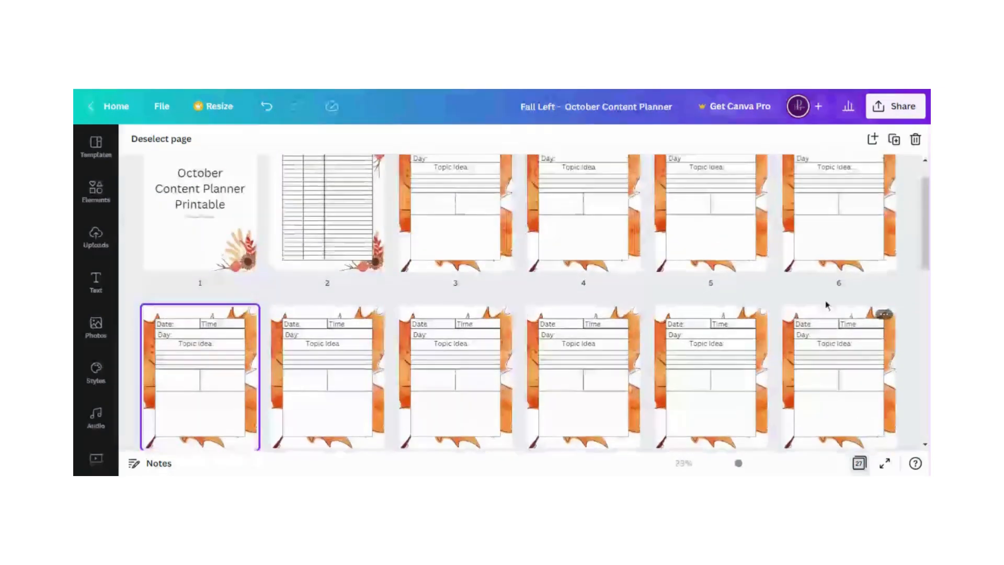